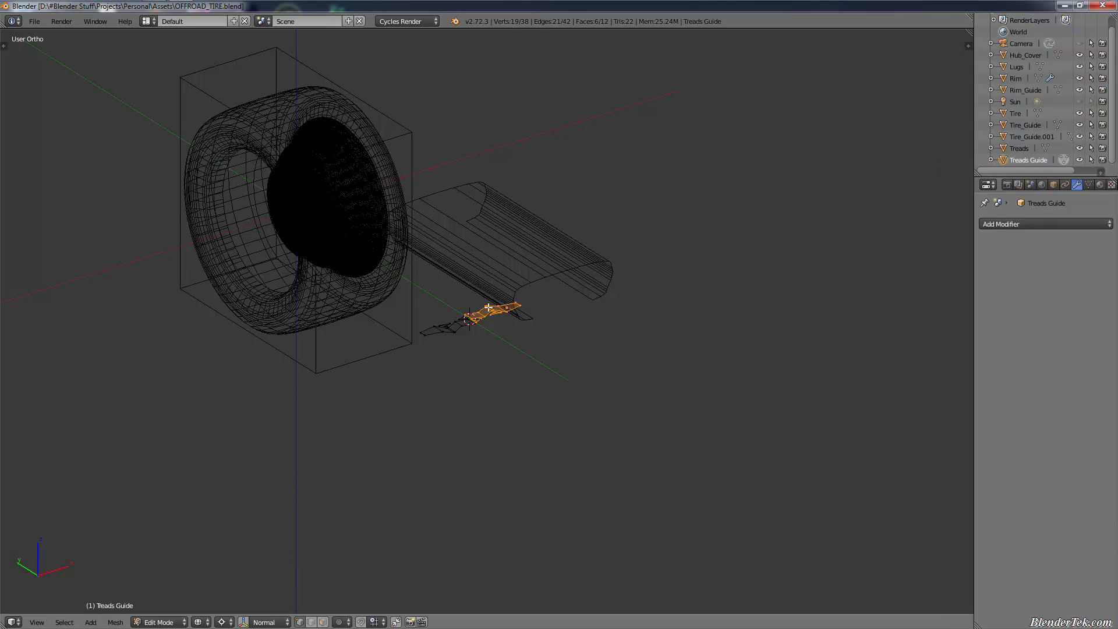
Open the file settings in the user preferences and set Save Versions to 2
{"action": "scroll", "coordinate": [488, 307], "scroll_direction": "up", "scroll_amount": 2}
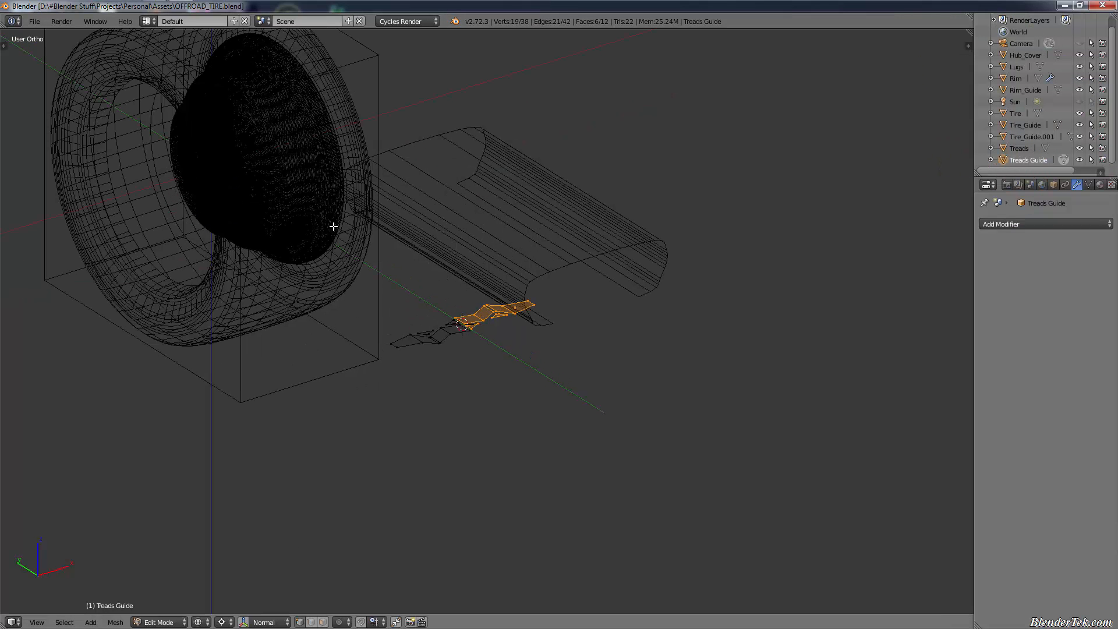
{"action": "left_click", "coordinate": [34, 22]}
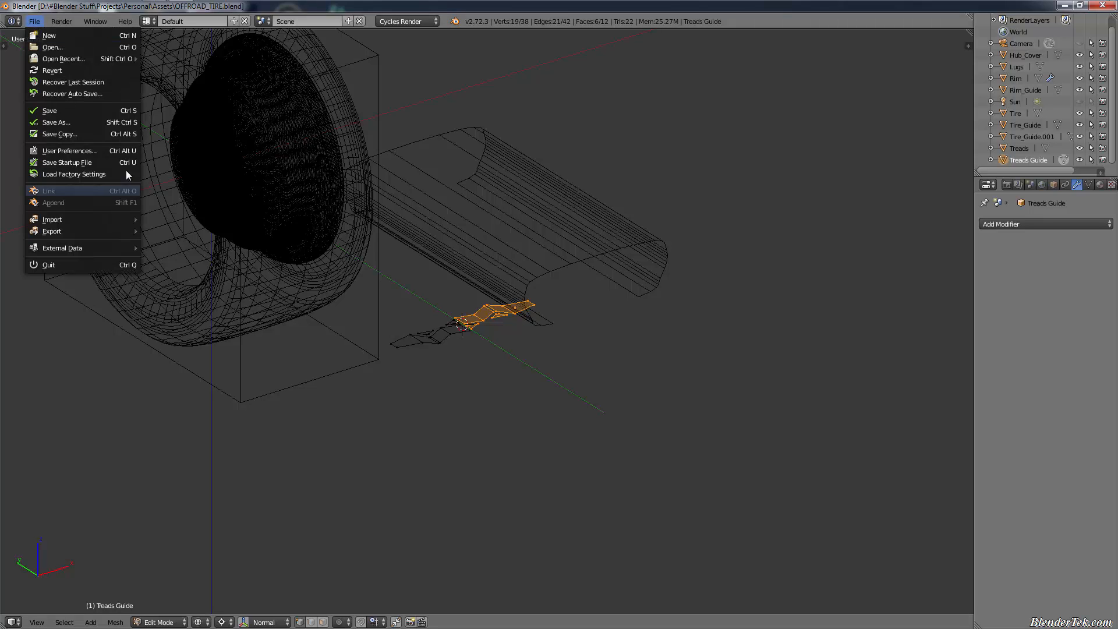
{"action": "left_click", "coordinate": [109, 151]}
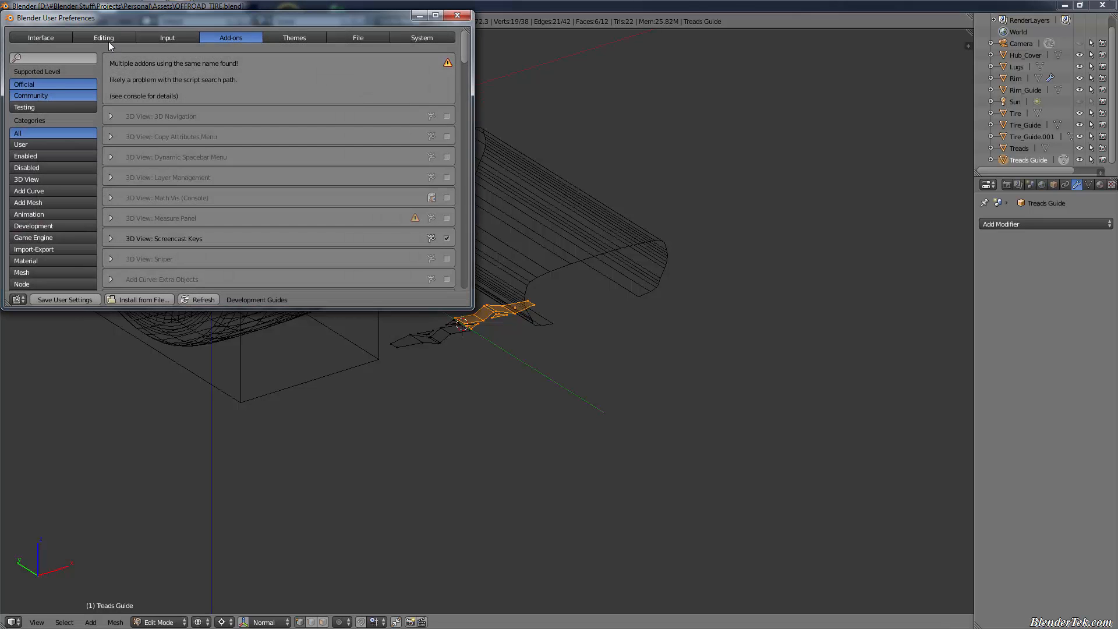
{"action": "left_click", "coordinate": [109, 39]}
{"action": "left_click", "coordinate": [168, 37]}
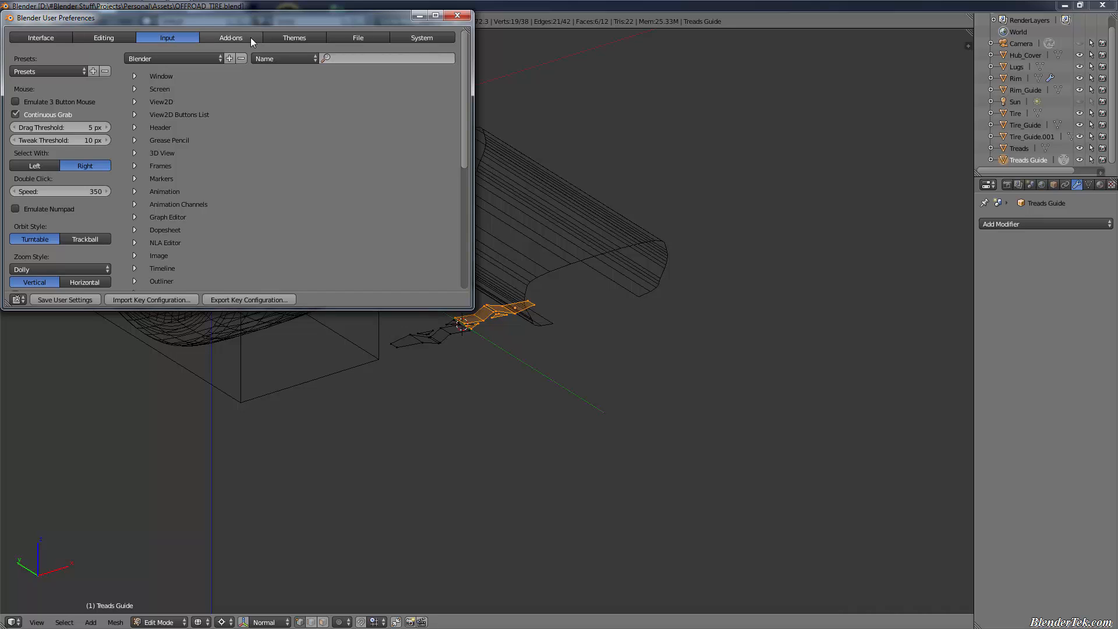
{"action": "left_click", "coordinate": [251, 37]}
{"action": "left_click", "coordinate": [452, 39]}
{"action": "left_click", "coordinate": [345, 37]}
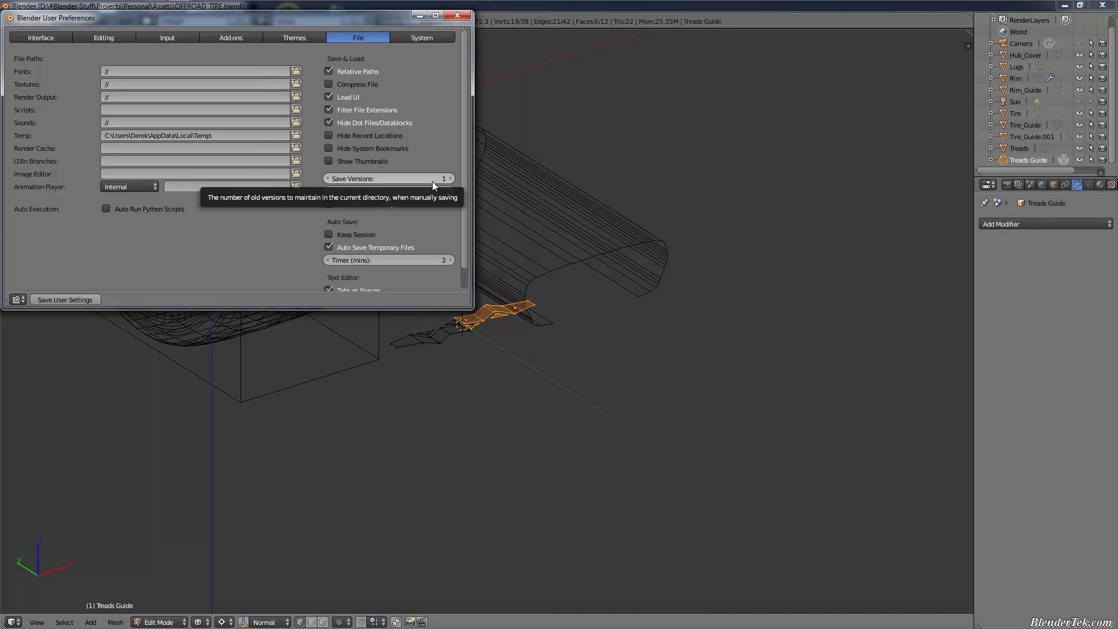
{"action": "left_click", "coordinate": [450, 179]}
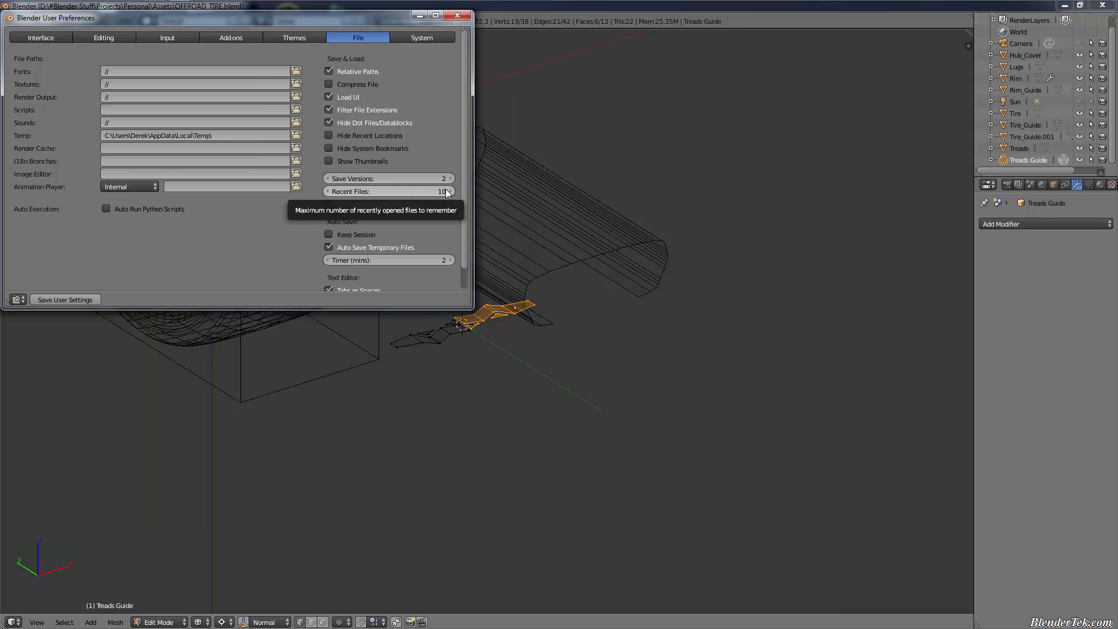
Save the changed preferences as user settings and close the preferences window
{"action": "scroll", "coordinate": [436, 215], "scroll_direction": "down", "scroll_amount": 2}
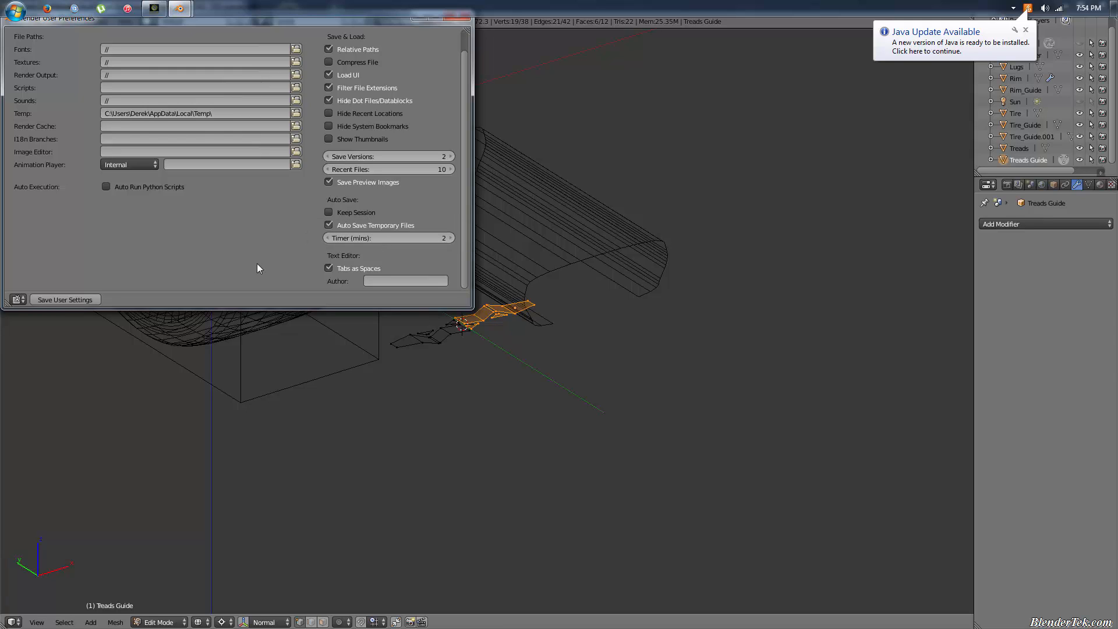
{"action": "left_click", "coordinate": [60, 298]}
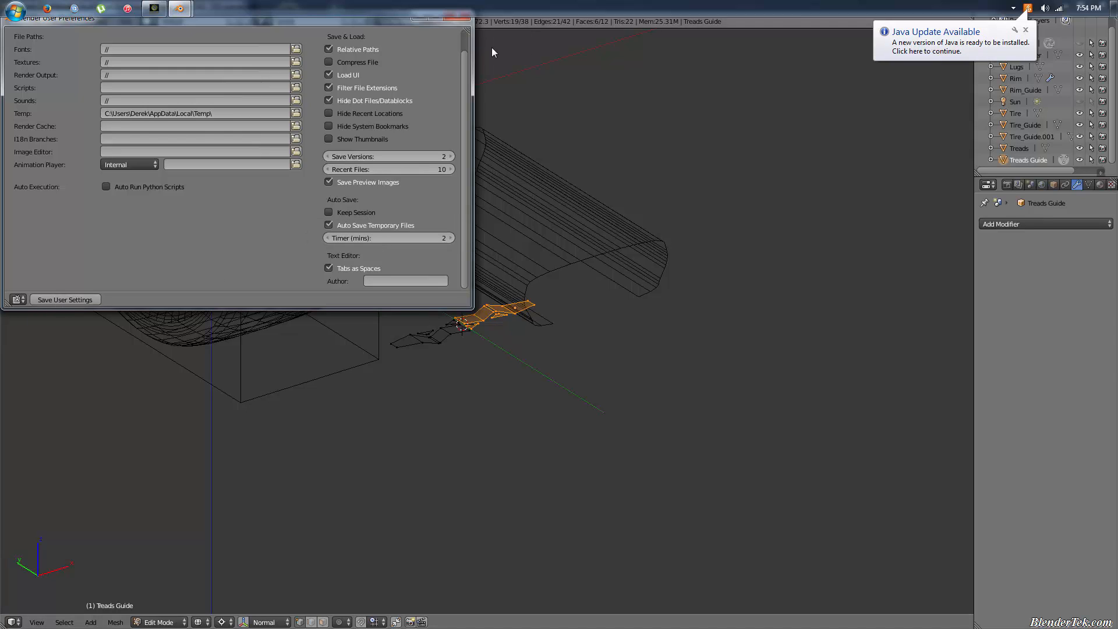
{"action": "left_click", "coordinate": [454, 16]}
Recover the auto-saved file OFFROAD_TIRE-5560.blend from the Temp folder
{"action": "left_click", "coordinate": [32, 23]}
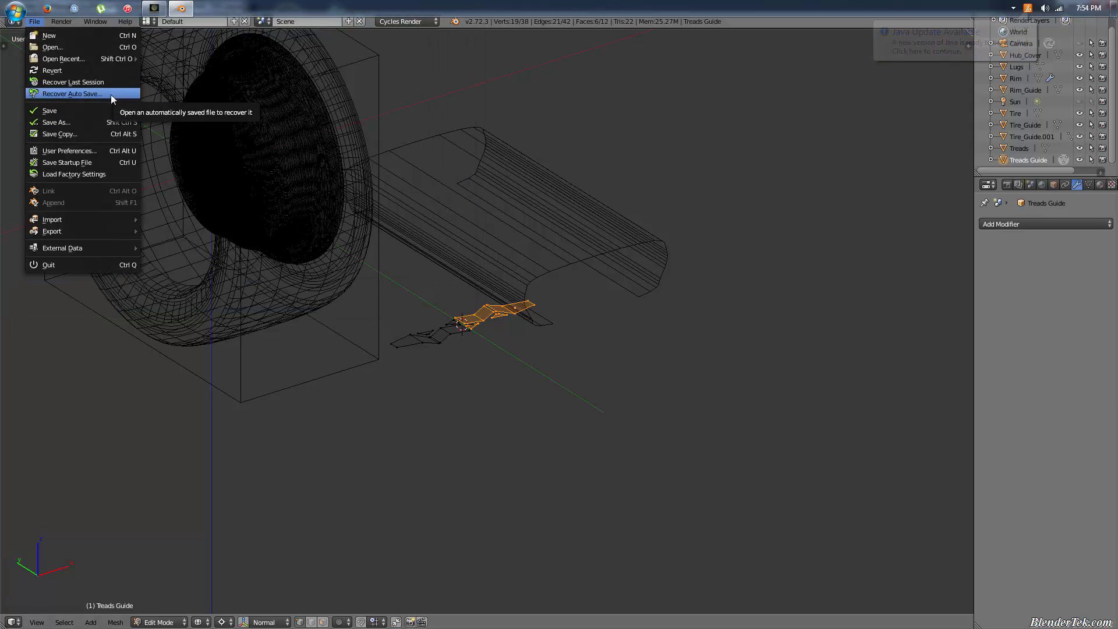
{"action": "left_click", "coordinate": [111, 94]}
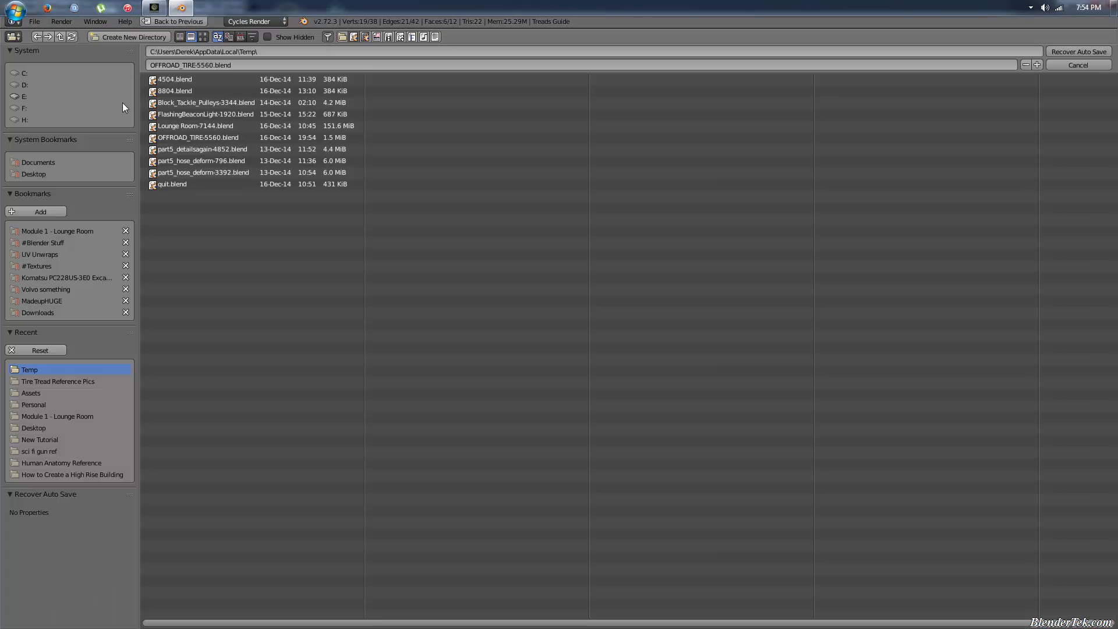
{"action": "left_click", "coordinate": [228, 141]}
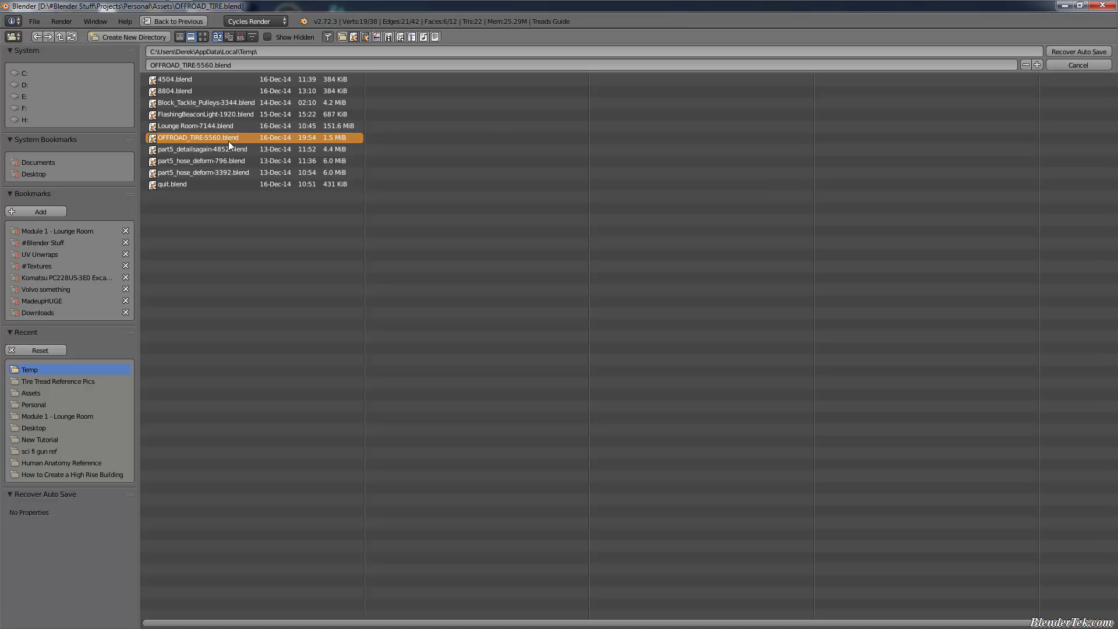
{"action": "double_click", "coordinate": [228, 141]}
Examine the tread guide in the recovered file from an angled view and from directly above
{"action": "scroll", "coordinate": [407, 326], "scroll_direction": "down", "scroll_amount": 8}
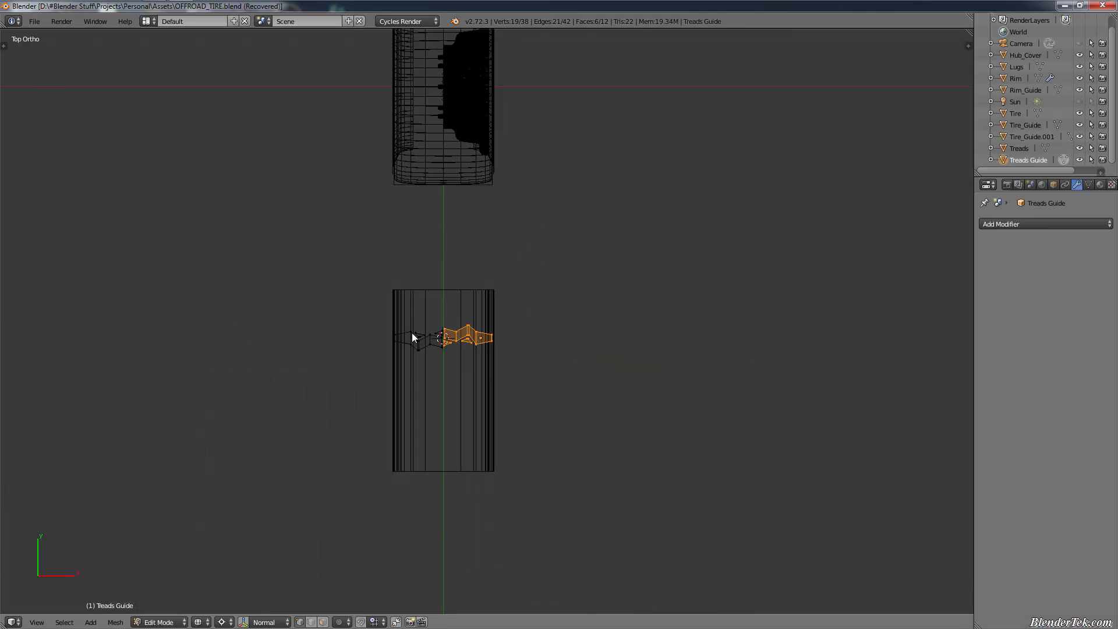
{"action": "scroll", "coordinate": [400, 296], "scroll_direction": "up", "scroll_amount": 4}
{"action": "middle_click_drag", "start_coordinate": [479, 379], "coordinate": [528, 301]}
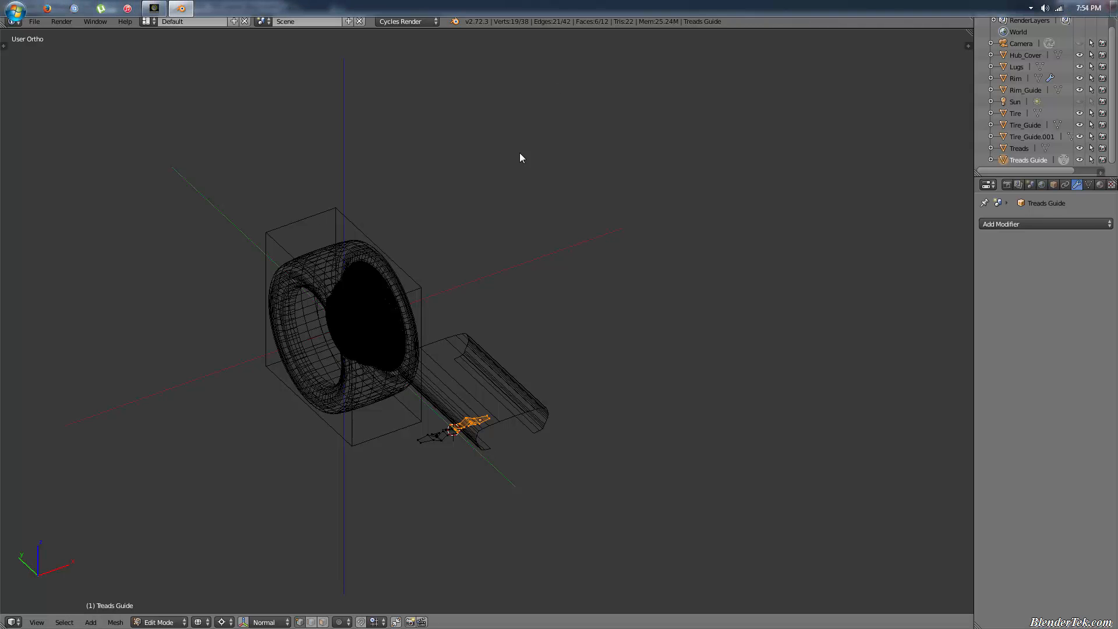
{"action": "scroll", "coordinate": [523, 358], "scroll_direction": "up", "scroll_amount": 4}
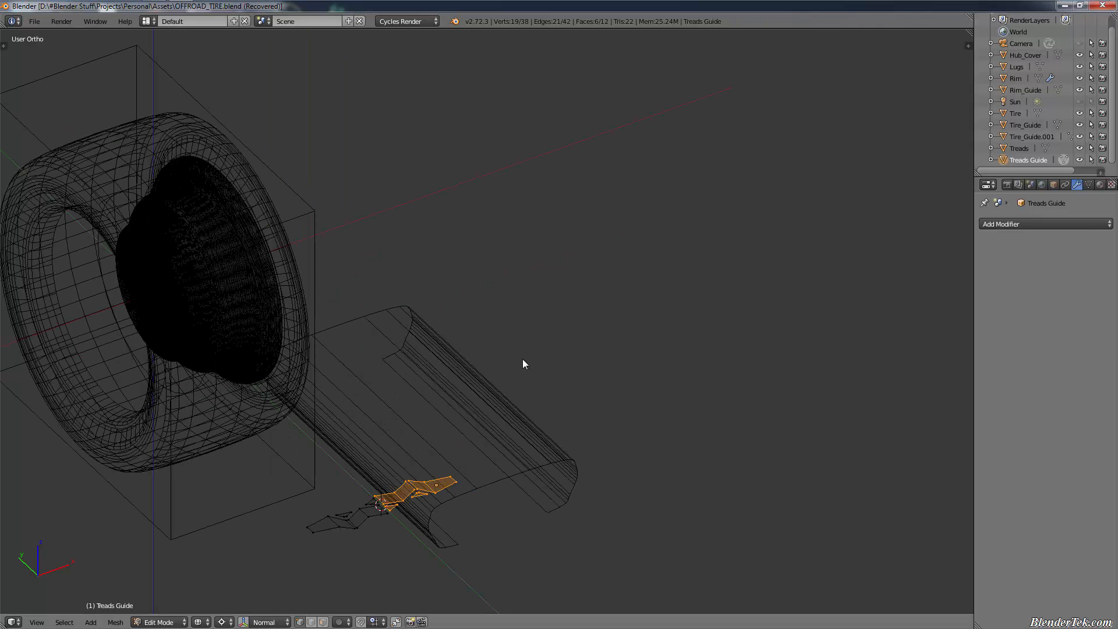
{"action": "key", "text": "KP_7"}
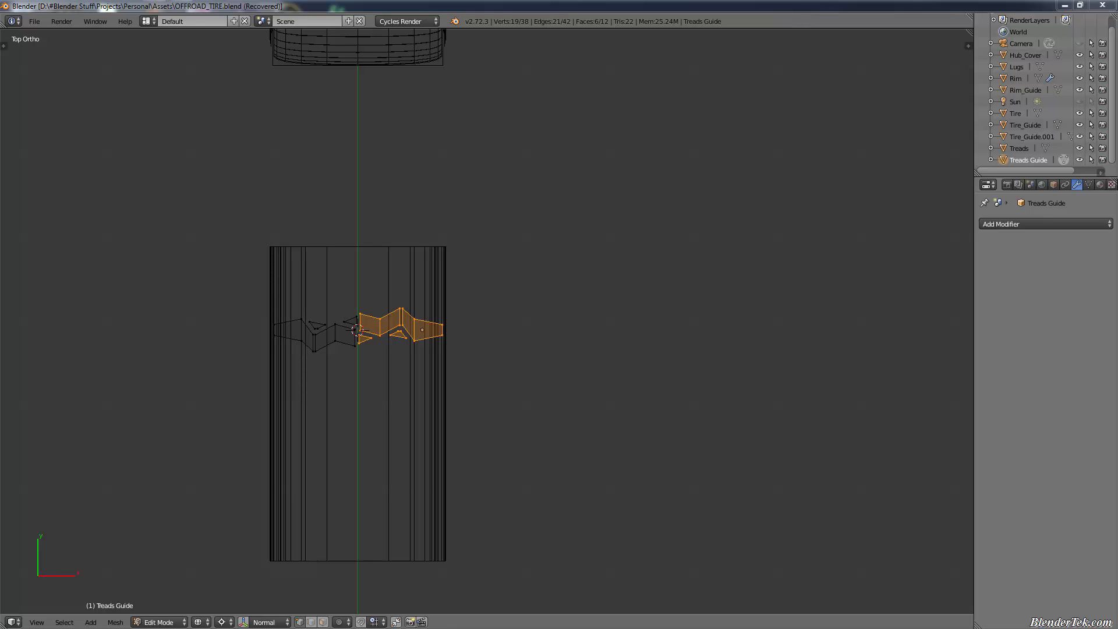
{"action": "scroll", "coordinate": [279, 386], "scroll_direction": "up", "scroll_amount": 4}
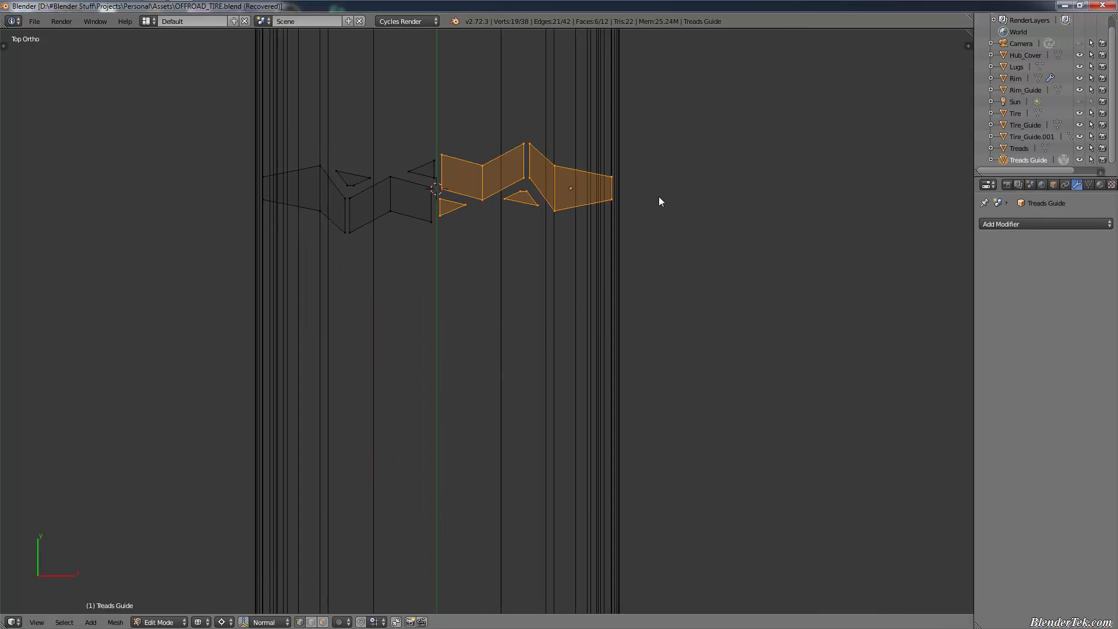
{"action": "scroll", "coordinate": [659, 197], "scroll_direction": "up", "scroll_amount": 2}
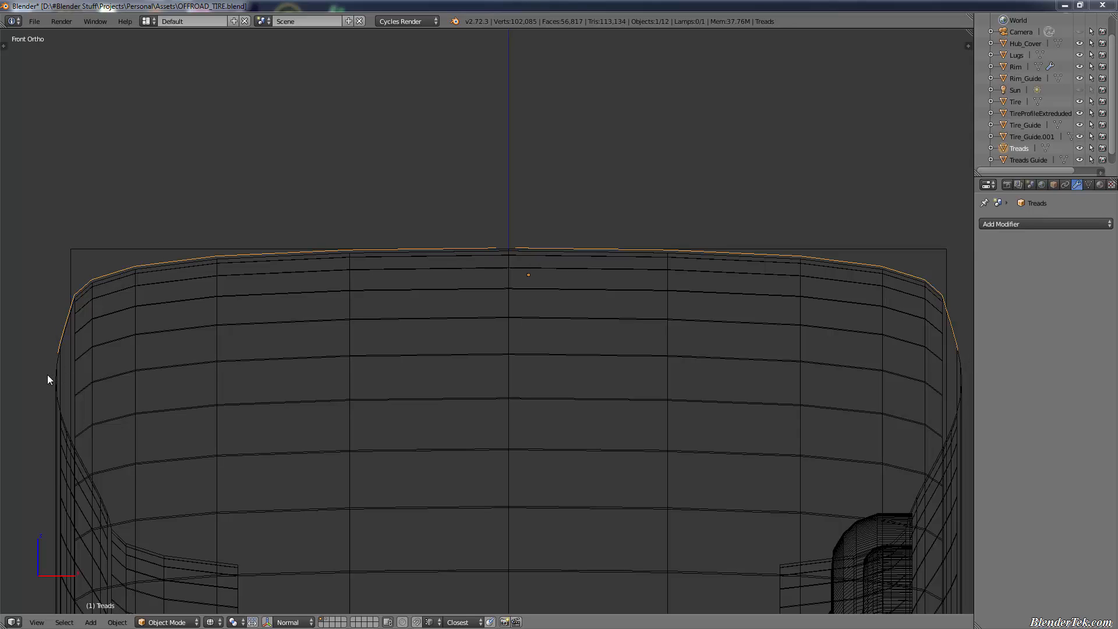
Show the scene in solid shading and examine how the flat tread pieces follow the tire's surface
{"action": "middle_click_drag", "start_coordinate": [364, 330], "coordinate": [403, 358]}
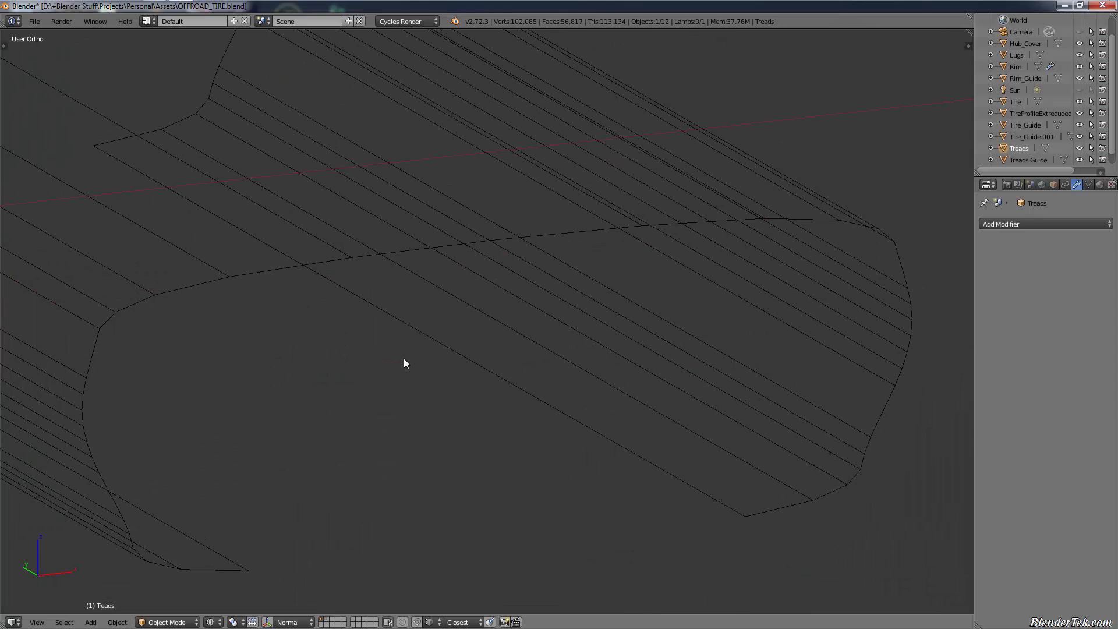
{"action": "scroll", "coordinate": [403, 358], "scroll_direction": "down", "scroll_amount": 7}
{"action": "key", "text": "z"}
{"action": "middle_click_drag", "start_coordinate": [238, 202], "coordinate": [833, 435], "text": "shift"}
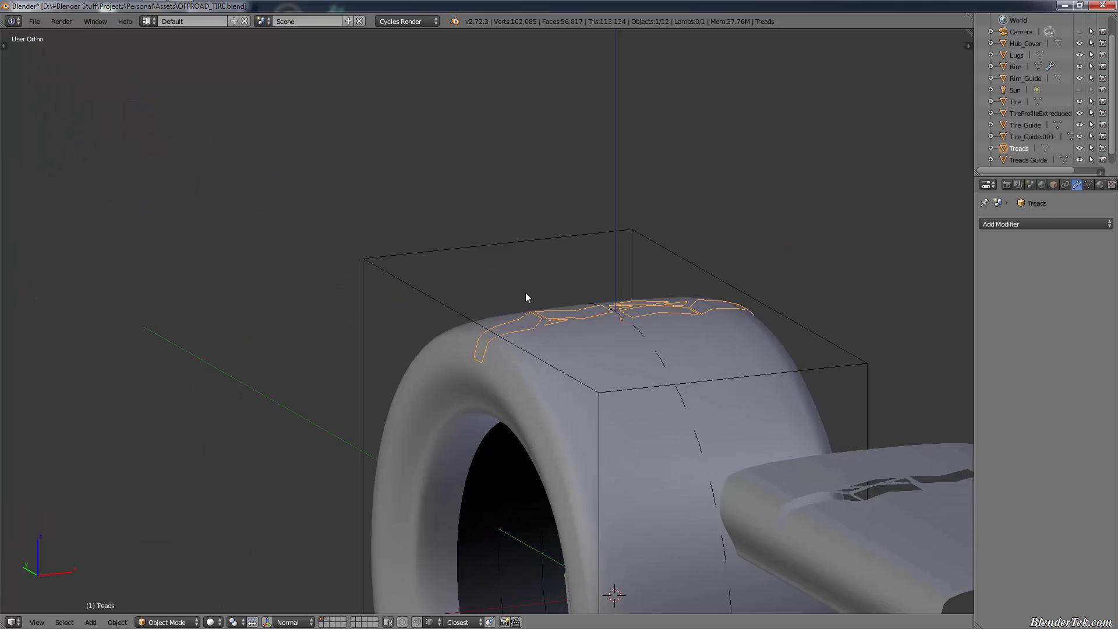
{"action": "scroll", "coordinate": [516, 392], "scroll_direction": "up", "scroll_amount": 10}
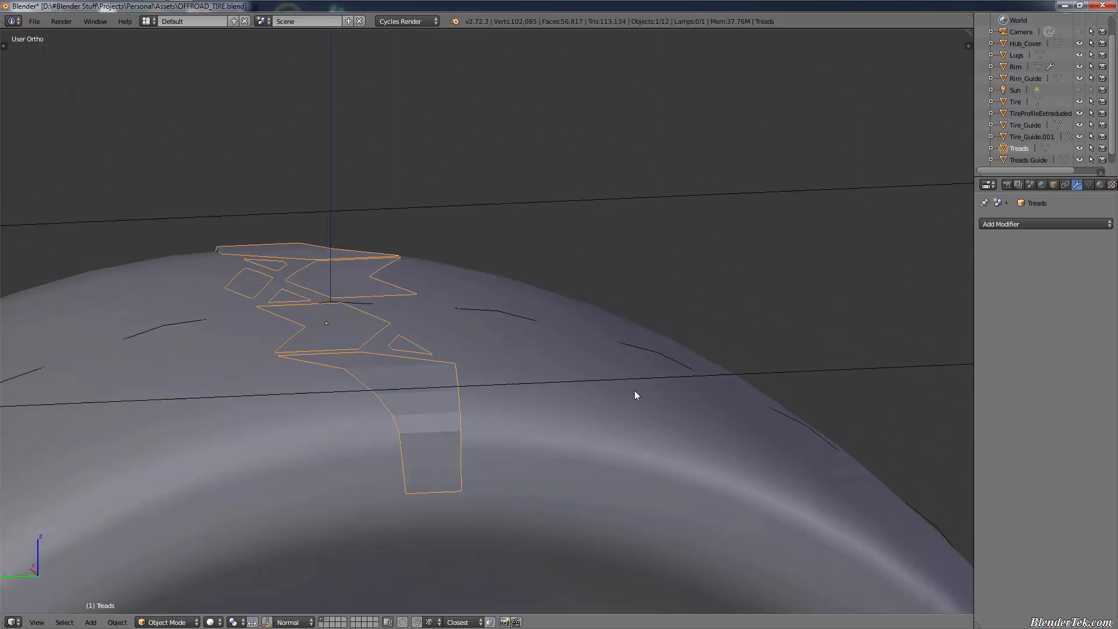
{"action": "middle_click_drag", "start_coordinate": [634, 390], "coordinate": [629, 497]}
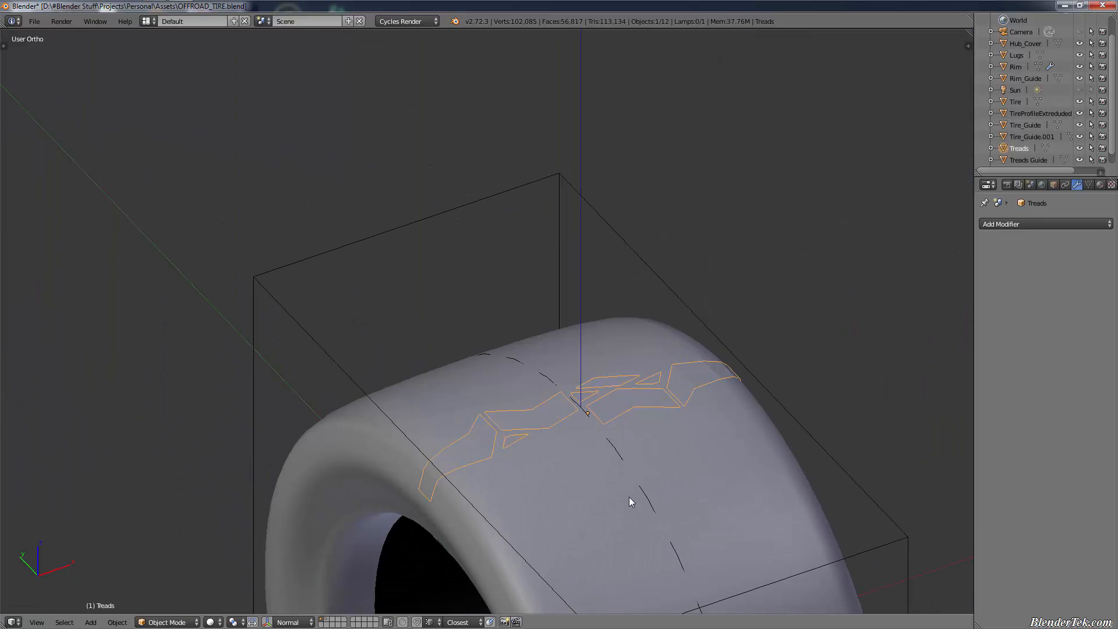
{"action": "scroll", "coordinate": [629, 497], "scroll_direction": "up", "scroll_amount": 4}
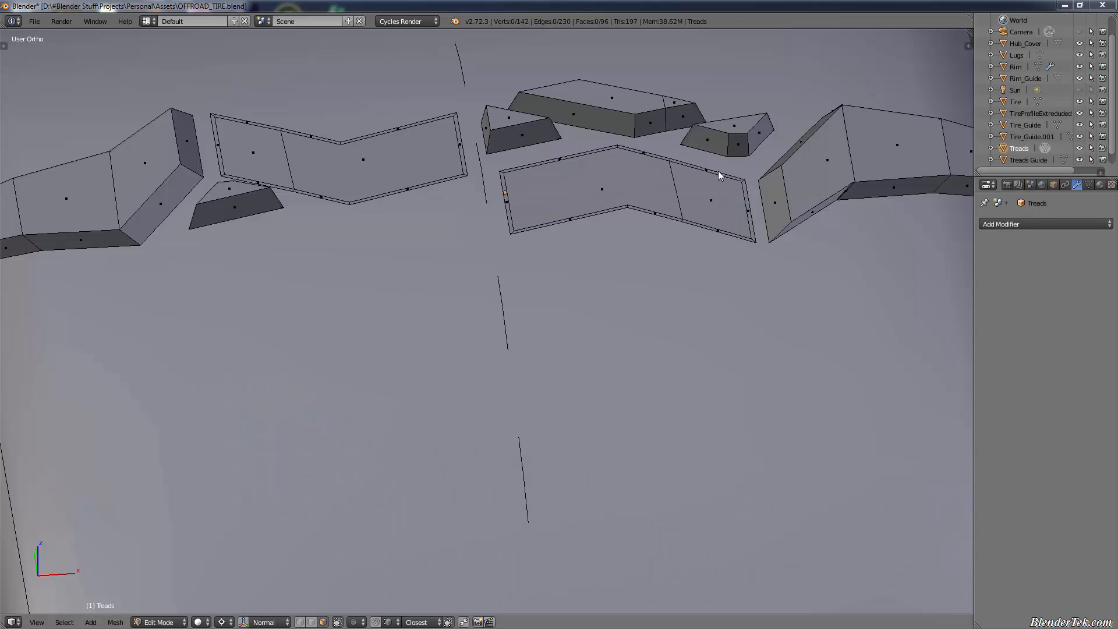
Raise the two top faces of the flat zigzag tread block right of the centre line by 0.05 along their normal
{"action": "right_click", "coordinate": [603, 201]}
{"action": "right_click", "coordinate": [718, 205], "text": "shift"}
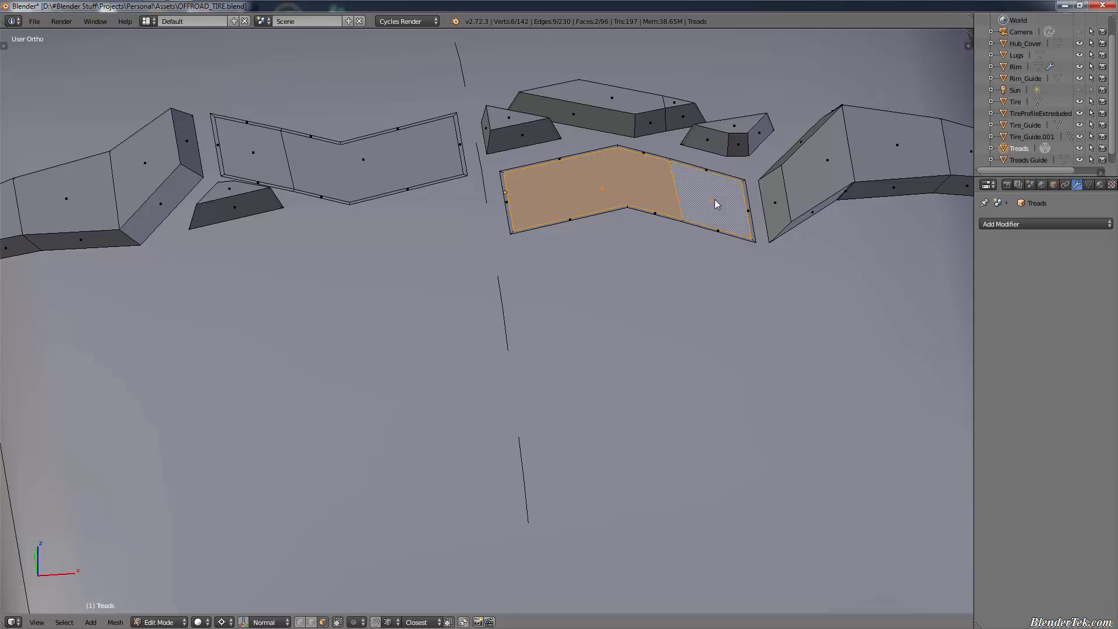
{"action": "key", "text": "g"}
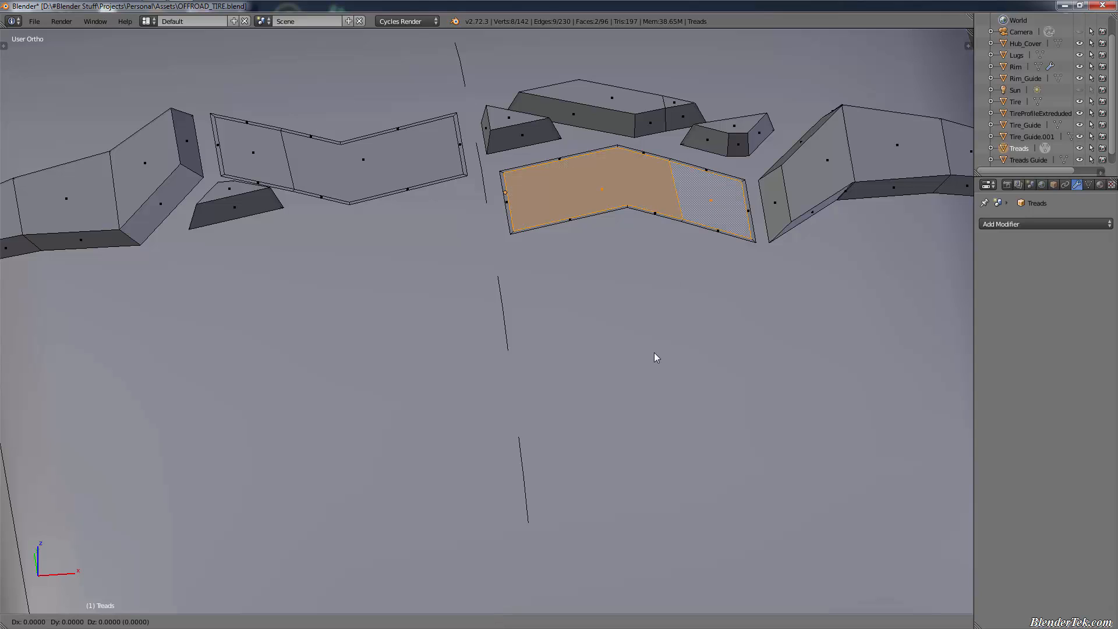
{"action": "key", "text": "z"}
{"action": "key", "text": "z"}
{"action": "type", "text": ".05"}
{"action": "key", "text": "Return"}
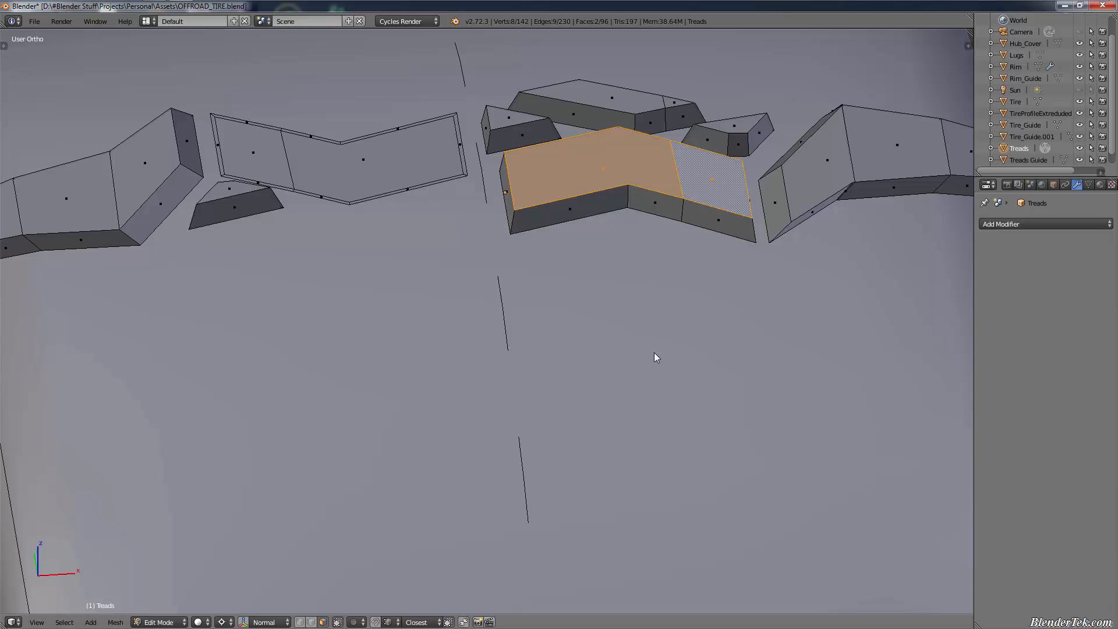
Raise the two top faces of the flat zigzag tread block left of the centre line by 0.05 along their normal
{"action": "right_click", "coordinate": [376, 154]}
{"action": "right_click", "coordinate": [262, 155], "text": "shift"}
{"action": "key", "text": "g"}
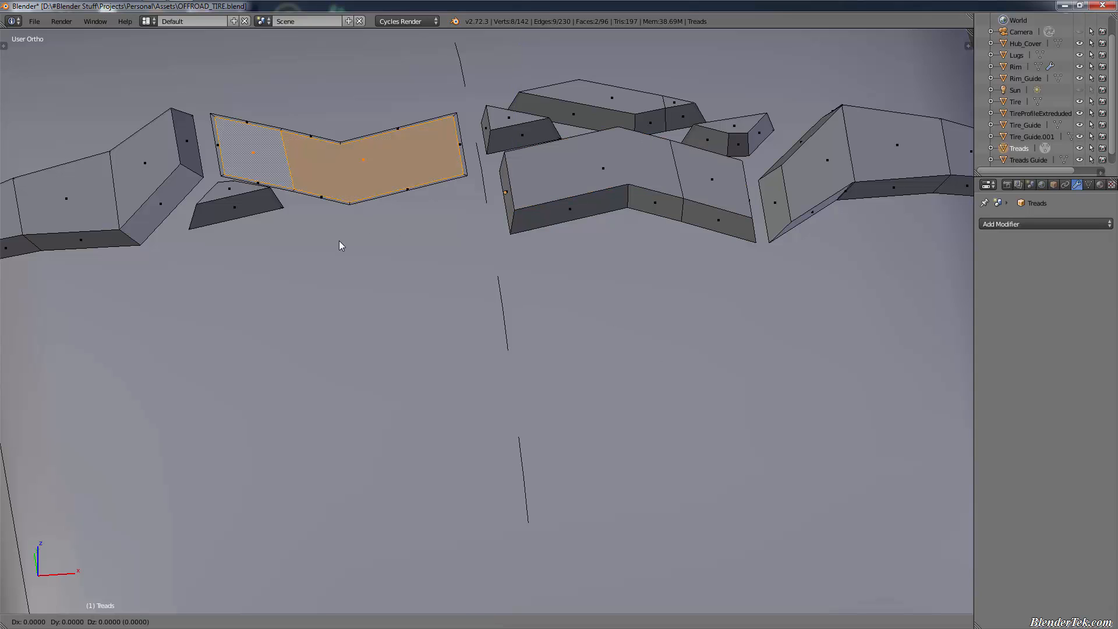
{"action": "key", "text": "z"}
{"action": "key", "text": "z"}
{"action": "type", "text": ".05"}
{"action": "key", "text": "Return"}
Start the Screencast Keys display and save the scene over the existing file
{"action": "key", "text": "t"}
{"action": "key", "text": "n"}
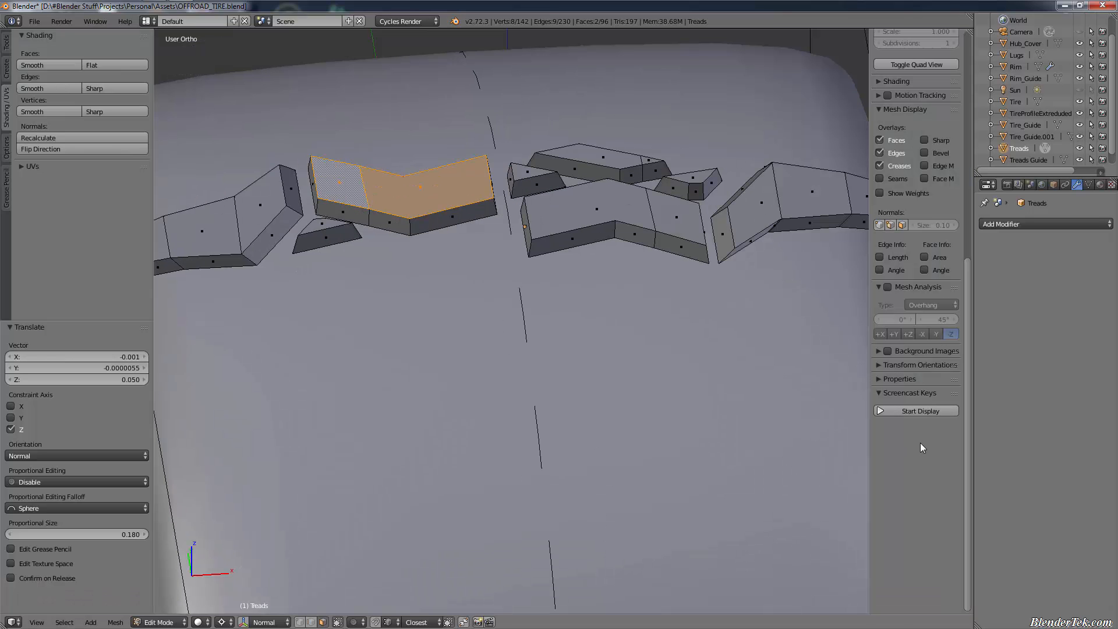
{"action": "left_click", "coordinate": [920, 410]}
{"action": "key", "text": "n"}
{"action": "key", "text": "t"}
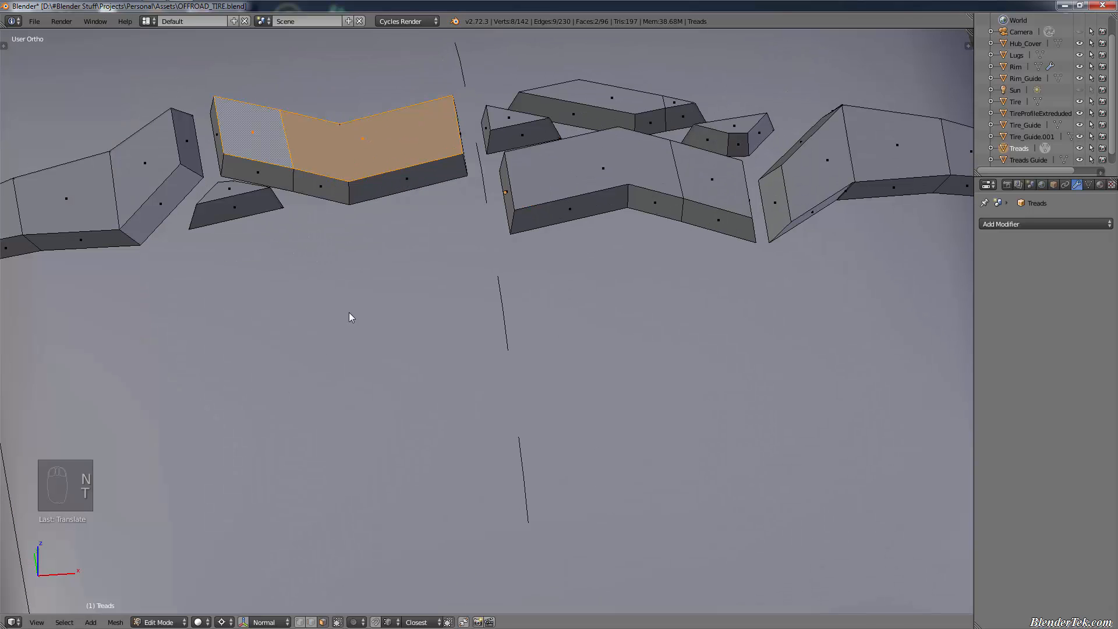
{"action": "key", "text": "ctrl+s"}
{"action": "left_click", "coordinate": [383, 298]}
In a front wireframe view, lower the entire tread mesh by about 0.008 along global Z into the tire, then return to Object Mode
{"action": "scroll", "coordinate": [485, 354], "scroll_direction": "down", "scroll_amount": 4}
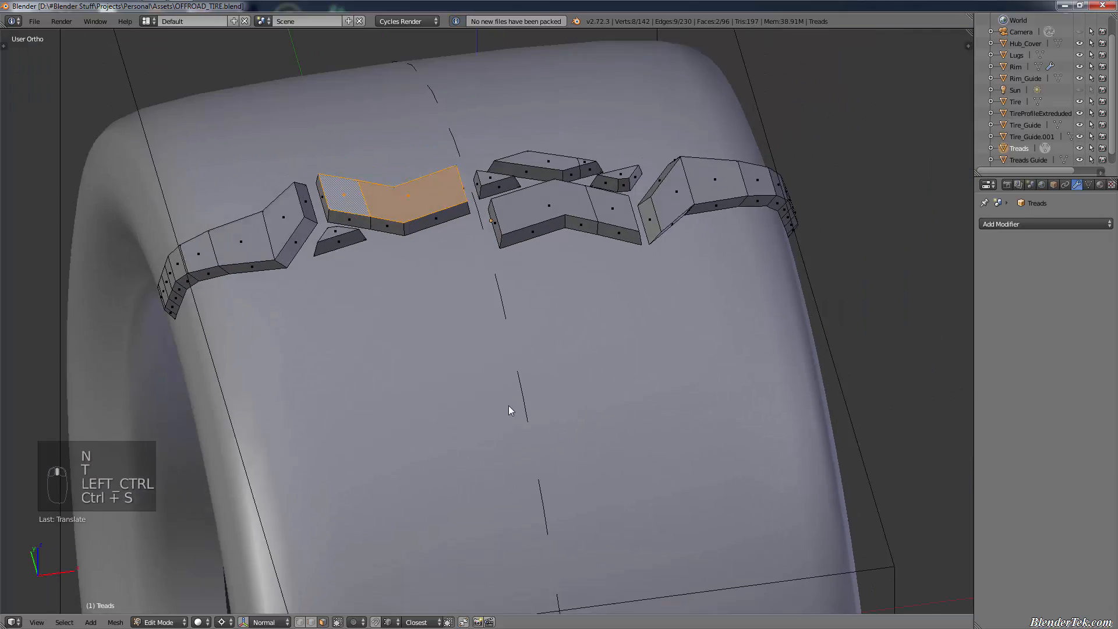
{"action": "middle_click_drag", "start_coordinate": [508, 405], "coordinate": [491, 123]}
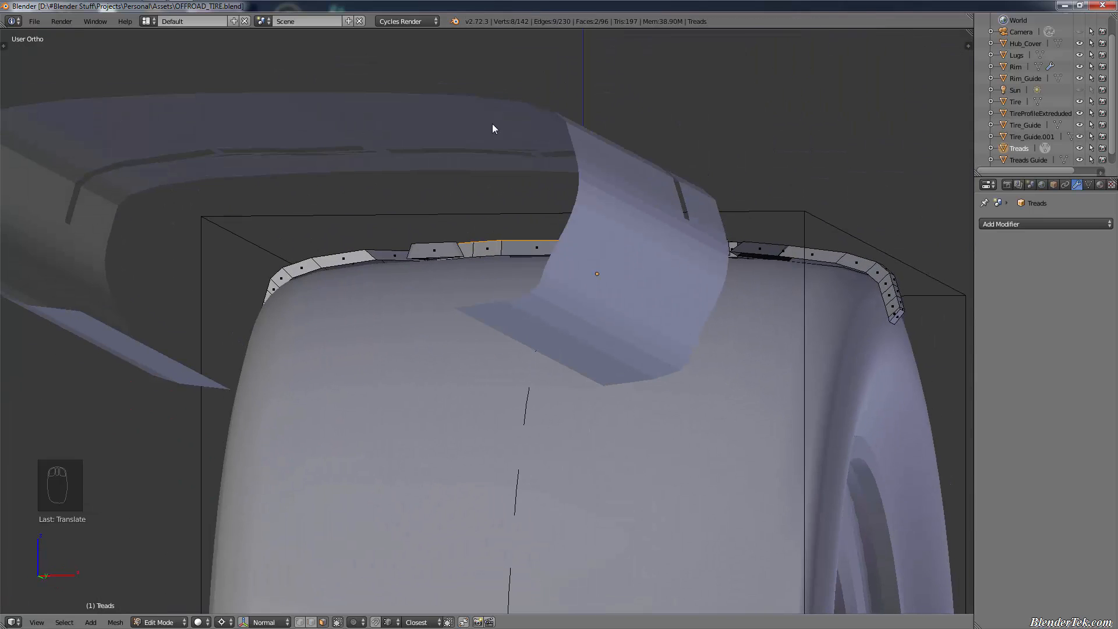
{"action": "key", "text": "KP_1"}
{"action": "key", "text": "z"}
{"action": "scroll", "coordinate": [622, 263], "scroll_direction": "up", "scroll_amount": 3}
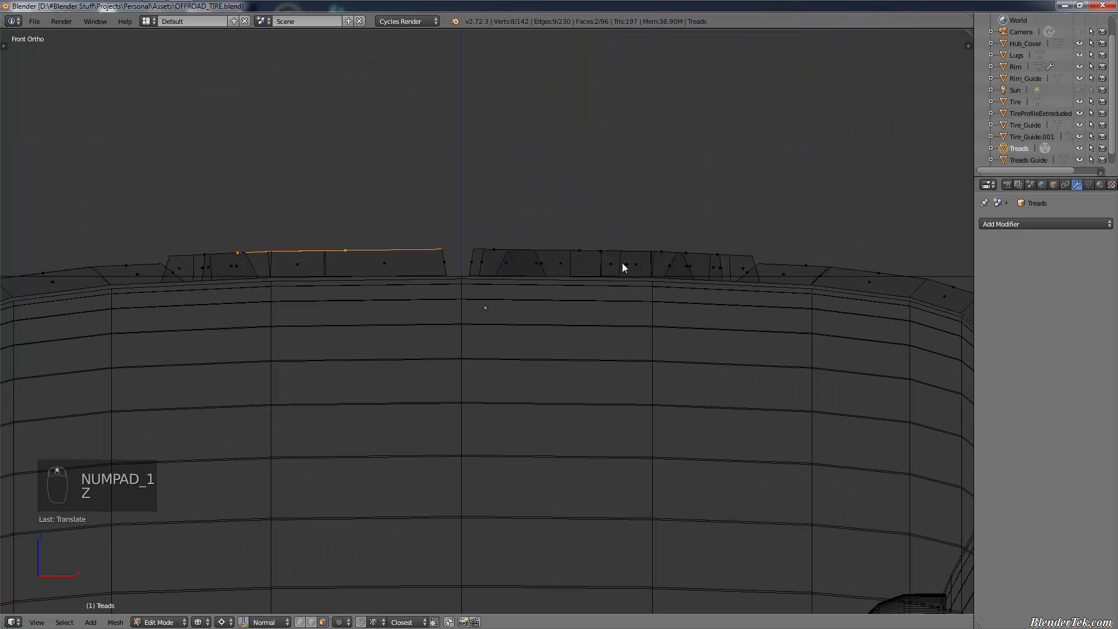
{"action": "scroll", "coordinate": [617, 272], "scroll_direction": "down", "scroll_amount": 4}
{"action": "key", "text": "a"}
{"action": "key", "text": "a"}
{"action": "key", "text": "a"}
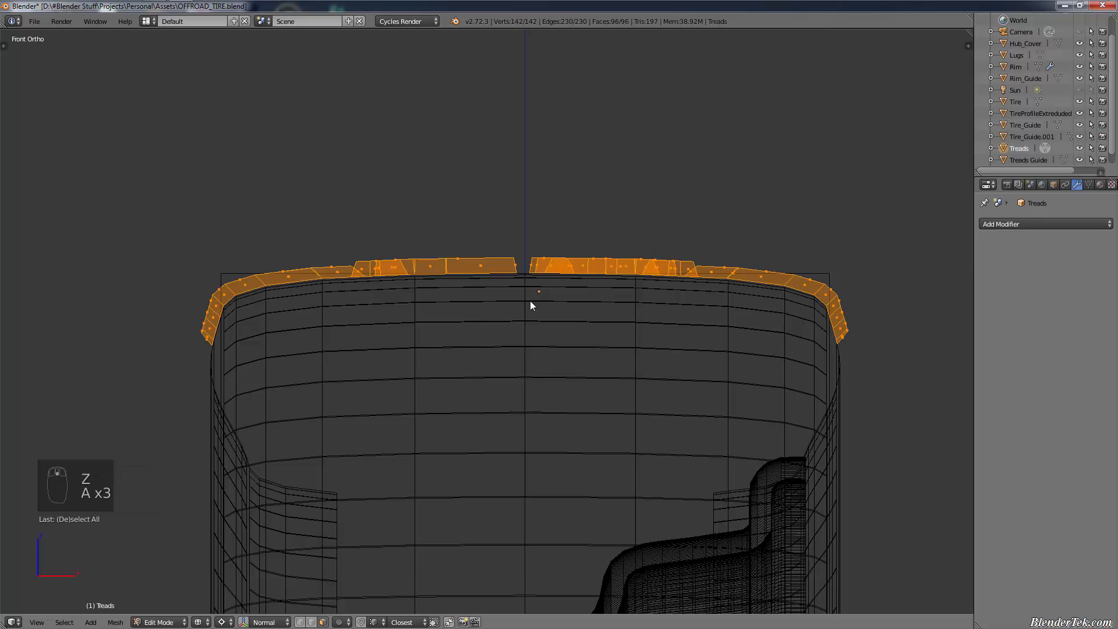
{"action": "key", "text": "g"}
{"action": "key", "text": "z"}
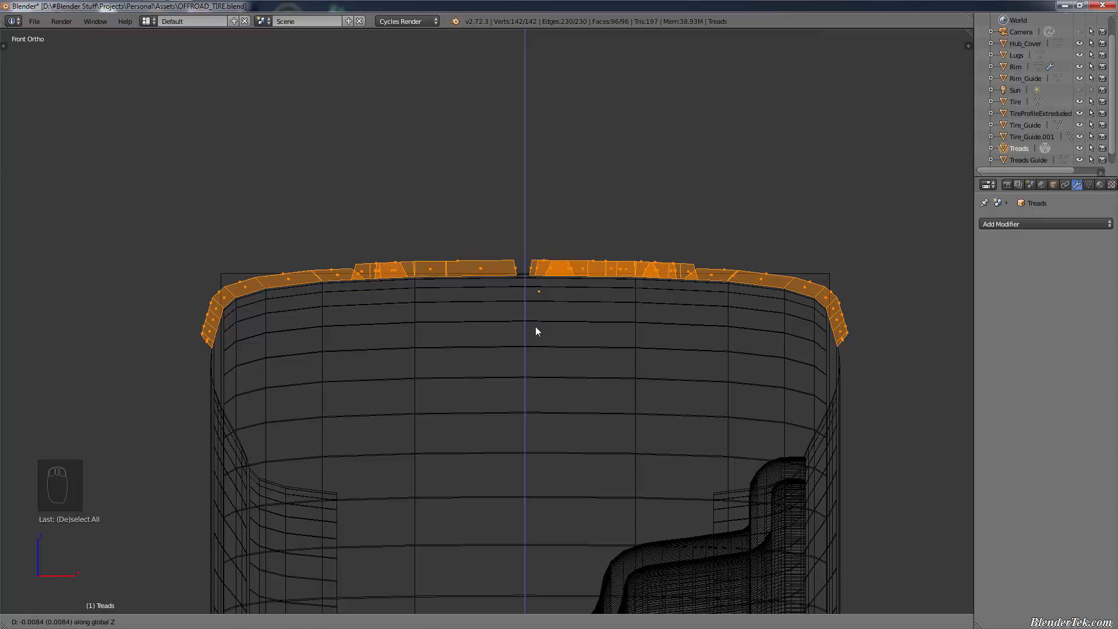
{"action": "left_click", "coordinate": [536, 326]}
{"action": "key", "text": "a"}
{"action": "key", "text": "Tab"}
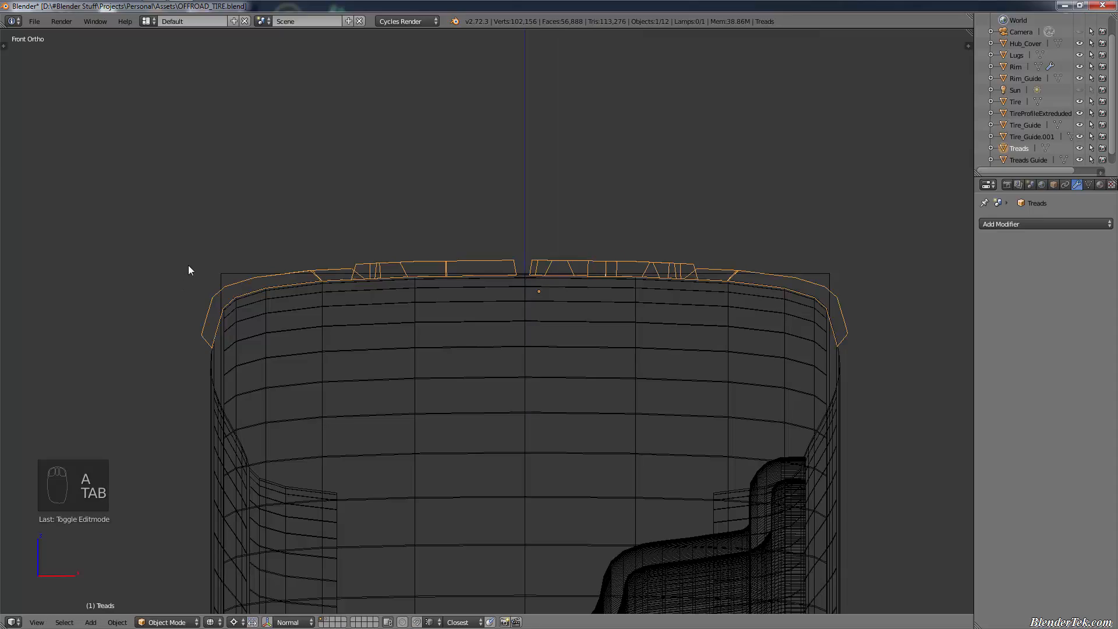
Return to solid shading and examine the raised tread blocks on the tire from an angle
{"action": "mouse_move", "coordinate": [187, 264]}
{"action": "middle_mouse_down"}
{"action": "mouse_move", "coordinate": [224, 282]}
{"action": "mouse_move", "coordinate": [154, 252]}
{"action": "mouse_move", "coordinate": [264, 232]}
{"action": "mouse_move", "coordinate": [624, 278]}
{"action": "mouse_move", "coordinate": [1, 327]}
{"action": "middle_mouse_up"}
{"action": "key", "text": "z"}
{"action": "scroll", "coordinate": [501, 280], "scroll_direction": "down", "scroll_amount": 5}
{"action": "middle_click_drag", "start_coordinate": [524, 273], "coordinate": [315, 370]}
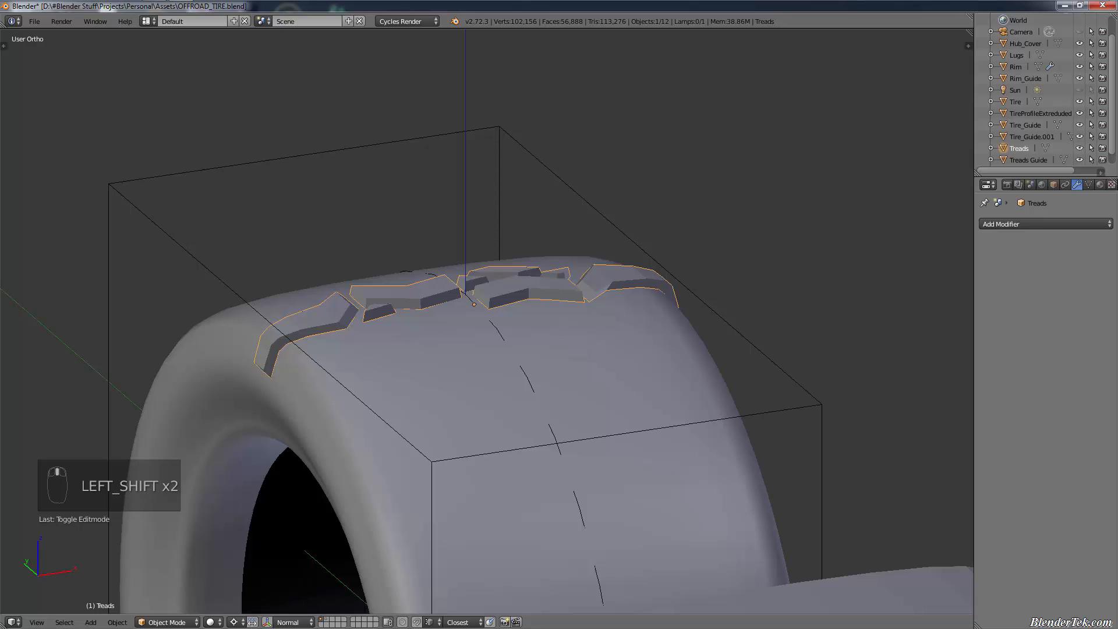
Create a new material on the Treads object and name it Rubber.mat
{"action": "left_click", "coordinate": [1100, 185]}
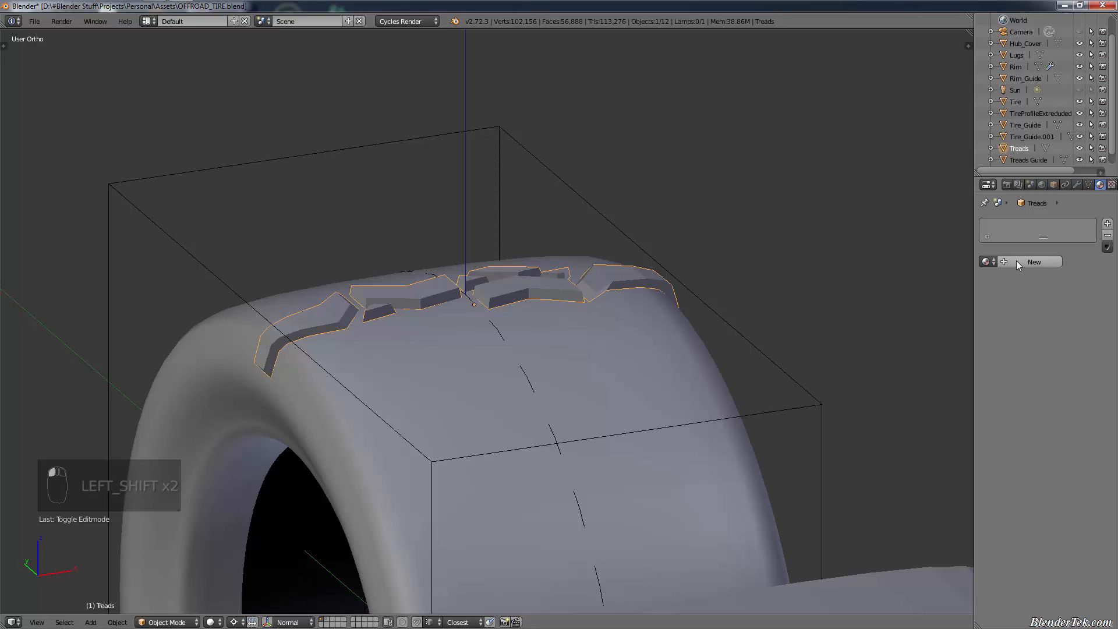
{"action": "left_click", "coordinate": [1008, 261]}
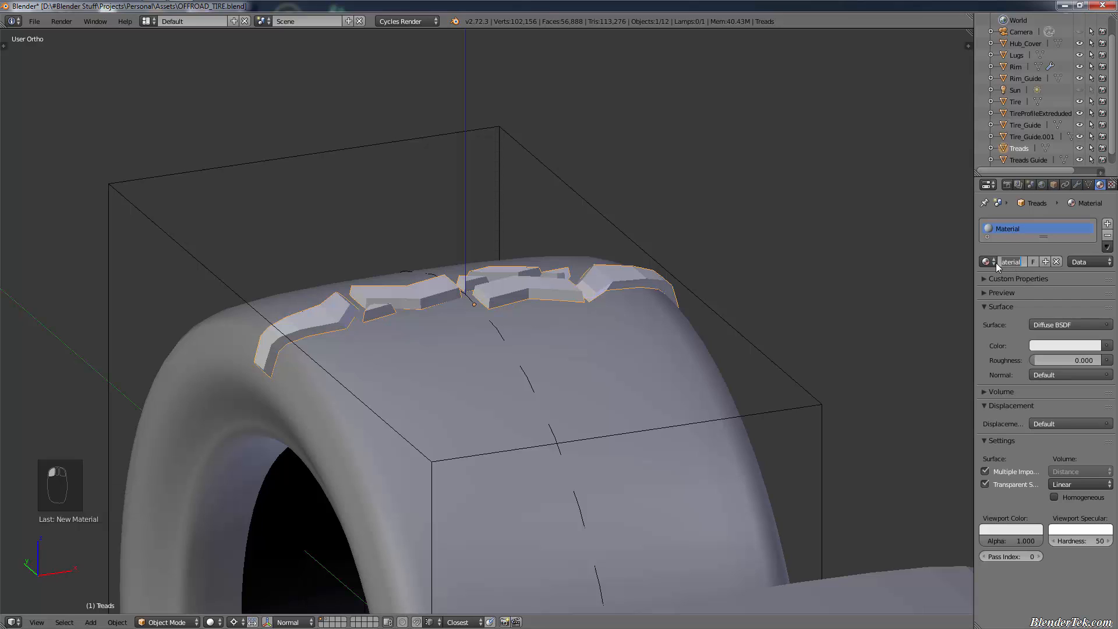
{"action": "left_click", "coordinate": [987, 263]}
{"action": "left_click", "coordinate": [988, 263]}
{"action": "left_click", "coordinate": [1006, 264]}
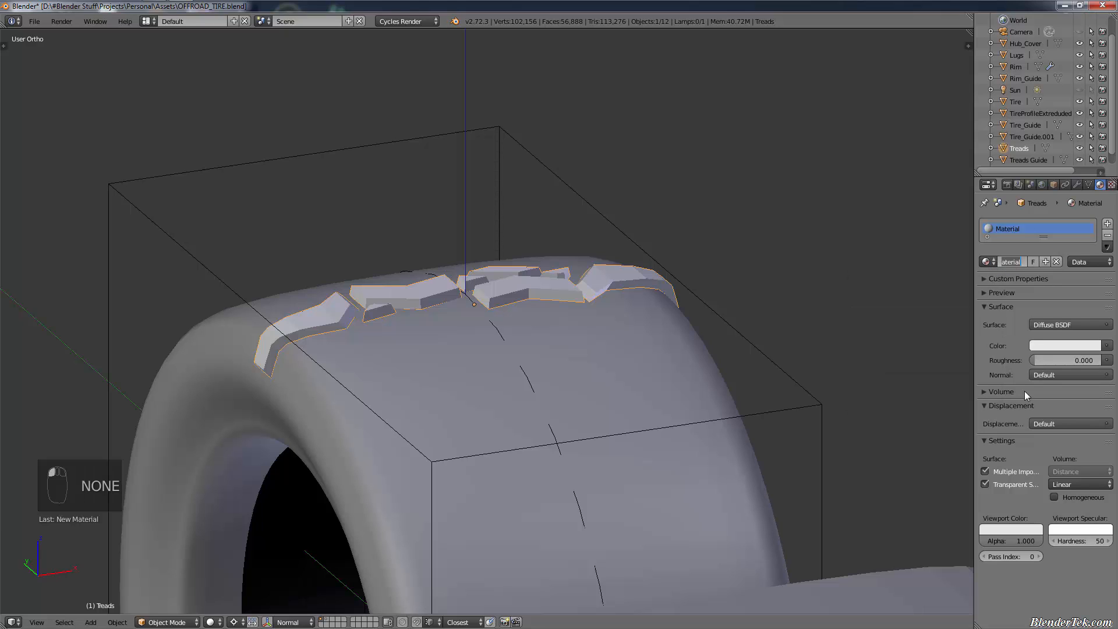
{"action": "type", "text": "Rubber.mat"}
{"action": "key", "text": "Return"}
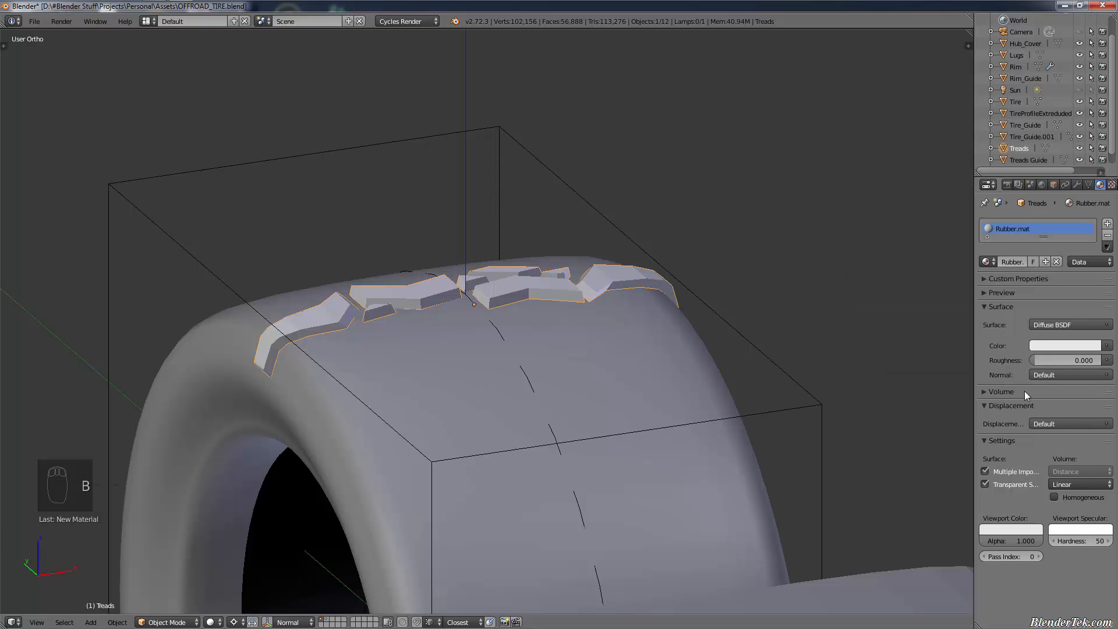
Give Rubber.mat a dark grey diffuse and viewport colour, a grey viewport specular colour, and enable Homogeneous volume
{"action": "left_click", "coordinate": [1083, 346]}
{"action": "left_click_drag", "start_coordinate": [1093, 224], "coordinate": [1095, 229]}
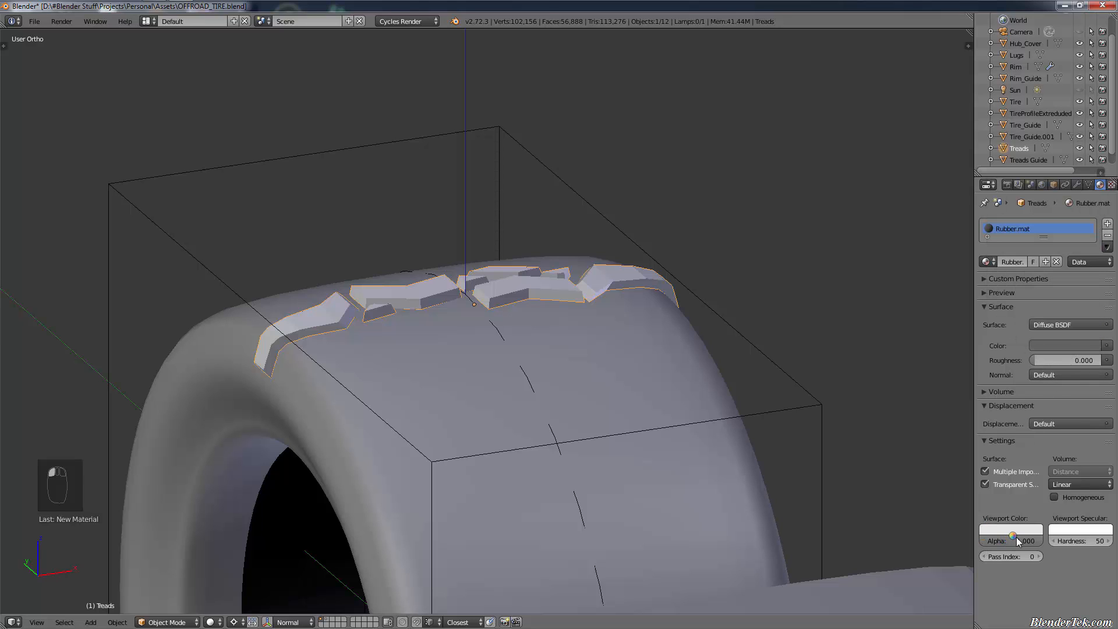
{"action": "left_click_drag", "start_coordinate": [1015, 537], "coordinate": [1019, 534]}
{"action": "left_click", "coordinate": [1068, 527]}
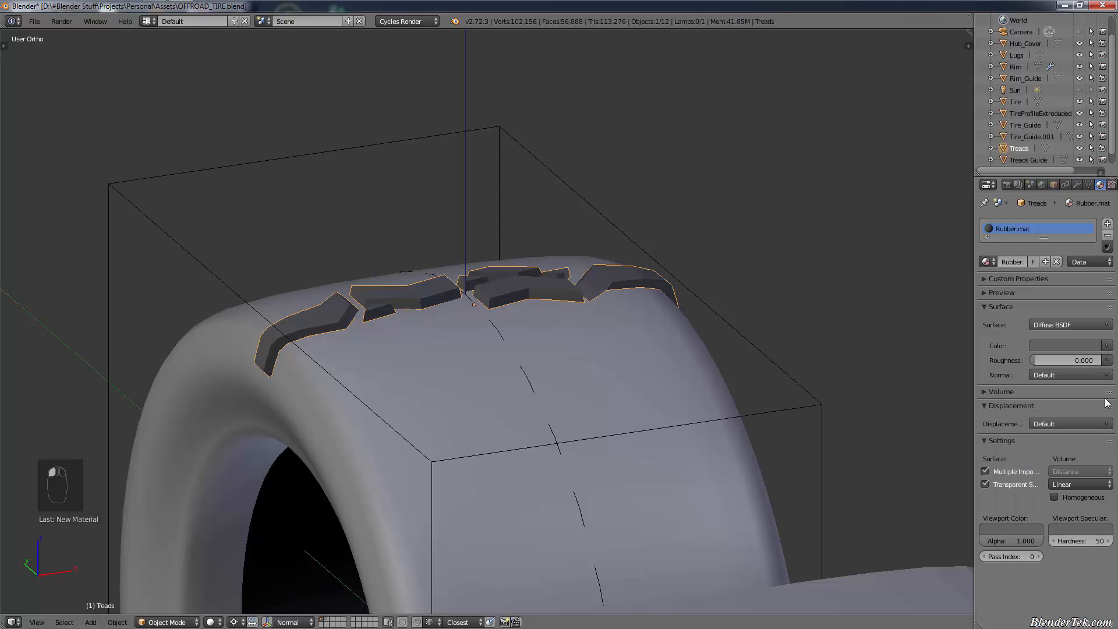
{"action": "left_click", "coordinate": [1098, 531]}
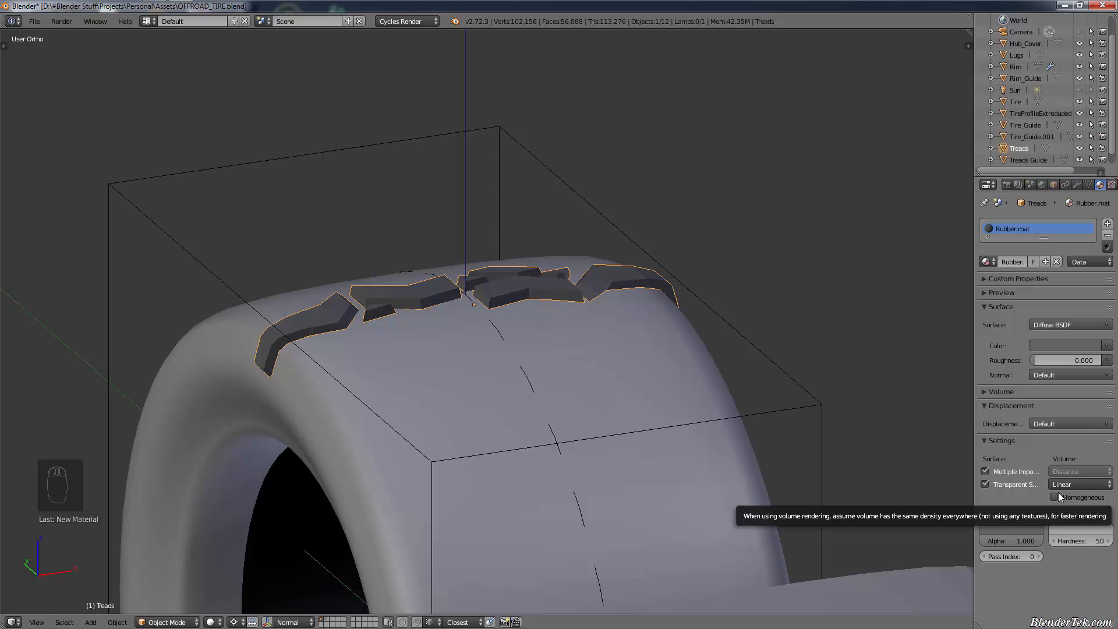
{"action": "left_click", "coordinate": [1057, 497]}
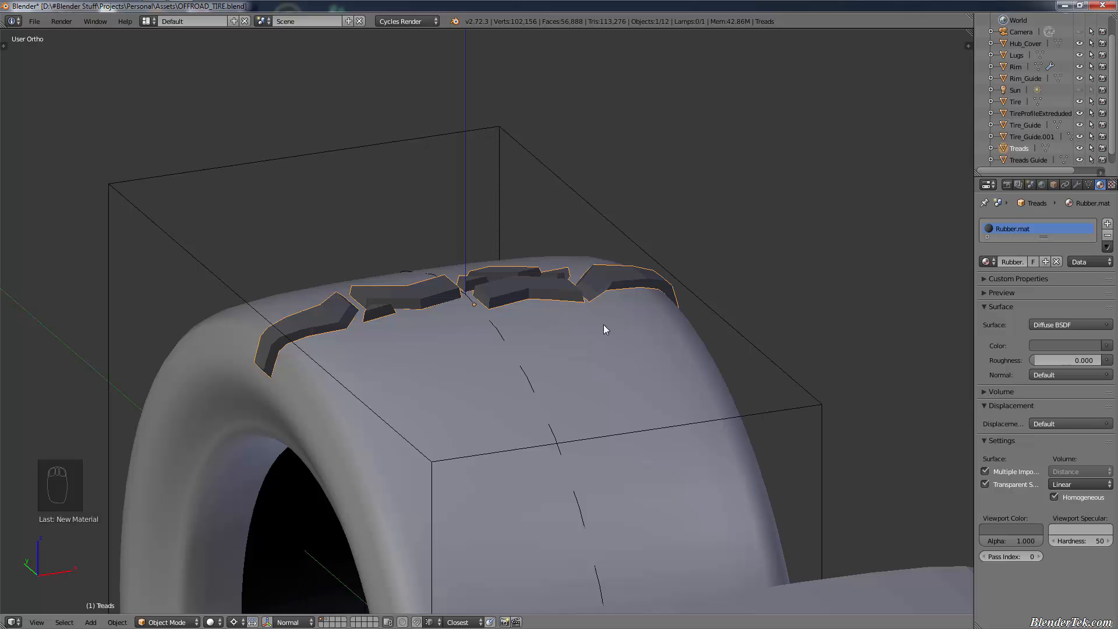
Examine the dark tread blocks on the tire from several angles, close up and alongside the flat tread guides
{"action": "middle_click_drag", "start_coordinate": [512, 285], "coordinate": [339, 137]}
{"action": "scroll", "coordinate": [362, 178], "scroll_direction": "down", "scroll_amount": 4}
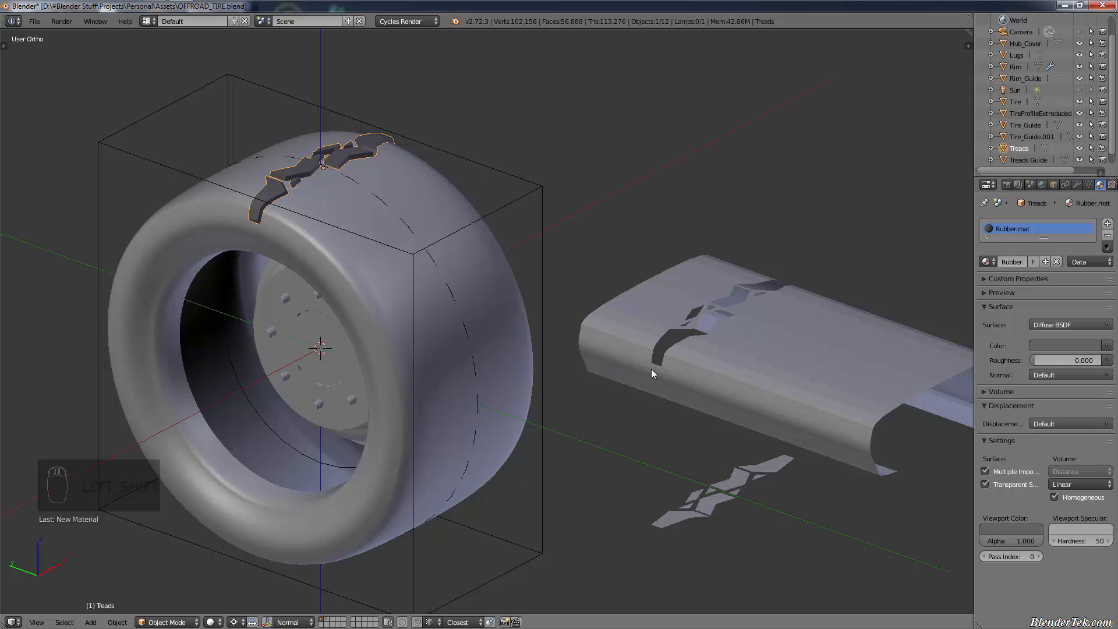
{"action": "scroll", "coordinate": [650, 369], "scroll_direction": "up", "scroll_amount": 8}
{"action": "scroll", "coordinate": [625, 379], "scroll_direction": "down", "scroll_amount": 8}
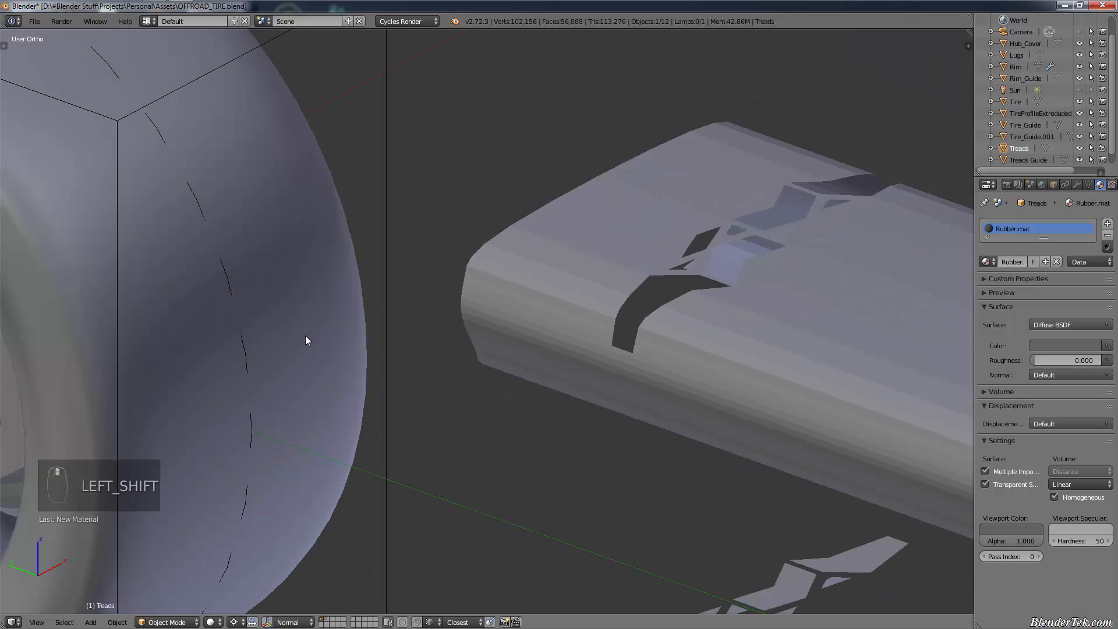
{"action": "middle_click_drag", "start_coordinate": [305, 335], "coordinate": [954, 538], "text": "shift"}
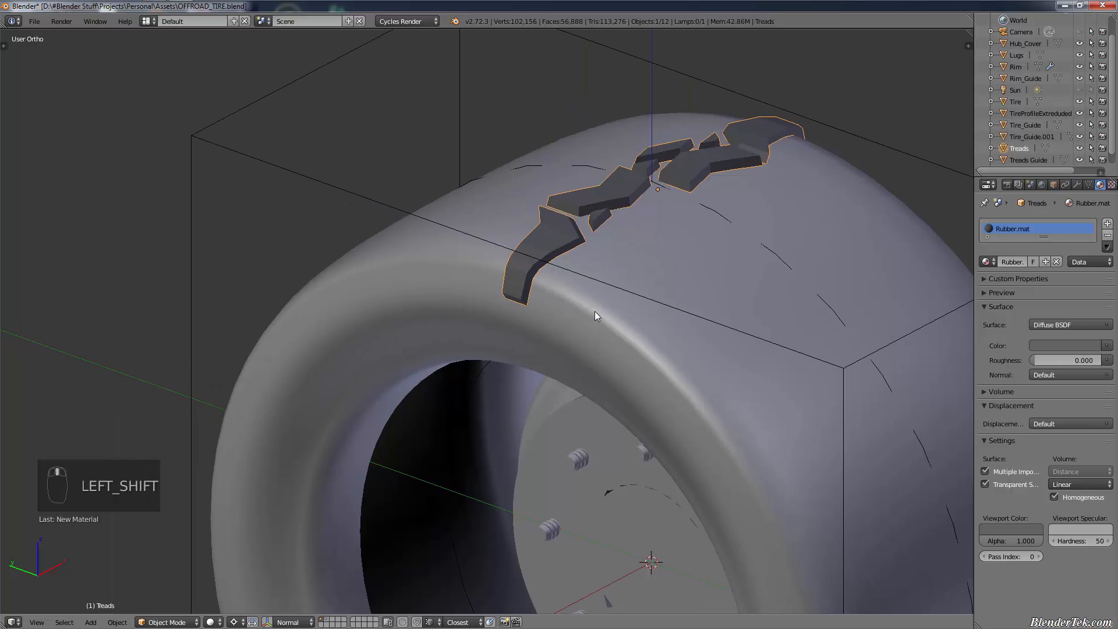
{"action": "scroll", "coordinate": [506, 307], "scroll_direction": "up", "scroll_amount": 6}
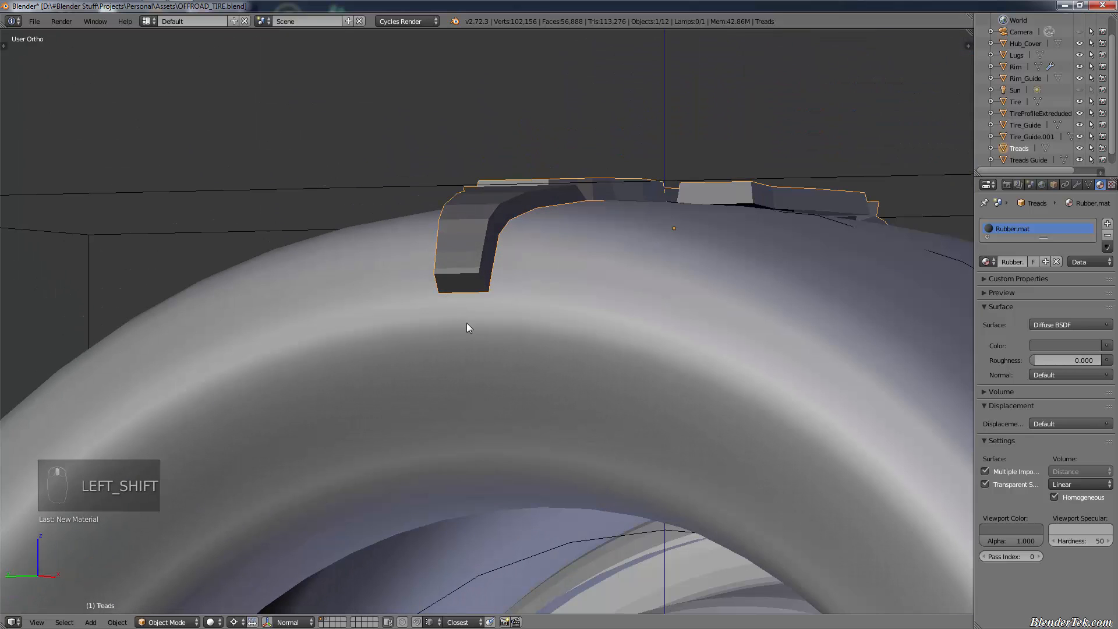
{"action": "middle_click_drag", "start_coordinate": [466, 322], "coordinate": [551, 376]}
{"action": "scroll", "coordinate": [550, 376], "scroll_direction": "down", "scroll_amount": 7}
{"action": "middle_click_drag", "start_coordinate": [603, 315], "coordinate": [511, 423]}
{"action": "scroll", "coordinate": [488, 403], "scroll_direction": "down", "scroll_amount": 2}
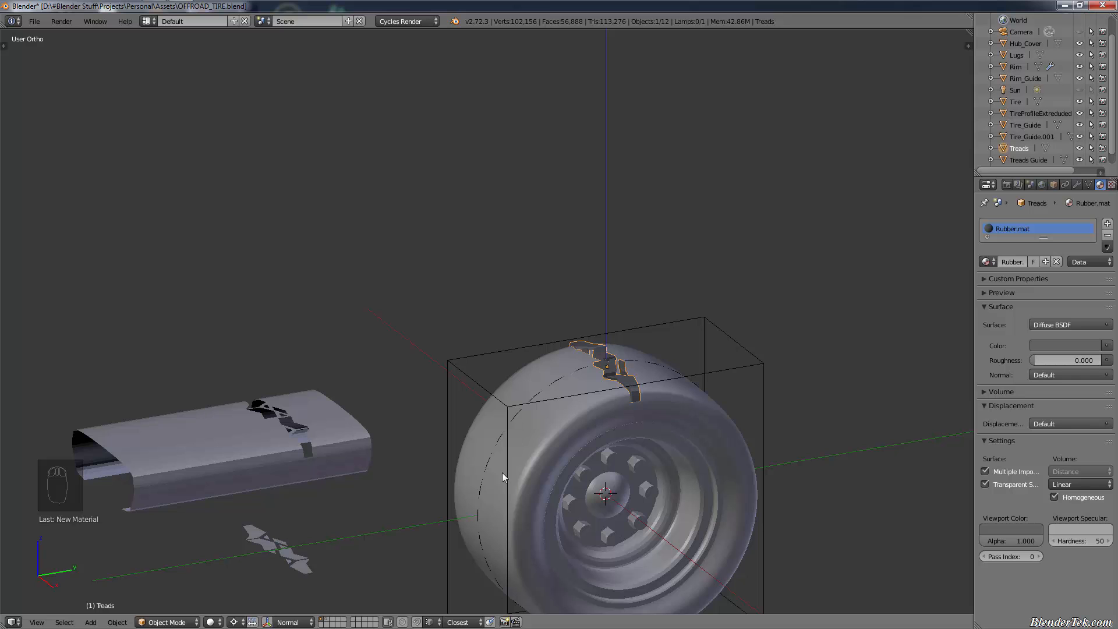
{"action": "scroll", "coordinate": [515, 396], "scroll_direction": "up", "scroll_amount": 6}
{"action": "middle_click_drag", "start_coordinate": [588, 303], "coordinate": [829, 292]}
{"action": "scroll", "coordinate": [629, 361], "scroll_direction": "down", "scroll_amount": 3}
{"action": "middle_click_drag", "start_coordinate": [629, 361], "coordinate": [587, 389]}
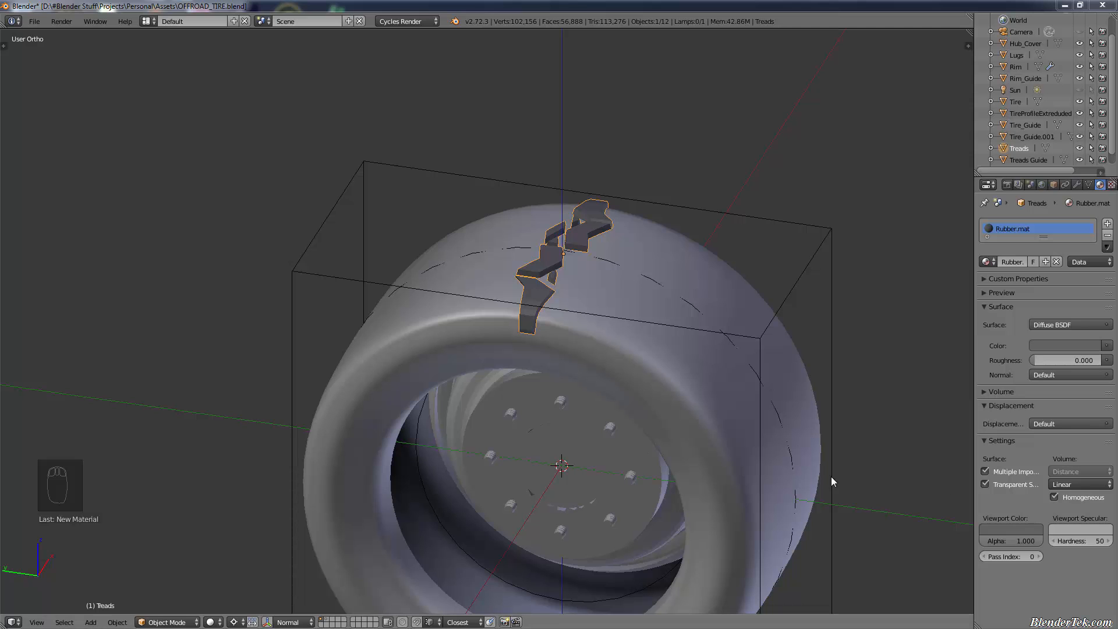
{"action": "scroll", "coordinate": [555, 326], "scroll_direction": "up", "scroll_amount": 5}
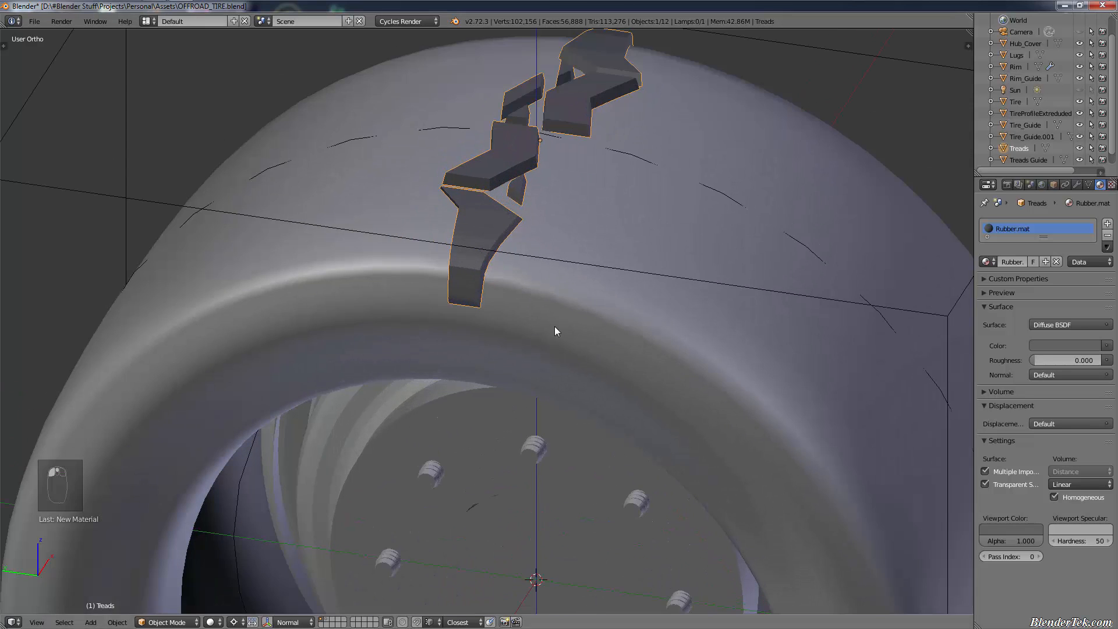
{"action": "middle_click_drag", "start_coordinate": [539, 299], "coordinate": [533, 290]}
{"action": "middle_click_drag", "start_coordinate": [534, 290], "coordinate": [586, 438], "text": "shift"}
{"action": "scroll", "coordinate": [586, 437], "scroll_direction": "up", "scroll_amount": 3}
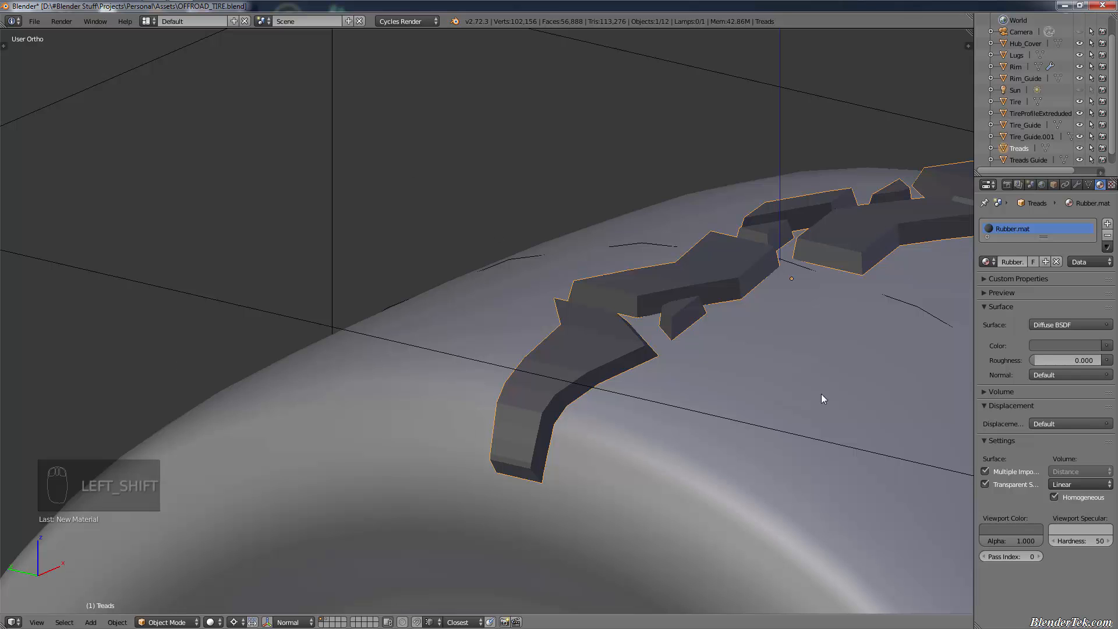
{"action": "scroll", "coordinate": [817, 378], "scroll_direction": "down", "scroll_amount": 4}
{"action": "middle_click_drag", "start_coordinate": [824, 432], "coordinate": [645, 453]}
{"action": "scroll", "coordinate": [633, 425], "scroll_direction": "up", "scroll_amount": 3}
{"action": "scroll", "coordinate": [629, 439], "scroll_direction": "down", "scroll_amount": 2}
{"action": "scroll", "coordinate": [655, 432], "scroll_direction": "down", "scroll_amount": 2}
Set the Treads object's origin to the 3D cursor at the wheel's centre, and snap the 3D cursor to the scene centre
{"action": "right_click_drag", "start_coordinate": [639, 436], "coordinate": [639, 407]}
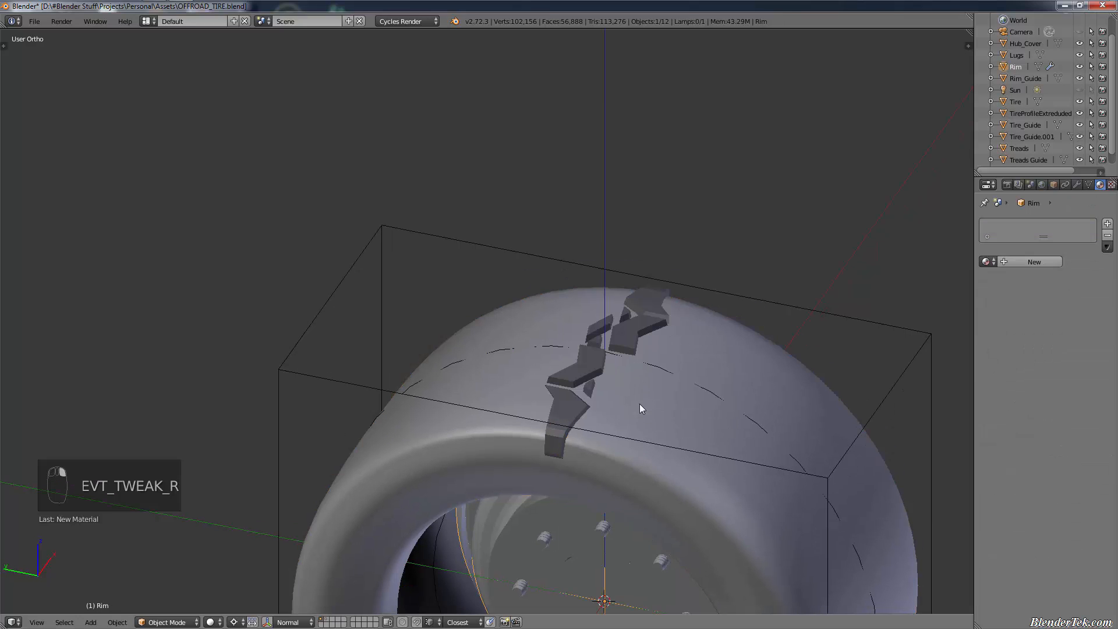
{"action": "right_click", "coordinate": [557, 405]}
{"action": "middle_click_drag", "start_coordinate": [684, 384], "coordinate": [711, 301], "text": "shift"}
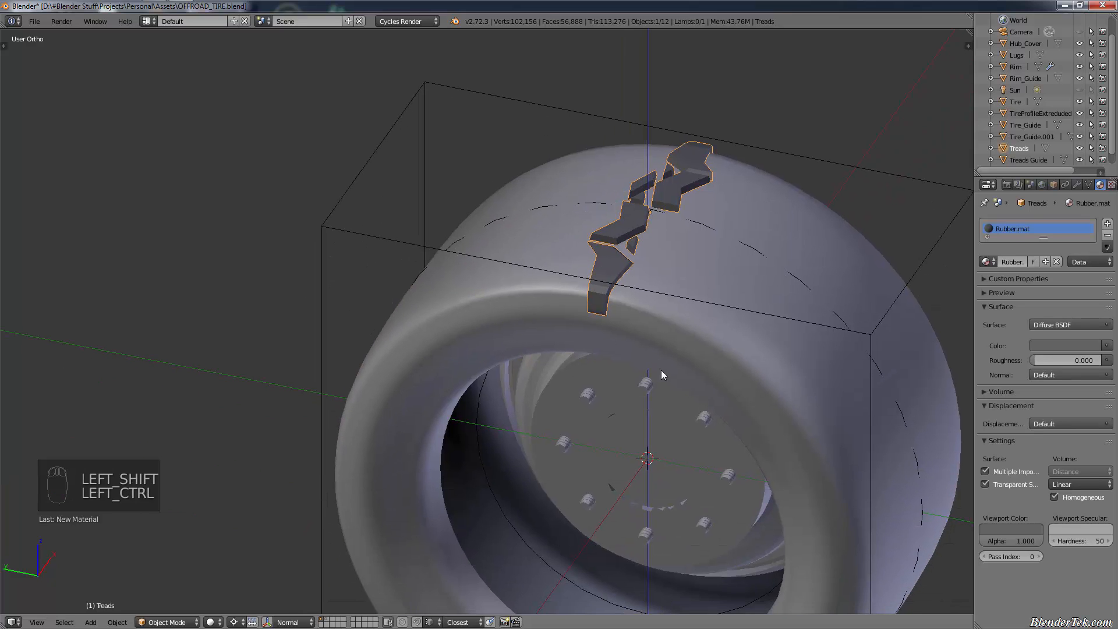
{"action": "key", "text": "ctrl+alt+shift+c"}
{"action": "left_click", "coordinate": [647, 384]}
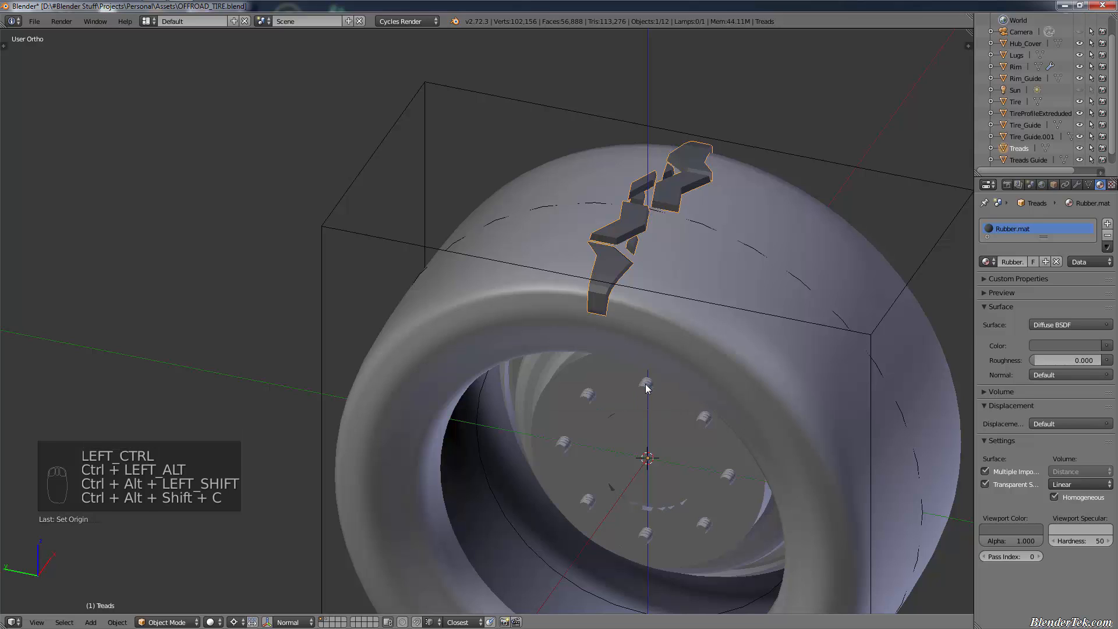
{"action": "key", "text": "shift+s"}
{"action": "left_click", "coordinate": [655, 424]}
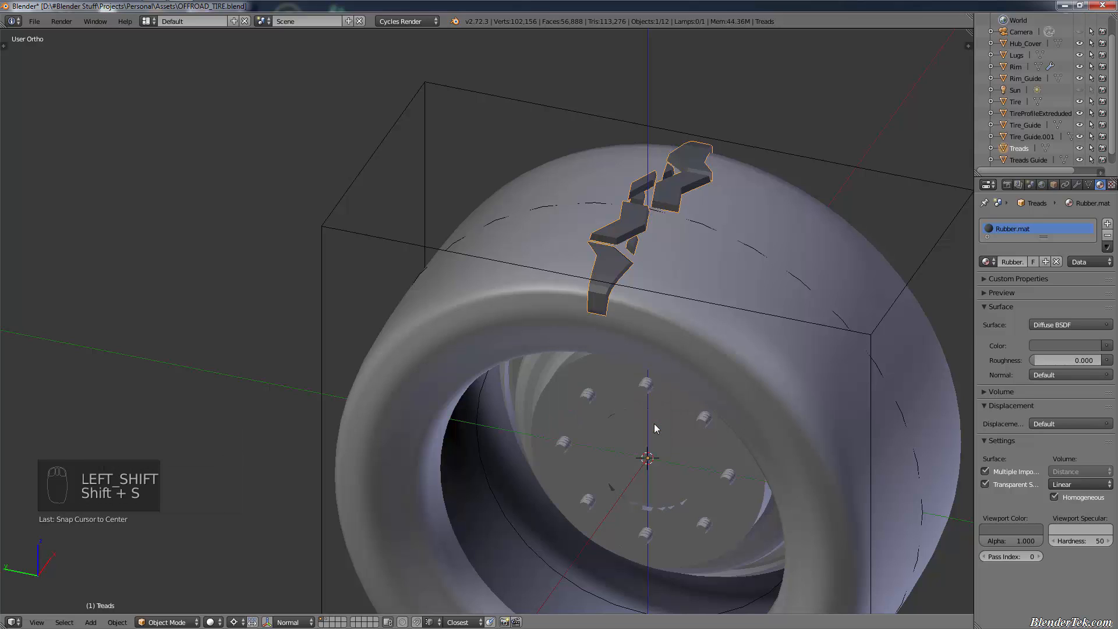
{"action": "middle_click_drag", "start_coordinate": [671, 386], "coordinate": [647, 440], "text": "shift"}
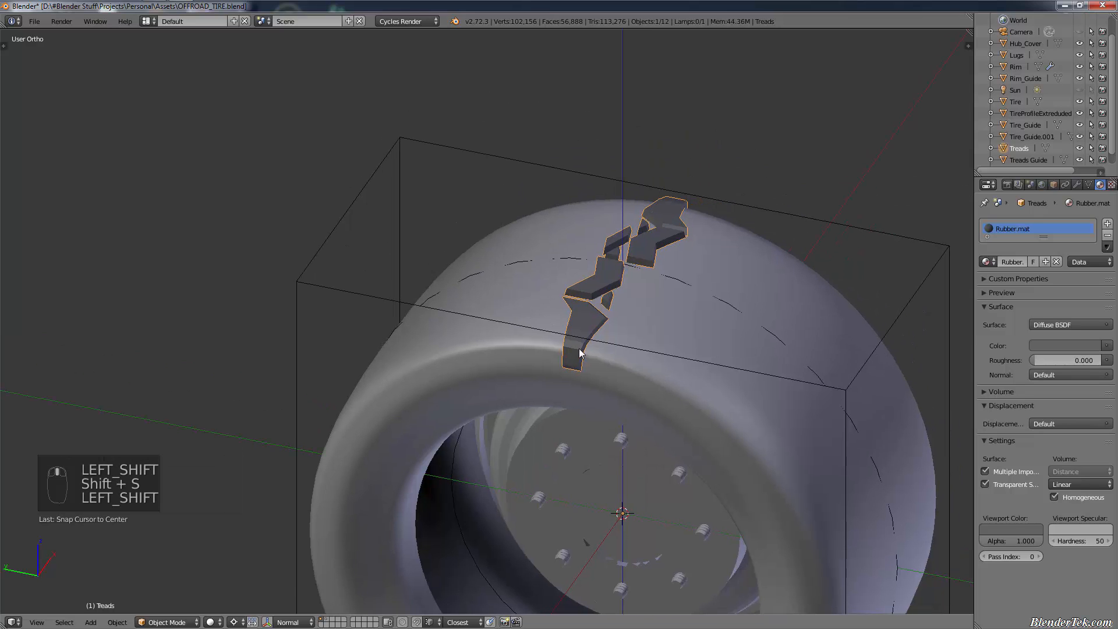
{"action": "right_click", "coordinate": [622, 344]}
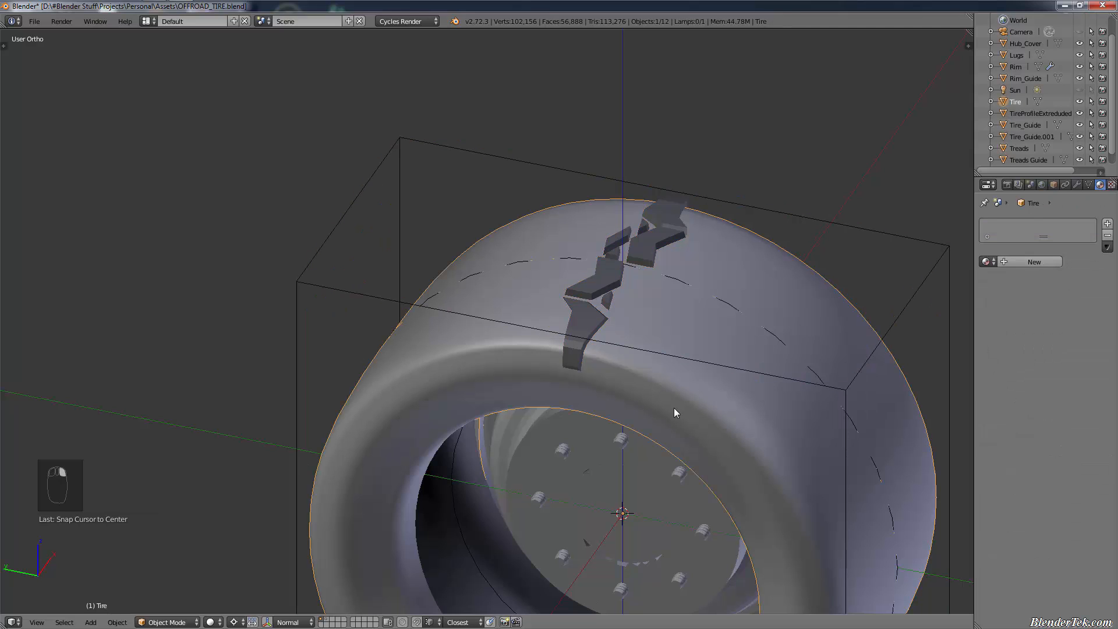
{"action": "right_click", "coordinate": [570, 351]}
{"action": "right_click", "coordinate": [633, 364]}
{"action": "right_click", "coordinate": [577, 348]}
{"action": "right_click", "coordinate": [604, 366]}
{"action": "right_click", "coordinate": [593, 357]}
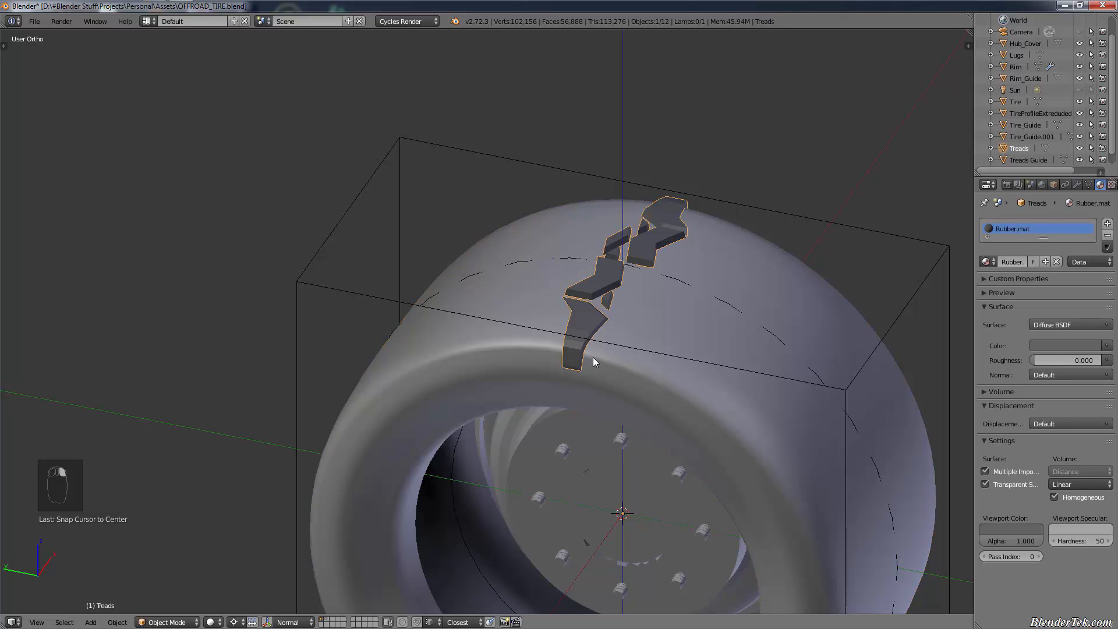
{"action": "right_click", "coordinate": [592, 357]}
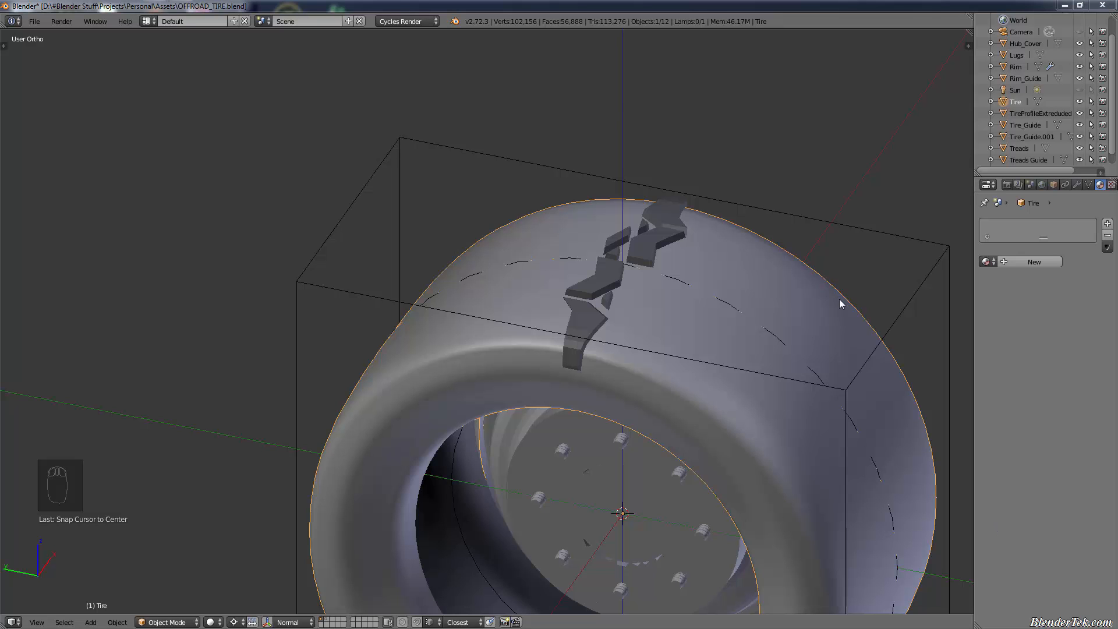
Examine close up how the edges of the shoulder tread block meet the tire's curved surface
{"action": "scroll", "coordinate": [578, 322], "scroll_direction": "up", "scroll_amount": 10}
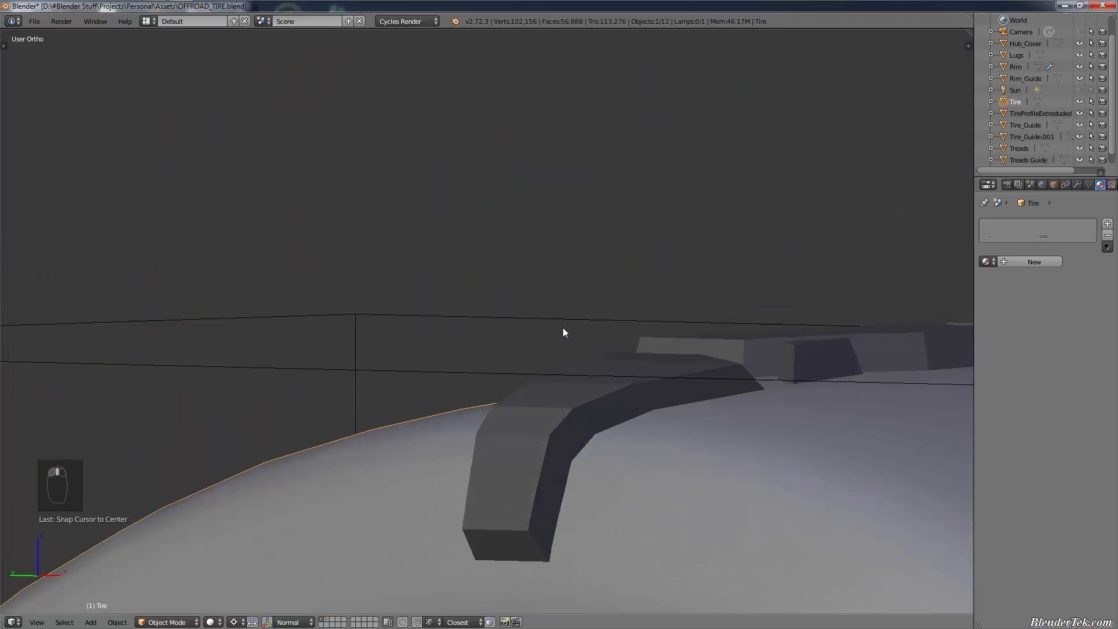
{"action": "middle_click_drag", "start_coordinate": [563, 327], "coordinate": [683, 514]}
{"action": "scroll", "coordinate": [567, 466], "scroll_direction": "up", "scroll_amount": 4}
{"action": "scroll", "coordinate": [682, 513], "scroll_direction": "down", "scroll_amount": 7}
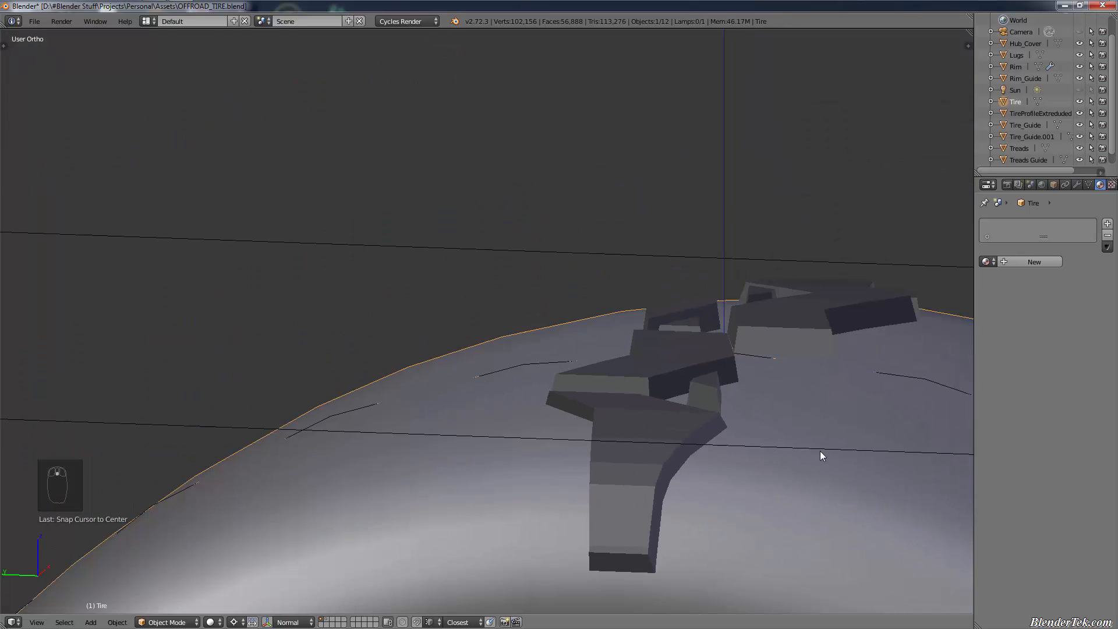
{"action": "scroll", "coordinate": [821, 452], "scroll_direction": "up", "scroll_amount": 5}
{"action": "middle_click_drag", "start_coordinate": [727, 445], "coordinate": [626, 394]}
{"action": "scroll", "coordinate": [631, 470], "scroll_direction": "up", "scroll_amount": 3}
{"action": "scroll", "coordinate": [627, 393], "scroll_direction": "down", "scroll_amount": 2}
{"action": "middle_click_drag", "start_coordinate": [571, 436], "coordinate": [650, 357]}
Check the fit between treads and tire in front, top, right and left orthographic views and from an angle
{"action": "key", "text": "KP_1"}
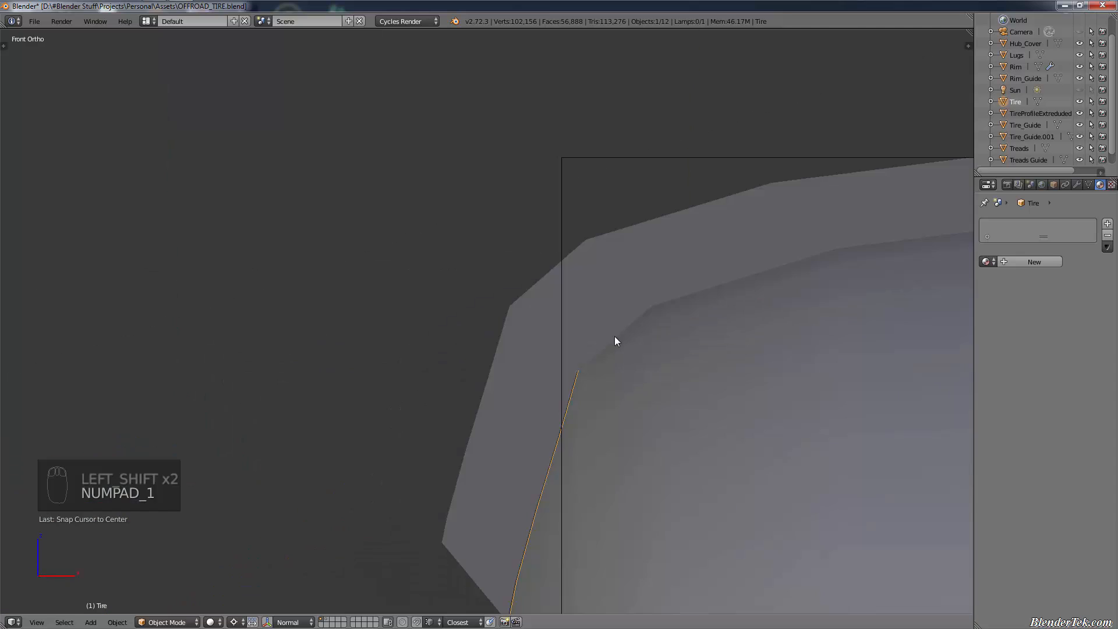
{"action": "key", "text": "KP_7"}
{"action": "key", "text": "KP_3"}
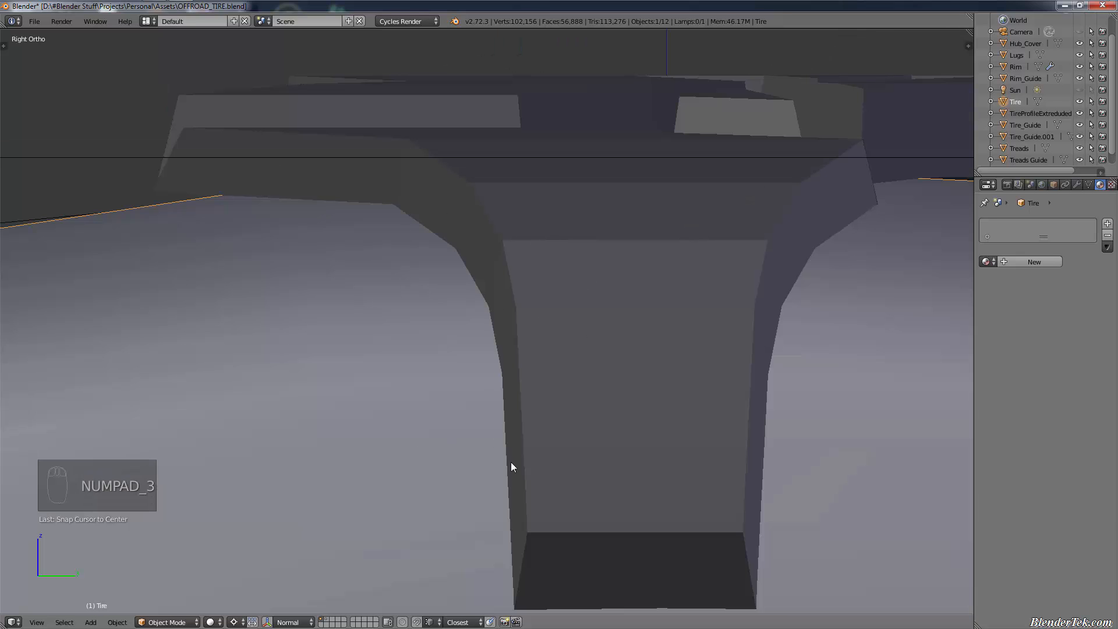
{"action": "scroll", "coordinate": [786, 217], "scroll_direction": "down", "scroll_amount": 5}
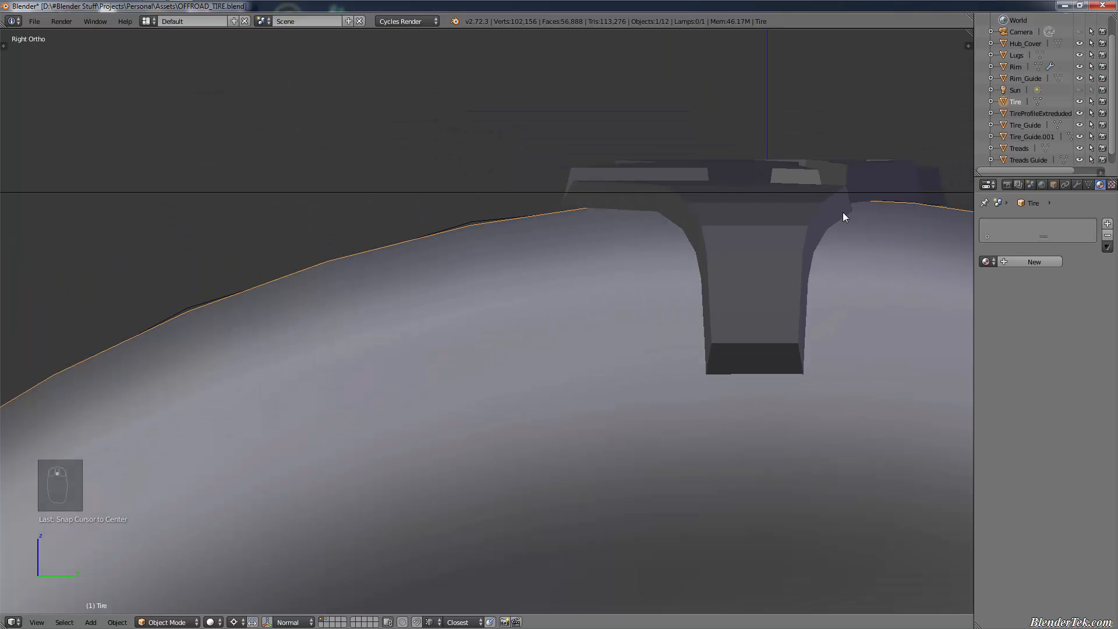
{"action": "middle_click_drag", "start_coordinate": [844, 214], "coordinate": [386, 431]}
{"action": "key", "text": "ctrl+KP_3"}
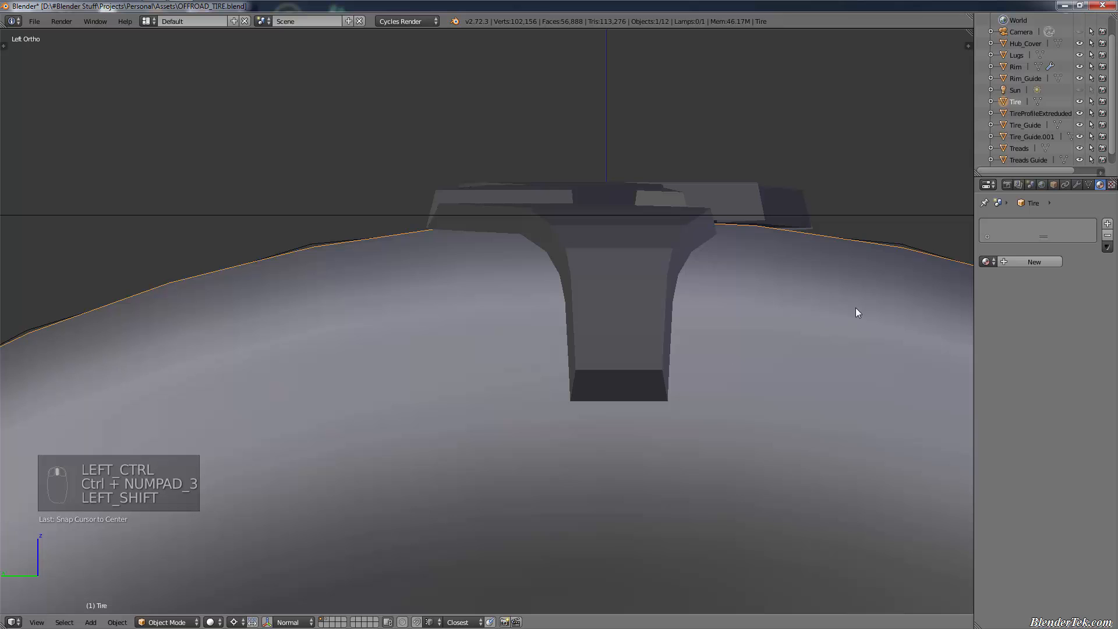
{"action": "scroll", "coordinate": [811, 304], "scroll_direction": "up", "scroll_amount": 1}
{"action": "scroll", "coordinate": [804, 315], "scroll_direction": "up", "scroll_amount": 1}
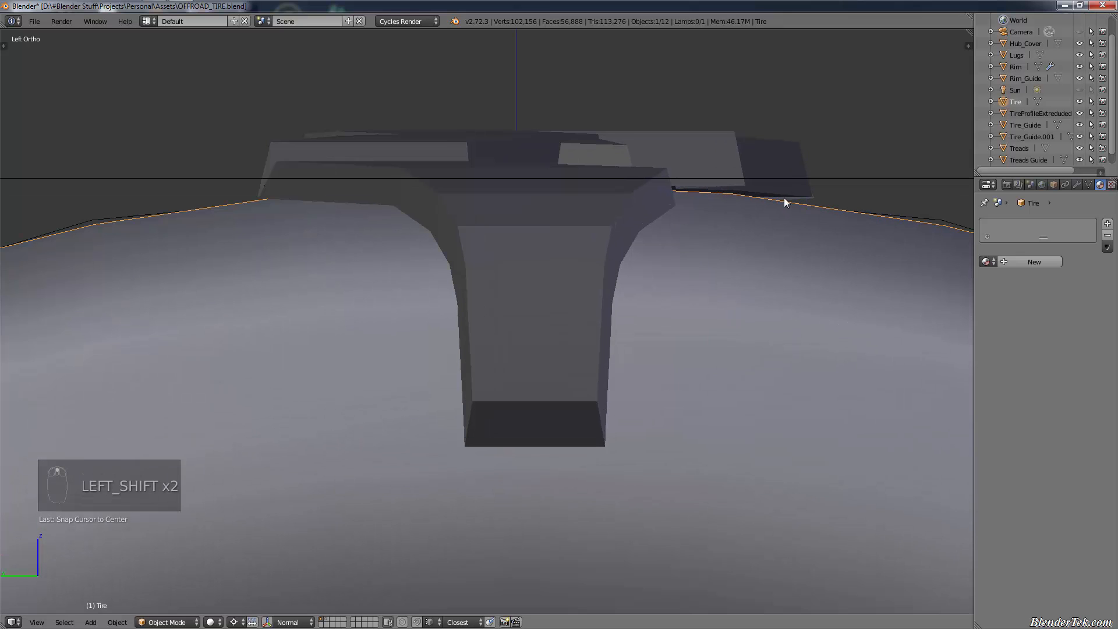
{"action": "middle_click_drag", "start_coordinate": [783, 197], "coordinate": [677, 415], "text": "shift"}
{"action": "middle_click_drag", "start_coordinate": [651, 377], "coordinate": [352, 523], "text": "shift"}
{"action": "scroll", "coordinate": [565, 336], "scroll_direction": "down", "scroll_amount": 6}
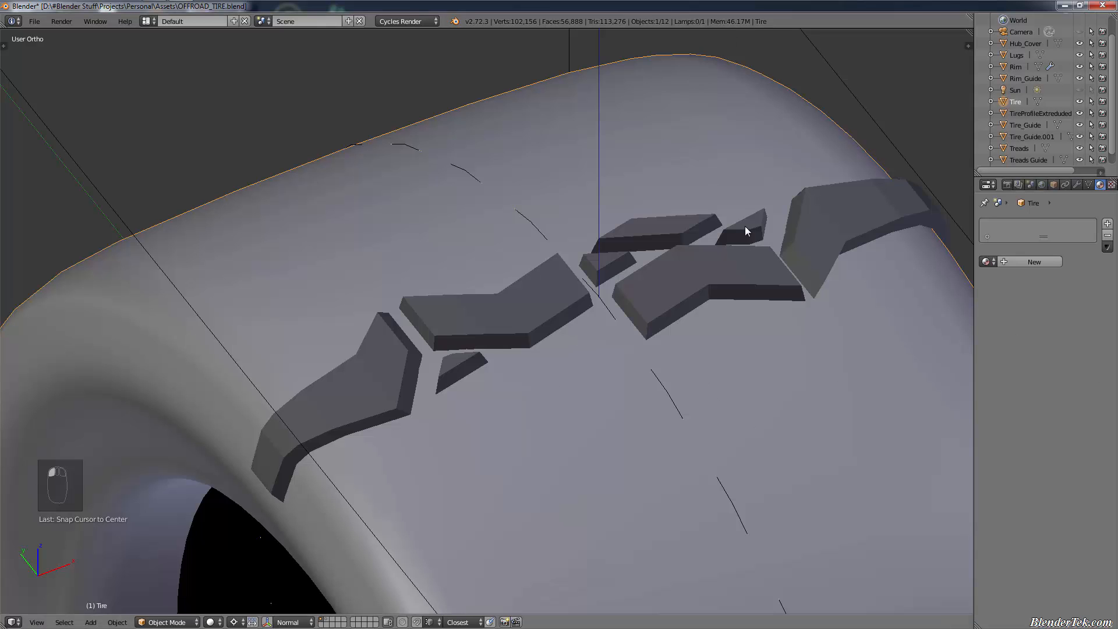
{"action": "scroll", "coordinate": [767, 296], "scroll_direction": "down", "scroll_amount": 7}
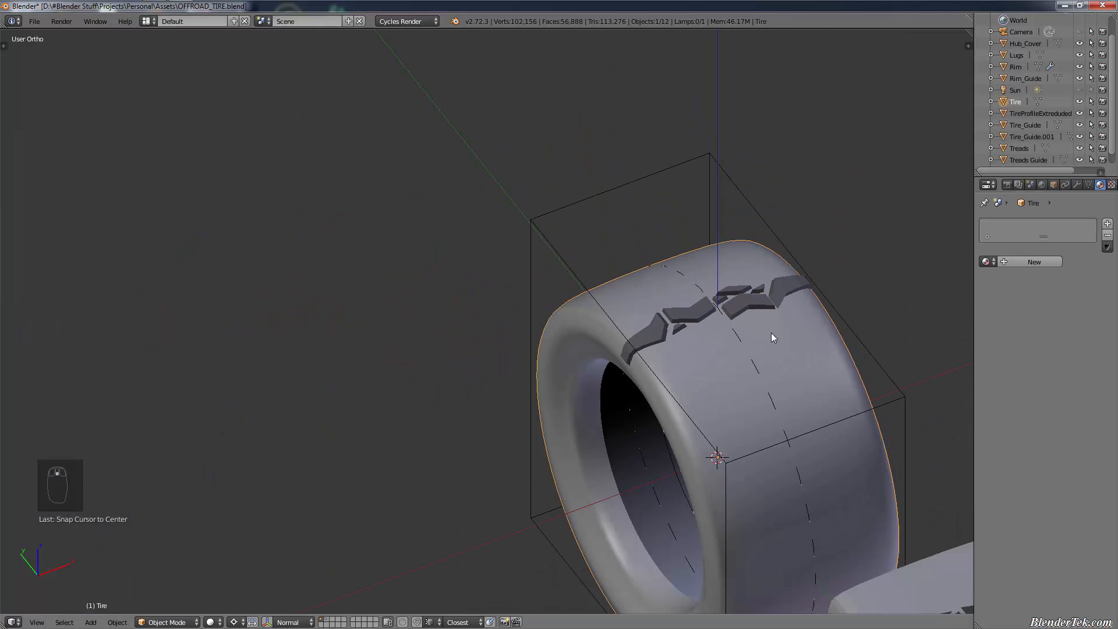
{"action": "middle_click_drag", "start_coordinate": [767, 380], "coordinate": [578, 163], "text": "shift"}
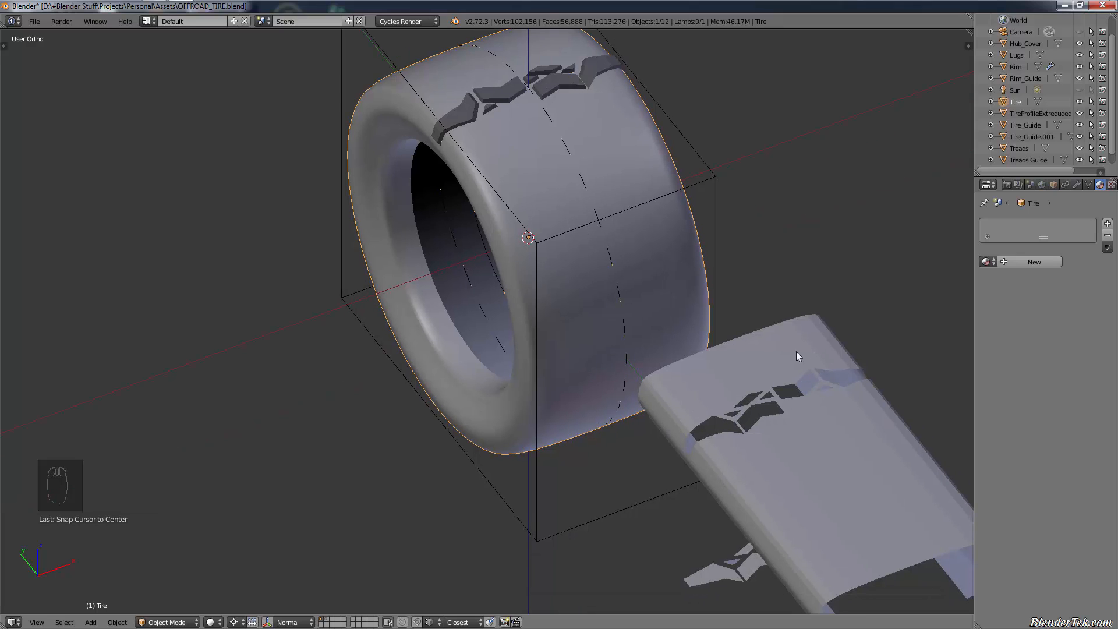
Select the Treads object on the tire and view it from above the sidewall
{"action": "right_click", "coordinate": [465, 114]}
{"action": "scroll", "coordinate": [468, 128], "scroll_direction": "up", "scroll_amount": 3}
{"action": "middle_click_drag", "start_coordinate": [473, 146], "coordinate": [625, 288]}
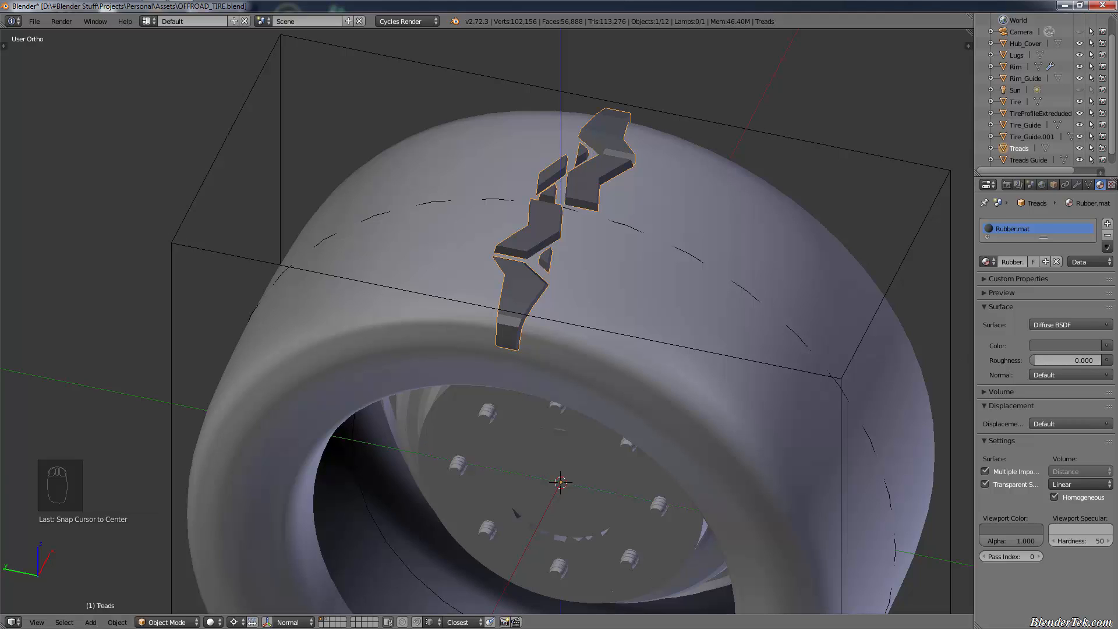
Save the file and make the Treads object on the tire the active selection
{"action": "key", "text": "ctrl+s"}
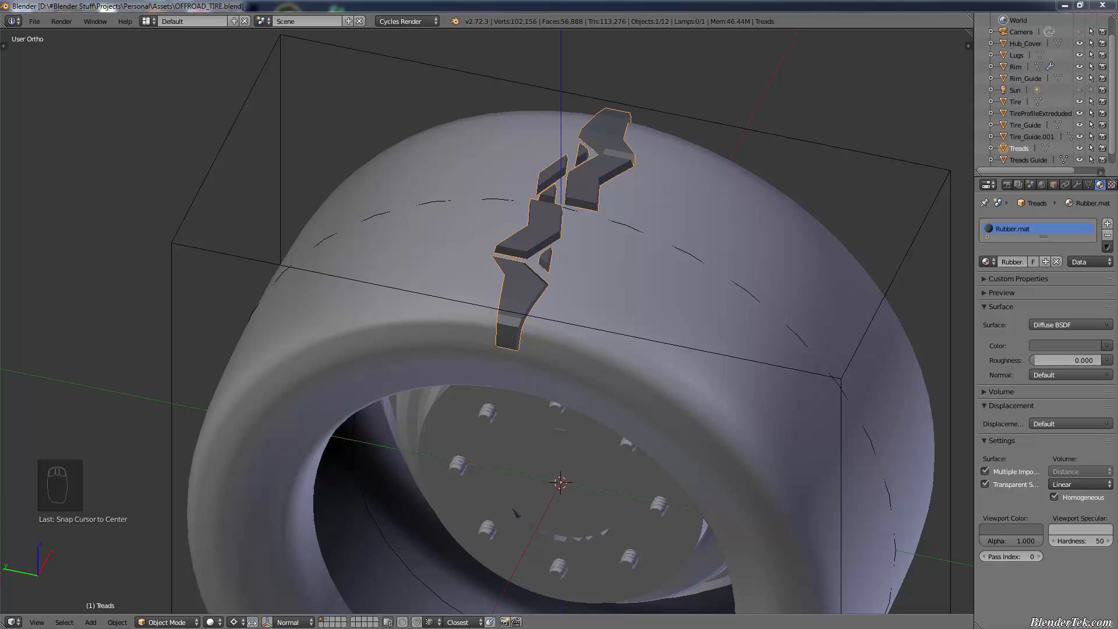
{"action": "right_click", "coordinate": [707, 267]}
{"action": "right_click", "coordinate": [693, 262]}
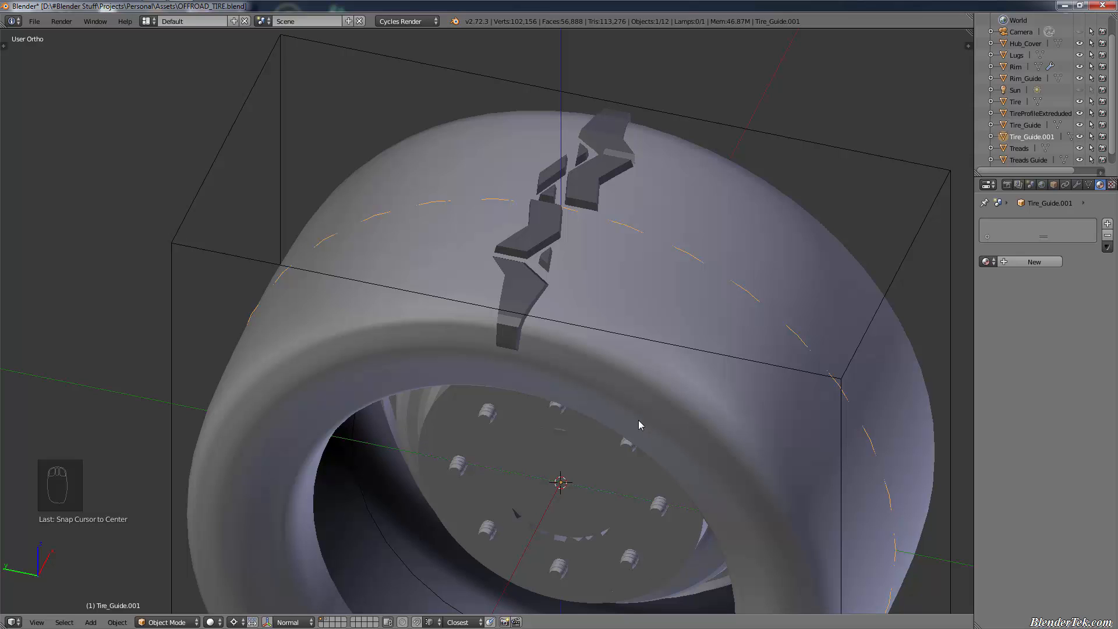
{"action": "right_click", "coordinate": [578, 182]}
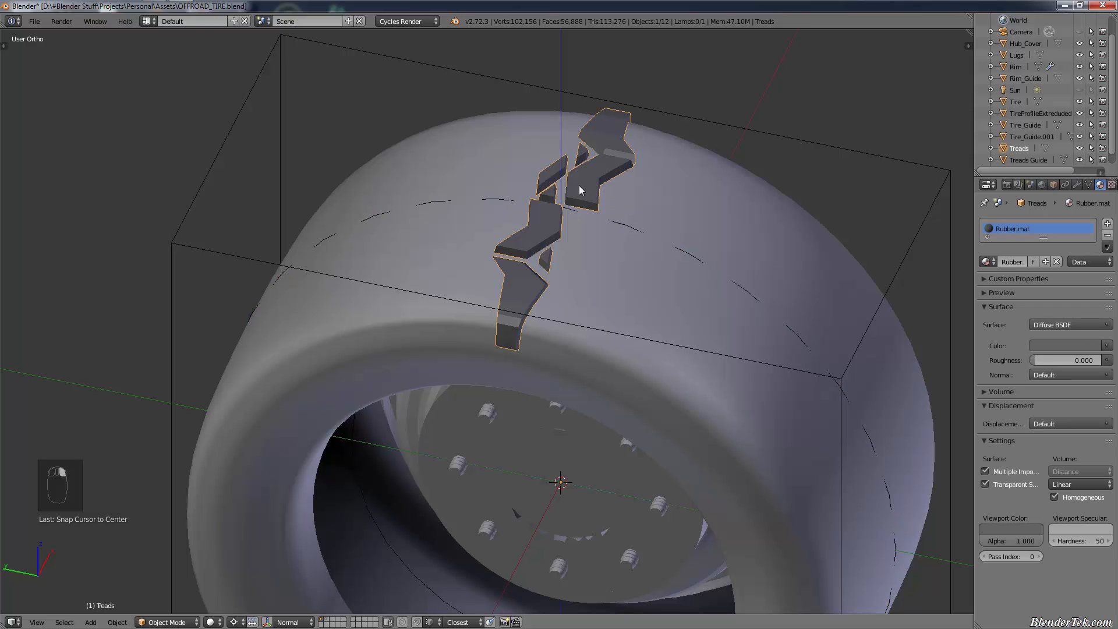
Duplicate the Treads object in place and, in top view, move the copy about 0.4 along the global Y axis
{"action": "middle_click_drag", "start_coordinate": [578, 279], "coordinate": [509, 348]}
{"action": "scroll", "coordinate": [621, 292], "scroll_direction": "down", "scroll_amount": 5}
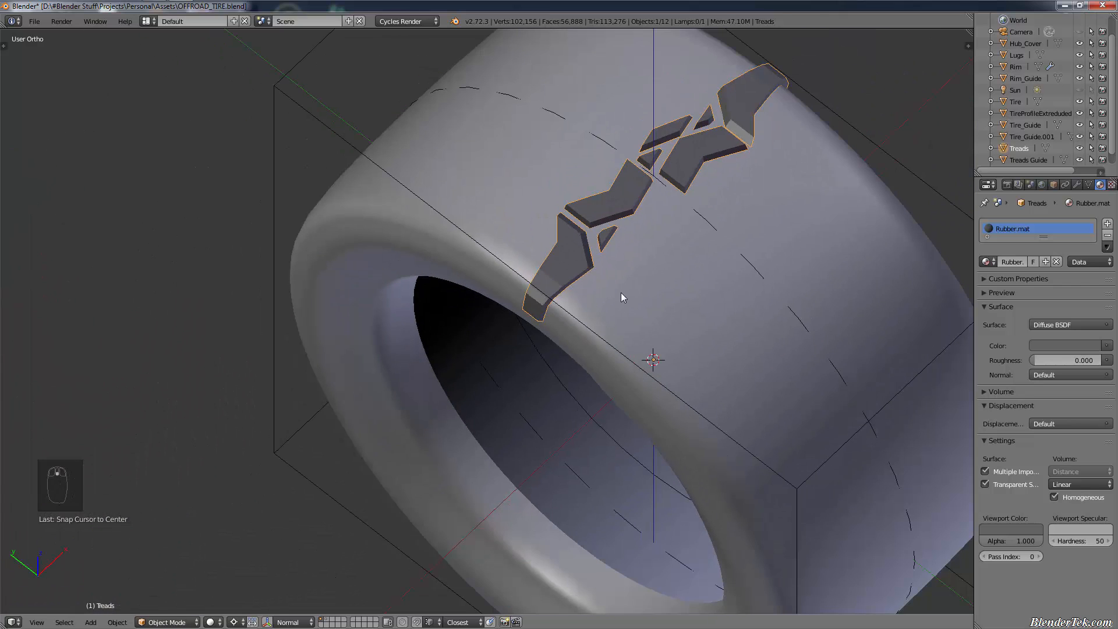
{"action": "key", "text": "KP_7"}
{"action": "scroll", "coordinate": [669, 294], "scroll_direction": "up", "scroll_amount": 3}
{"action": "middle_click_drag", "start_coordinate": [719, 340], "coordinate": [570, 389], "text": "shift"}
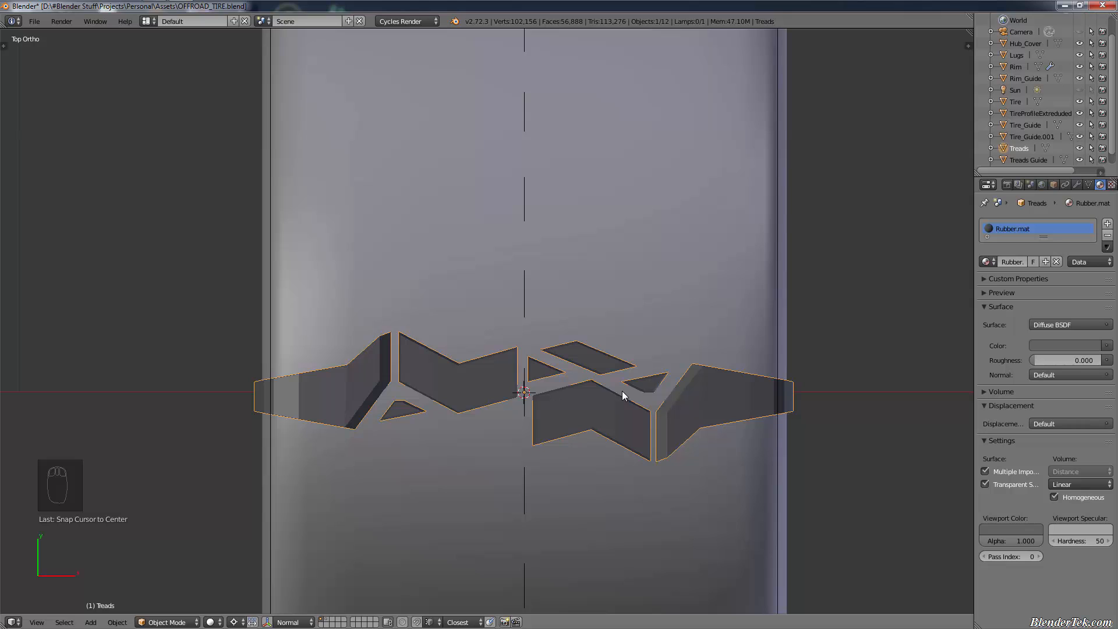
{"action": "key", "text": "shift+d"}
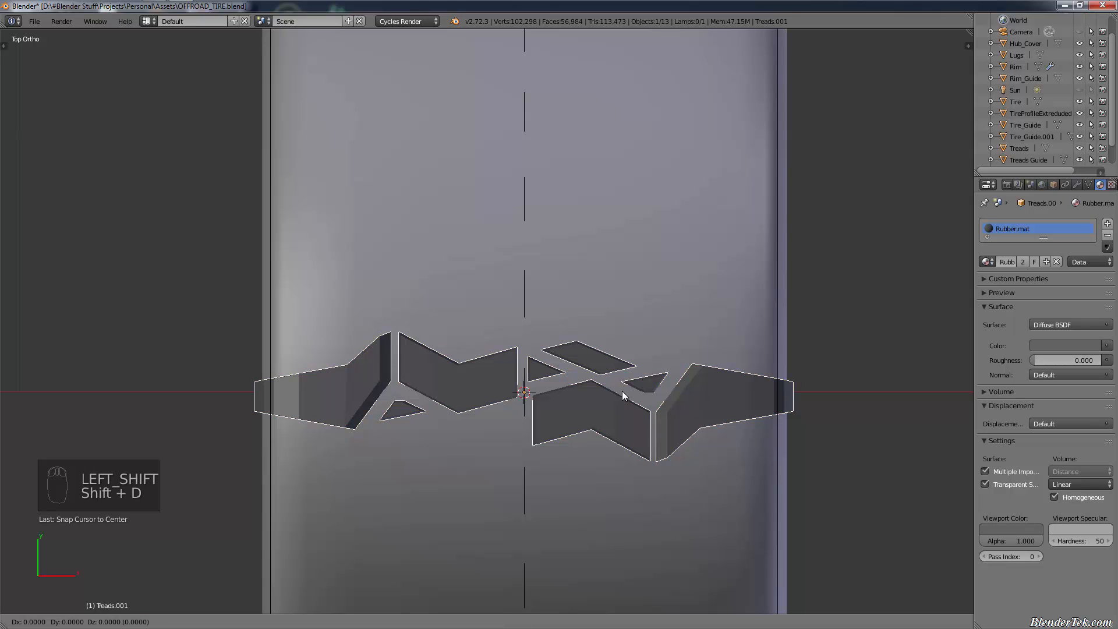
{"action": "right_click", "coordinate": [621, 390]}
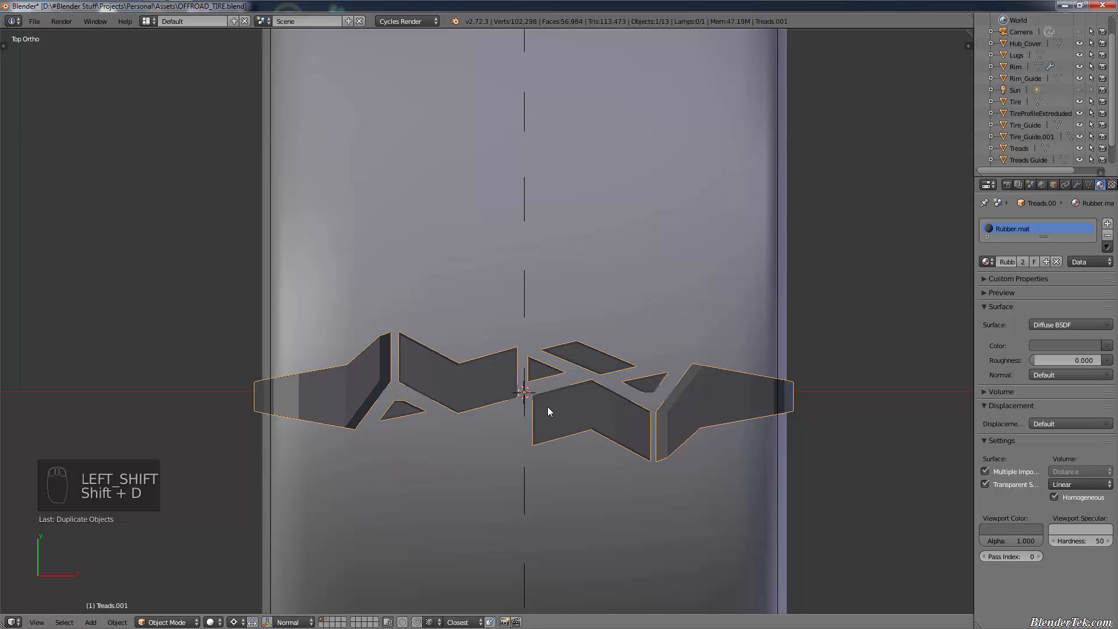
{"action": "key", "text": "g"}
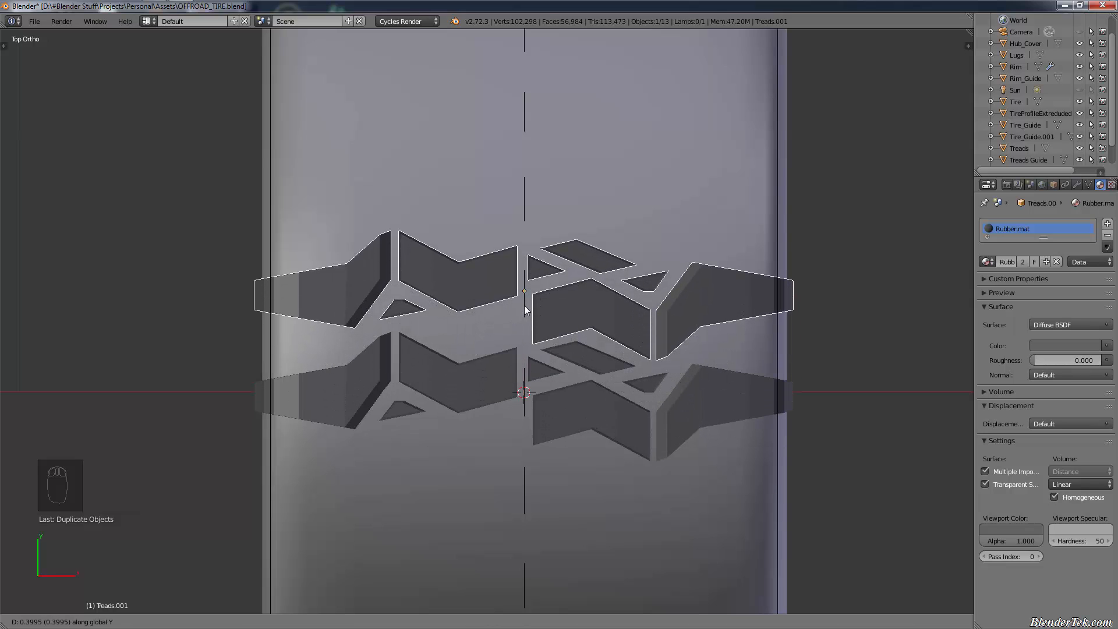
{"action": "left_click", "coordinate": [524, 305]}
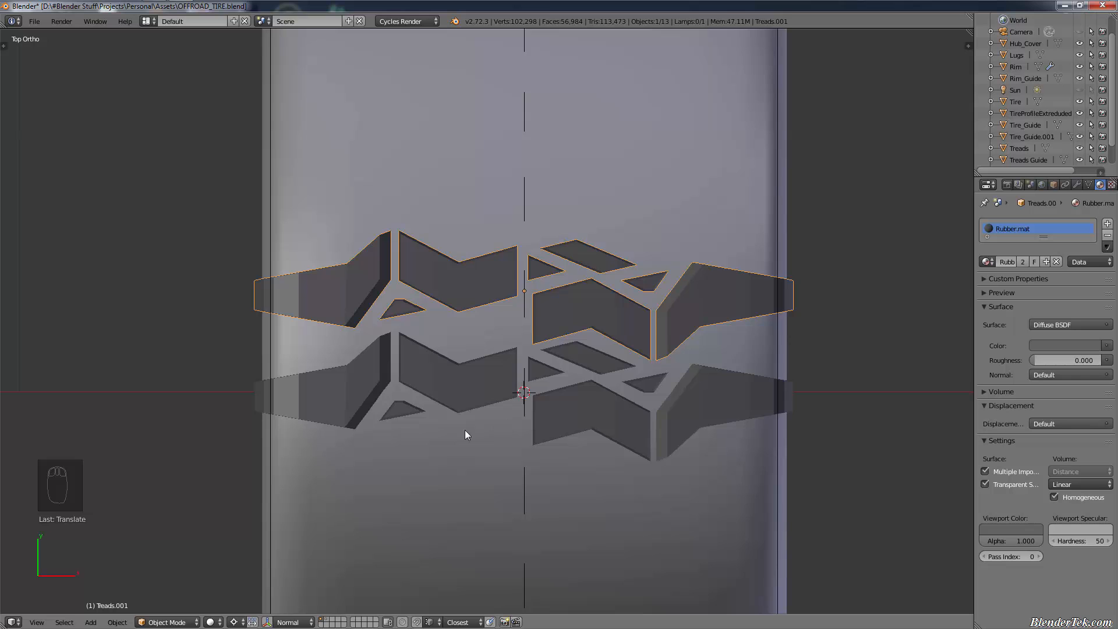
Try flipping the tread copy by negative scaling along global X, and again along global Y by -1
{"action": "middle_click_drag", "start_coordinate": [464, 432], "coordinate": [551, 359]}
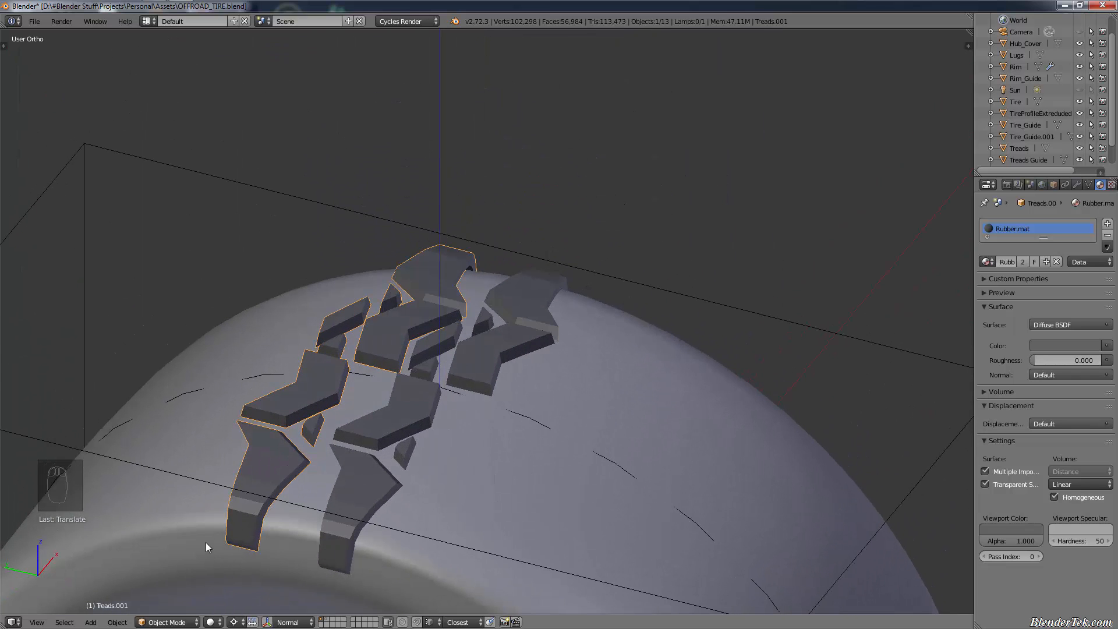
{"action": "key", "text": "s"}
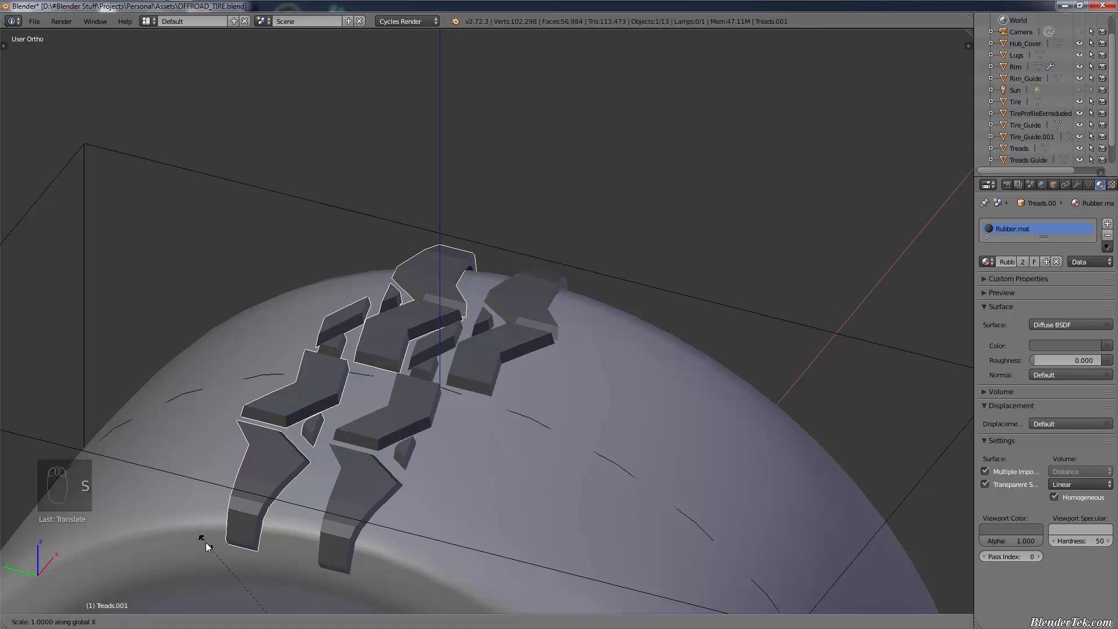
{"action": "left_click", "coordinate": [205, 542]}
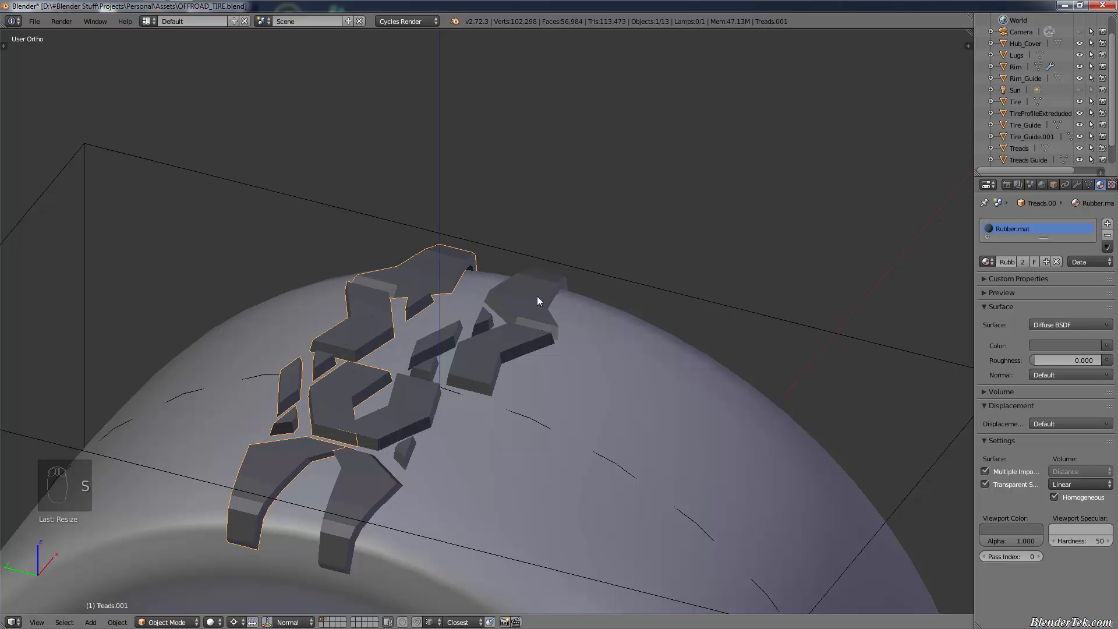
{"action": "middle_click_drag", "start_coordinate": [527, 291], "coordinate": [431, 365]}
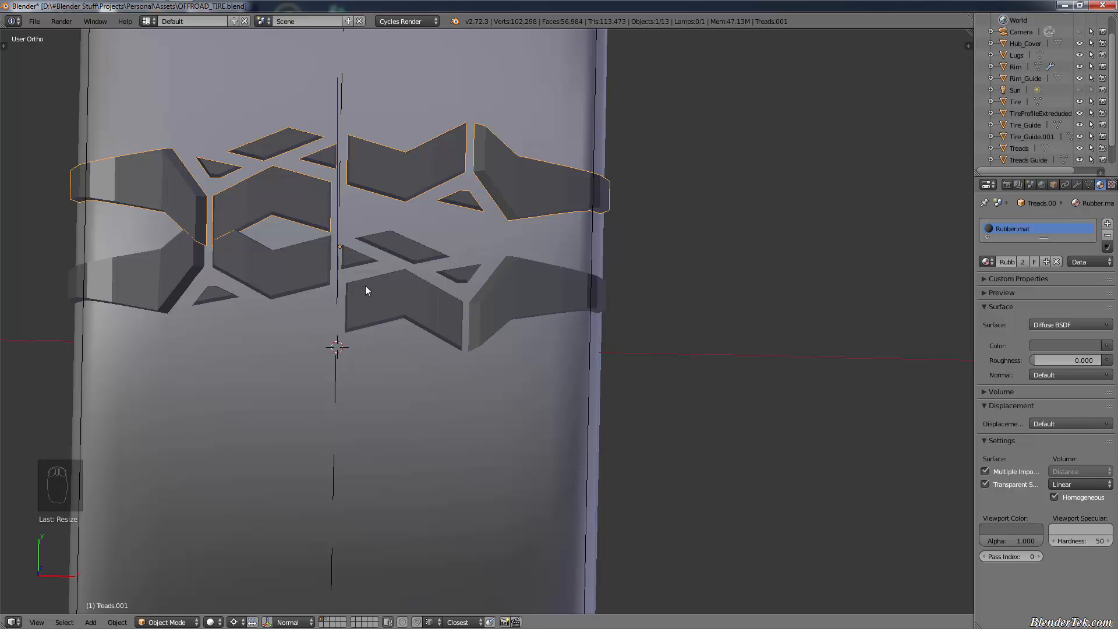
{"action": "type", "text": "sy-1"}
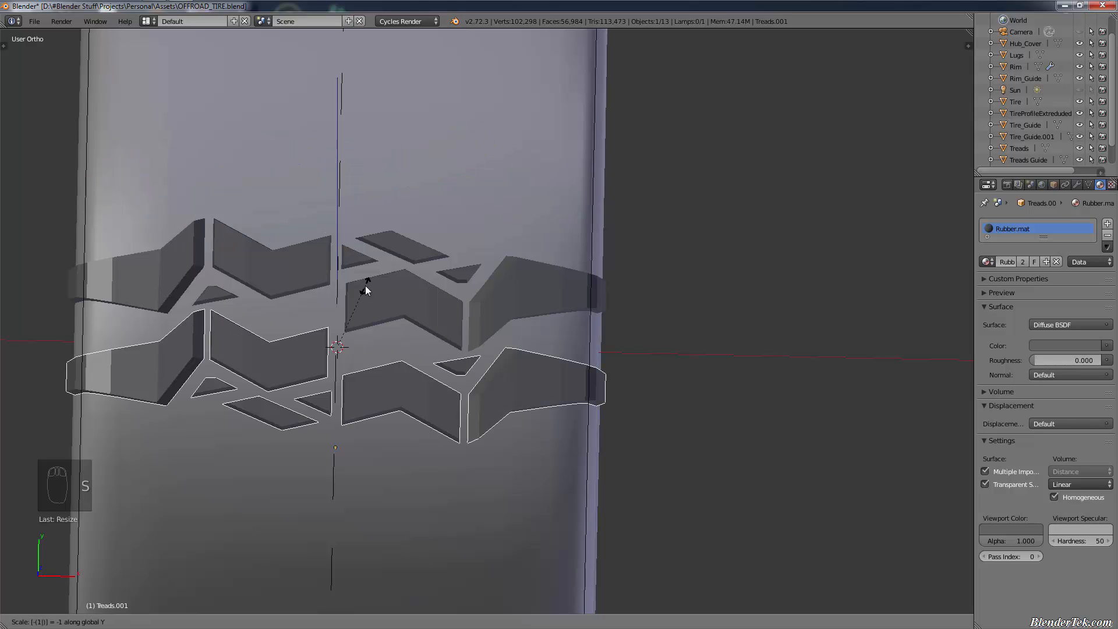
{"action": "left_click", "coordinate": [365, 285]}
Undo both flips of the tread copy, keeping its offset along Y from the original treads
{"action": "mouse_move", "coordinate": [326, 317]}
{"action": "middle_mouse_down"}
{"action": "mouse_move", "coordinate": [405, 233]}
{"action": "mouse_move", "coordinate": [326, 326]}
{"action": "middle_mouse_up"}
{"action": "key", "text": "ctrl+z"}
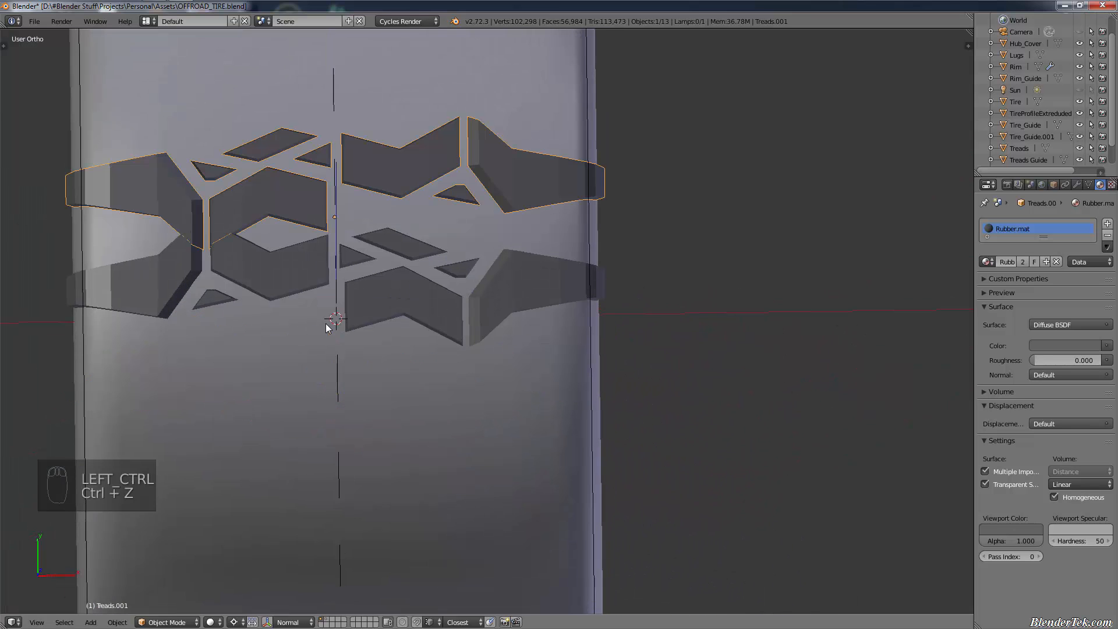
{"action": "key", "text": "ctrl+z"}
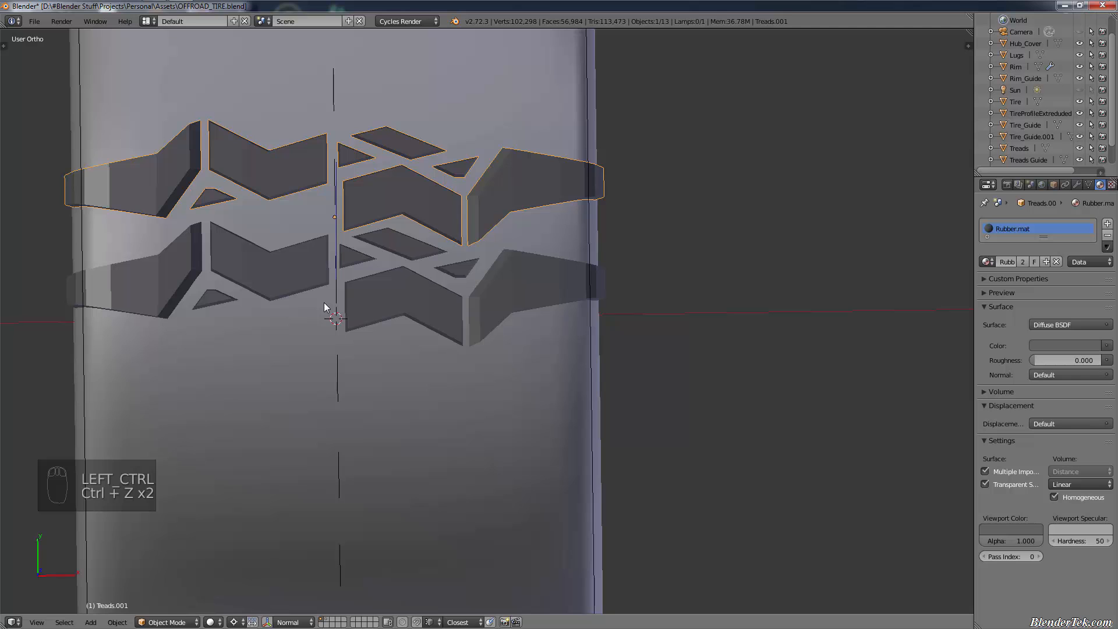
{"action": "key", "text": "ctrl+z"}
{"action": "key", "text": "ctrl+shift+z"}
Try mirroring the tread copy along the global Z axis with the Mirror command
{"action": "middle_click_drag", "start_coordinate": [287, 322], "coordinate": [353, 256]}
{"action": "middle_click_drag", "start_coordinate": [404, 292], "coordinate": [594, 315], "text": "shift"}
{"action": "left_click", "coordinate": [117, 622]}
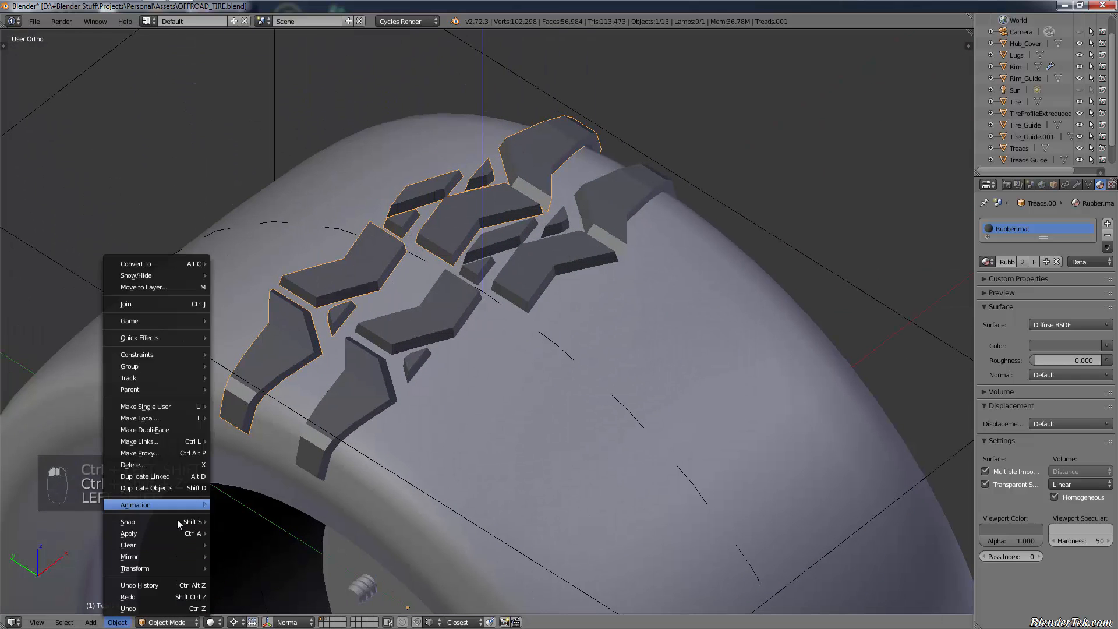
{"action": "mouse_move", "coordinate": [173, 553]}
{"action": "left_click", "coordinate": [233, 560]}
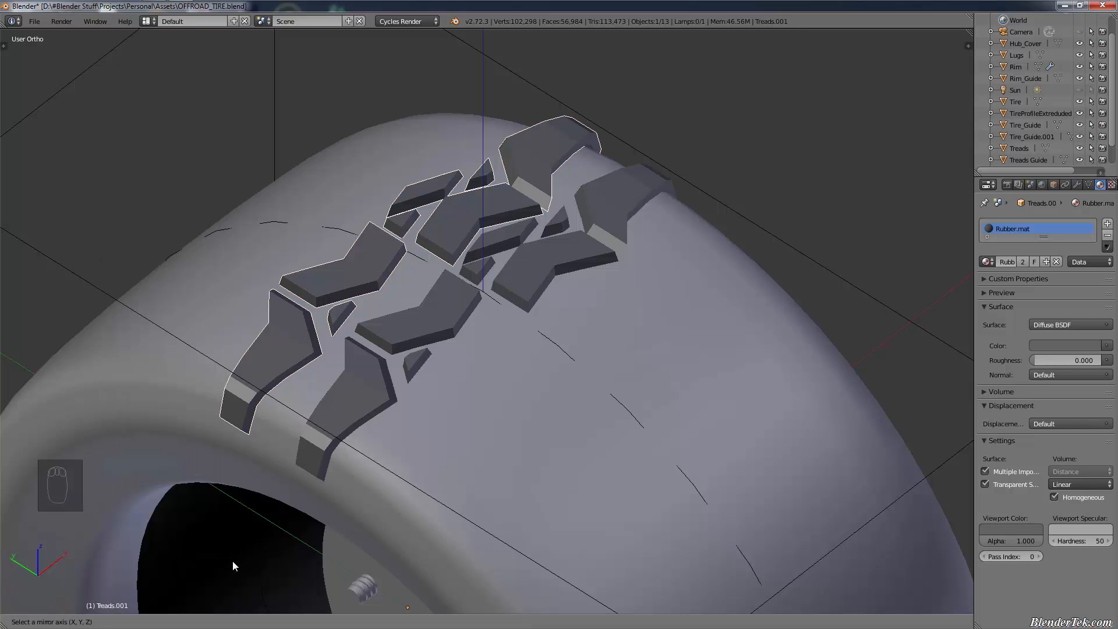
{"action": "key", "text": "z"}
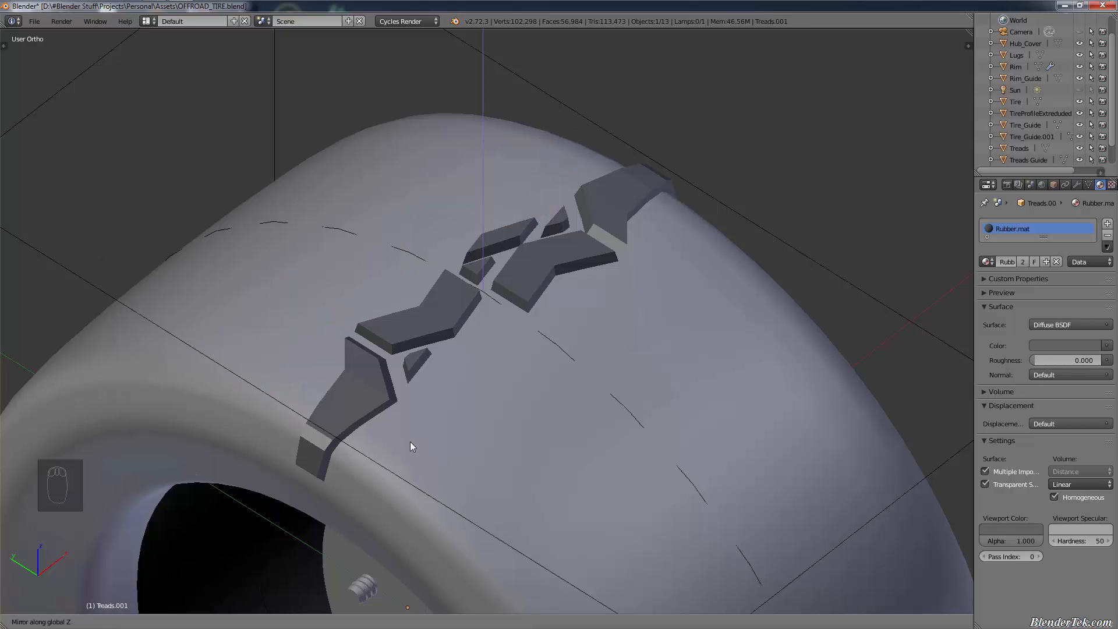
{"action": "left_click", "coordinate": [409, 442]}
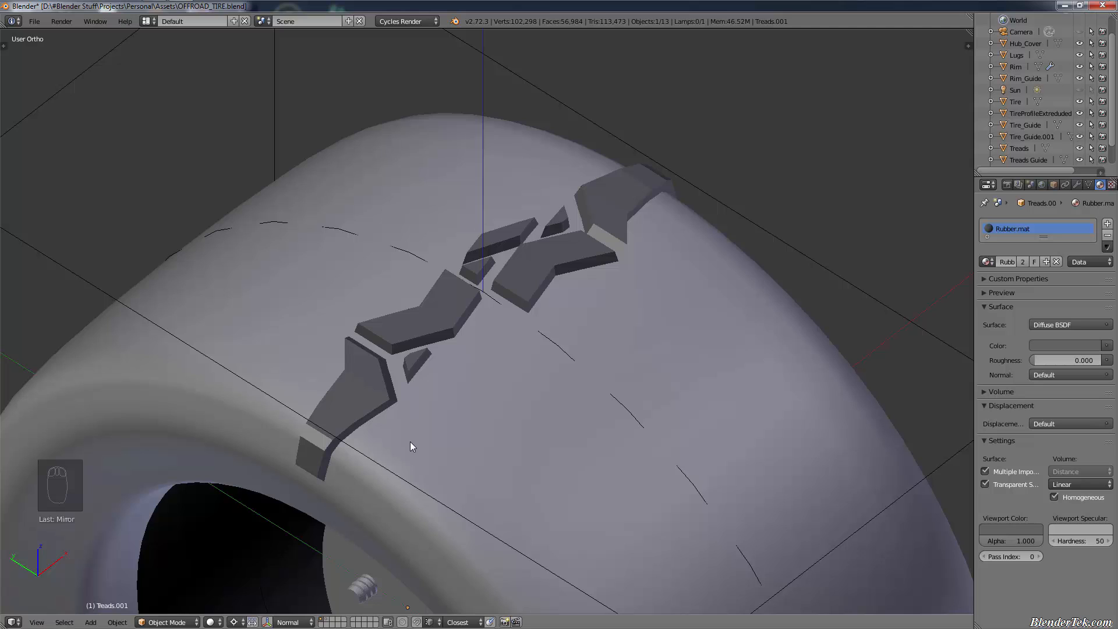
Undo the Z mirror and the Y move of the tread copy
{"action": "scroll", "coordinate": [436, 454], "scroll_direction": "down", "scroll_amount": 6}
{"action": "middle_click_drag", "start_coordinate": [474, 477], "coordinate": [570, 285], "text": "shift"}
{"action": "scroll", "coordinate": [594, 211], "scroll_direction": "up", "scroll_amount": 3}
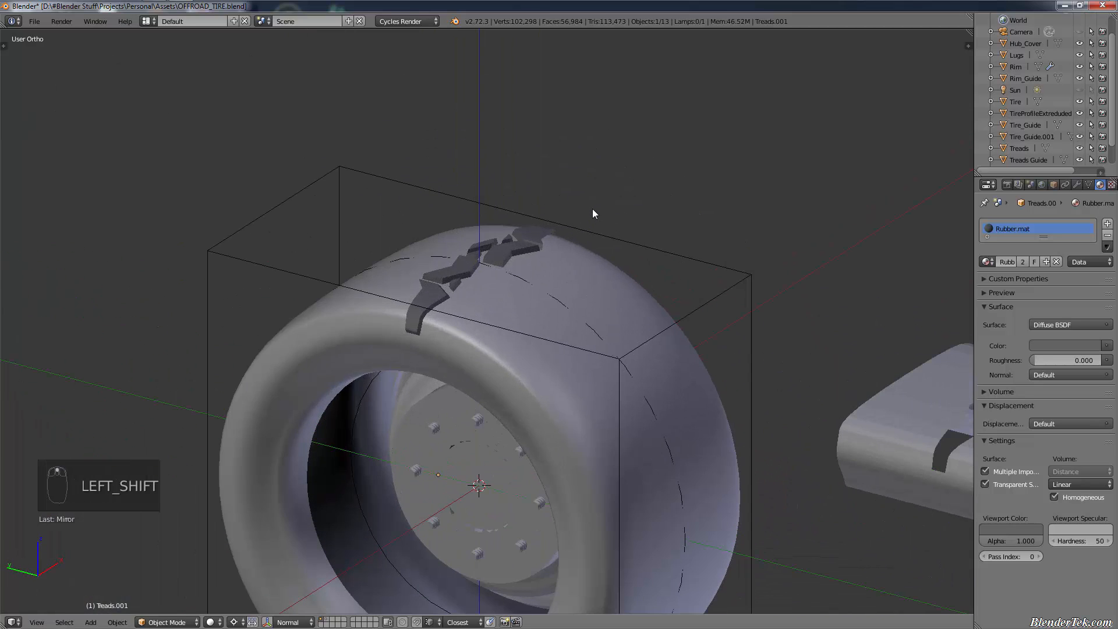
{"action": "key", "text": "ctrl+z"}
{"action": "key", "text": "ctrl+z"}
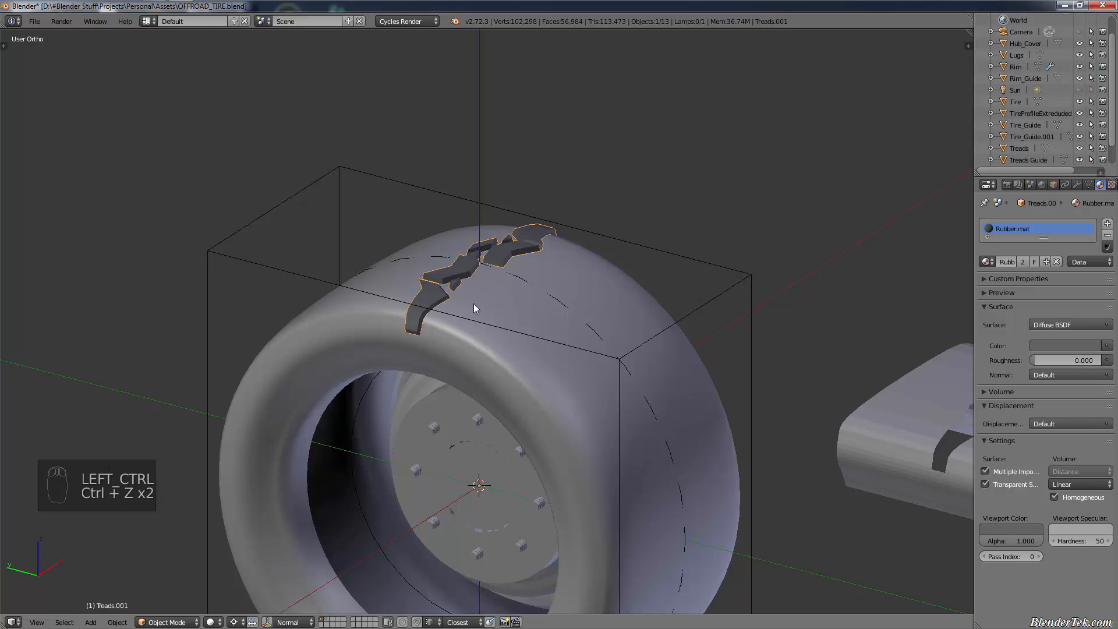
Set the pivot point to Median Point and snap the 3D cursor to the scene centre
{"action": "left_click", "coordinate": [233, 622]}
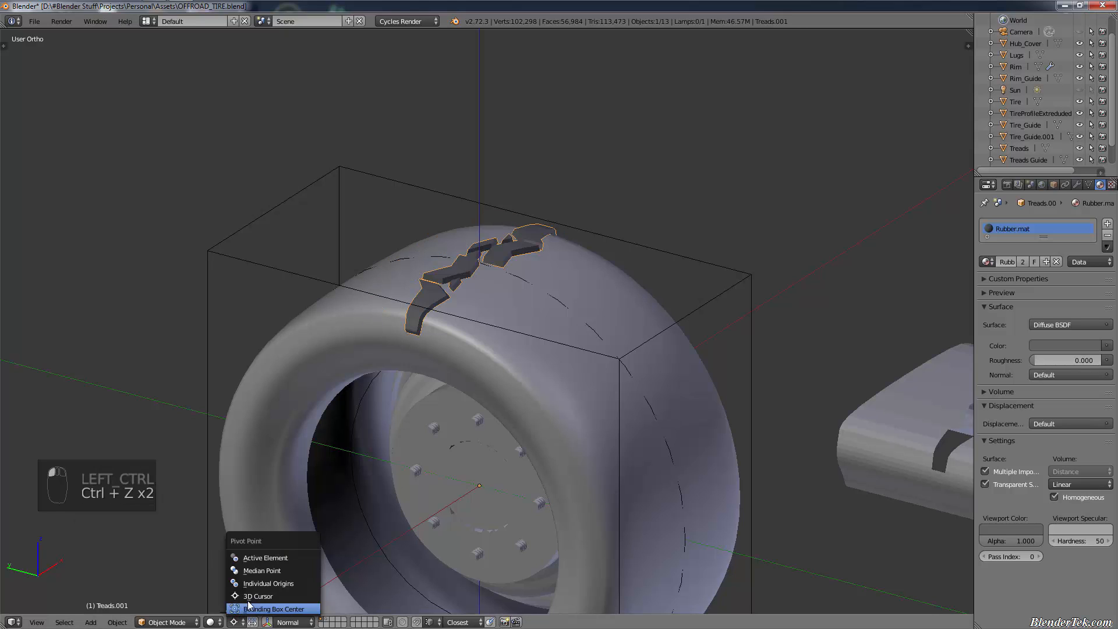
{"action": "left_click", "coordinate": [265, 571]}
{"action": "key", "text": "shift+s"}
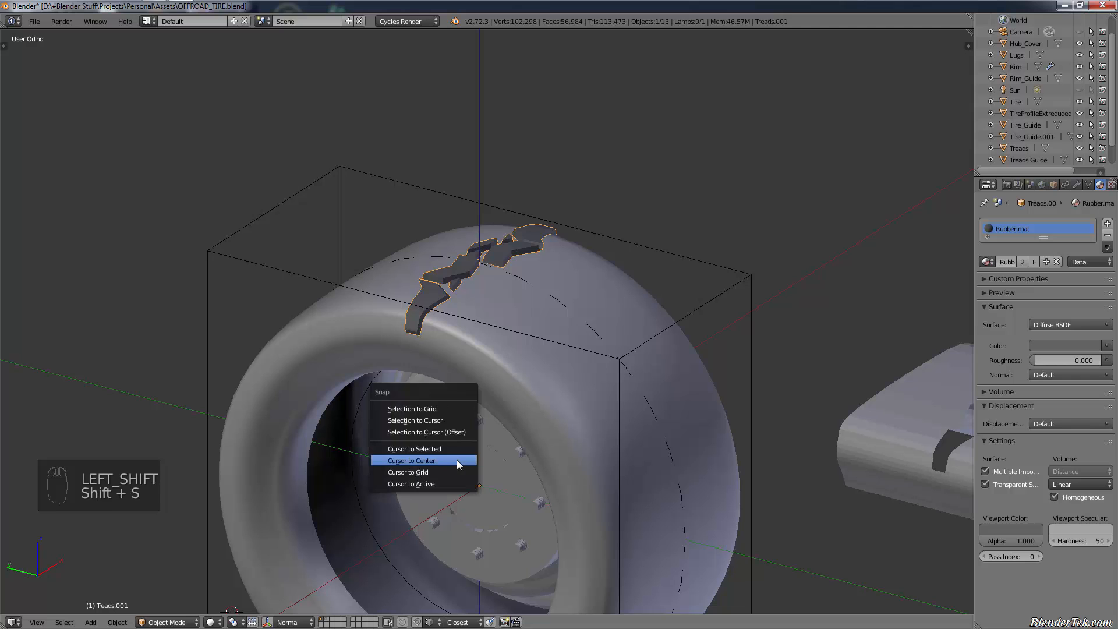
{"action": "left_click", "coordinate": [456, 459]}
In top view, move the tread copy along the global Y axis so it sits just above the original treads
{"action": "scroll", "coordinate": [522, 237], "scroll_direction": "up", "scroll_amount": 3}
{"action": "middle_click_drag", "start_coordinate": [522, 238], "coordinate": [424, 281]}
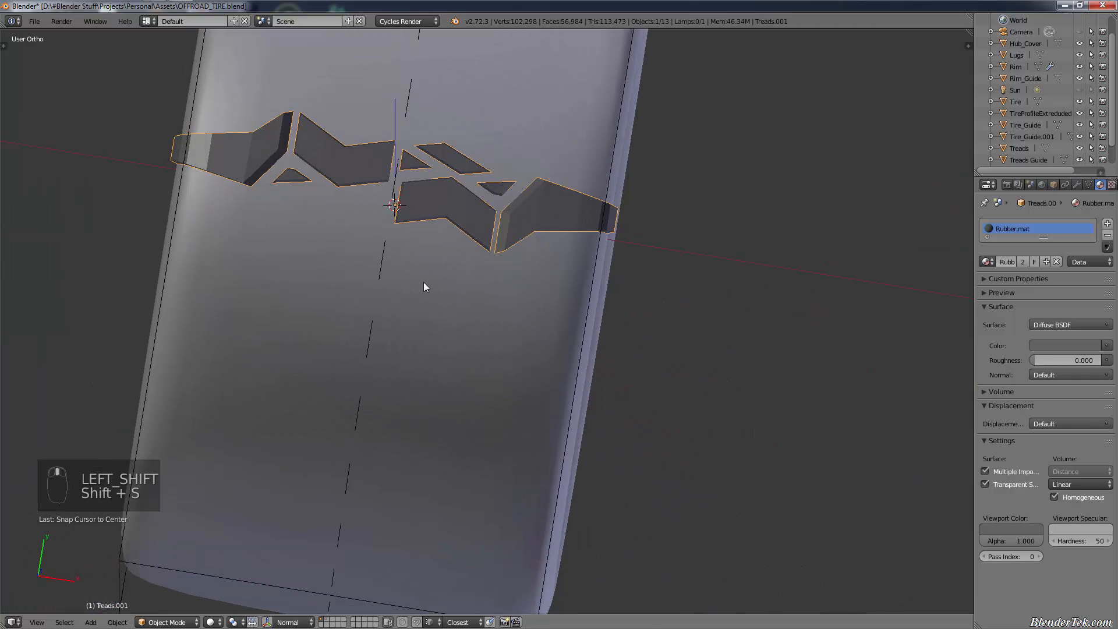
{"action": "key", "text": "KP_7"}
{"action": "middle_click_drag", "start_coordinate": [484, 223], "coordinate": [503, 337], "text": "shift"}
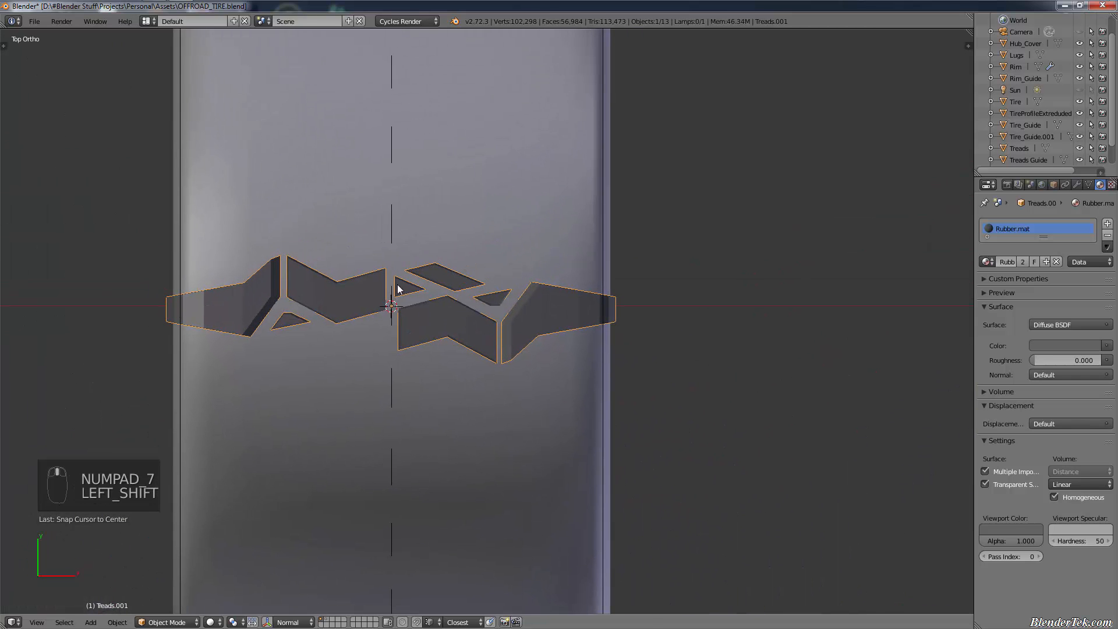
{"action": "key", "text": "g"}
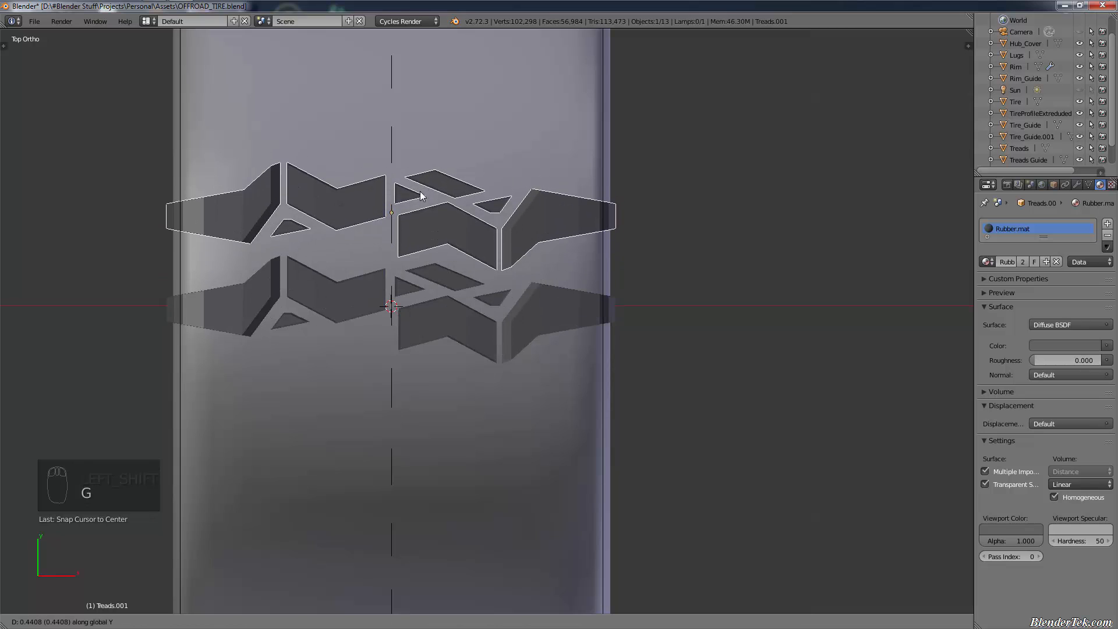
{"action": "left_click", "coordinate": [419, 208]}
Flip the tread copy across the tire's width by scaling it -1 along X
{"action": "type", "text": "s"}
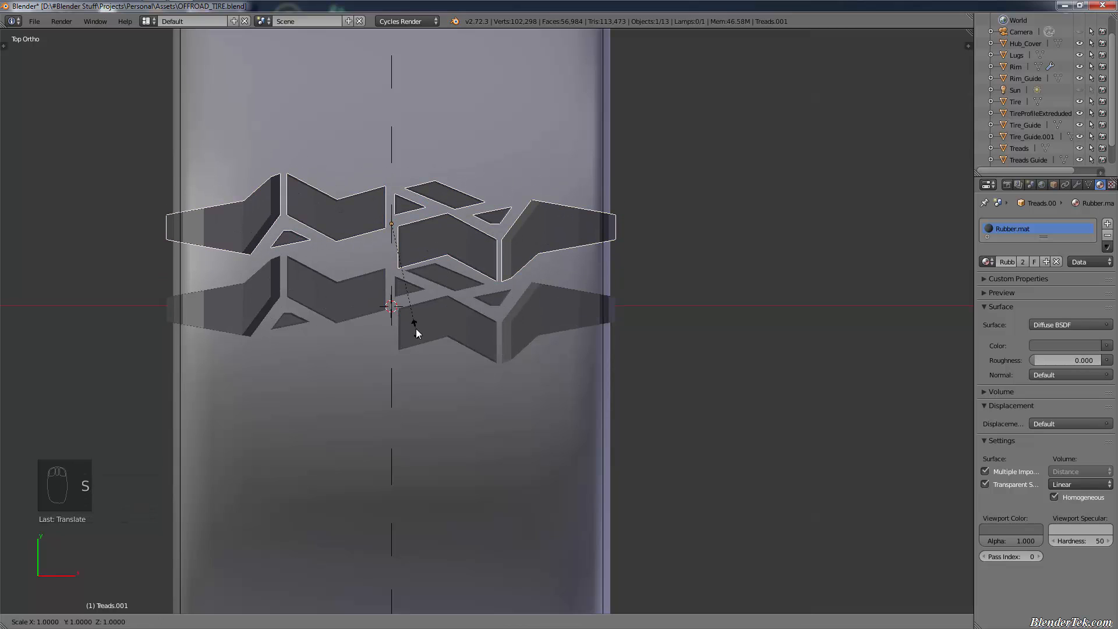
{"action": "type", "text": "x-1"}
{"action": "key", "text": "Return"}
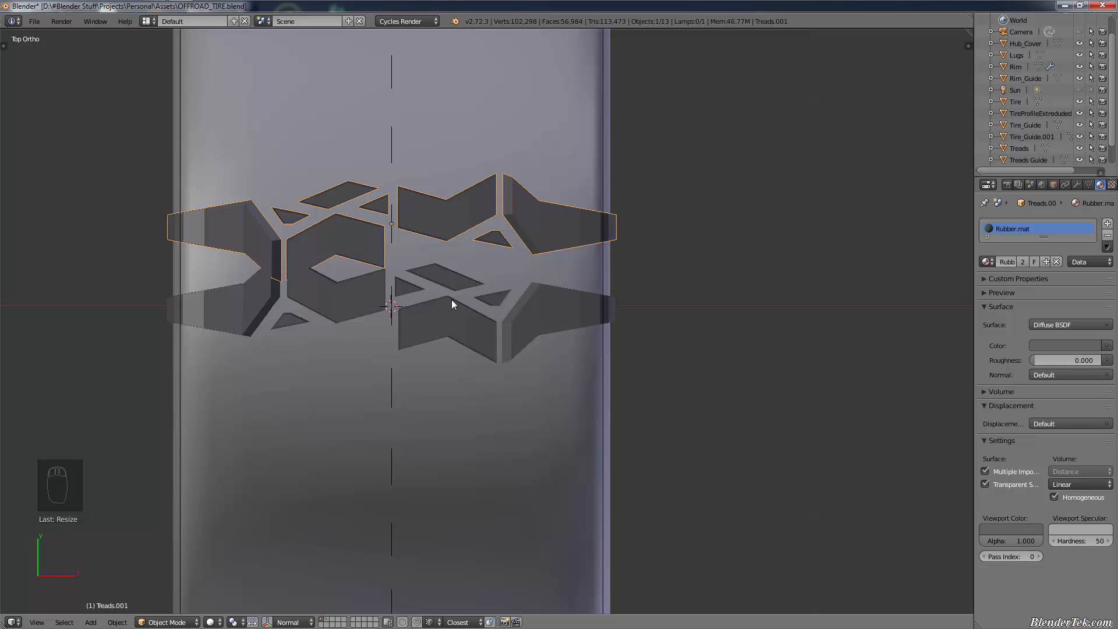
Move the flipped tread copy farther along the global Y axis, clear of the original tread row
{"action": "key", "text": "g"}
{"action": "key", "text": "g"}
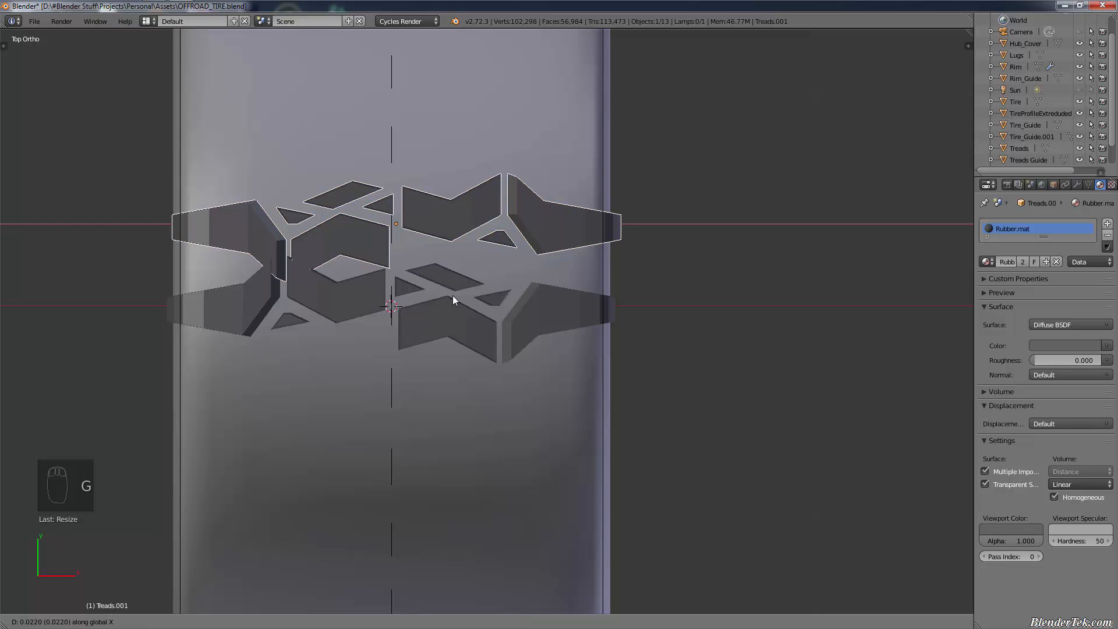
{"action": "key", "text": "y"}
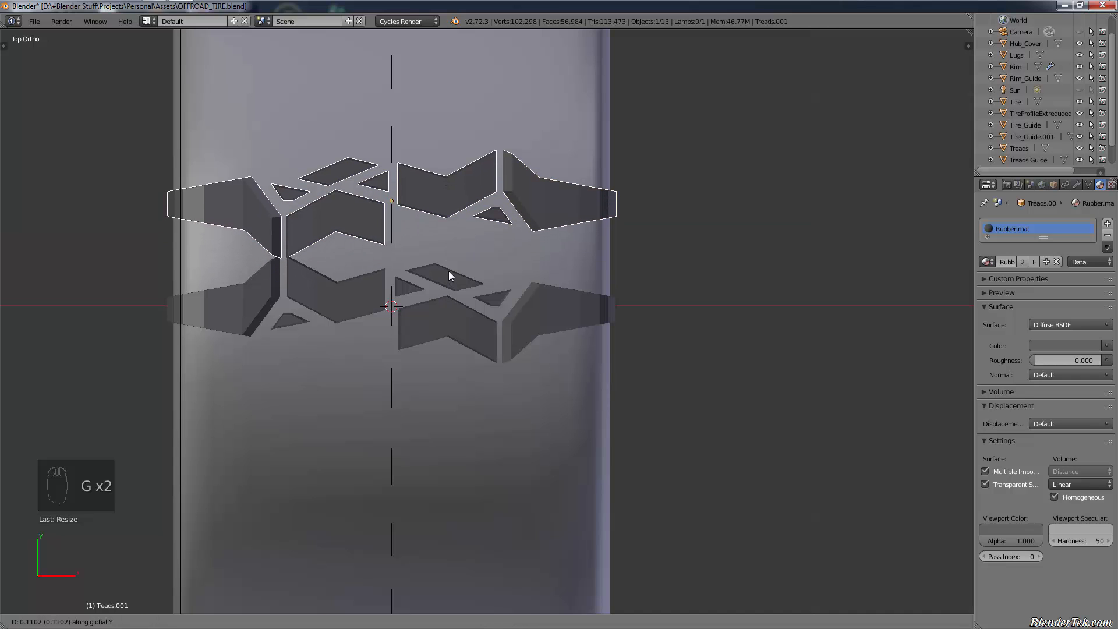
{"action": "left_click", "coordinate": [449, 266]}
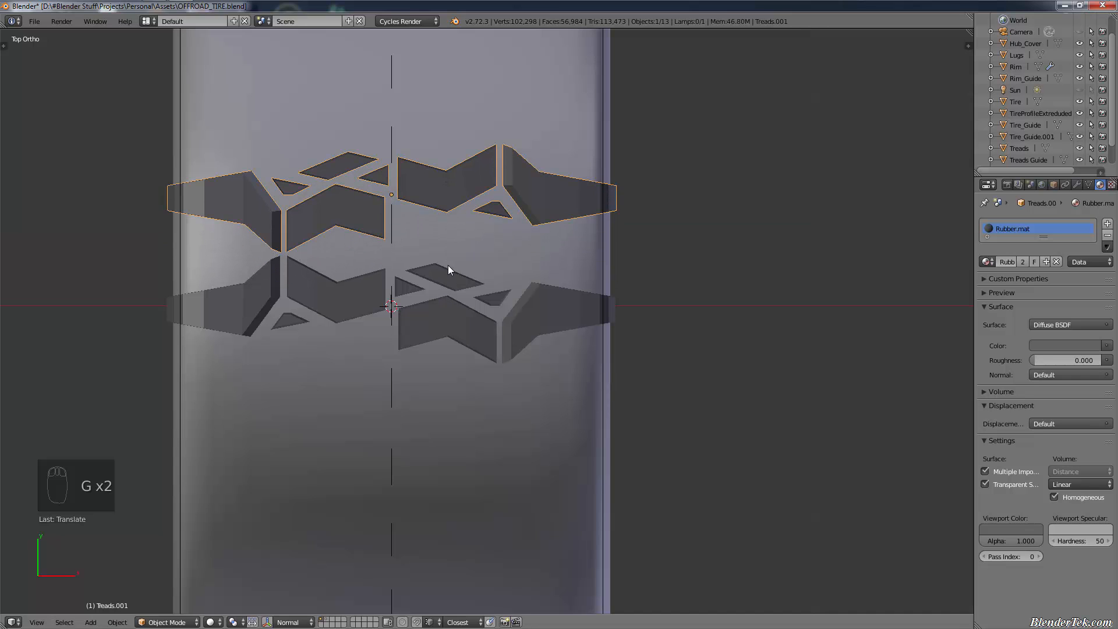
Move the flipped tread copy by -1 along the global Y axis
{"action": "mouse_move", "coordinate": [448, 264]}
{"action": "middle_mouse_down"}
{"action": "mouse_move", "coordinate": [502, 212]}
{"action": "mouse_move", "coordinate": [437, 238]}
{"action": "mouse_move", "coordinate": [410, 235]}
{"action": "mouse_move", "coordinate": [308, 117]}
{"action": "mouse_move", "coordinate": [304, 155]}
{"action": "mouse_move", "coordinate": [320, 172]}
{"action": "mouse_move", "coordinate": [411, 219]}
{"action": "mouse_move", "coordinate": [442, 264]}
{"action": "middle_mouse_up"}
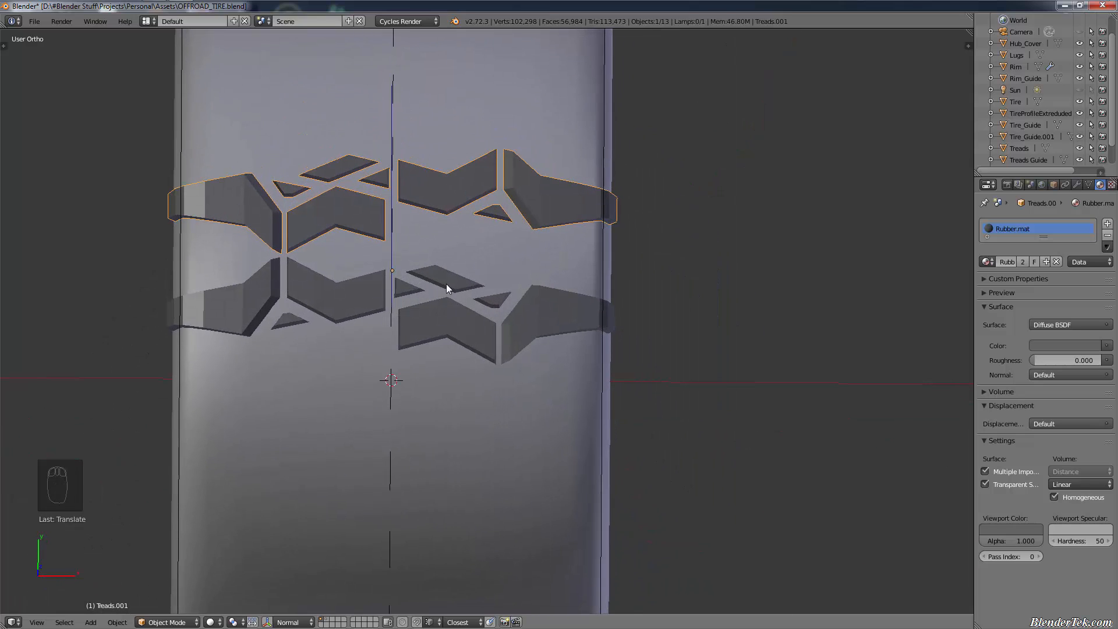
{"action": "key", "text": "g"}
{"action": "key", "text": "y"}
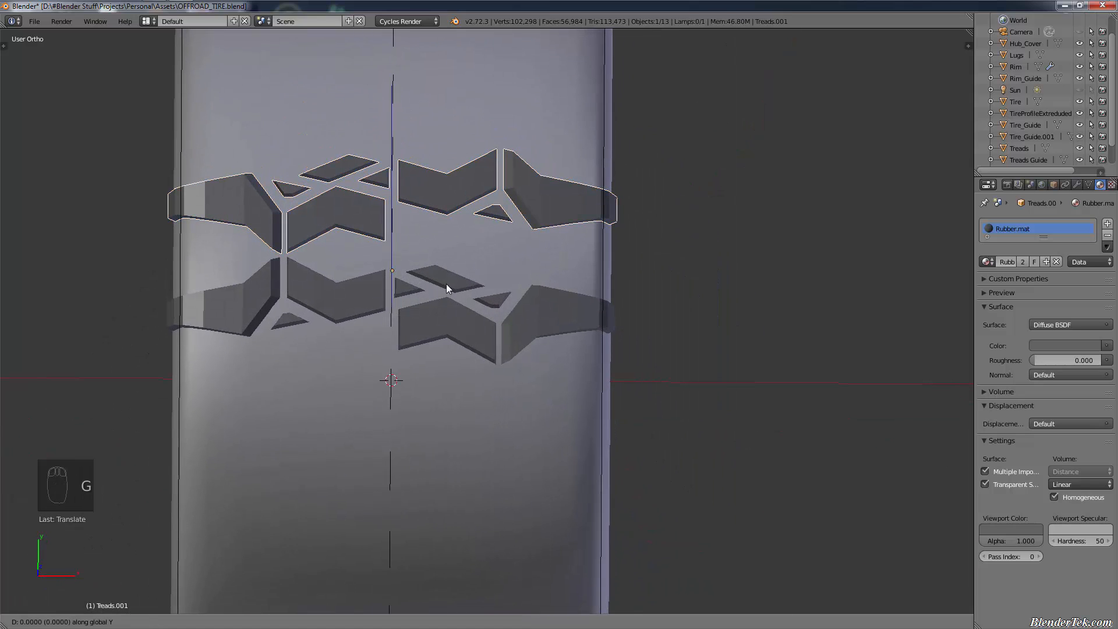
{"action": "key", "text": "minus"}
{"action": "key", "text": "1"}
{"action": "key", "text": "Return"}
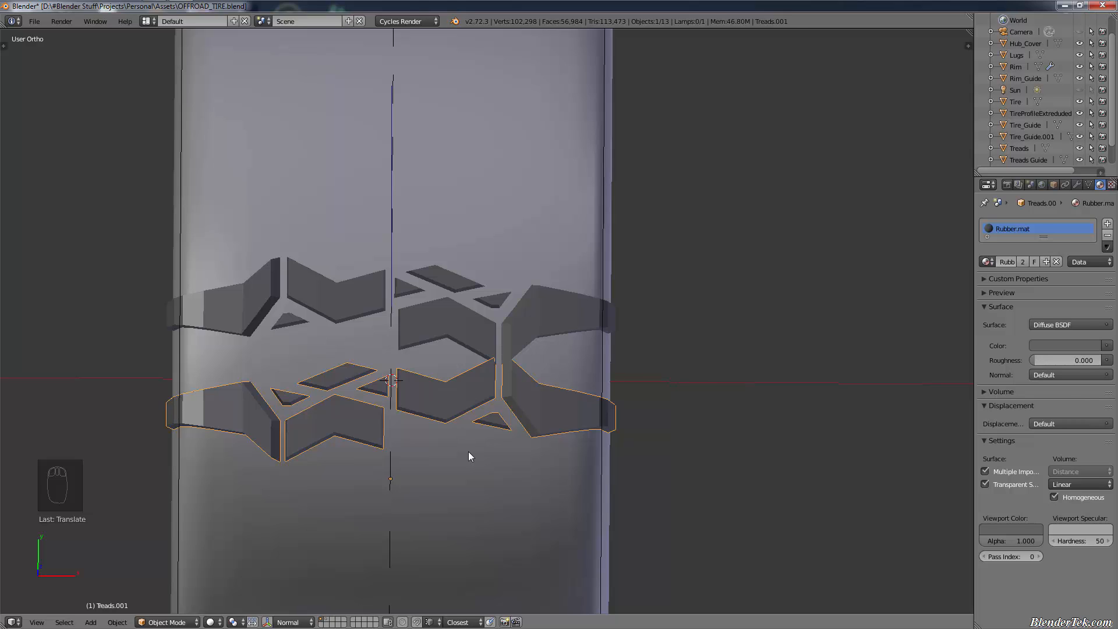
Undo the last move of the tread copy along the global Y axis
{"action": "key", "text": "ctrl+z"}
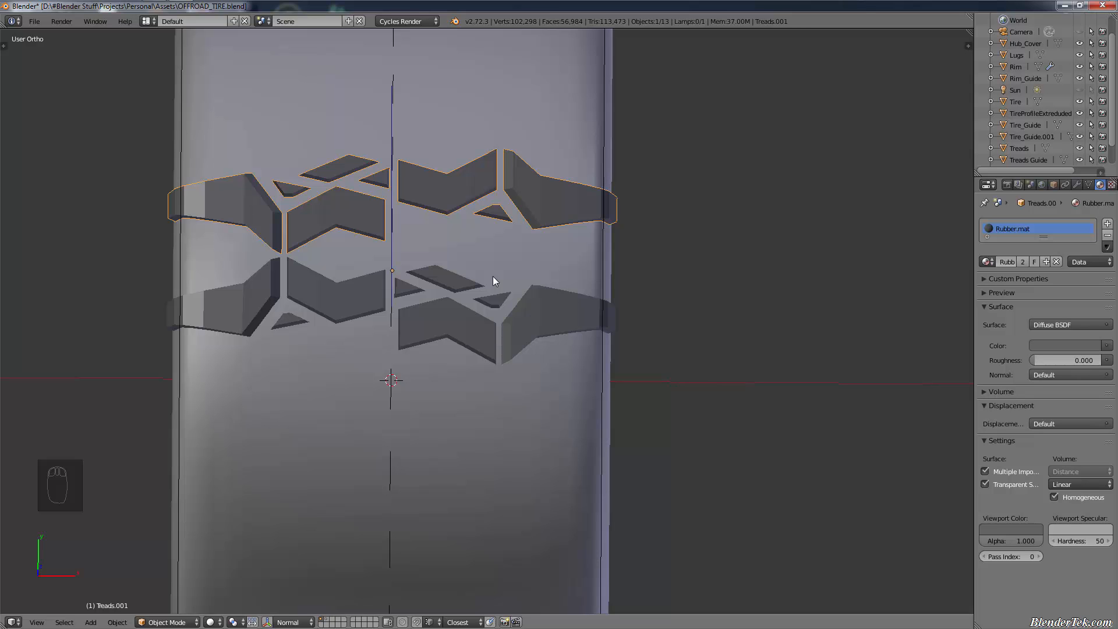
Try to flip the tread copy by scaling it -1 along the Z axis
{"action": "type", "text": "sz-1"}
{"action": "key", "text": "Return"}
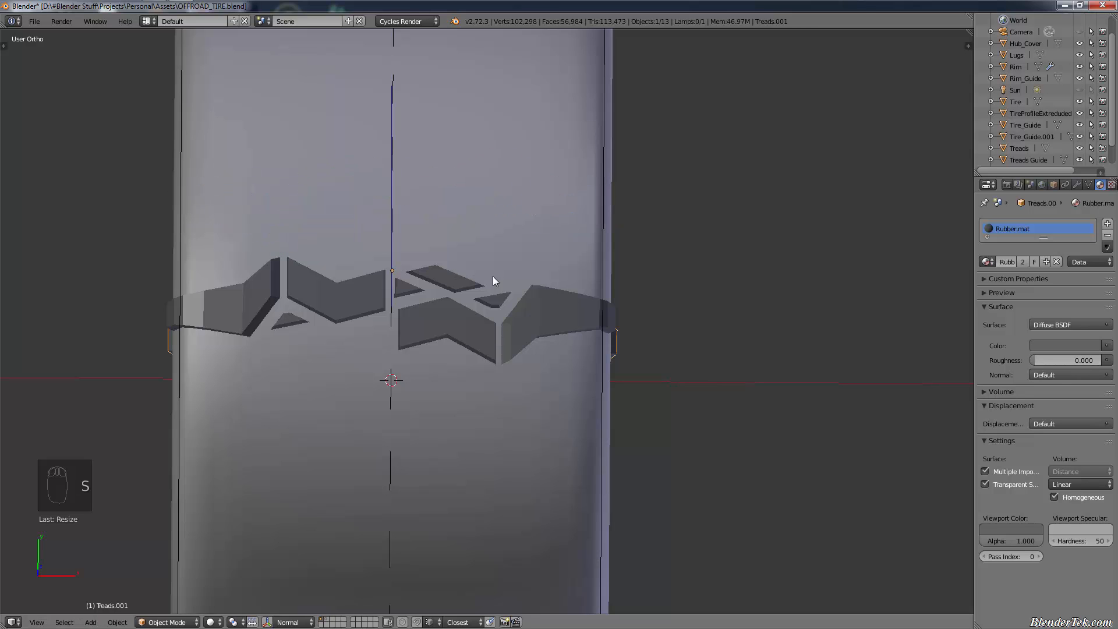
{"action": "middle_click_drag", "start_coordinate": [432, 392], "coordinate": [452, 358]}
{"action": "scroll", "coordinate": [455, 361], "scroll_direction": "down", "scroll_amount": 5}
{"action": "middle_click_drag", "start_coordinate": [469, 426], "coordinate": [462, 380], "text": "shift"}
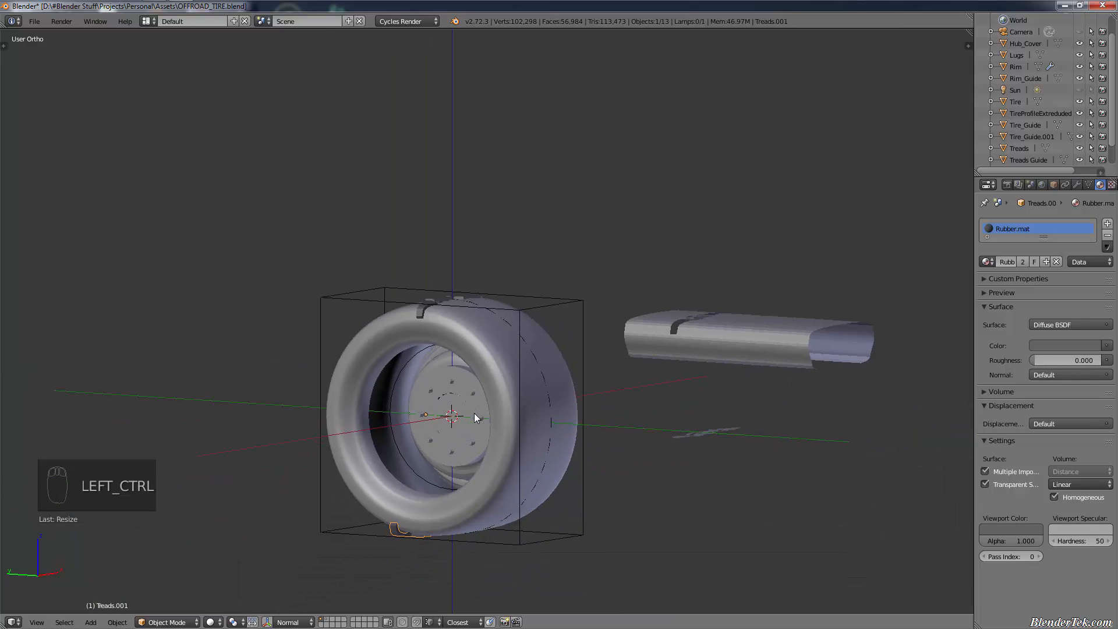
{"action": "key", "text": "ctrl+z"}
In top view, mirror the tread copy along the global Y axis
{"action": "middle_click_drag", "start_coordinate": [480, 243], "coordinate": [435, 270]}
{"action": "middle_click_drag", "start_coordinate": [466, 208], "coordinate": [473, 464], "text": "shift"}
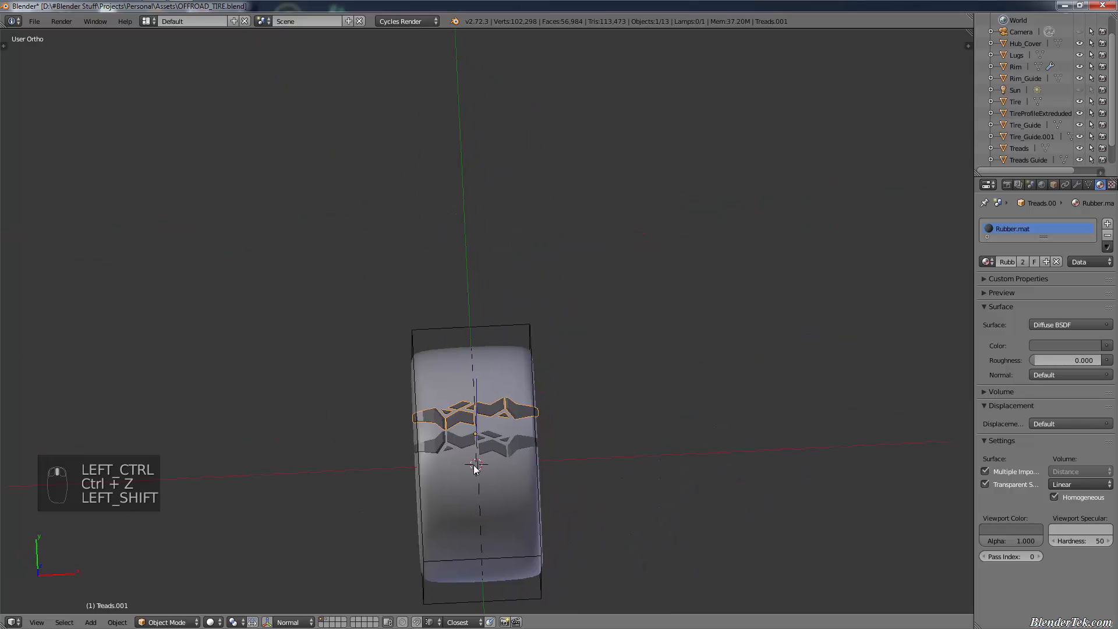
{"action": "scroll", "coordinate": [469, 462], "scroll_direction": "up", "scroll_amount": 3}
{"action": "key", "text": "shift+KP_7"}
{"action": "scroll", "coordinate": [504, 453], "scroll_direction": "up", "scroll_amount": 6}
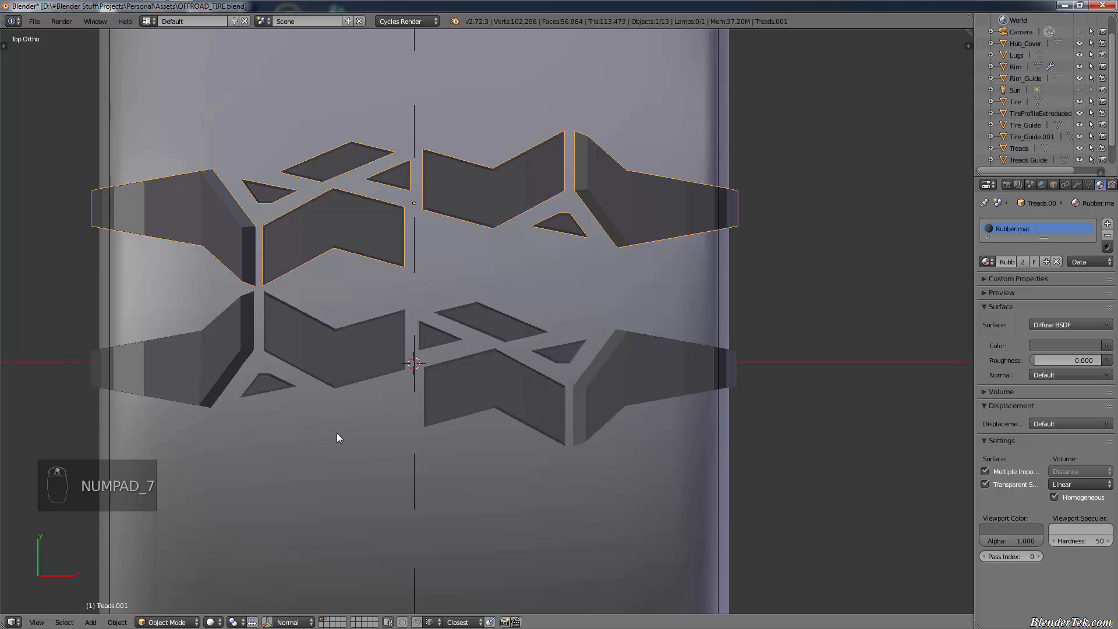
{"action": "left_click", "coordinate": [117, 622]}
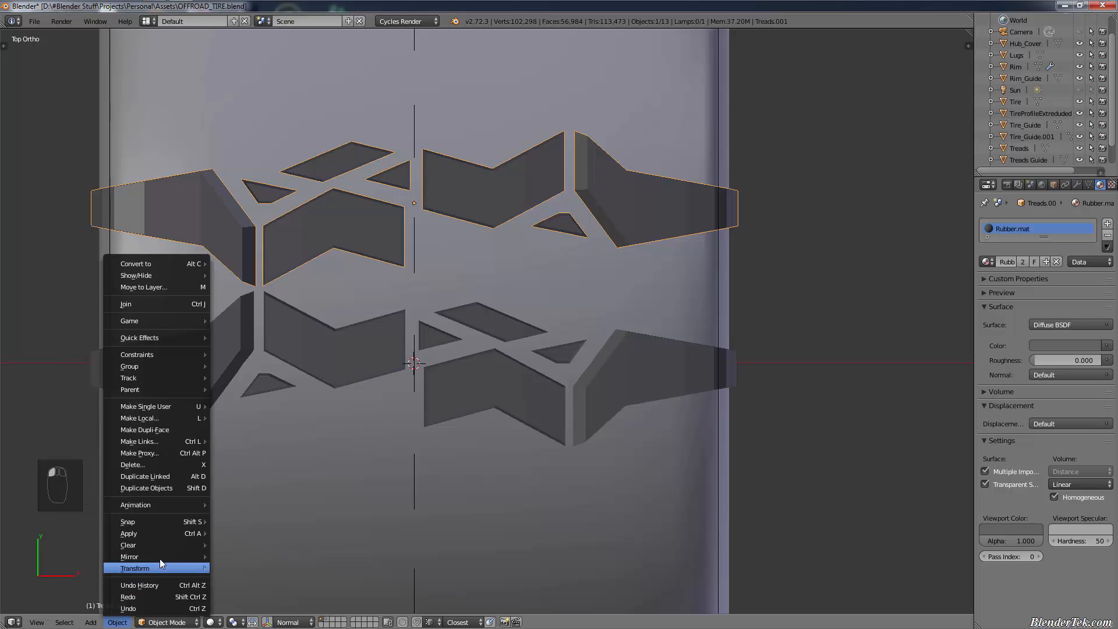
{"action": "mouse_move", "coordinate": [160, 555]}
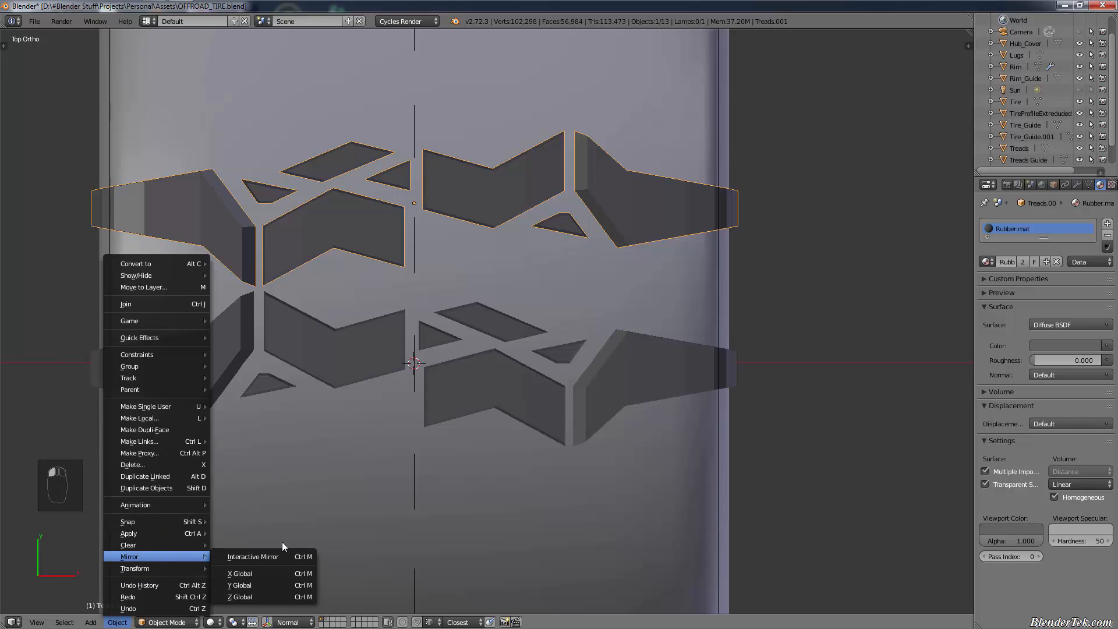
{"action": "left_click", "coordinate": [271, 586]}
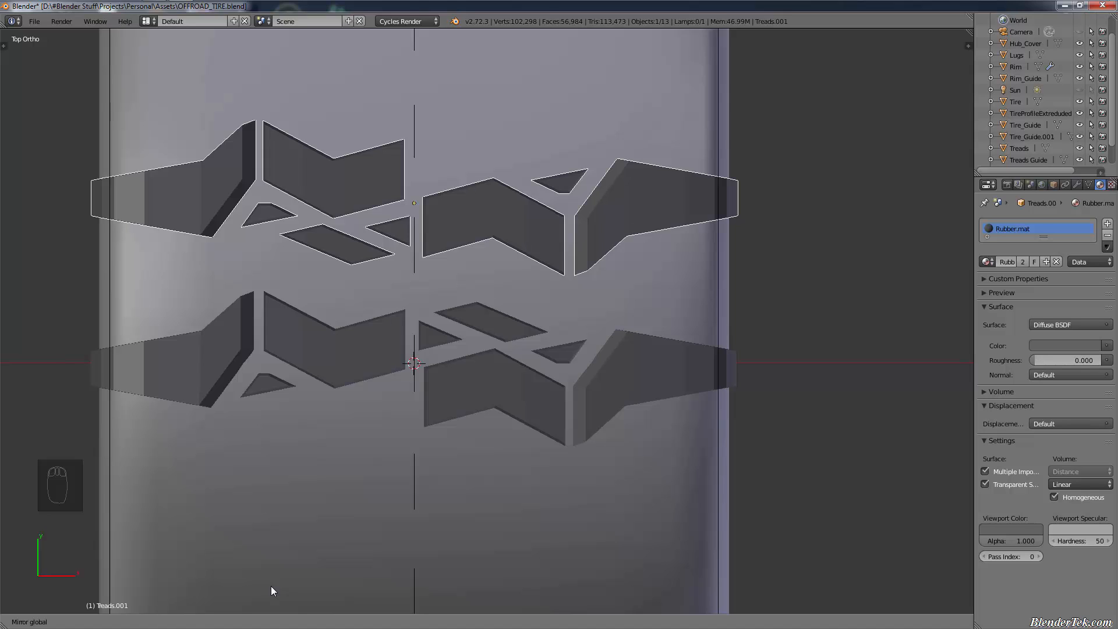
{"action": "left_click", "coordinate": [294, 436]}
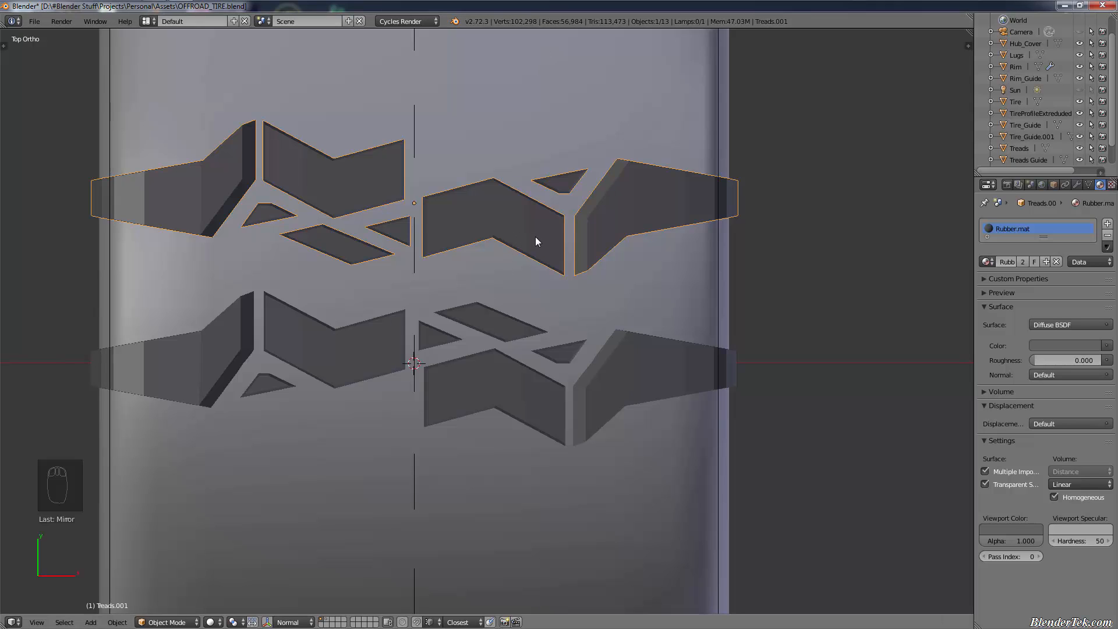
Move the mirrored tread copy about -0.16 along the global Y axis so it nests against the original tread row
{"action": "key", "text": "g"}
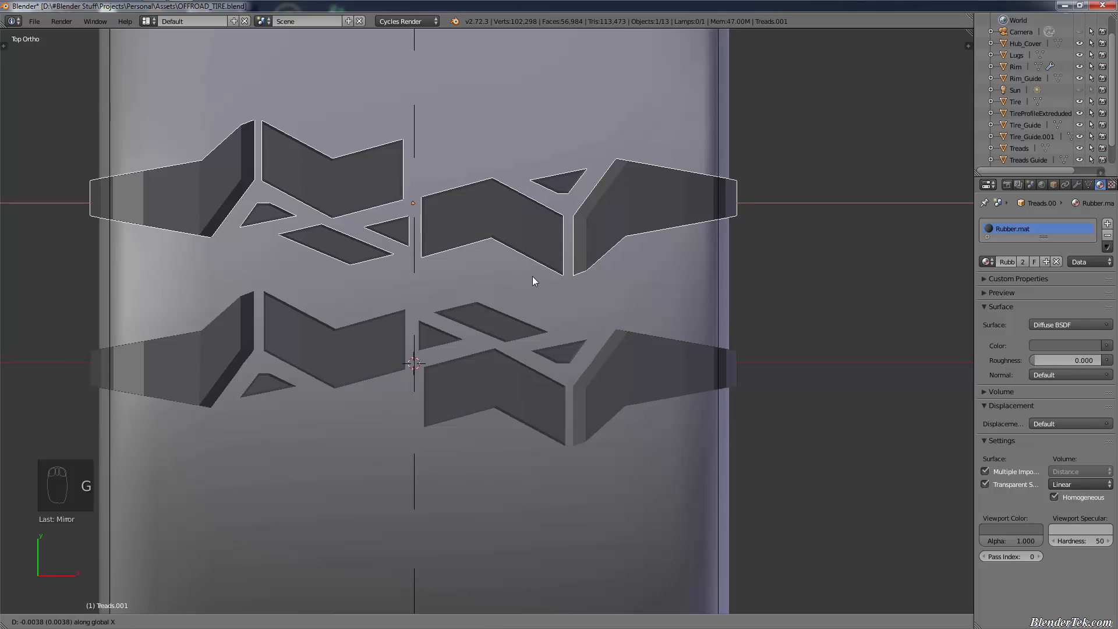
{"action": "key", "text": "g"}
{"action": "key", "text": "y"}
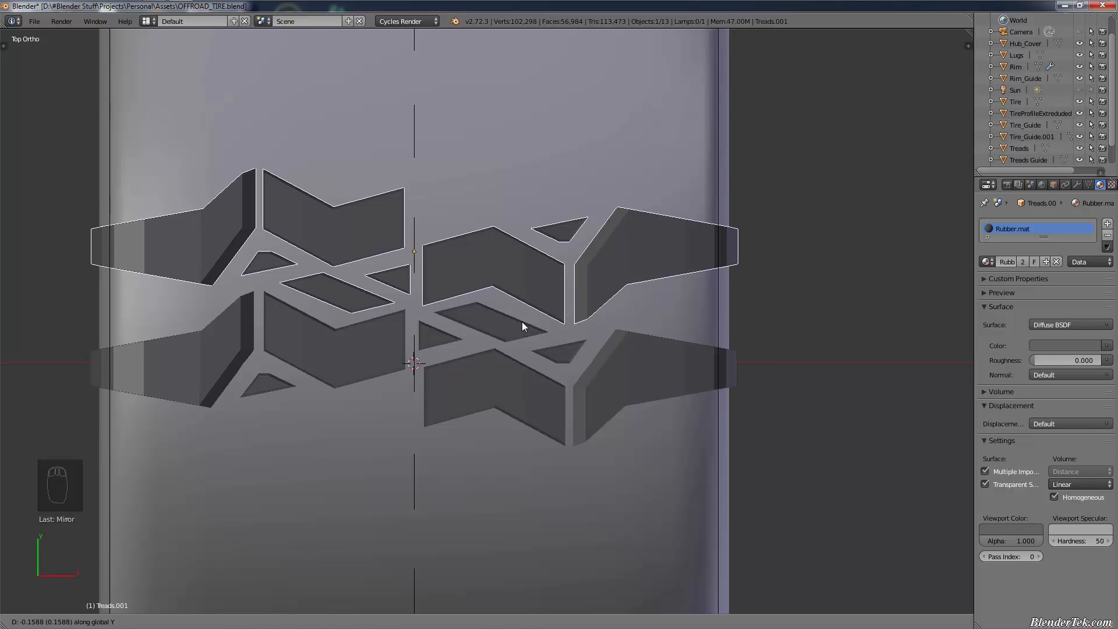
{"action": "left_click", "coordinate": [522, 322]}
Examine the spacing of the two tread rows and their fit on the tire surface from several angles and in right view
{"action": "middle_click_drag", "start_coordinate": [444, 324], "coordinate": [220, 454]}
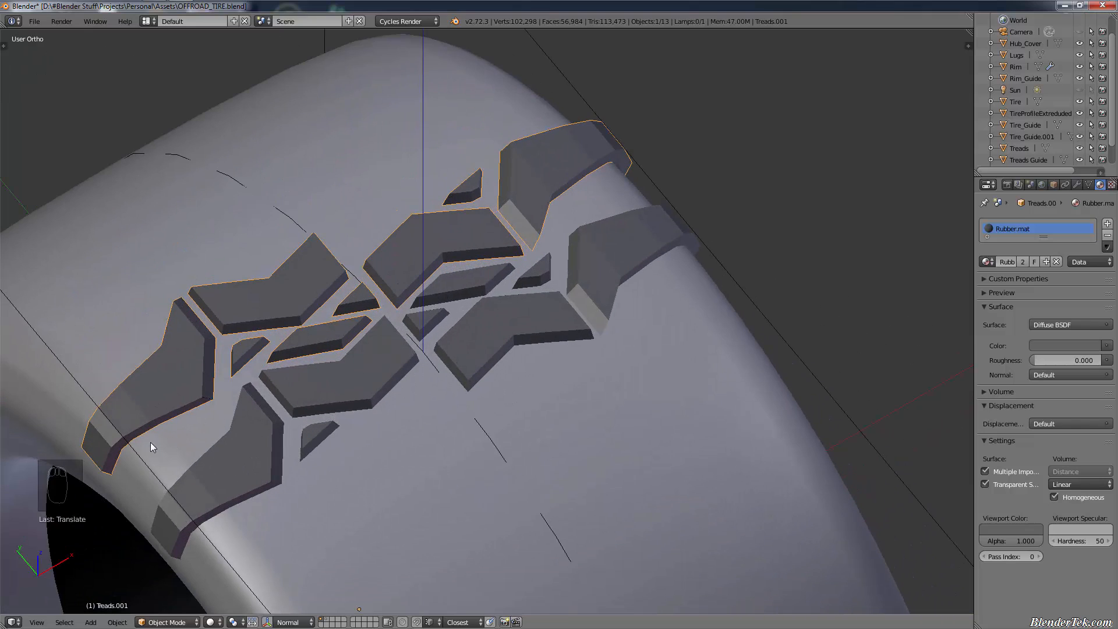
{"action": "middle_click_drag", "start_coordinate": [150, 442], "coordinate": [293, 469]}
{"action": "scroll", "coordinate": [294, 470], "scroll_direction": "up", "scroll_amount": 3}
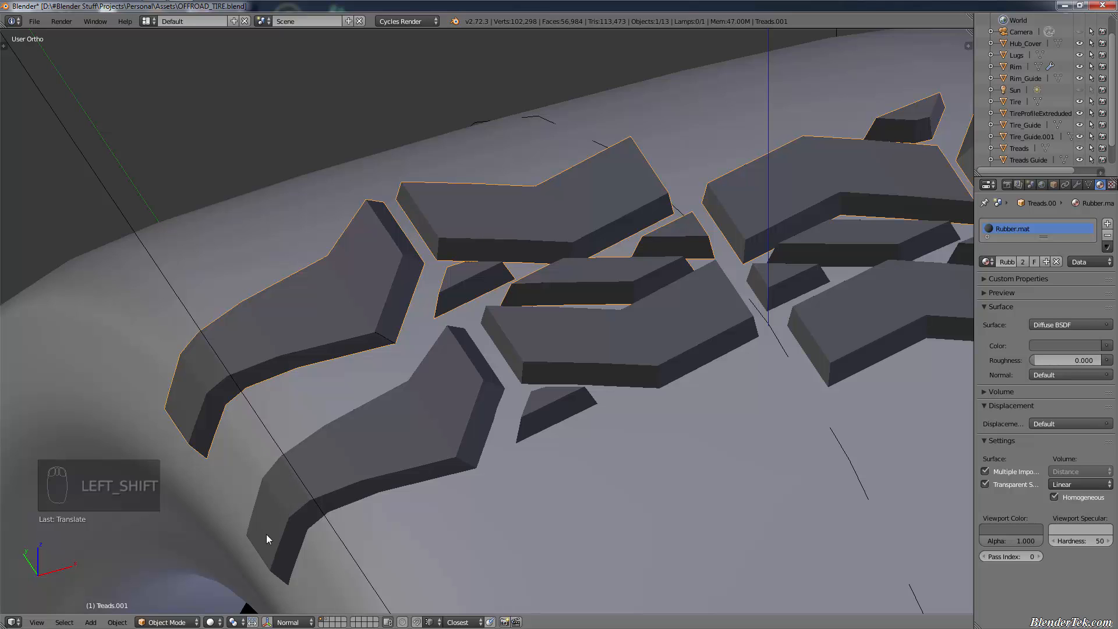
{"action": "scroll", "coordinate": [508, 575], "scroll_direction": "down", "scroll_amount": 6}
{"action": "middle_click_drag", "start_coordinate": [471, 255], "coordinate": [606, 438]}
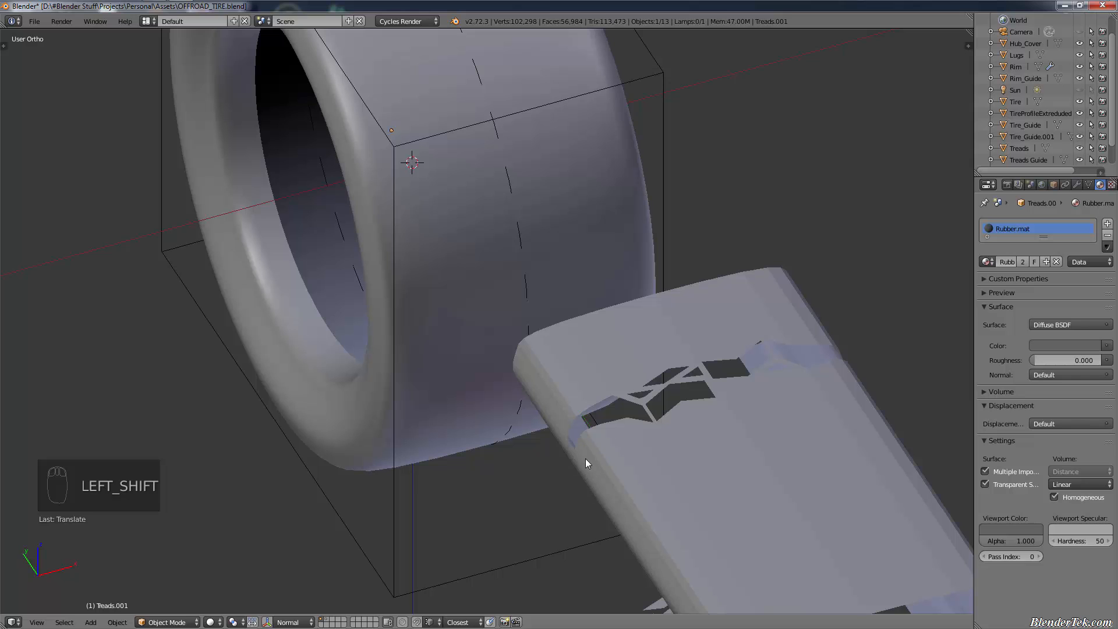
{"action": "middle_click_drag", "start_coordinate": [597, 366], "coordinate": [749, 147]}
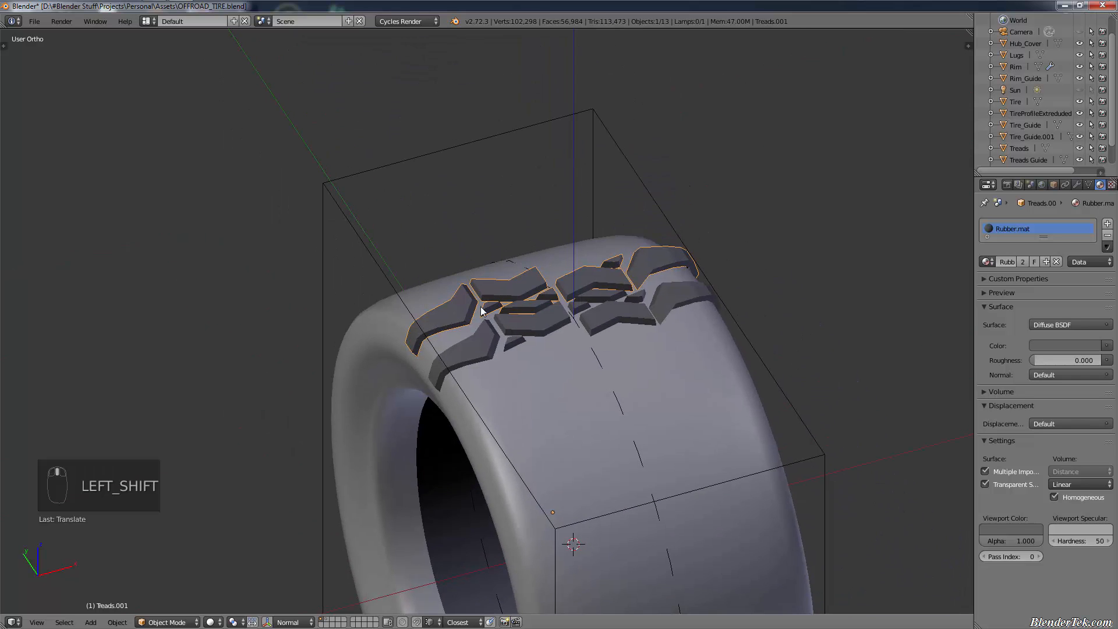
{"action": "scroll", "coordinate": [337, 403], "scroll_direction": "up", "scroll_amount": 3}
{"action": "scroll", "coordinate": [371, 407], "scroll_direction": "down", "scroll_amount": 4}
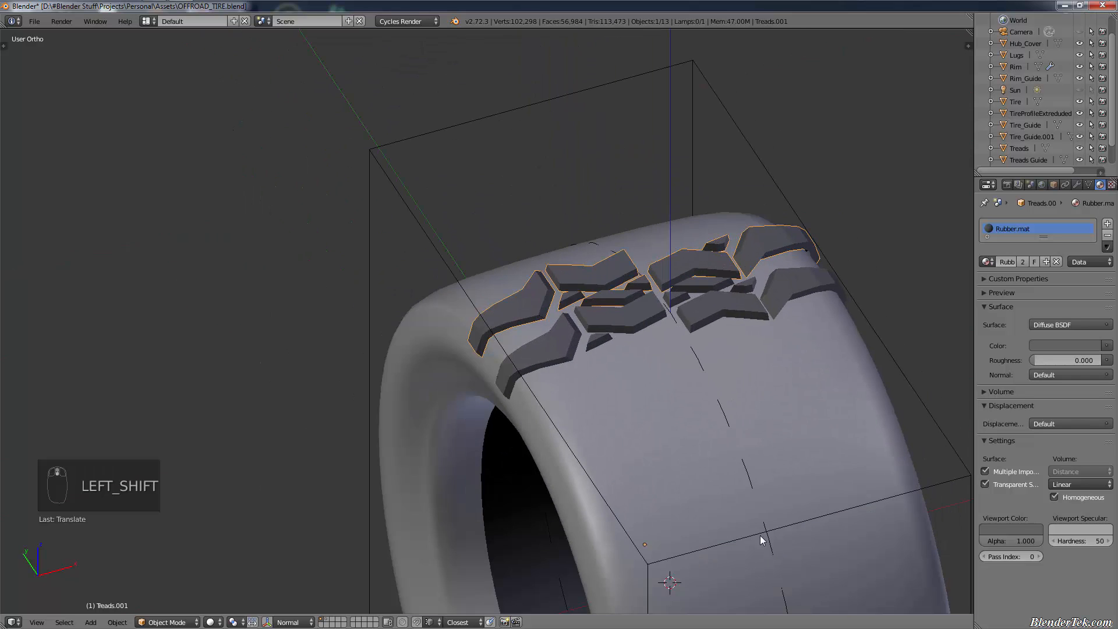
{"action": "middle_click_drag", "start_coordinate": [761, 536], "coordinate": [784, 320]}
{"action": "scroll", "coordinate": [722, 393], "scroll_direction": "up", "scroll_amount": 3}
{"action": "key", "text": "KP_1"}
{"action": "key", "text": "KP_3"}
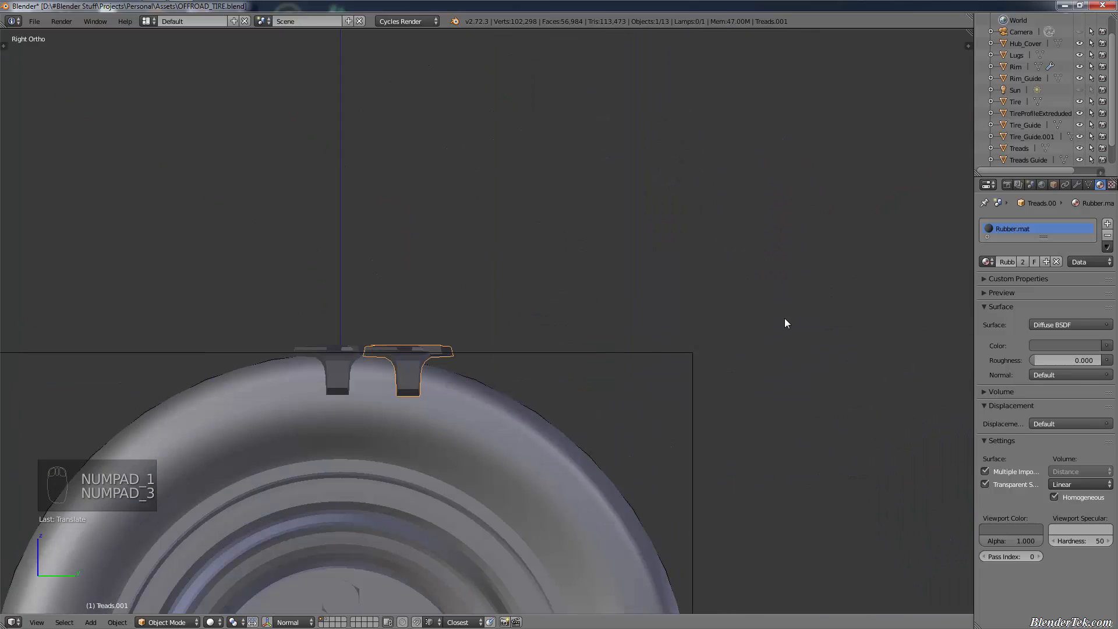
{"action": "key", "text": "KP_7"}
{"action": "key", "text": "KP_1"}
{"action": "key", "text": "KP_3"}
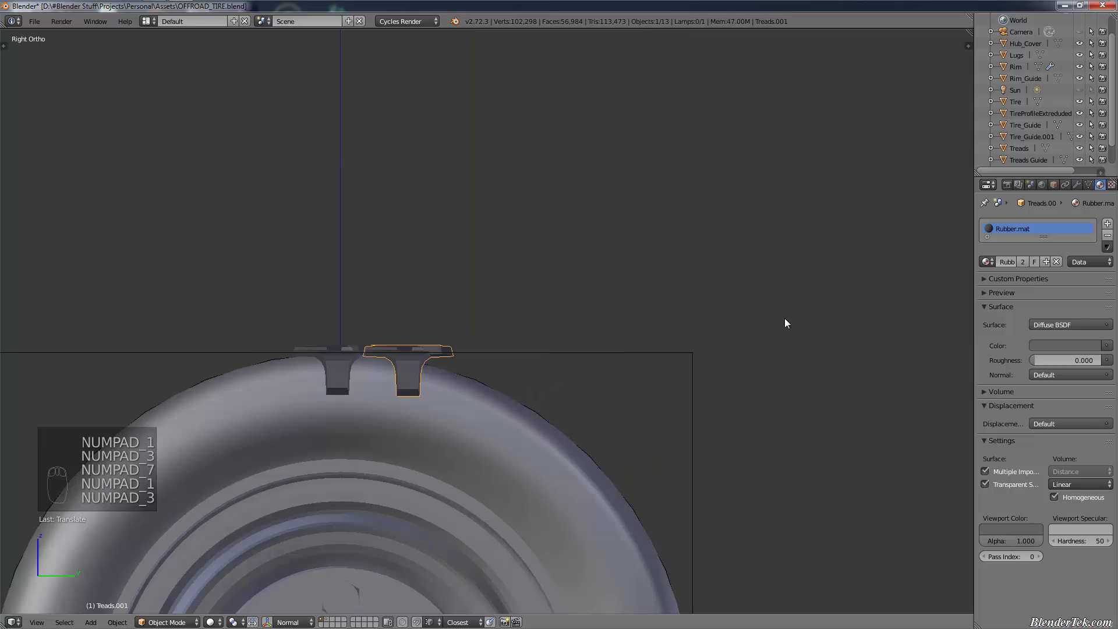
{"action": "scroll", "coordinate": [389, 381], "scroll_direction": "up", "scroll_amount": 4}
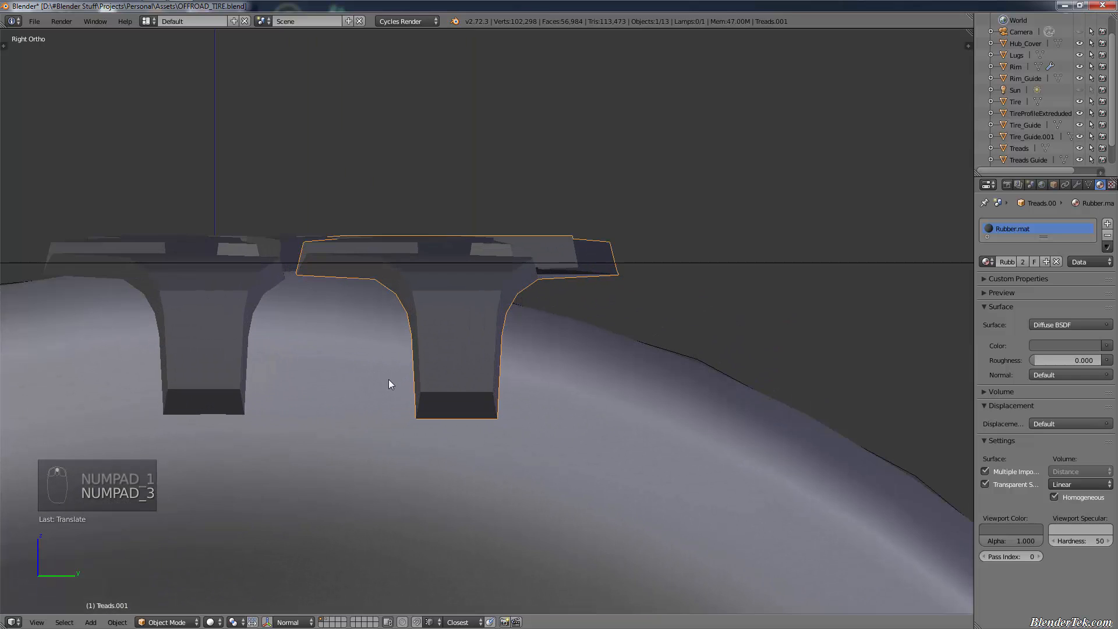
{"action": "middle_click_drag", "start_coordinate": [402, 373], "coordinate": [506, 367], "text": "shift"}
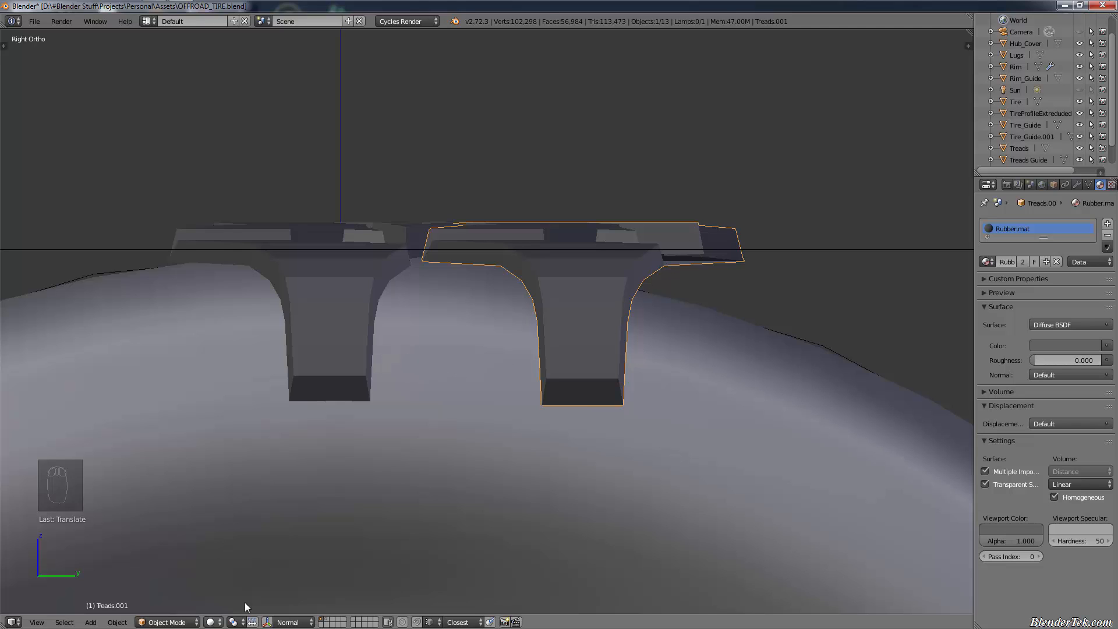
Try rotating the tread copy around the 3D Cursor pivot, and set the pivot point back to Median Point
{"action": "key", "text": "r"}
{"action": "right_click", "coordinate": [817, 236]}
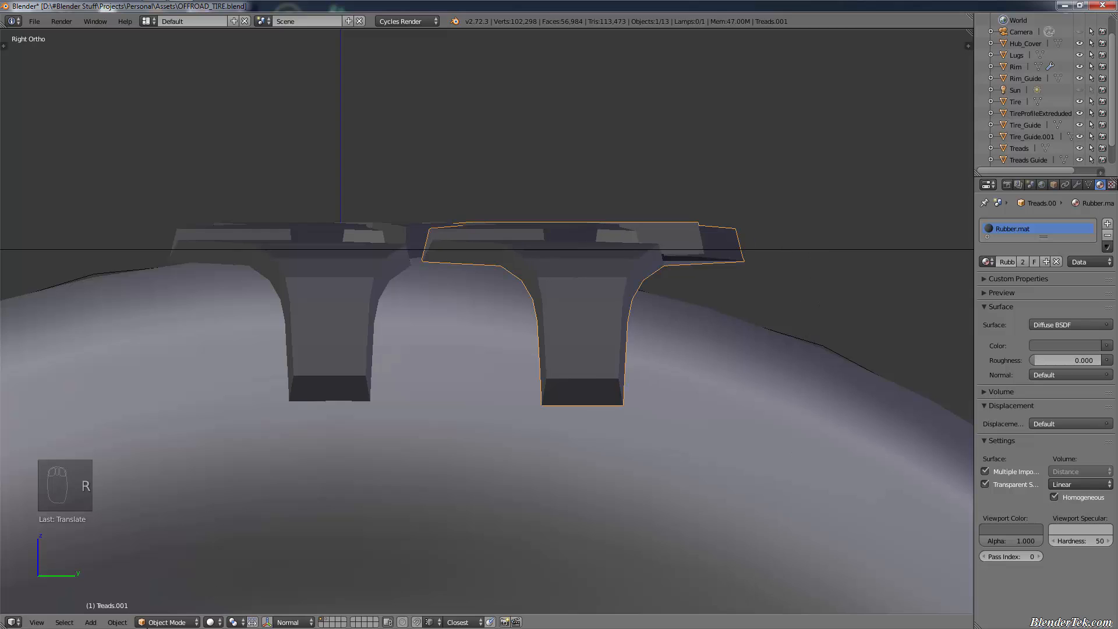
{"action": "left_click", "coordinate": [232, 622]}
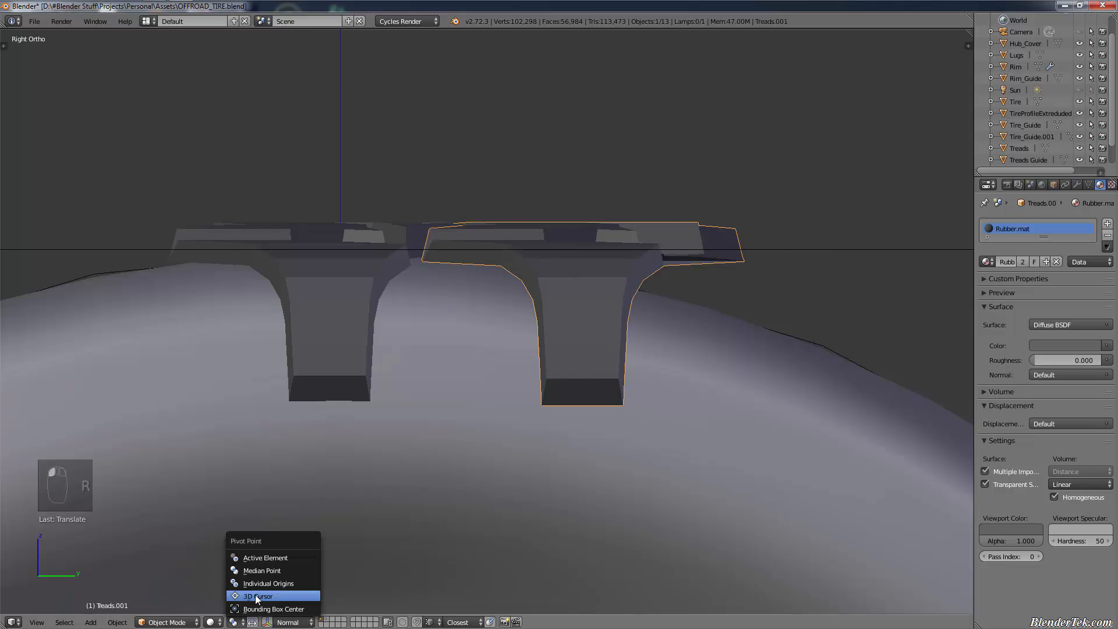
{"action": "left_click", "coordinate": [255, 595]}
{"action": "key", "text": "r"}
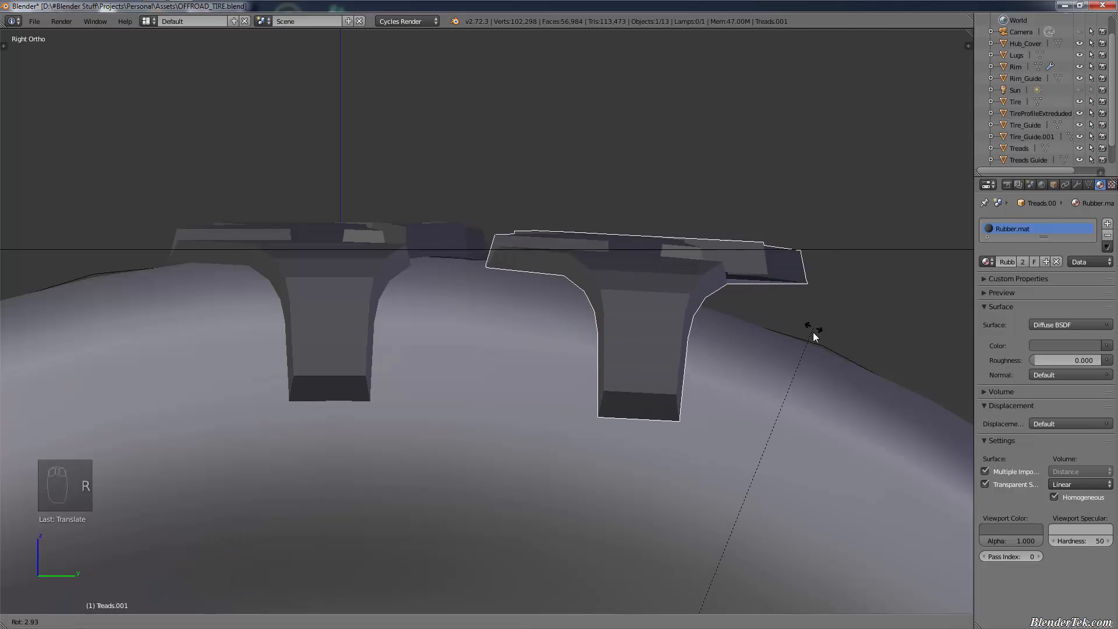
{"action": "left_click", "coordinate": [813, 340]}
{"action": "left_click", "coordinate": [231, 621]}
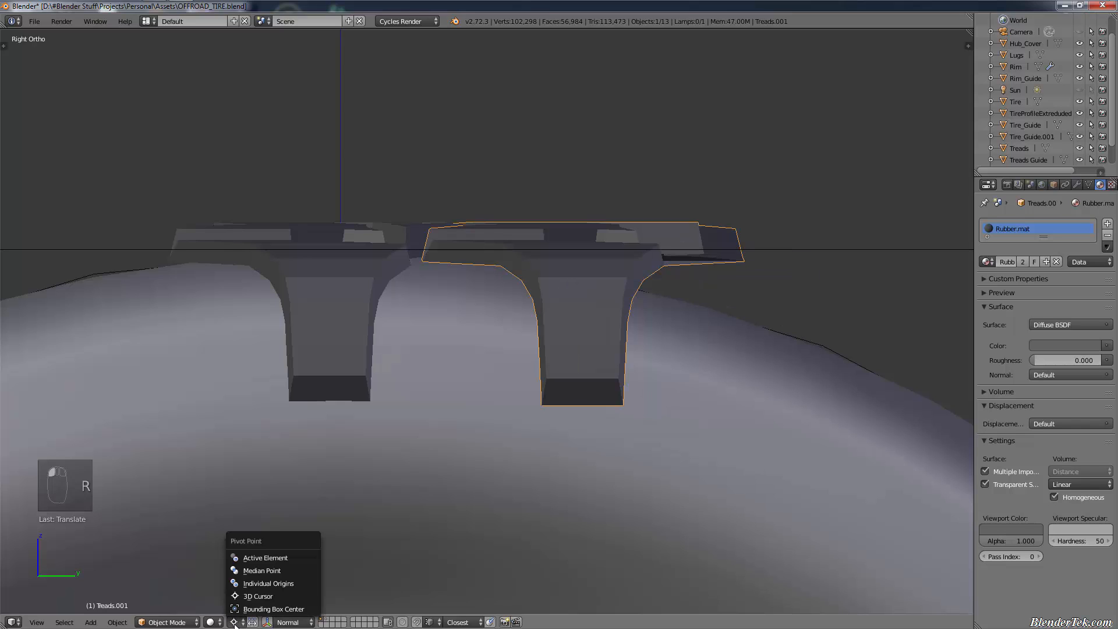
{"action": "left_click", "coordinate": [281, 569]}
Set the tread copy's origin to the 3D cursor at the wheel center and try rotating it around the tire
{"action": "scroll", "coordinate": [639, 411], "scroll_direction": "down", "scroll_amount": 10}
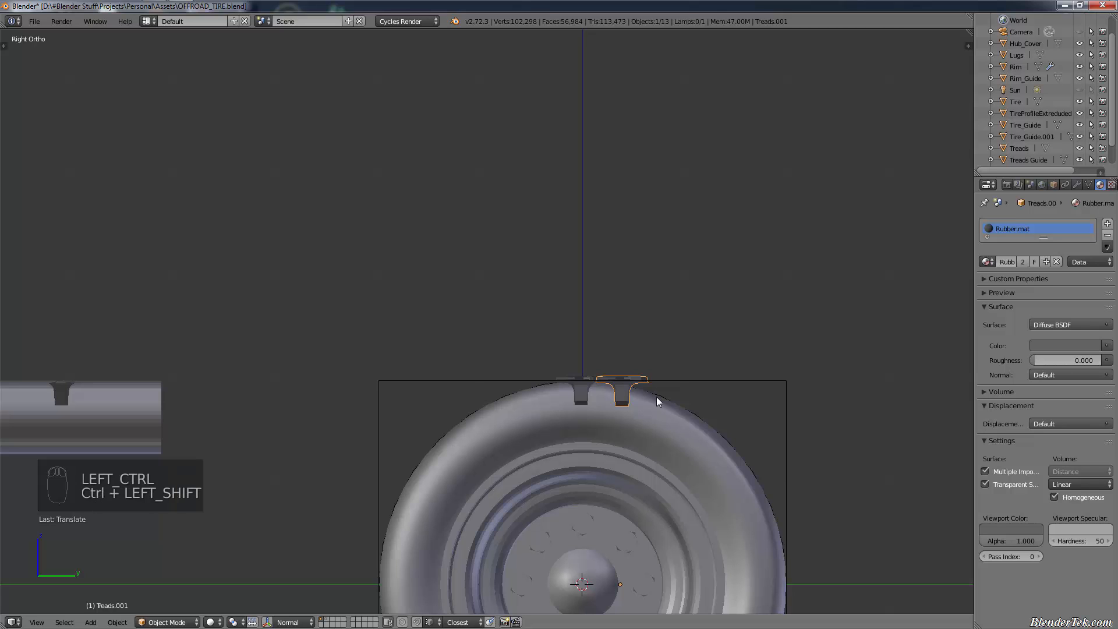
{"action": "key", "text": "ctrl+shift+alt+c"}
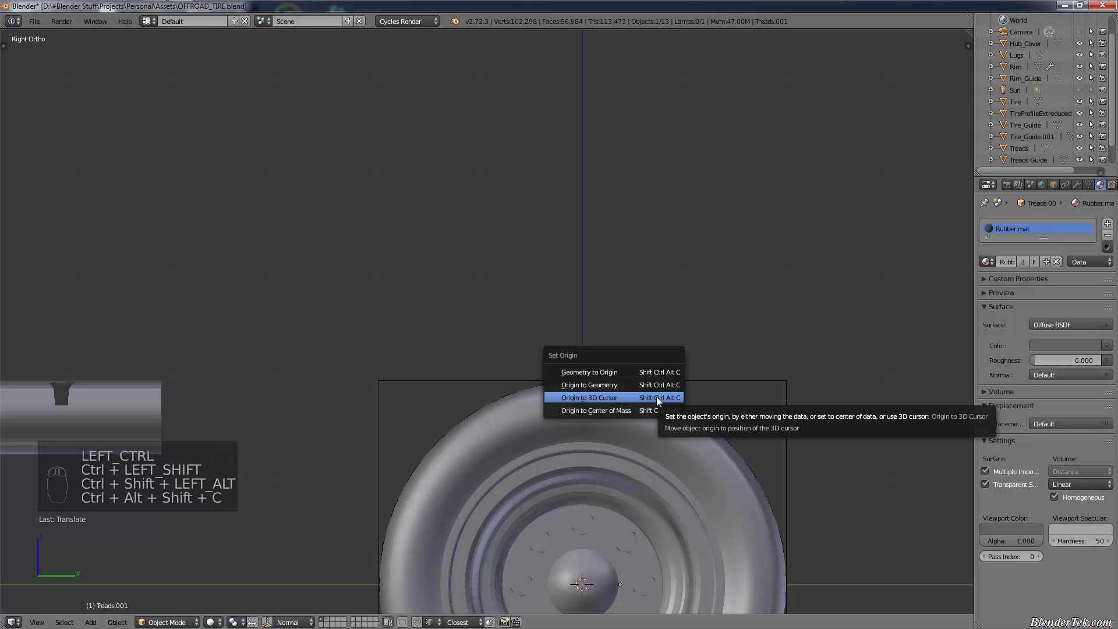
{"action": "left_click", "coordinate": [656, 397]}
{"action": "scroll", "coordinate": [657, 367], "scroll_direction": "up", "scroll_amount": 8}
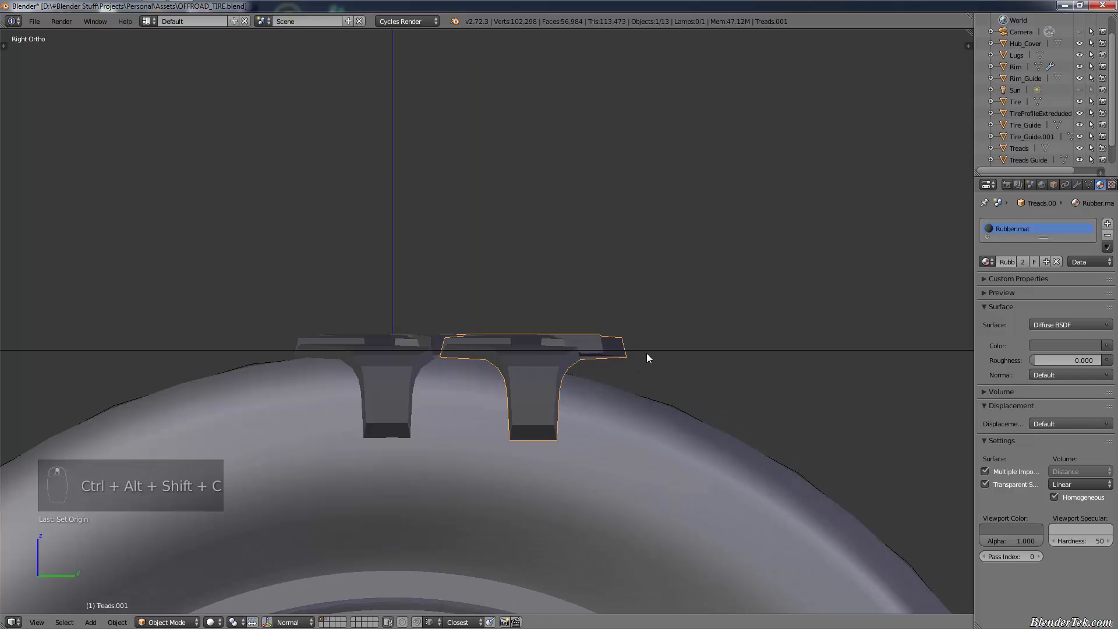
{"action": "key", "text": "r"}
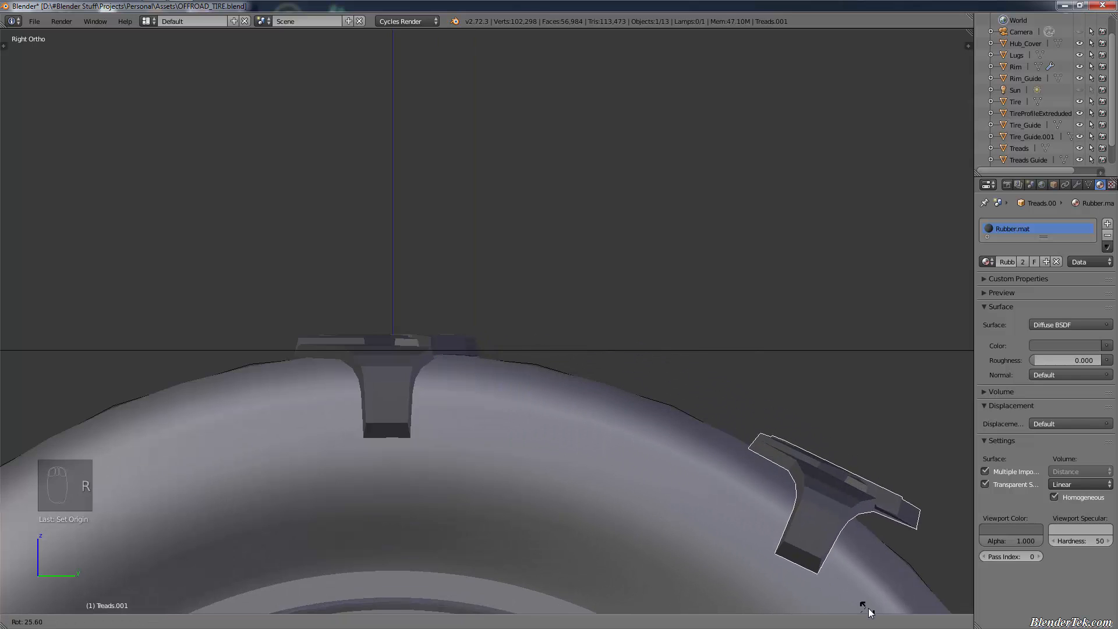
{"action": "left_click", "coordinate": [894, 113]}
{"action": "scroll", "coordinate": [876, 186], "scroll_direction": "down", "scroll_amount": 3}
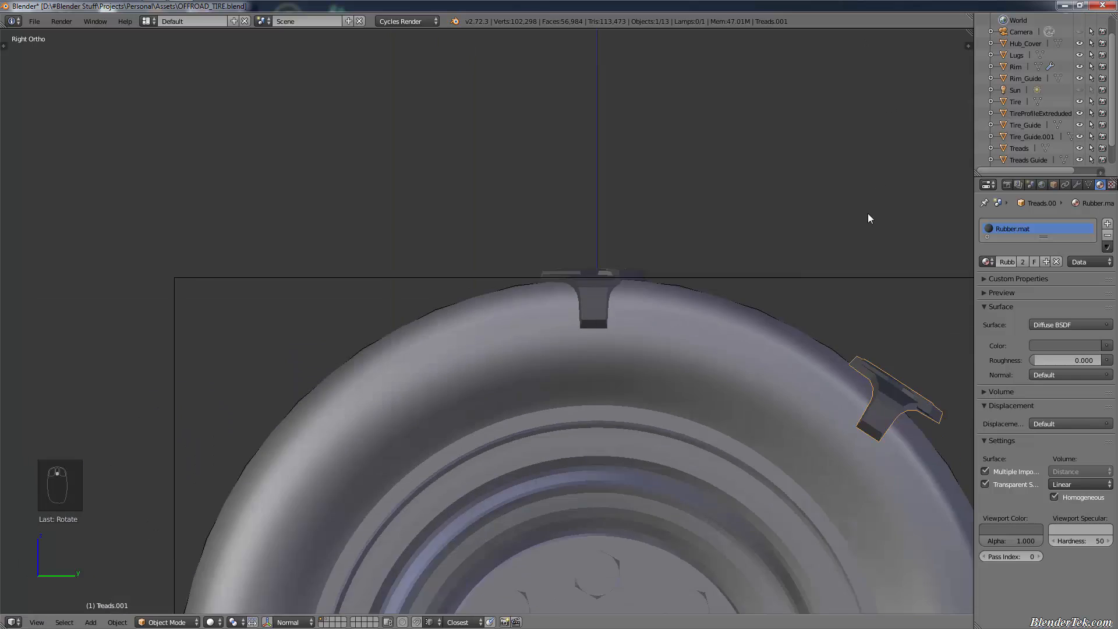
{"action": "scroll", "coordinate": [757, 197], "scroll_direction": "down", "scroll_amount": 2}
{"action": "middle_click_drag", "start_coordinate": [717, 183], "coordinate": [669, 248], "text": "shift"}
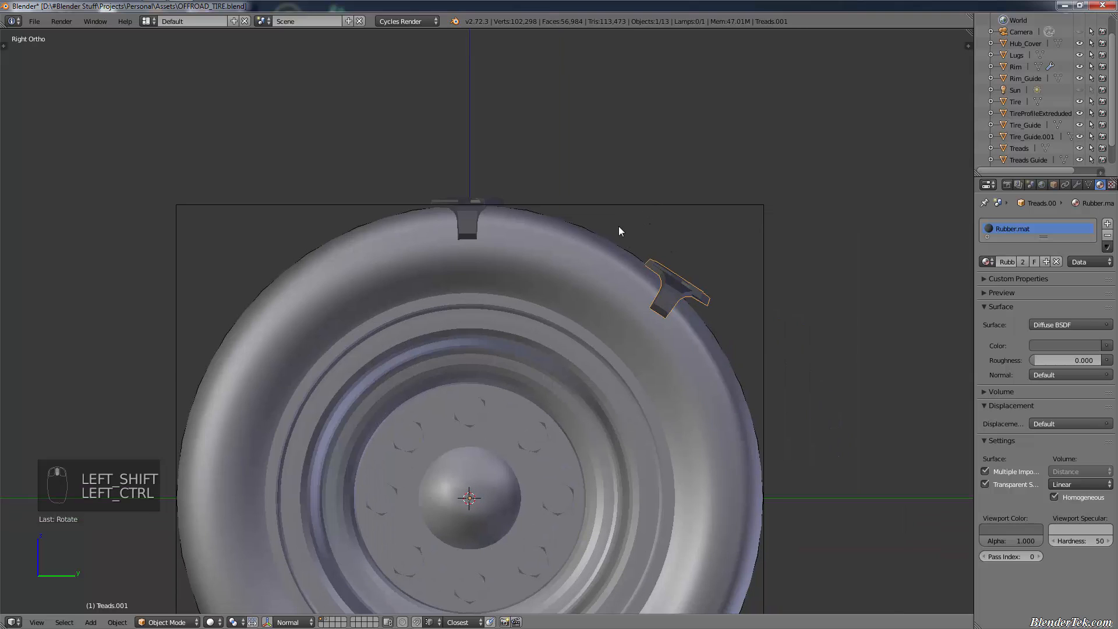
{"action": "key", "text": "ctrl+z"}
Set the tread copy's origin to its geometry and rotate it about 10 degrees in right view to follow the tire's curve
{"action": "scroll", "coordinate": [524, 227], "scroll_direction": "up", "scroll_amount": 4}
{"action": "scroll", "coordinate": [466, 342], "scroll_direction": "up", "scroll_amount": 1}
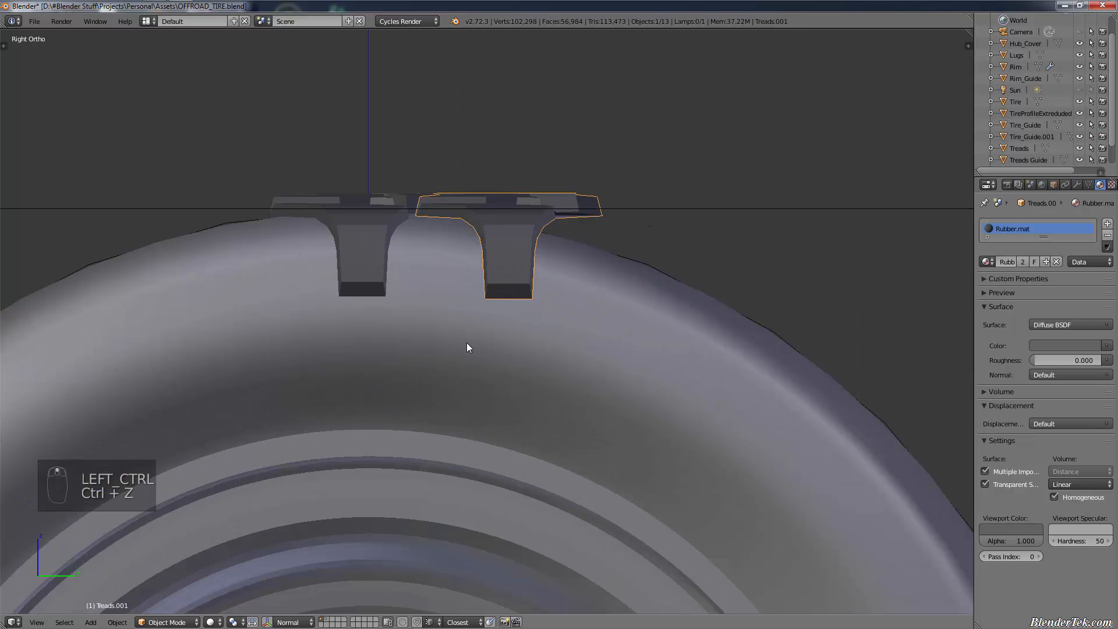
{"action": "key", "text": "ctrl+alt+shift+c"}
{"action": "left_click", "coordinate": [464, 330]}
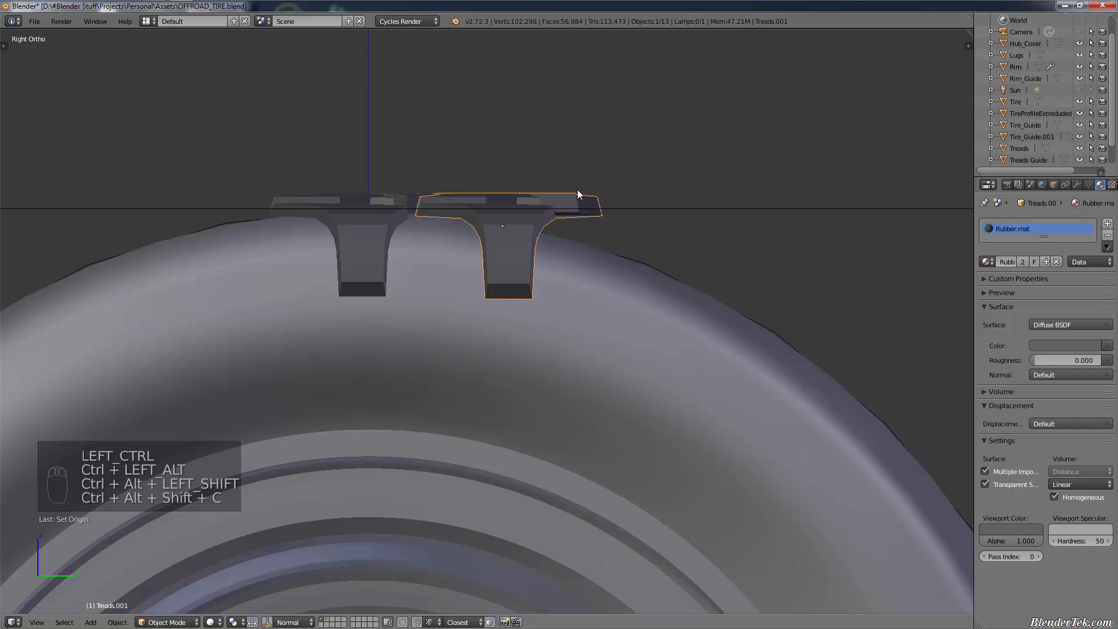
{"action": "key", "text": "r"}
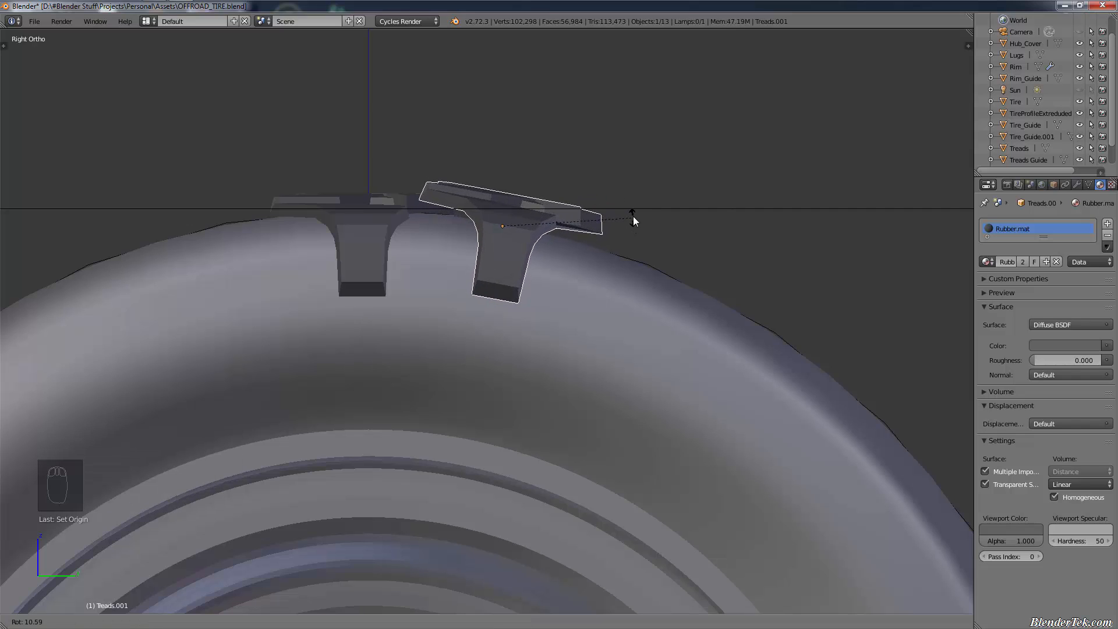
{"action": "left_click", "coordinate": [633, 214]}
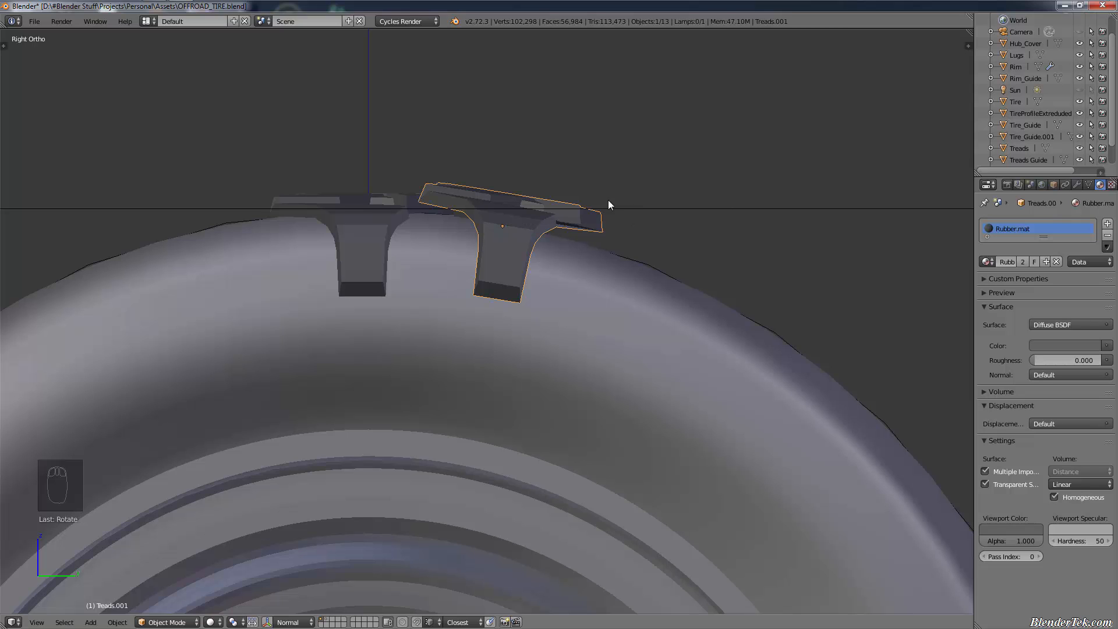
{"action": "scroll", "coordinate": [608, 200], "scroll_direction": "up", "scroll_amount": 2, "text": "shift"}
{"action": "scroll", "coordinate": [613, 205], "scroll_direction": "up", "scroll_amount": 4}
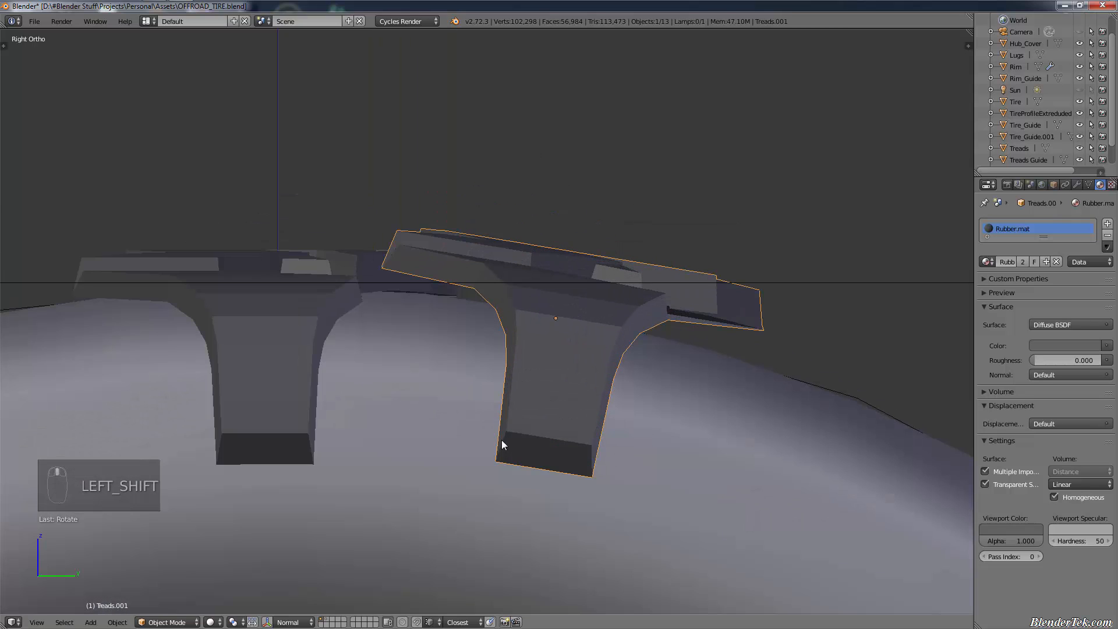
{"action": "key", "text": "g"}
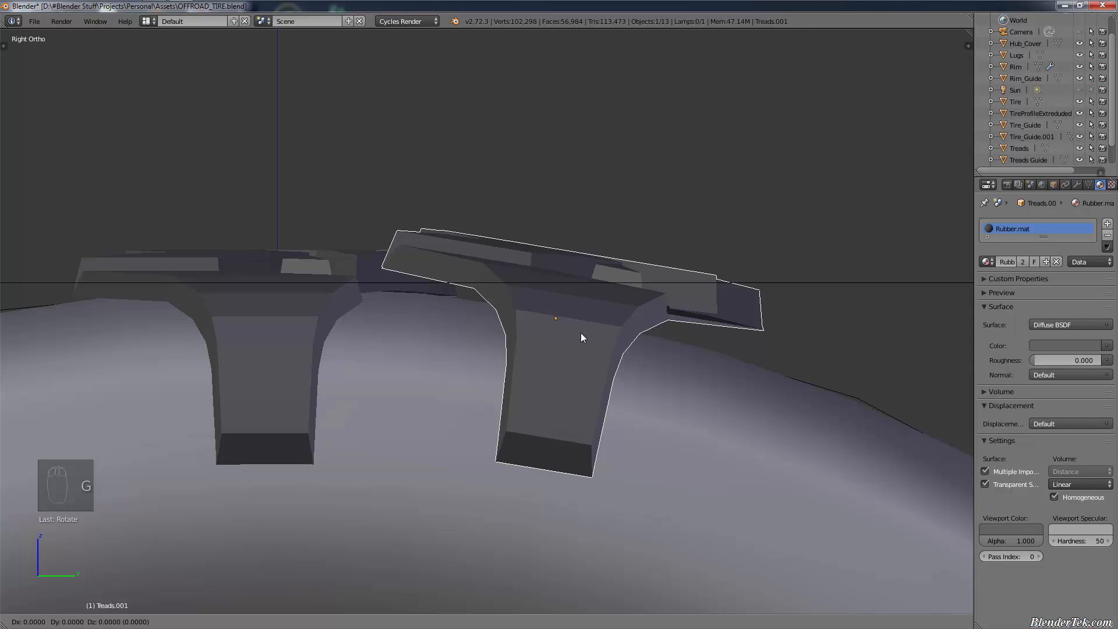
{"action": "key", "text": "z"}
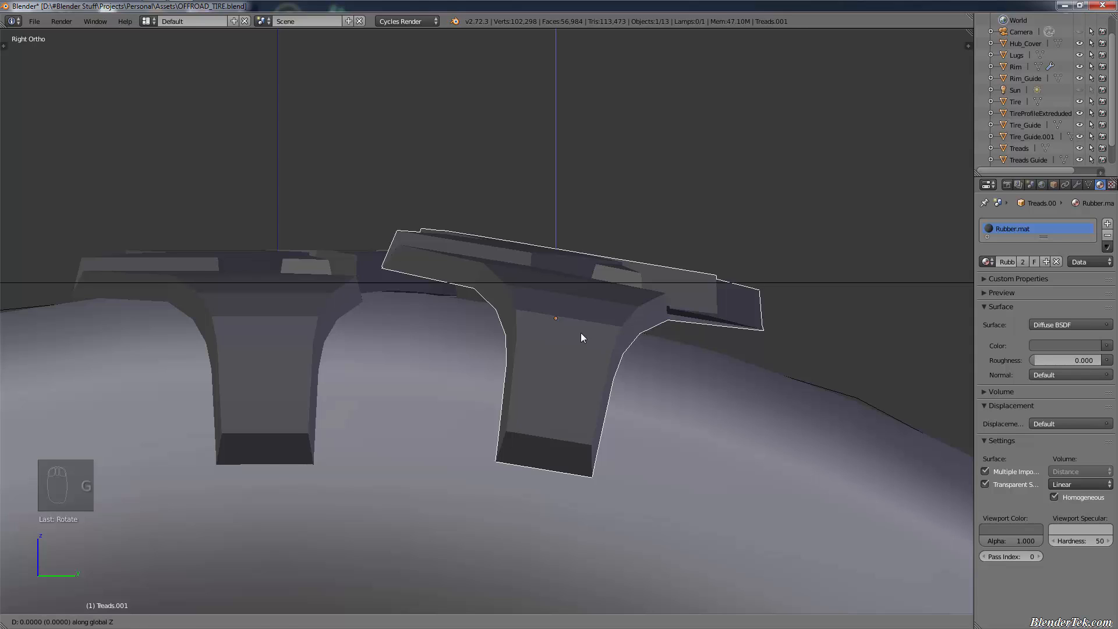
{"action": "key", "text": "z"}
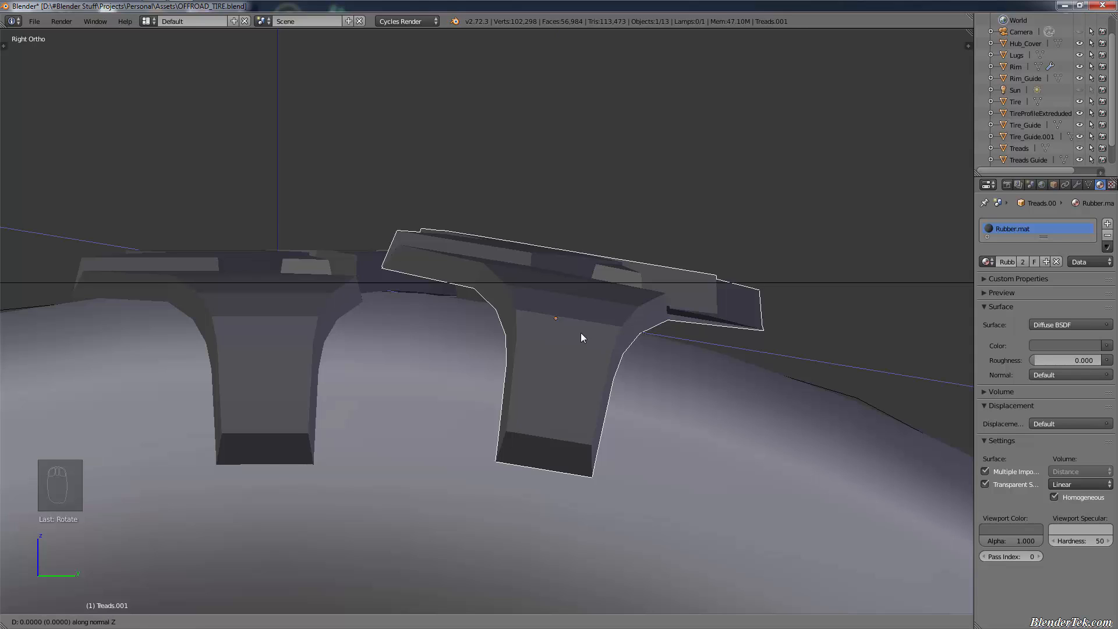
{"action": "key", "text": "z"}
{"action": "key", "text": "z"}
{"action": "key", "text": "z"}
{"action": "key", "text": "z"}
{"action": "key", "text": "Escape"}
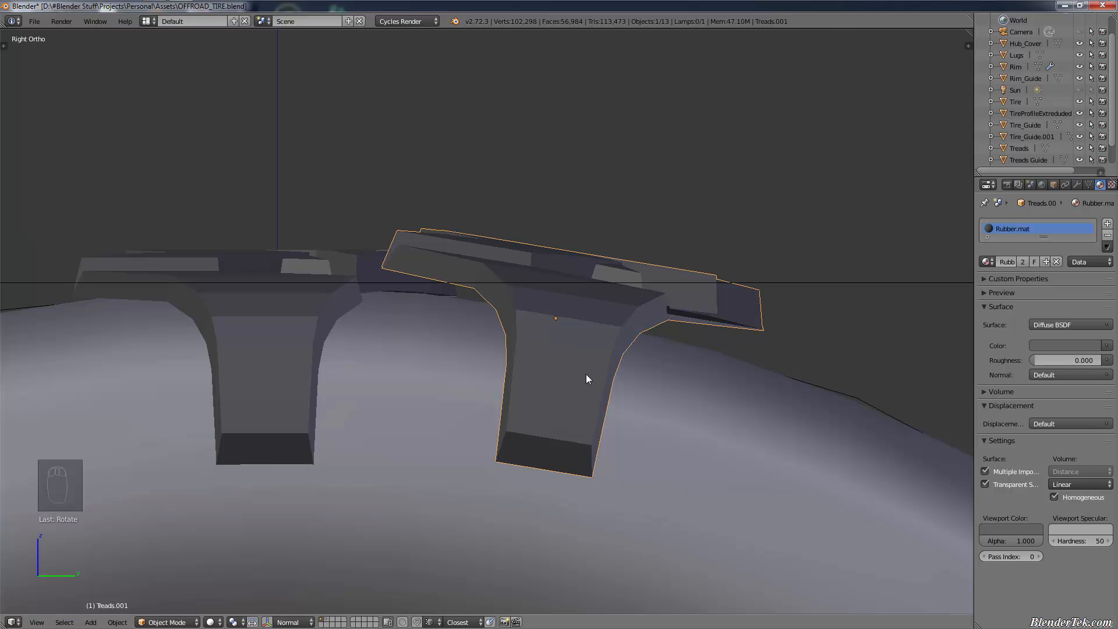
Try moving the tread copy along its normal Z axis and along global Z while viewing the tire from an angle
{"action": "key", "text": "KP_7"}
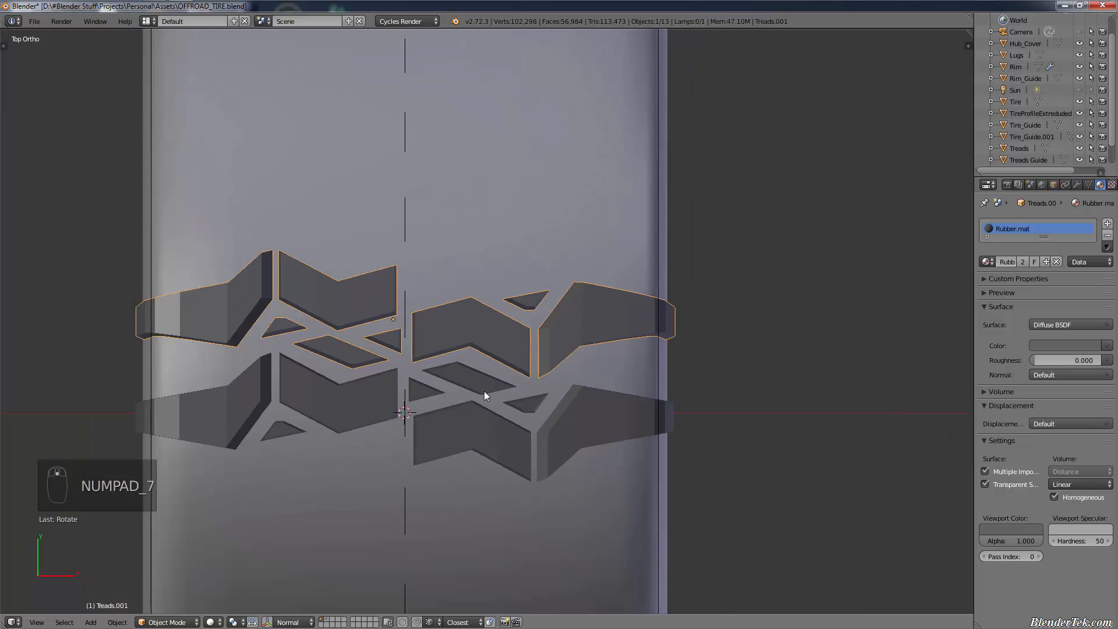
{"action": "middle_click_drag", "start_coordinate": [484, 390], "coordinate": [554, 375]}
{"action": "key", "text": "g"}
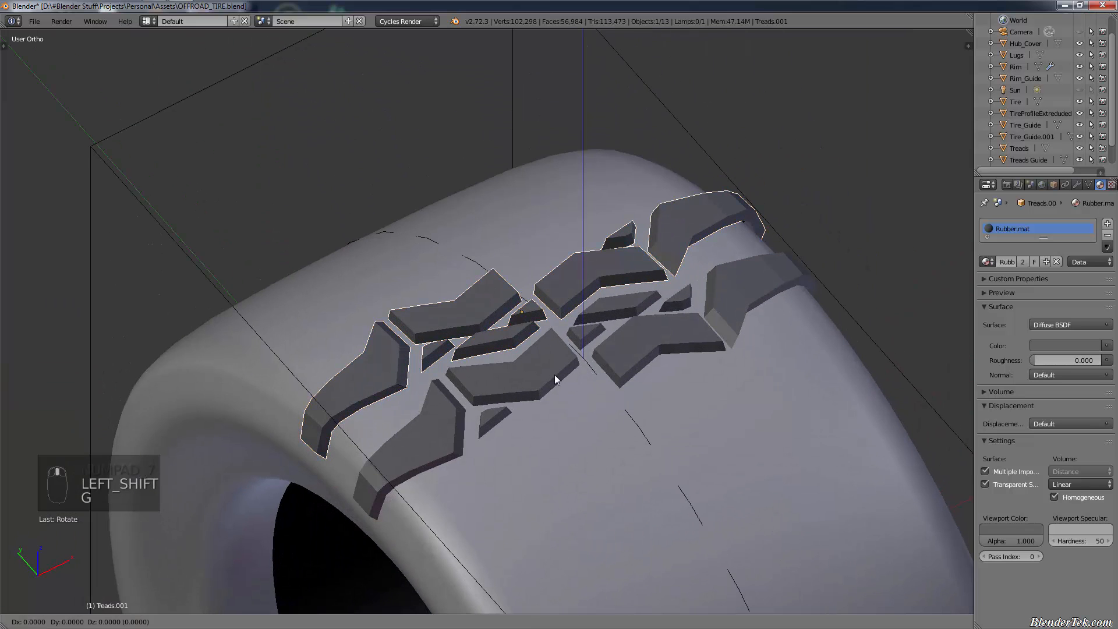
{"action": "key", "text": "z"}
{"action": "key", "text": "z"}
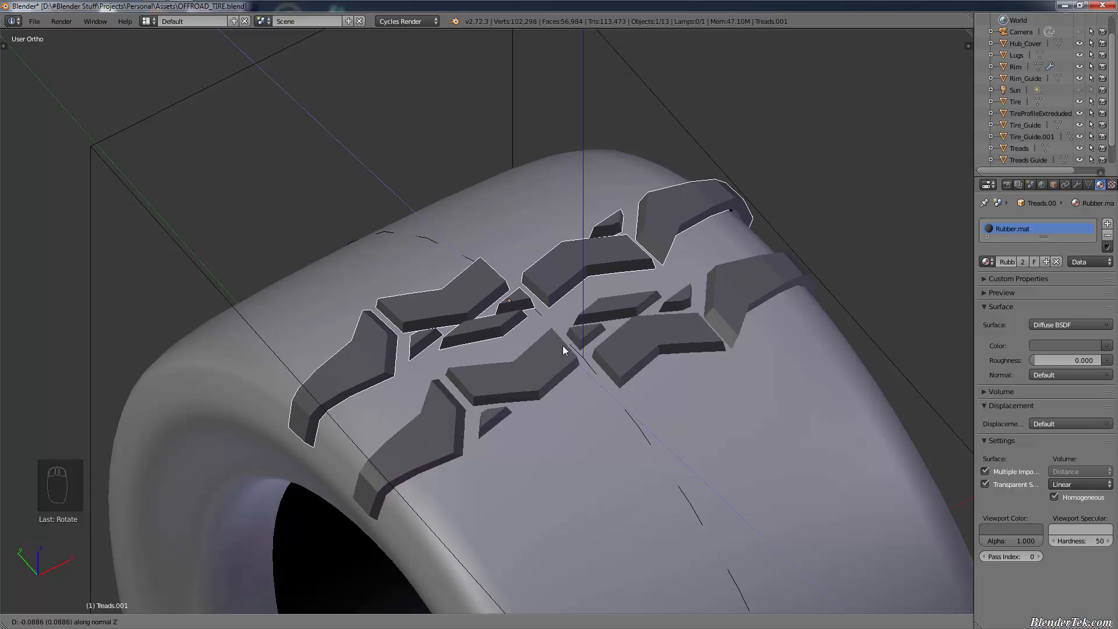
{"action": "left_click", "coordinate": [578, 351]}
{"action": "key", "text": "g"}
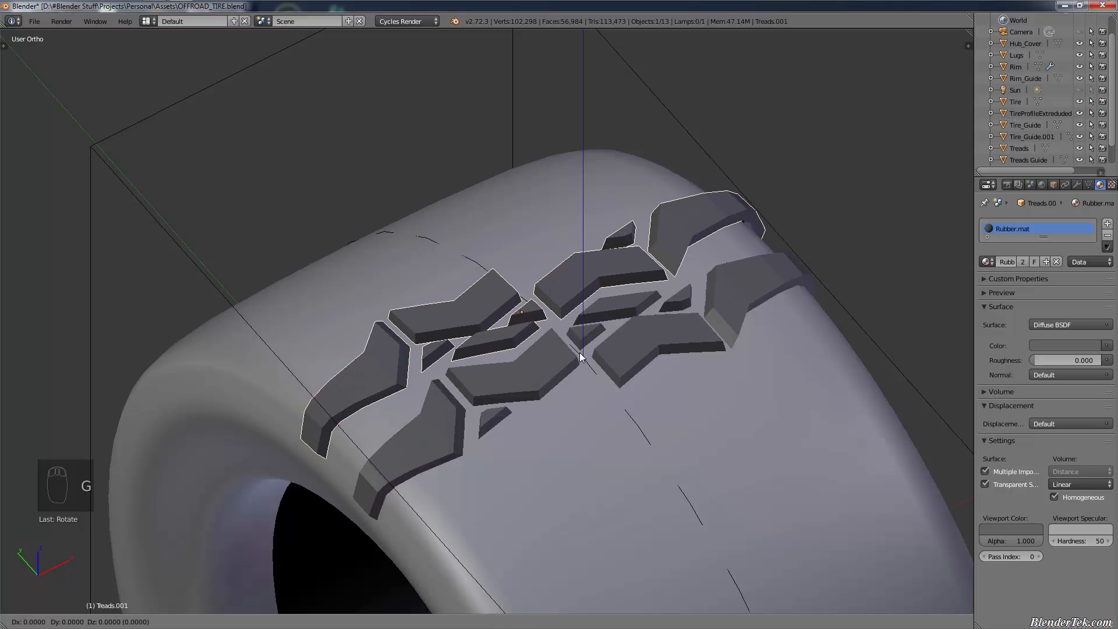
{"action": "key", "text": "z"}
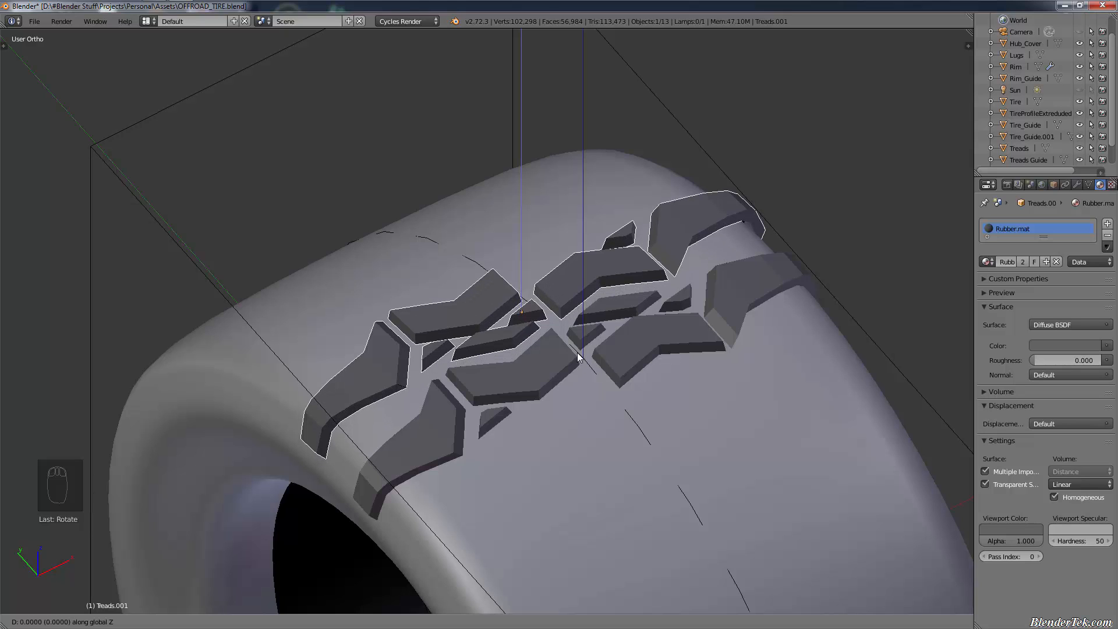
{"action": "right_click", "coordinate": [578, 352]}
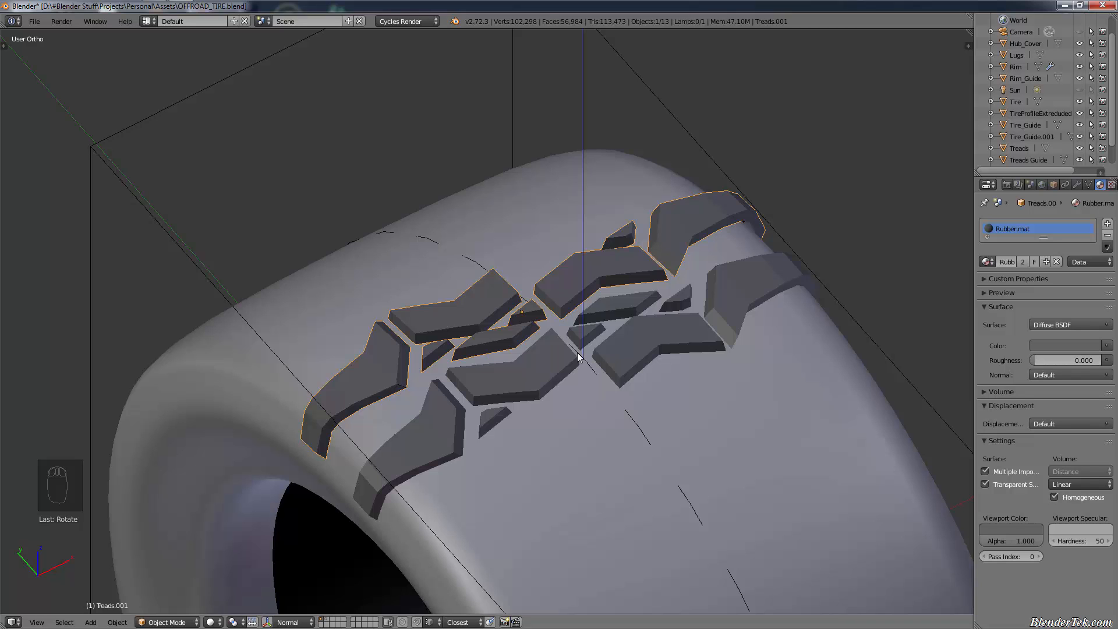
Try lowering the tread copy along global Z in back view, with the meshes shown in wireframe
{"action": "key", "text": "KP_3"}
{"action": "key", "text": "KP_1"}
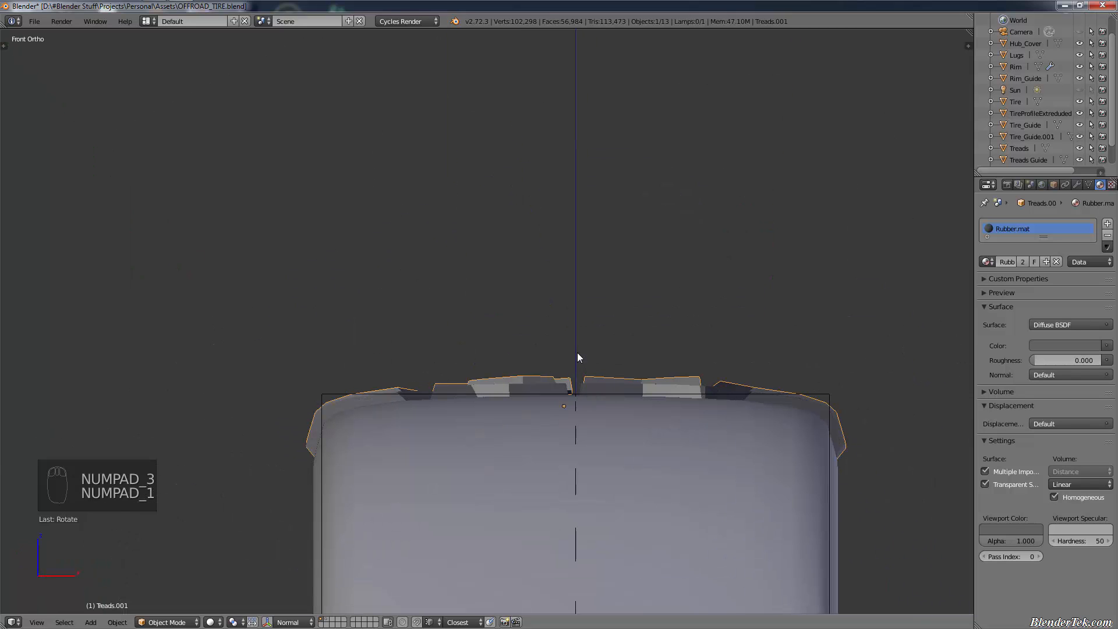
{"action": "key", "text": "ctrl+KP_1"}
{"action": "scroll", "coordinate": [425, 400], "scroll_direction": "up", "scroll_amount": 3}
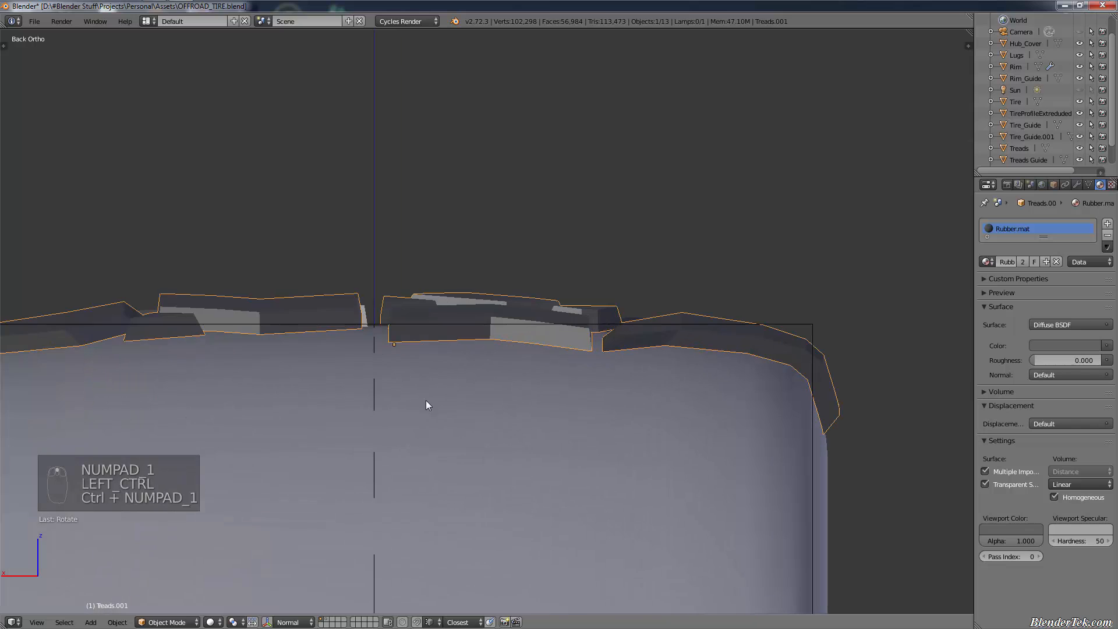
{"action": "middle_click_drag", "start_coordinate": [414, 392], "coordinate": [637, 369], "text": "shift"}
{"action": "key", "text": "z"}
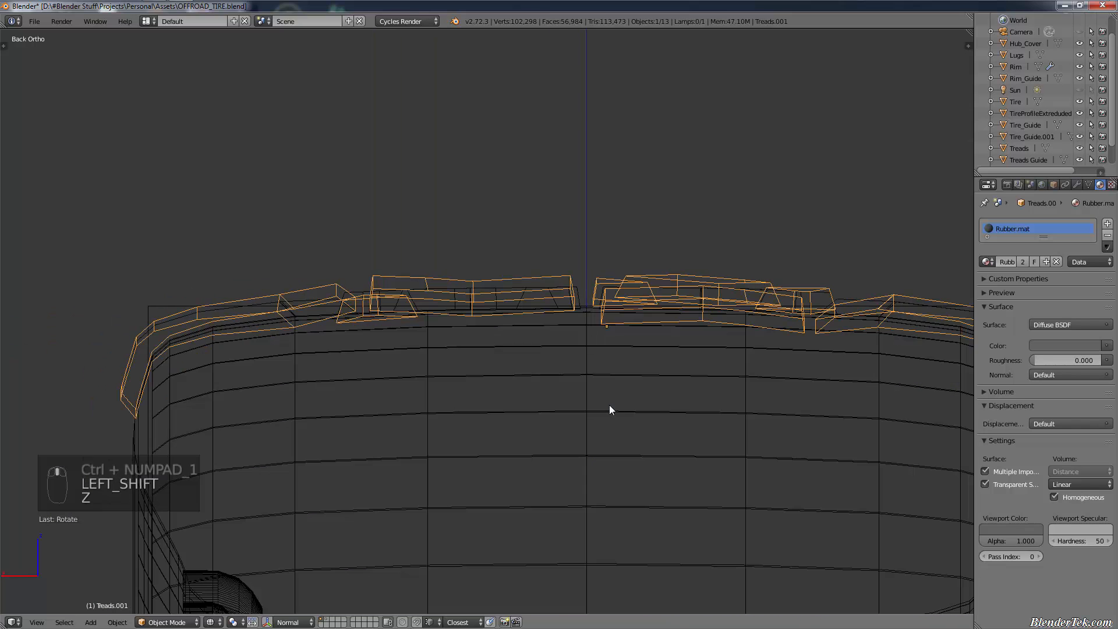
{"action": "scroll", "coordinate": [714, 393], "scroll_direction": "up", "scroll_amount": 1}
{"action": "middle_click_drag", "start_coordinate": [624, 426], "coordinate": [530, 365], "text": "shift"}
{"action": "key", "text": "g"}
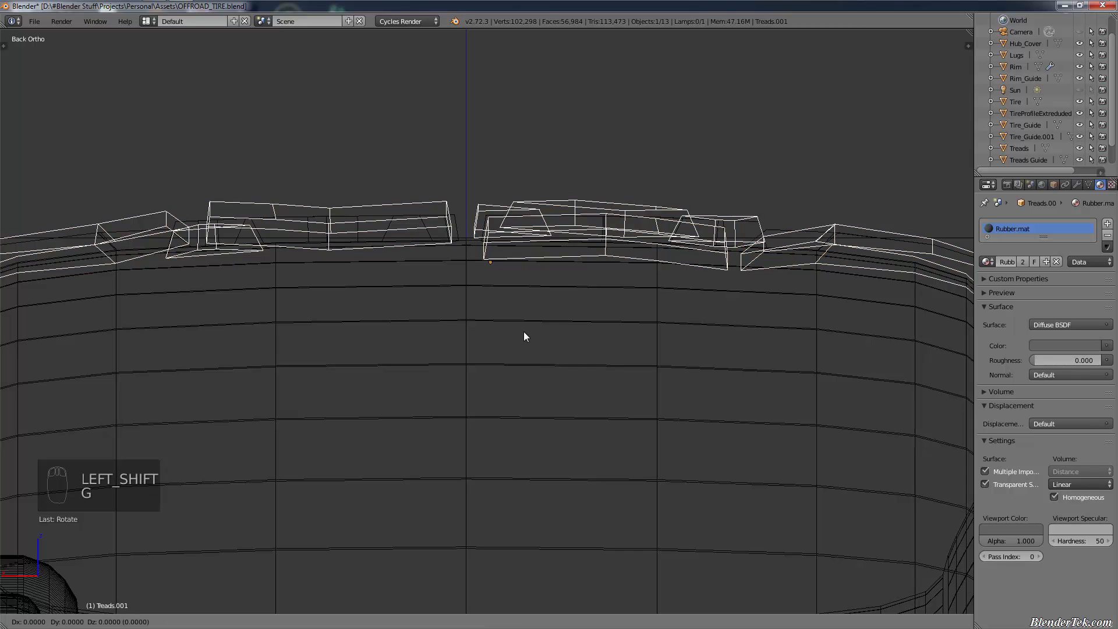
{"action": "key", "text": "z"}
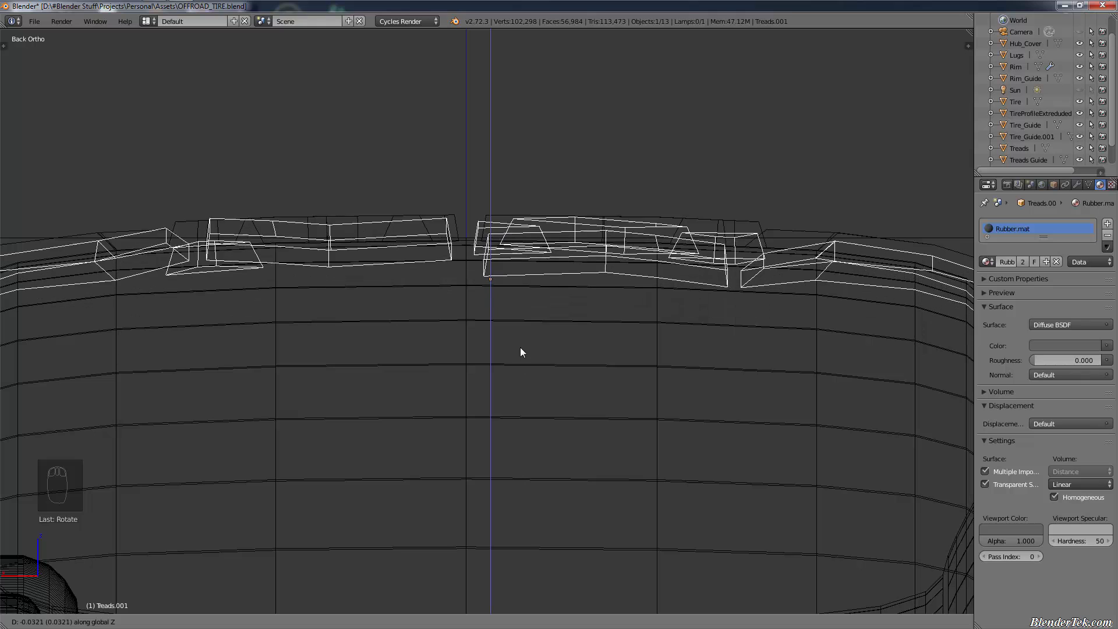
{"action": "left_click", "coordinate": [519, 341]}
{"action": "key", "text": "z"}
Lower the tread copy about 0.06 along global Z so its blocks sink into the tire surface
{"action": "key", "text": "g"}
{"action": "key", "text": "z"}
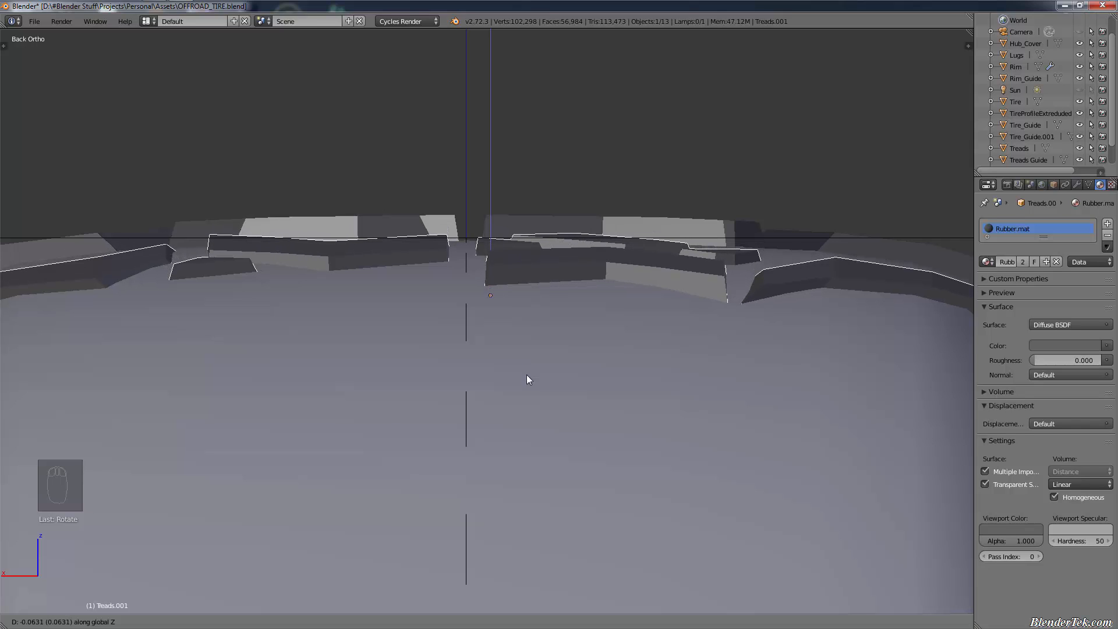
{"action": "left_click", "coordinate": [526, 375]}
Examine how the outer ends of the tread copy meet the tire's sidewalls in back view, both shaded and in wireframe
{"action": "scroll", "coordinate": [713, 420], "scroll_direction": "down", "scroll_amount": 3}
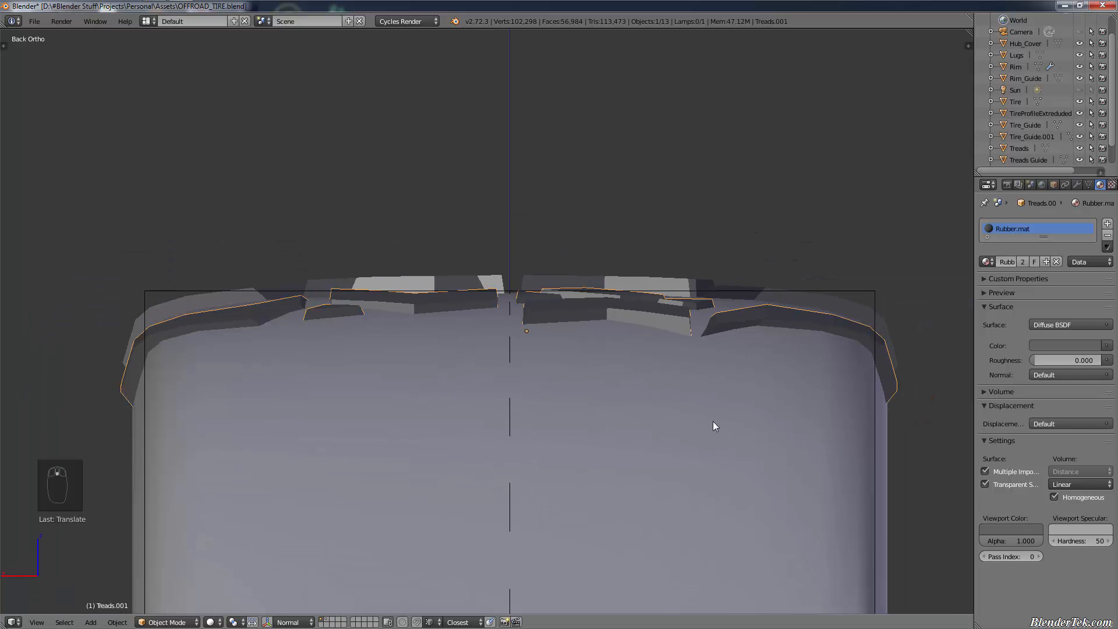
{"action": "middle_click_drag", "start_coordinate": [863, 440], "coordinate": [764, 424], "text": "shift"}
{"action": "scroll", "coordinate": [772, 403], "scroll_direction": "up", "scroll_amount": 9}
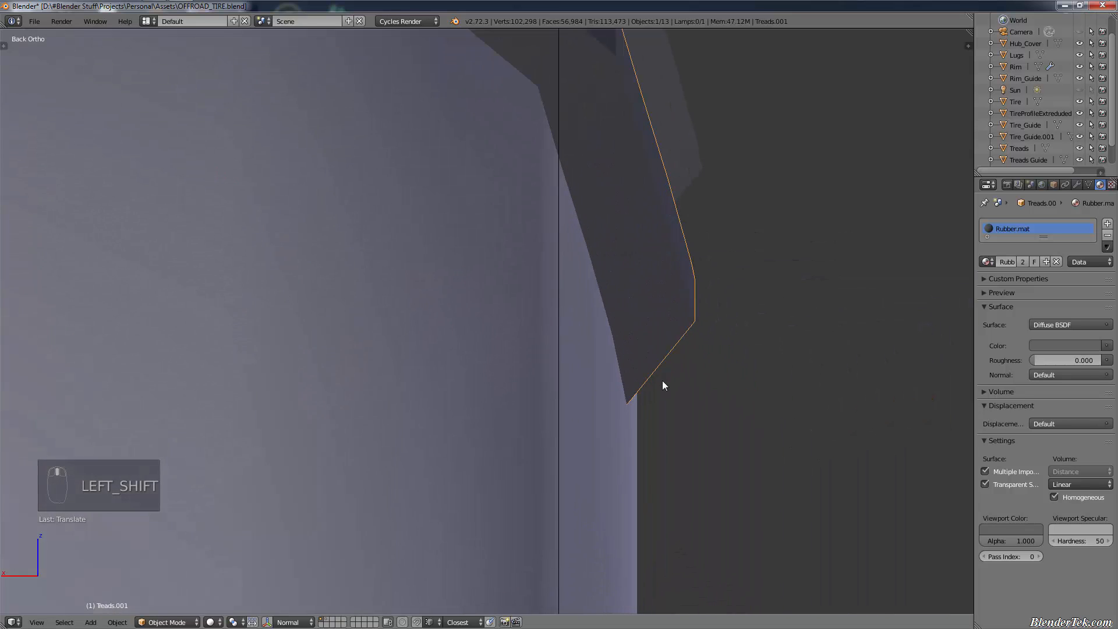
{"action": "middle_click_drag", "start_coordinate": [662, 379], "coordinate": [683, 403]}
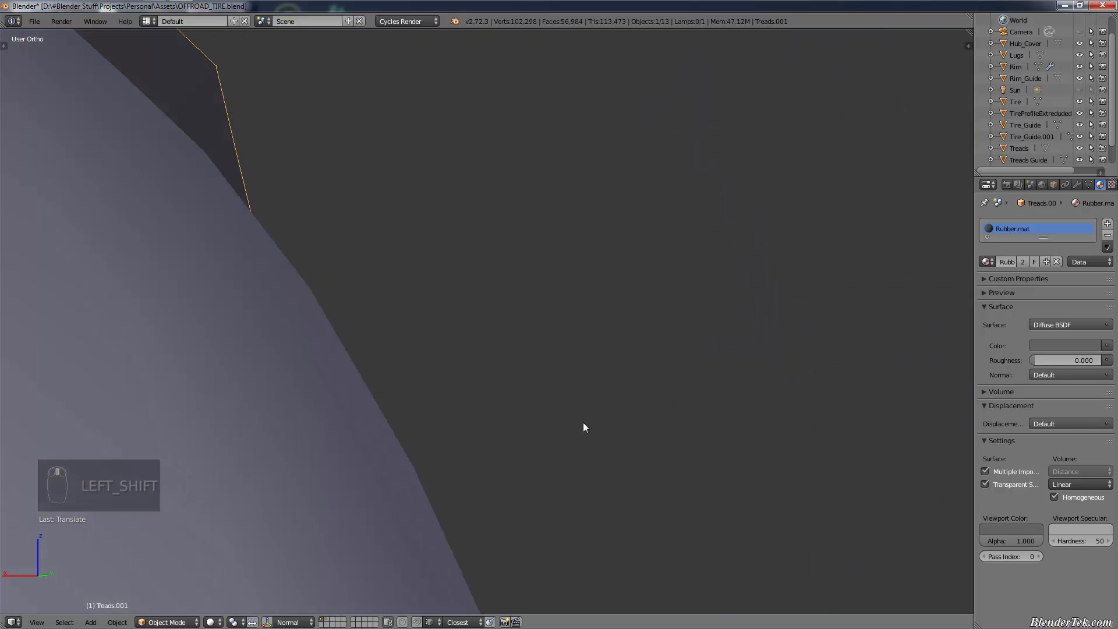
{"action": "key", "text": "ctrl+KP_1"}
{"action": "key", "text": "z"}
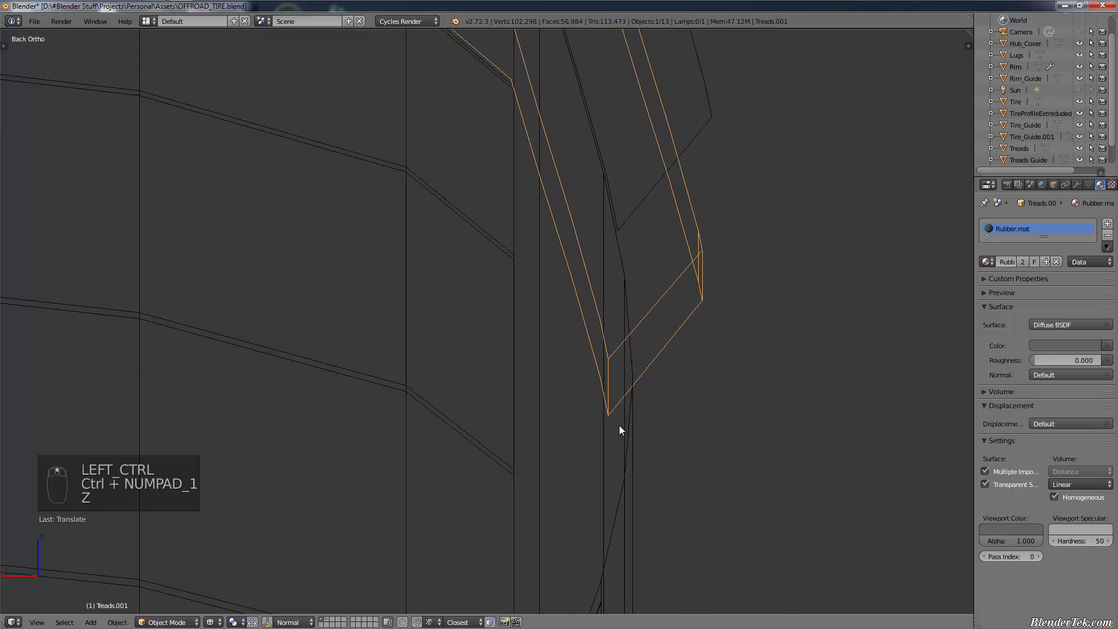
{"action": "mouse_move", "coordinate": [620, 431]}
{"action": "middle_mouse_down"}
{"action": "mouse_move", "coordinate": [619, 441]}
{"action": "mouse_move", "coordinate": [639, 367]}
{"action": "middle_mouse_up"}
{"action": "key", "text": "z"}
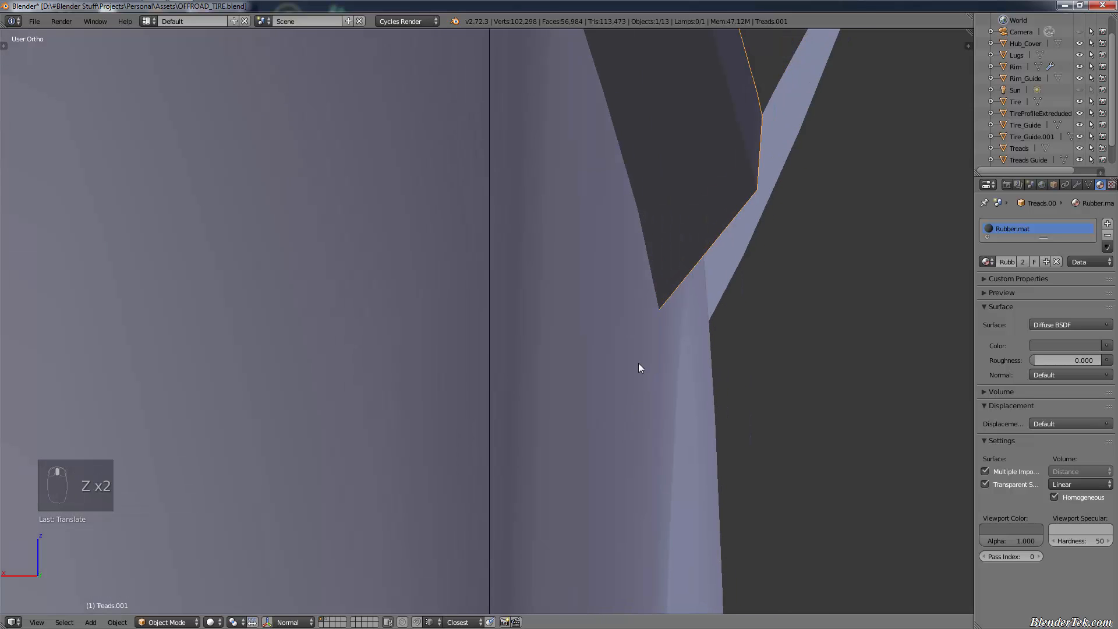
{"action": "key", "text": "KP_1"}
{"action": "key", "text": "ctrl+KP_1"}
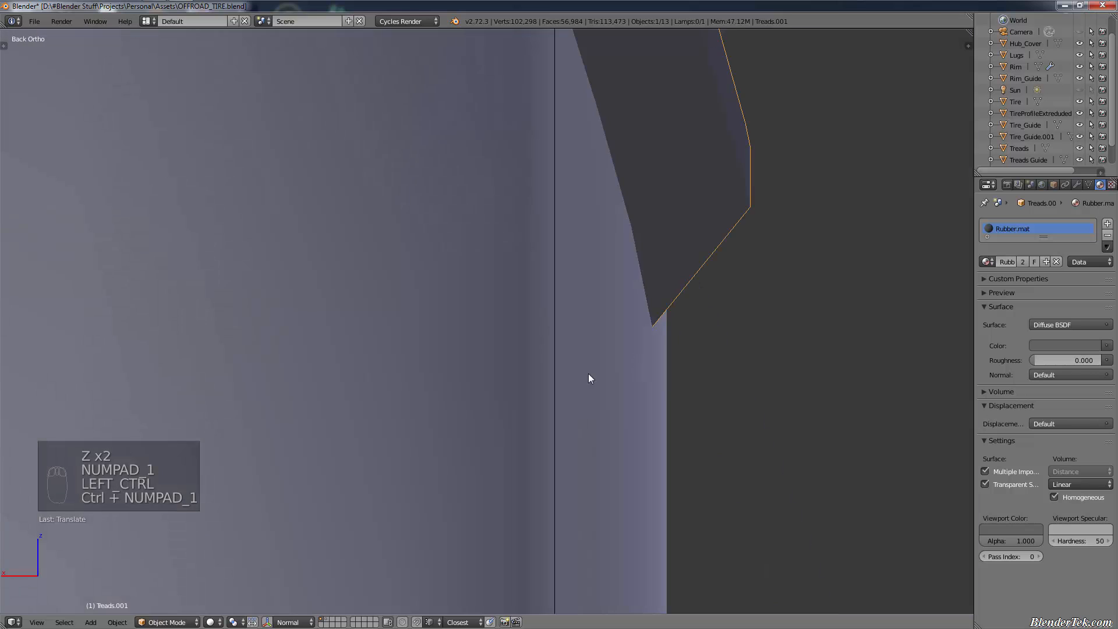
{"action": "scroll", "coordinate": [687, 314], "scroll_direction": "up", "scroll_amount": 9}
{"action": "middle_click_drag", "start_coordinate": [589, 316], "coordinate": [19, 293], "text": "shift"}
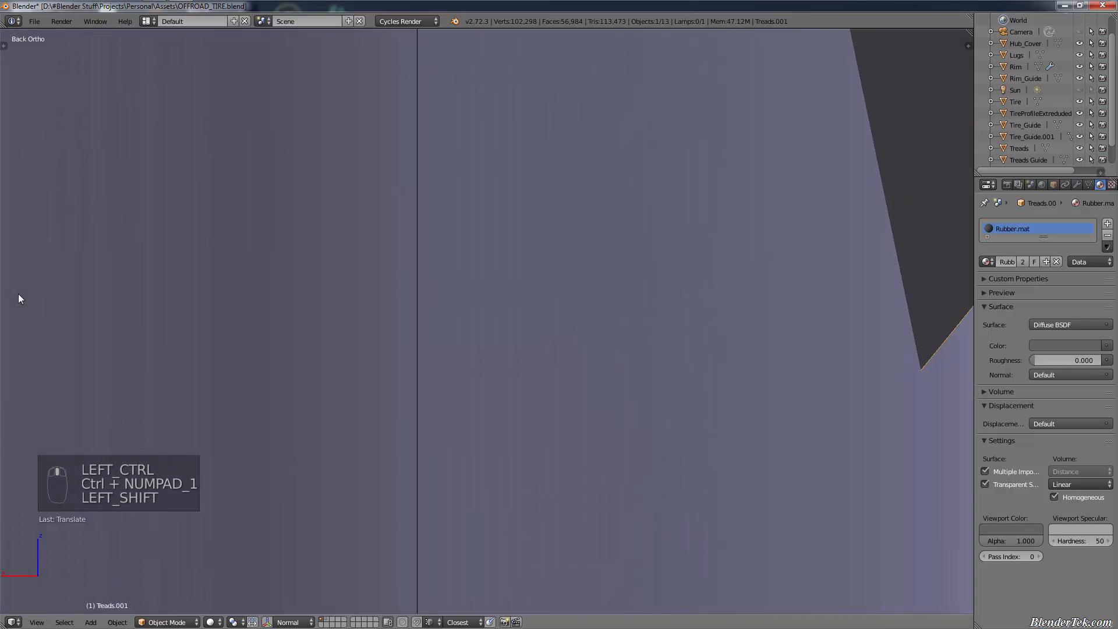
{"action": "scroll", "coordinate": [407, 344], "scroll_direction": "down", "scroll_amount": 10}
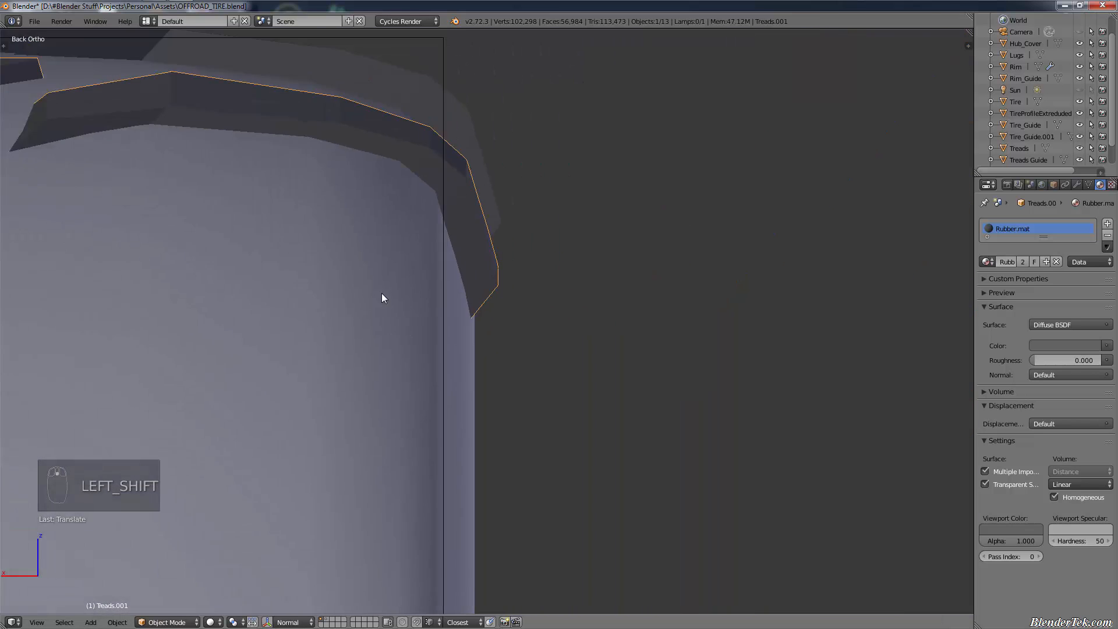
{"action": "middle_click_drag", "start_coordinate": [382, 298], "coordinate": [235, 304], "text": "shift"}
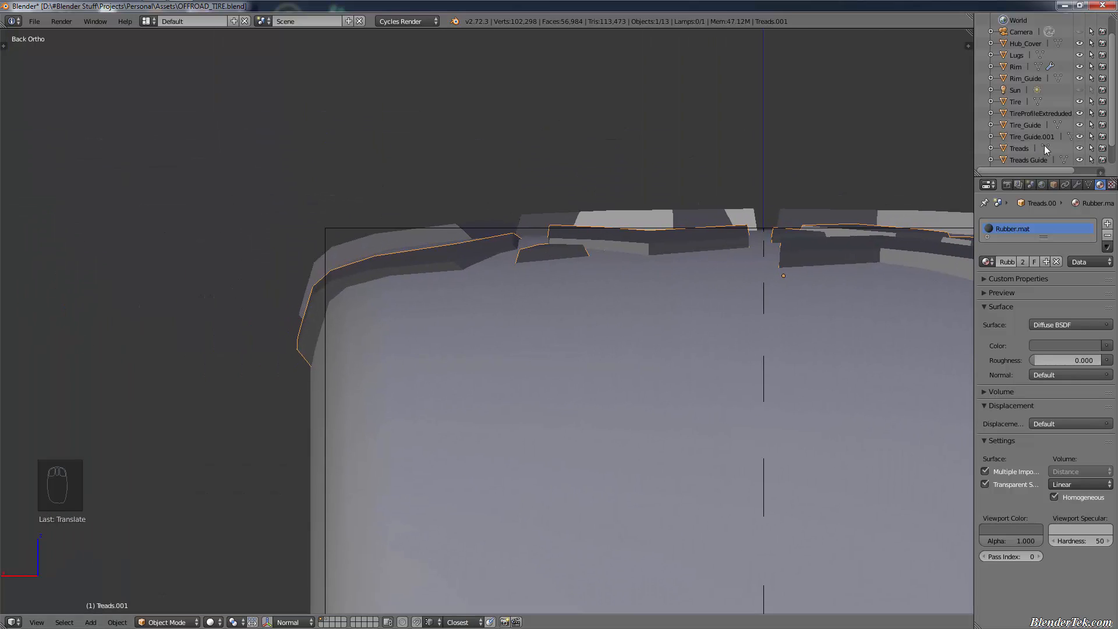
Hide the tread copy Treads.001 and select the original Treads row
{"action": "scroll", "coordinate": [1048, 149], "scroll_direction": "down", "scroll_amount": 2}
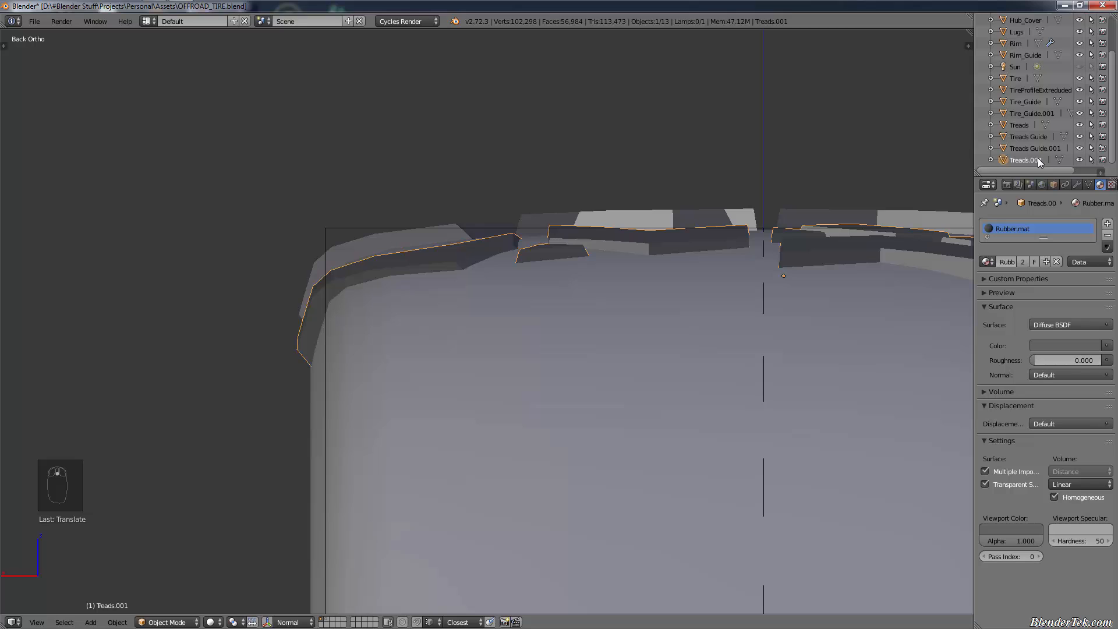
{"action": "key", "text": "h"}
{"action": "left_click", "coordinate": [1079, 159]}
{"action": "middle_click_drag", "start_coordinate": [868, 272], "coordinate": [733, 295], "text": "shift"}
{"action": "right_click", "coordinate": [606, 393]}
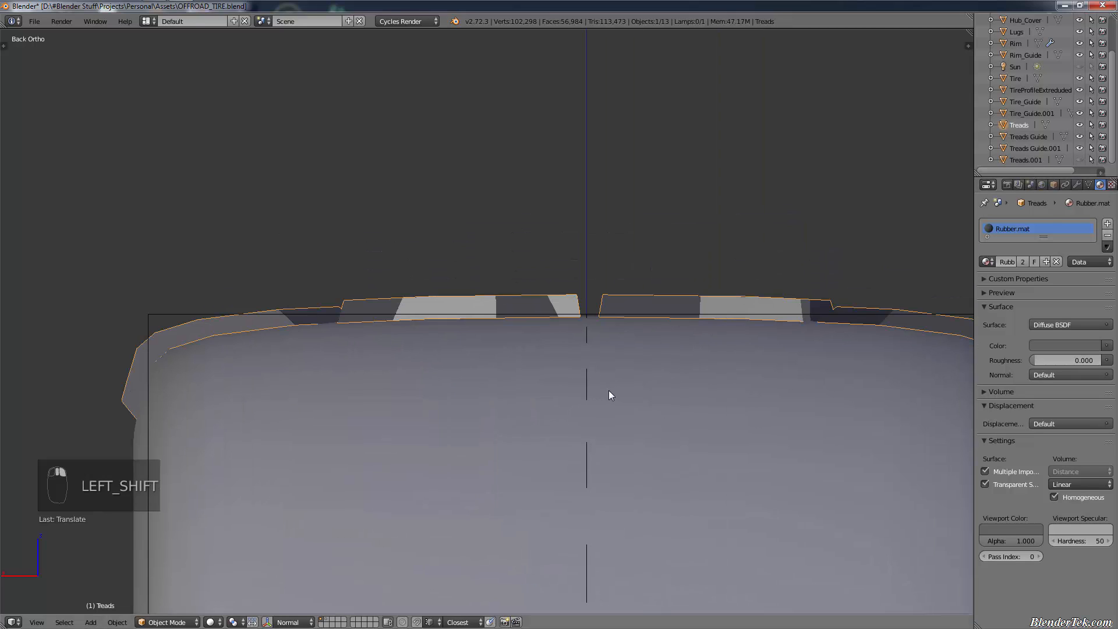
Lower the original tread row slightly along global Z in front view so its blocks sink into the tire
{"action": "middle_click_drag", "start_coordinate": [608, 391], "coordinate": [635, 308]}
{"action": "key", "text": "KP_1"}
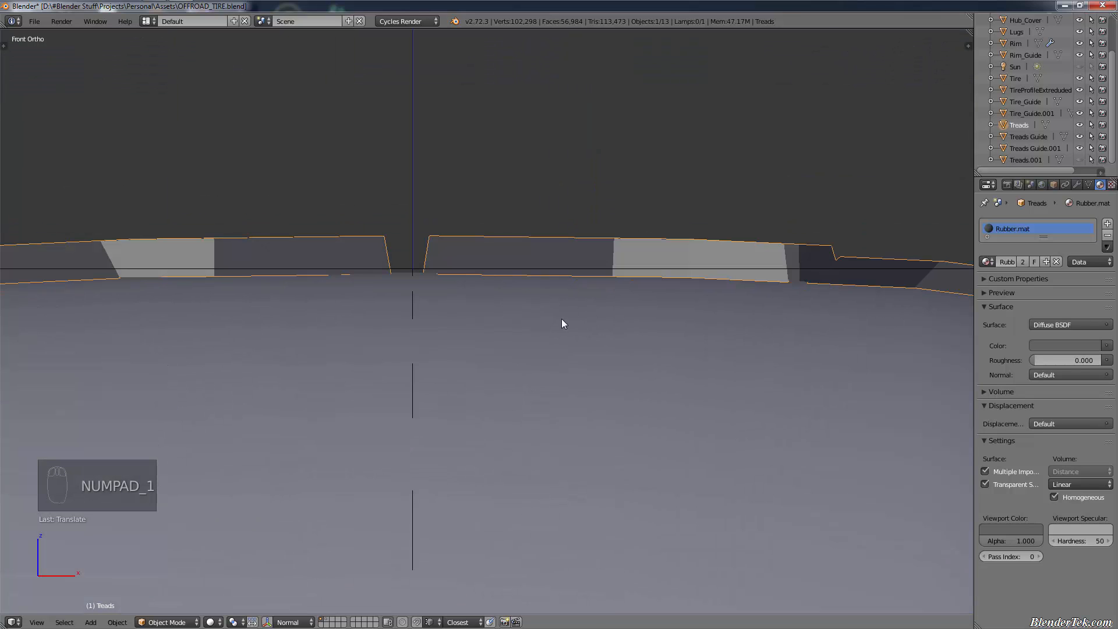
{"action": "key", "text": "g"}
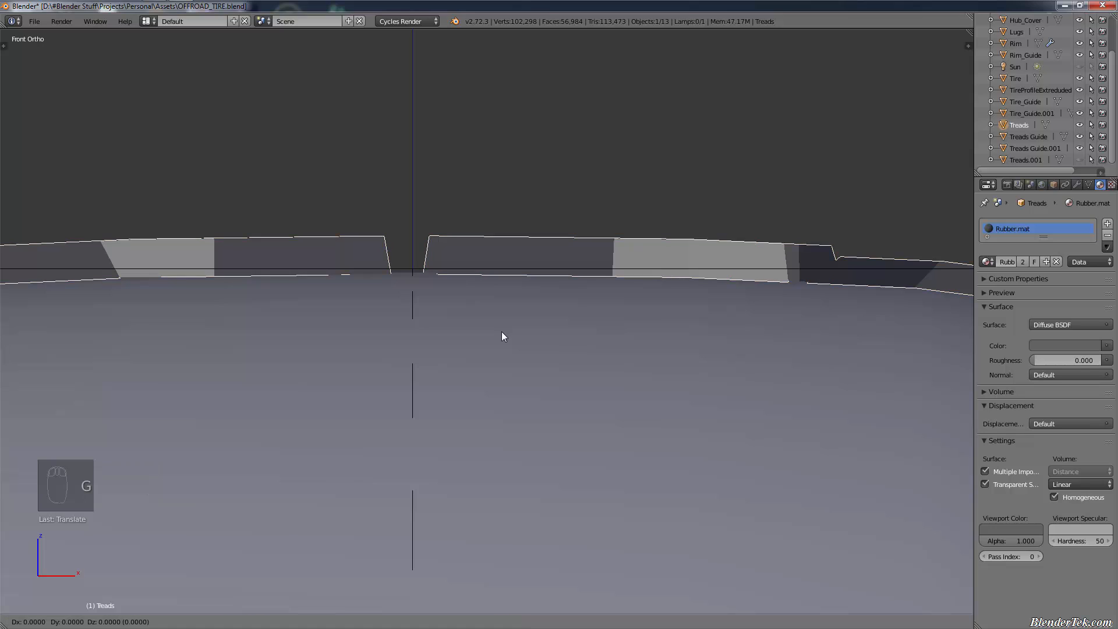
{"action": "key", "text": "z"}
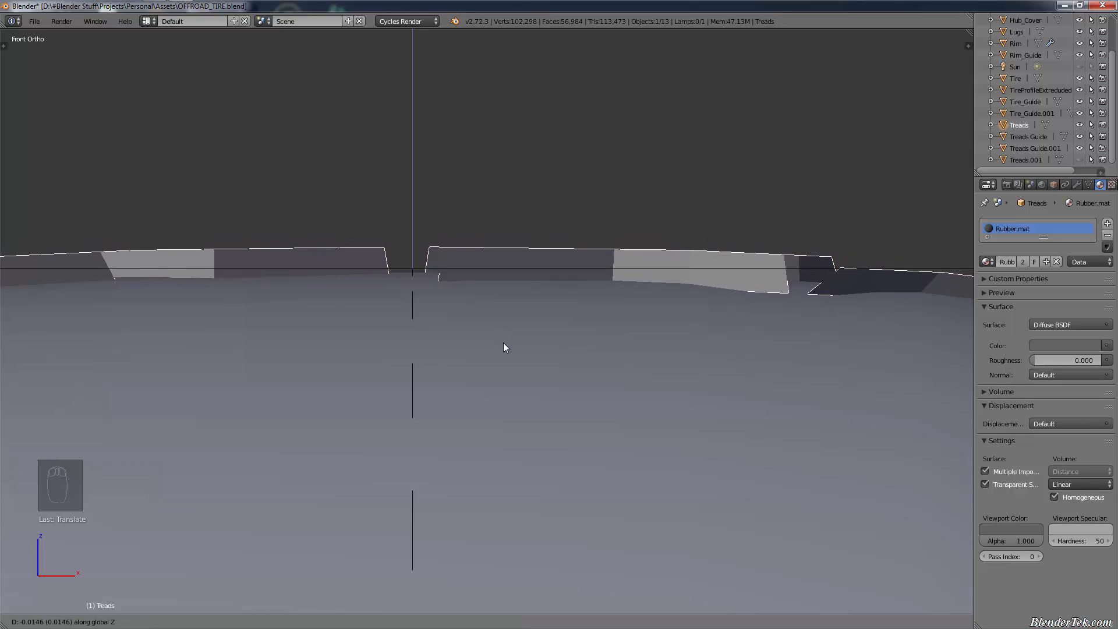
{"action": "left_click", "coordinate": [501, 349]}
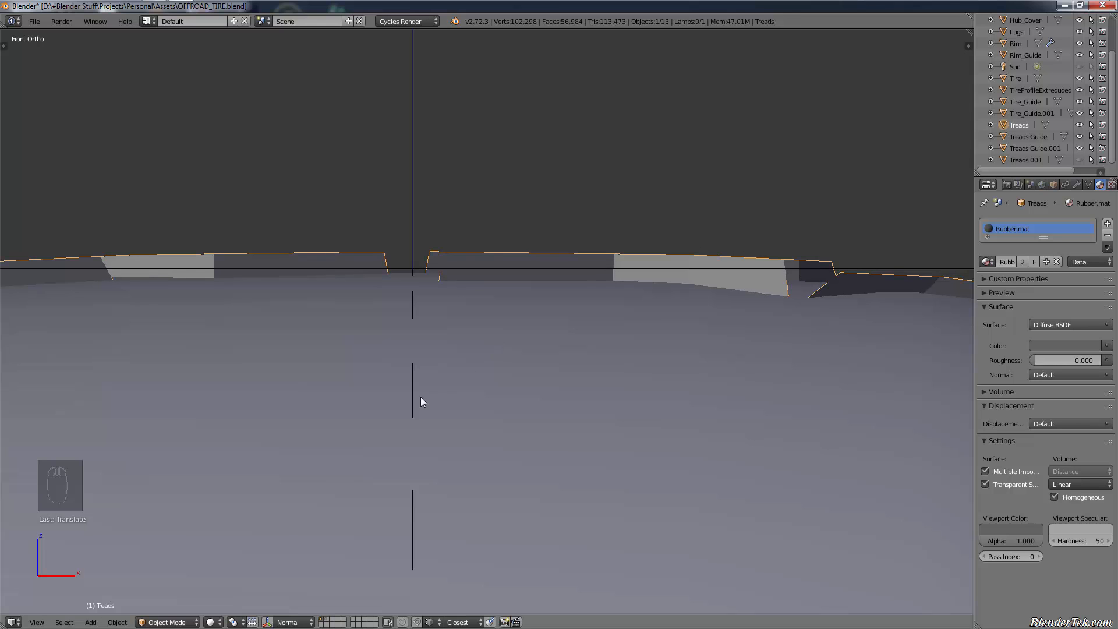
Unhide the tread copy Treads.001 and compare how both tread rows sit on the tire in right view
{"action": "middle_click_drag", "start_coordinate": [420, 400], "coordinate": [473, 417], "text": "shift"}
{"action": "scroll", "coordinate": [374, 386], "scroll_direction": "down", "scroll_amount": 3}
{"action": "middle_click_drag", "start_coordinate": [472, 417], "coordinate": [838, 390], "text": "shift"}
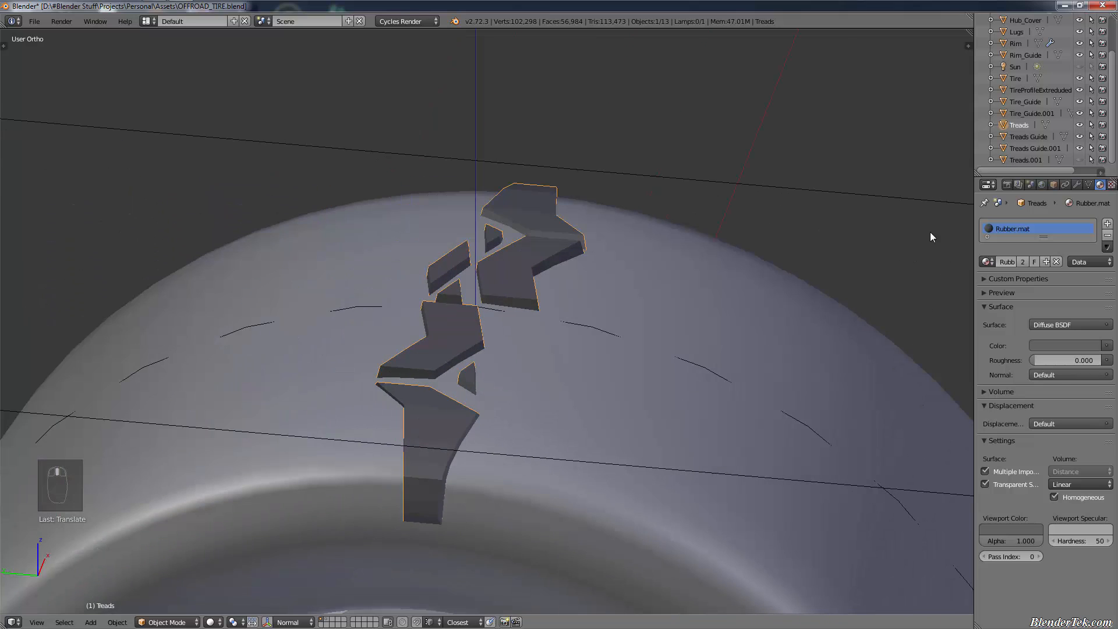
{"action": "left_click", "coordinate": [1079, 159]}
{"action": "middle_click_drag", "start_coordinate": [616, 321], "coordinate": [612, 324]}
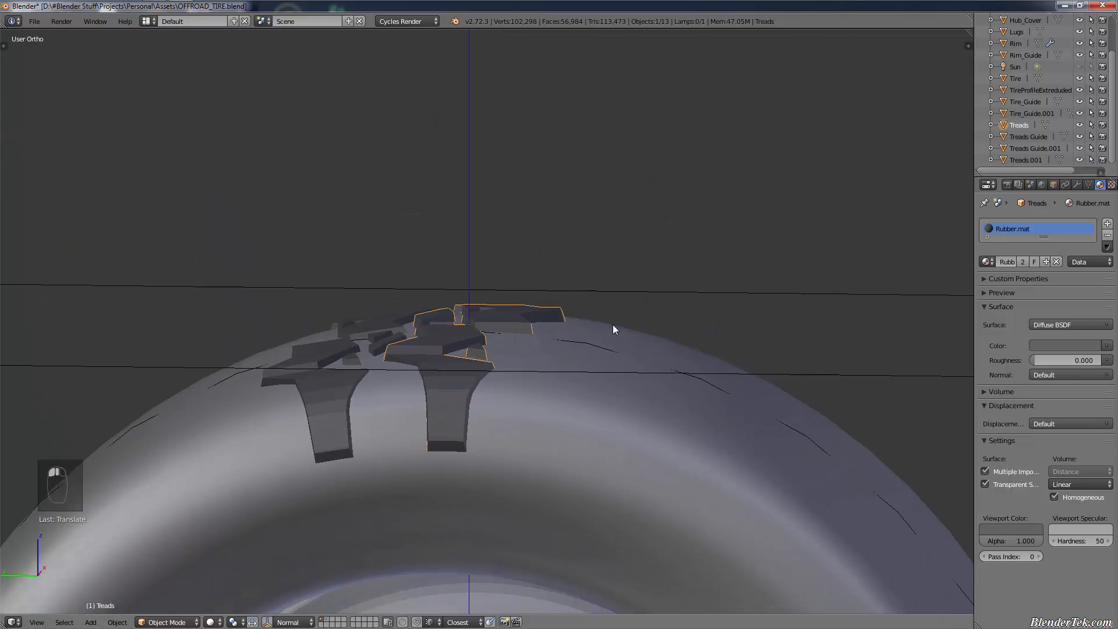
{"action": "key", "text": "KP_3"}
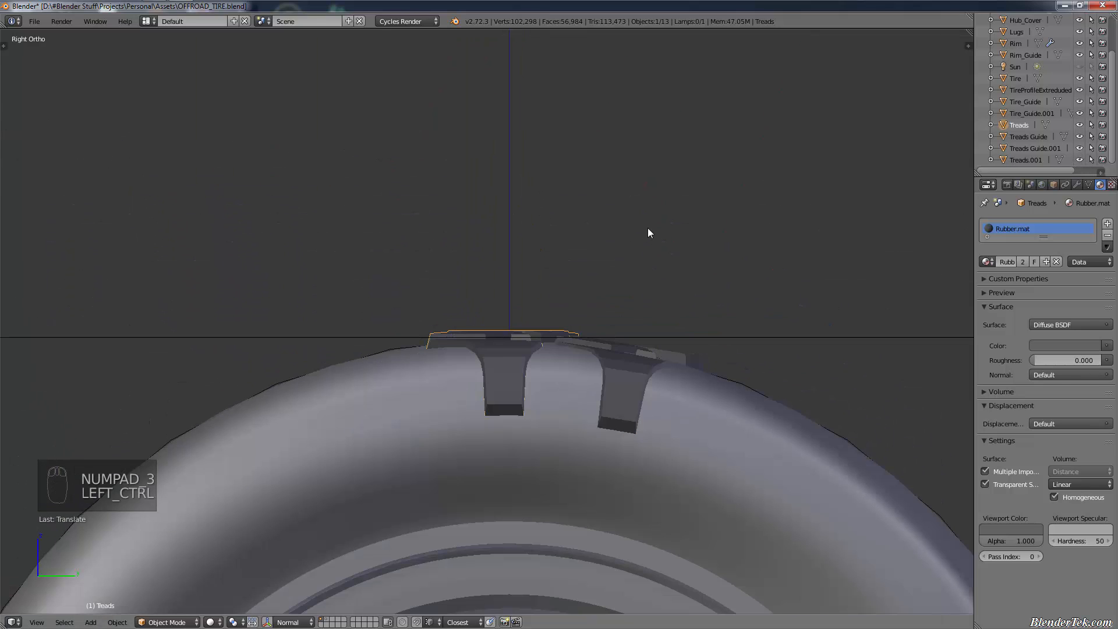
{"action": "middle_click_drag", "start_coordinate": [648, 228], "coordinate": [758, 459], "text": "ctrl"}
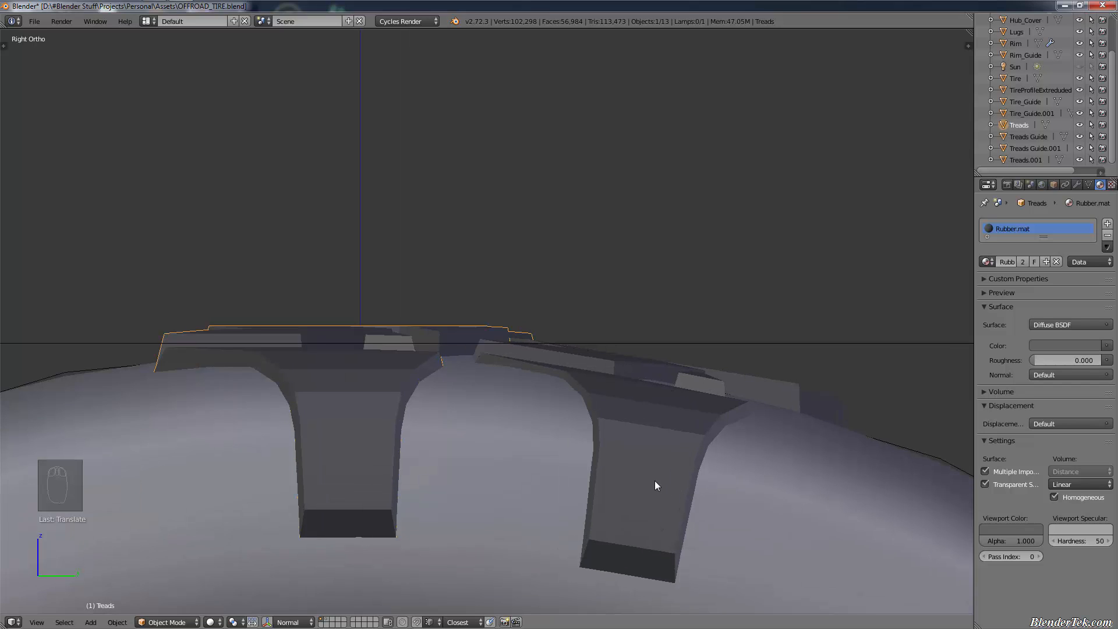
Raise the tread copy Treads.001 about 0.006 along global Z and rotate it about 2.5° to follow the tire's curve
{"action": "right_click", "coordinate": [664, 445]}
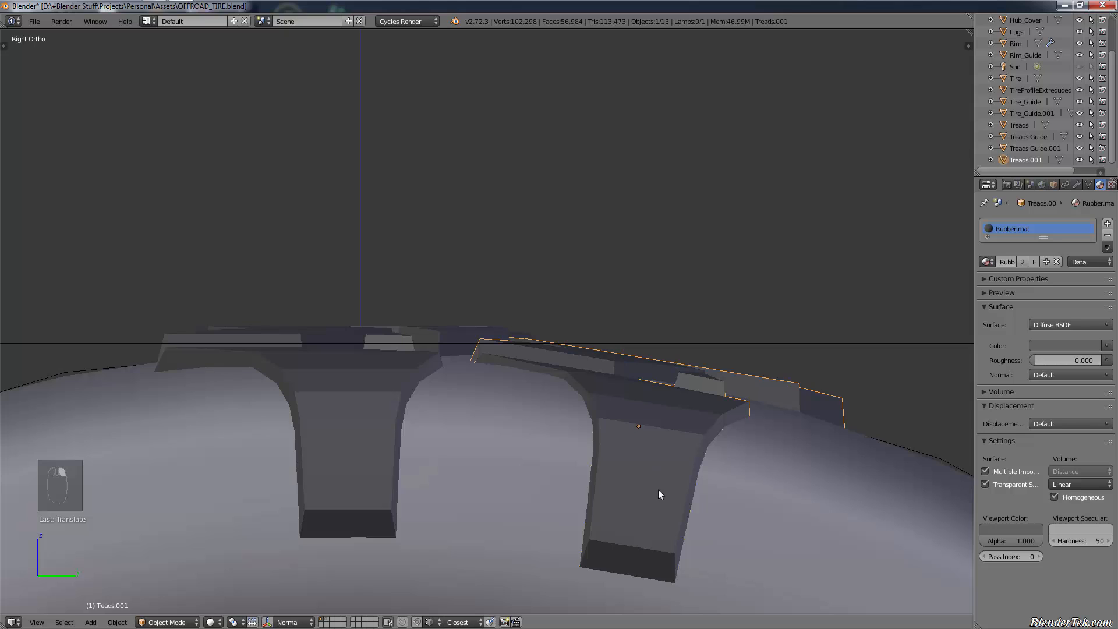
{"action": "key", "text": "g"}
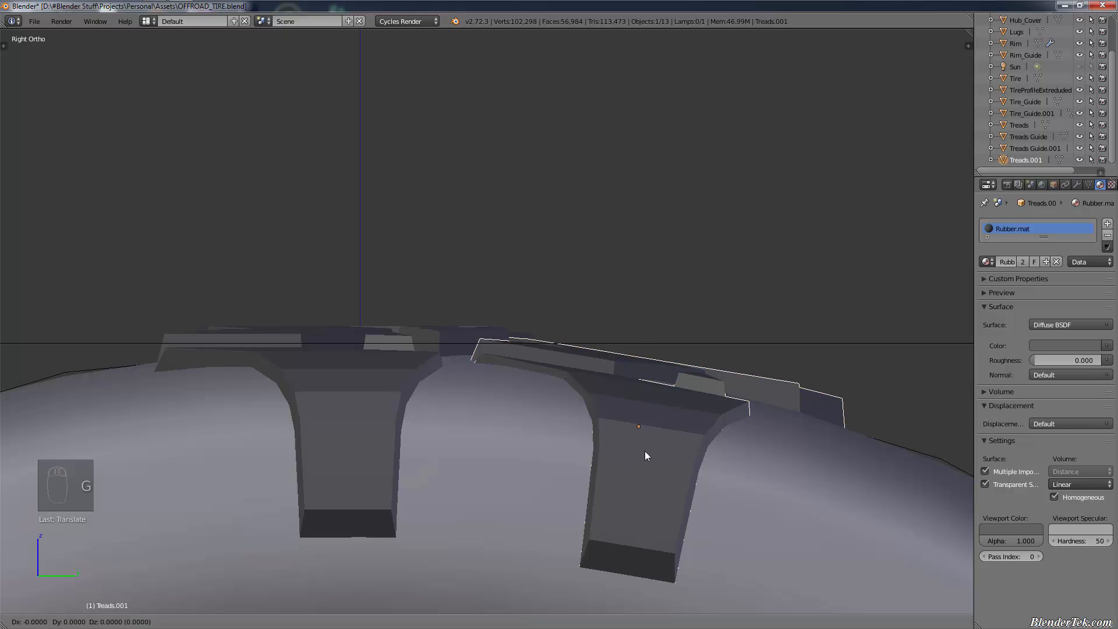
{"action": "key", "text": "z"}
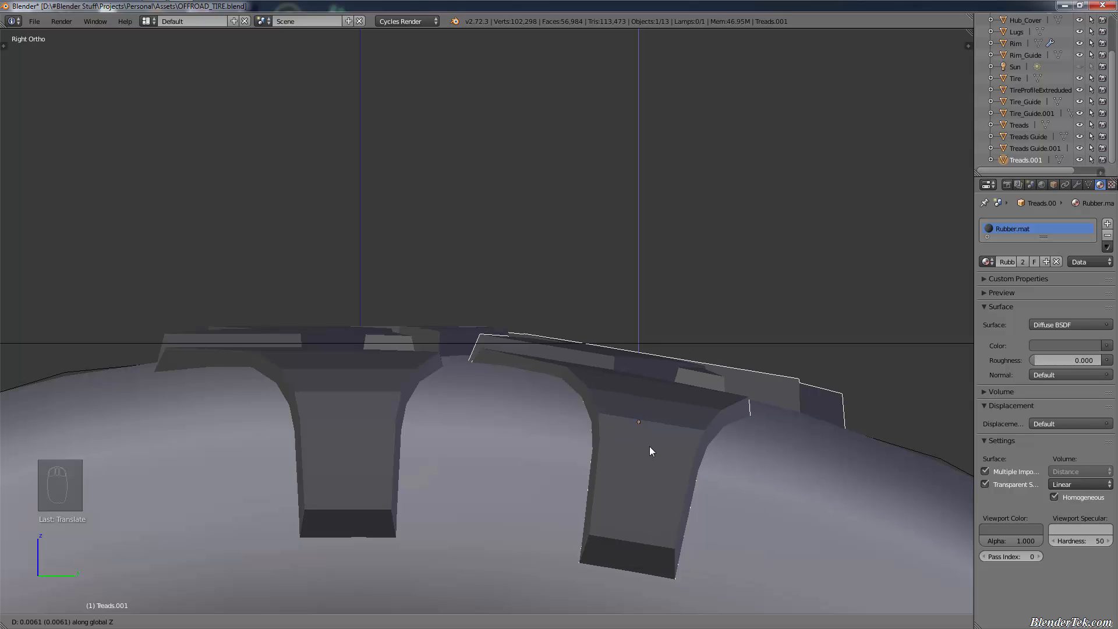
{"action": "left_click", "coordinate": [648, 446]}
{"action": "key", "text": "r"}
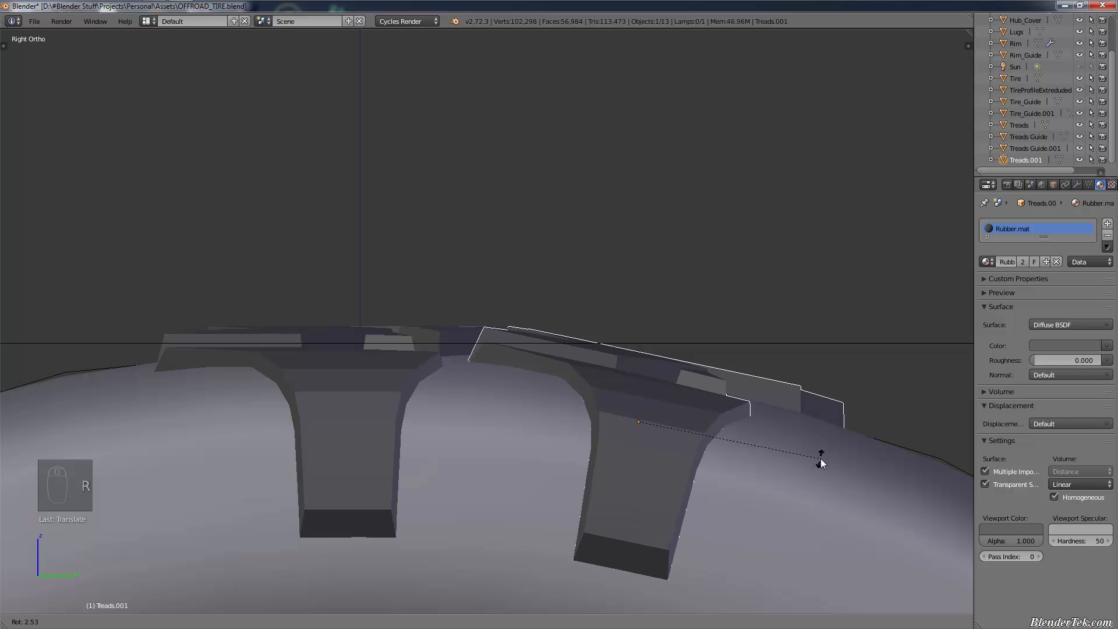
{"action": "left_click", "coordinate": [820, 459]}
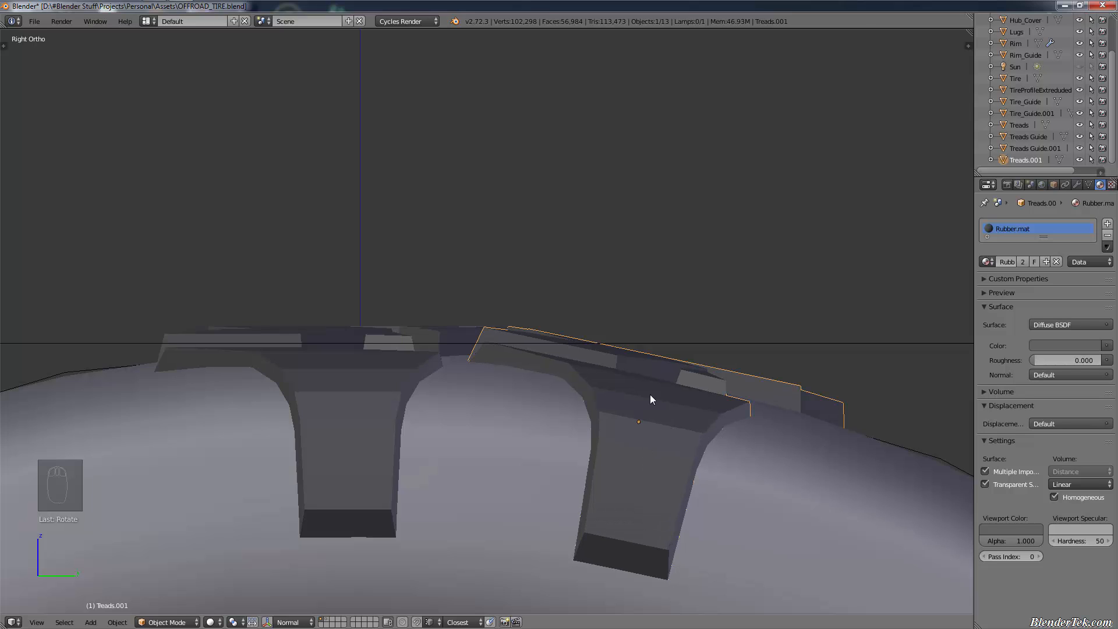
Join the tread copy Treads.001 into the original Treads object
{"action": "scroll", "coordinate": [681, 380], "scroll_direction": "down", "scroll_amount": 6}
{"action": "middle_click_drag", "start_coordinate": [727, 406], "coordinate": [484, 516], "text": "shift"}
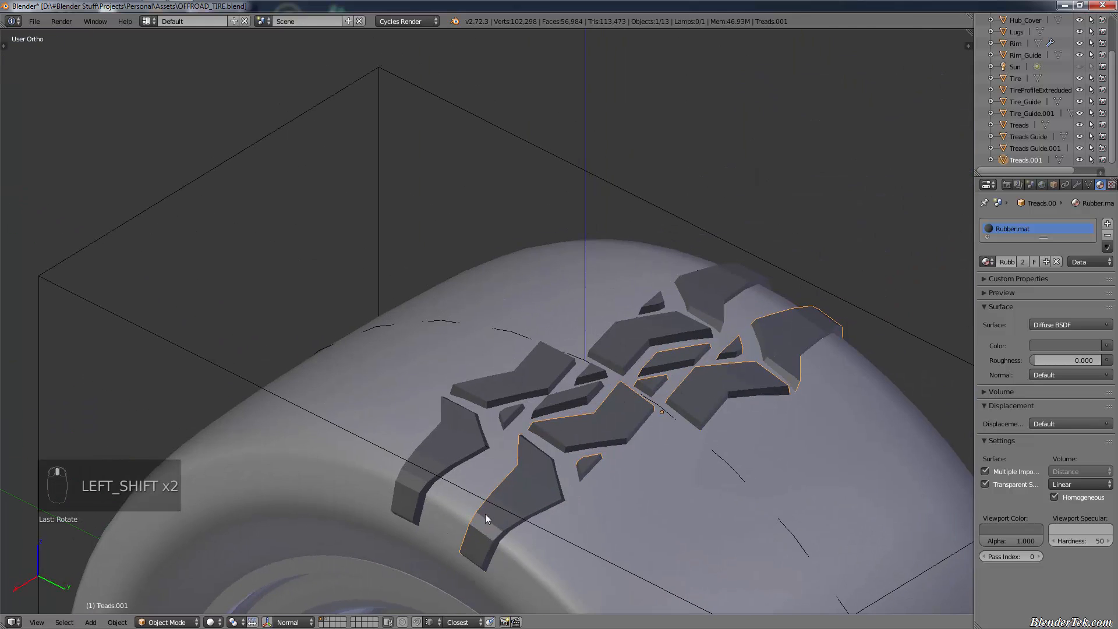
{"action": "right_click", "coordinate": [477, 431], "text": "shift"}
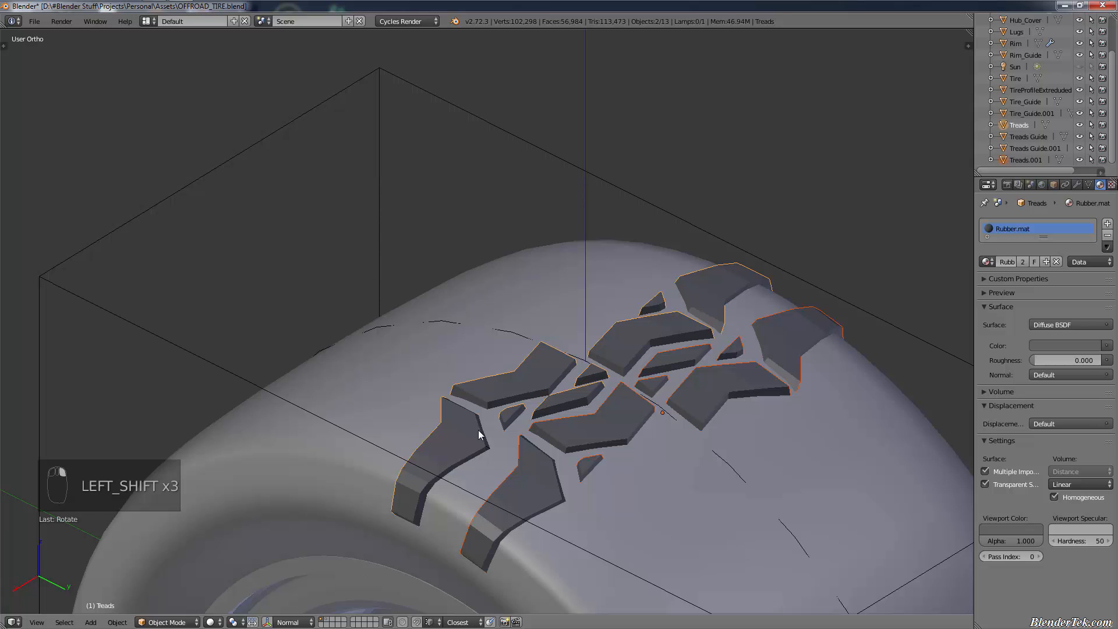
{"action": "key", "text": "ctrl+j"}
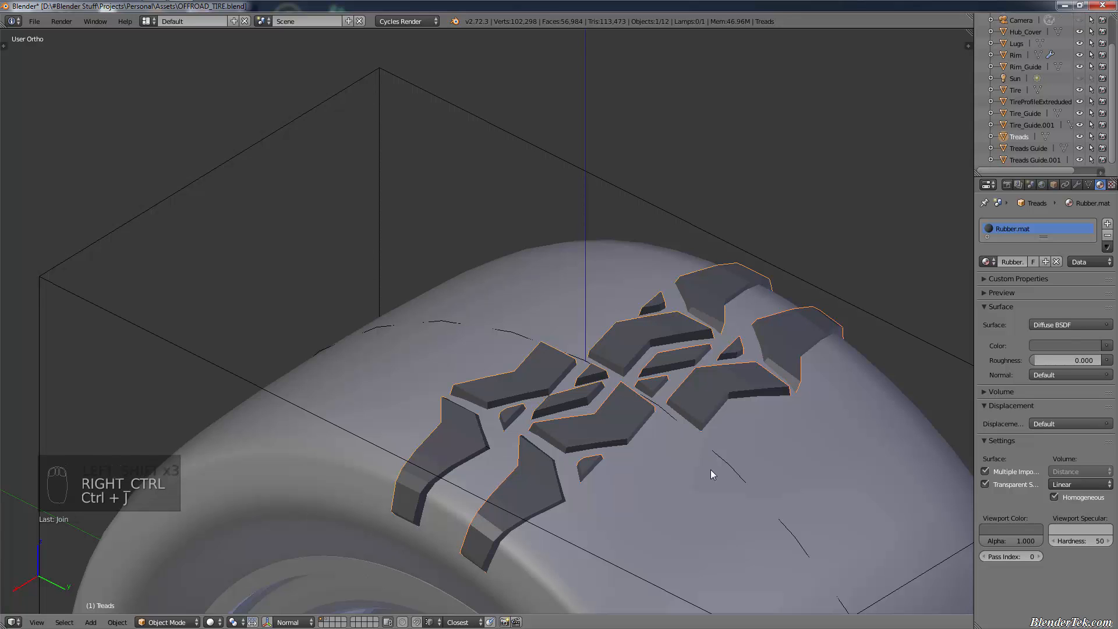
{"action": "key", "text": "g"}
{"action": "right_click", "coordinate": [662, 468]}
Snap the 3D cursor to the center and set the joined Treads object's origin to the 3D cursor at the wheel's hub
{"action": "scroll", "coordinate": [662, 466], "scroll_direction": "down", "scroll_amount": 4}
{"action": "middle_click_drag", "start_coordinate": [663, 565], "coordinate": [692, 524]}
{"action": "scroll", "coordinate": [689, 422], "scroll_direction": "down", "scroll_amount": 4}
{"action": "middle_click_drag", "start_coordinate": [693, 484], "coordinate": [663, 461], "text": "shift"}
{"action": "scroll", "coordinate": [664, 459], "scroll_direction": "up", "scroll_amount": 2}
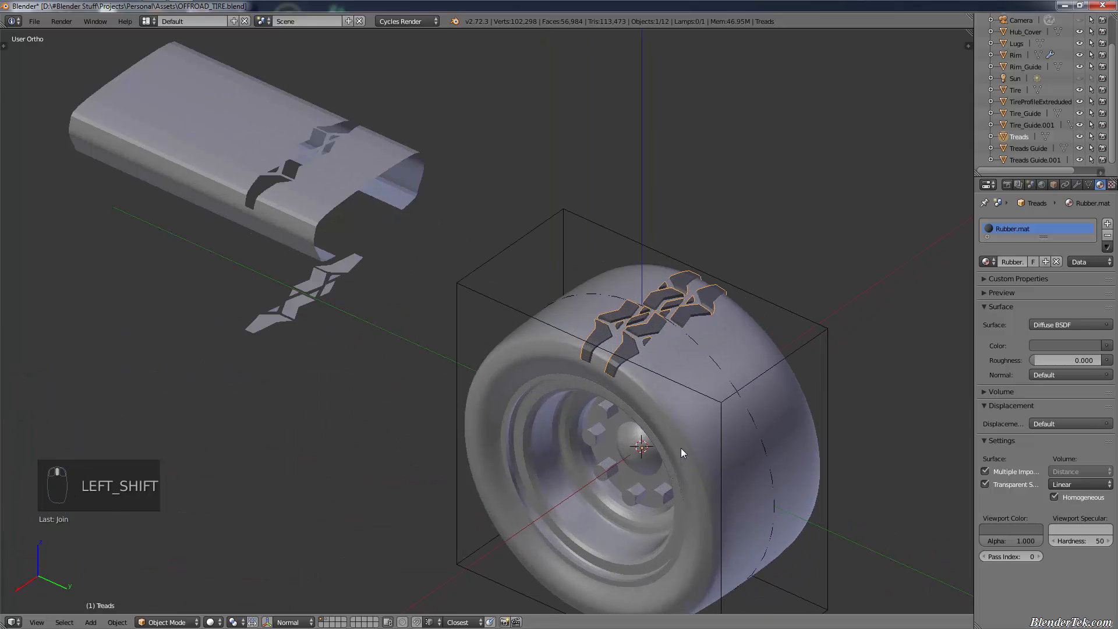
{"action": "middle_click_drag", "start_coordinate": [697, 406], "coordinate": [730, 384]}
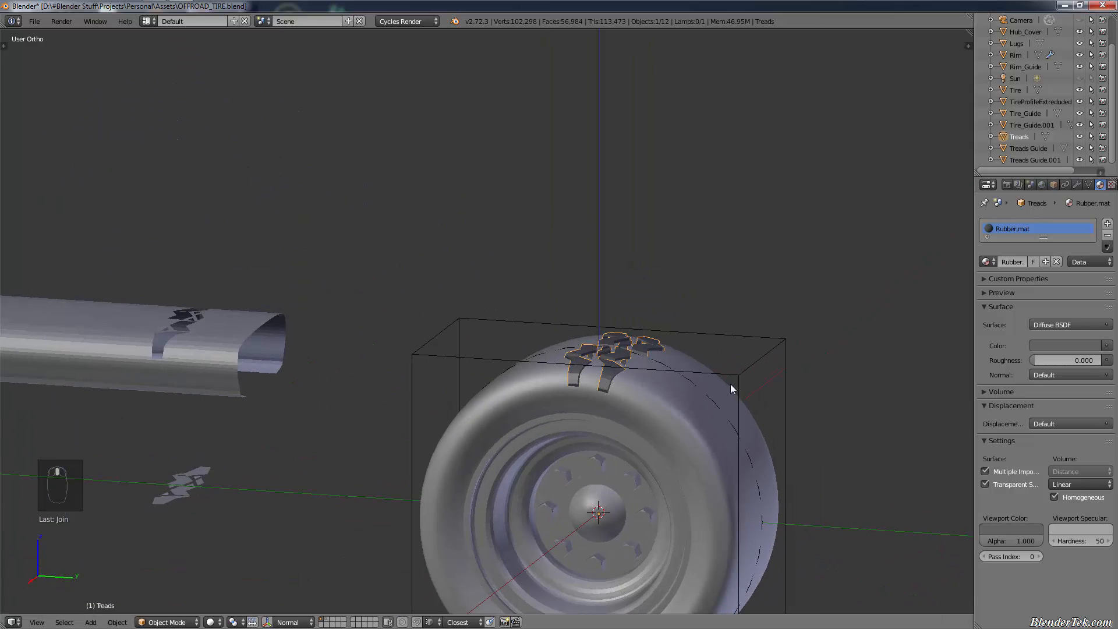
{"action": "scroll", "coordinate": [577, 517], "scroll_direction": "up", "scroll_amount": 2}
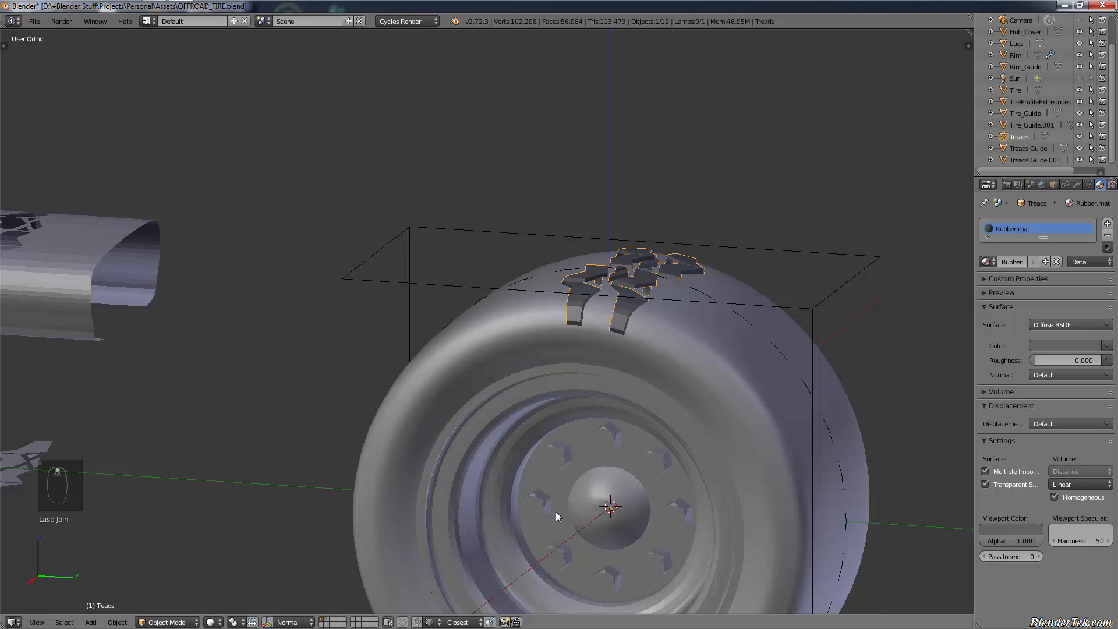
{"action": "key", "text": "KP_1"}
{"action": "key", "text": "KP_3"}
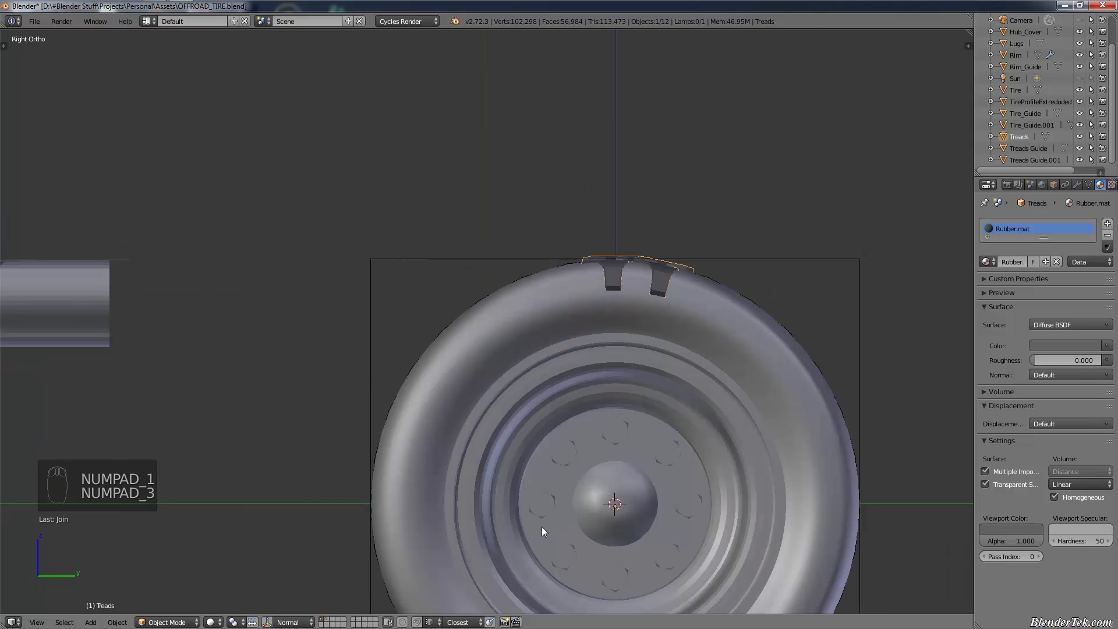
{"action": "key", "text": "shift+s"}
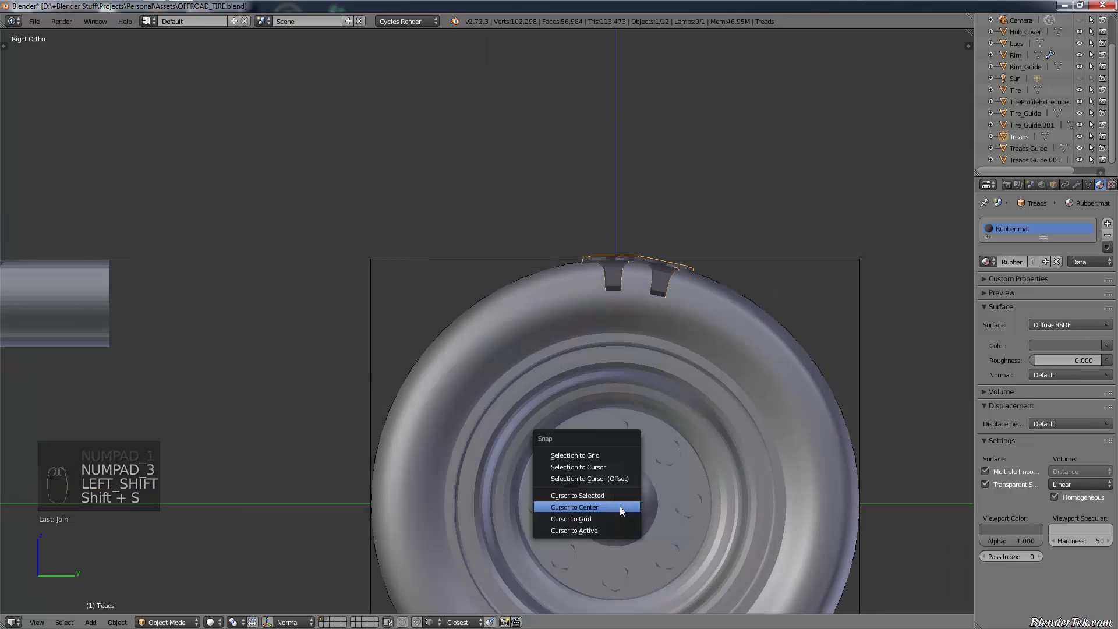
{"action": "left_click", "coordinate": [619, 505]}
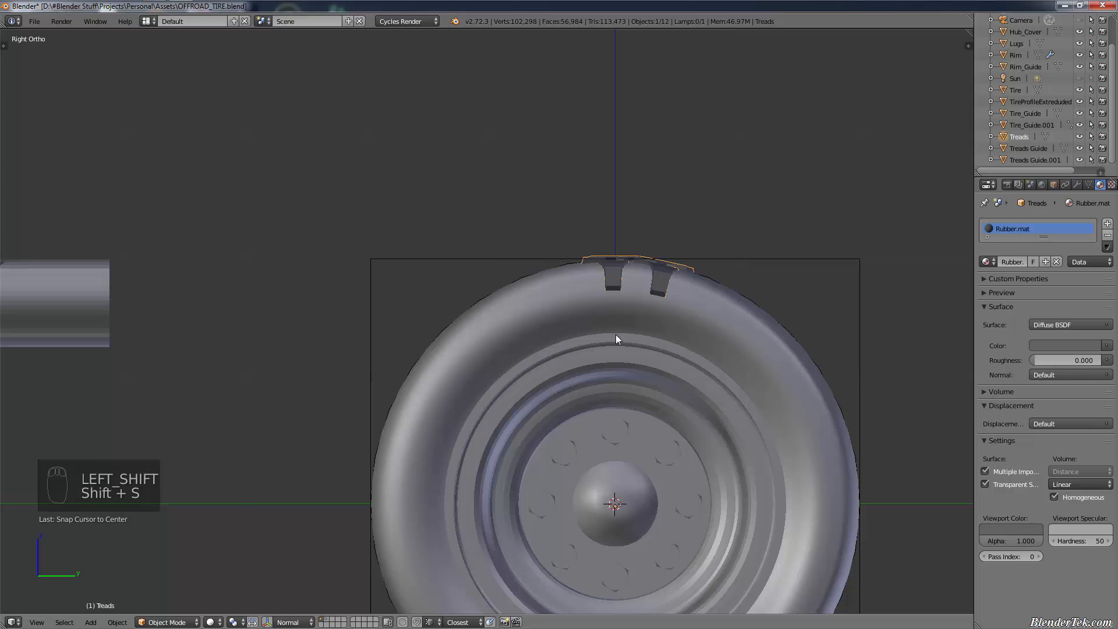
{"action": "key", "text": "ctrl+alt+shift+c"}
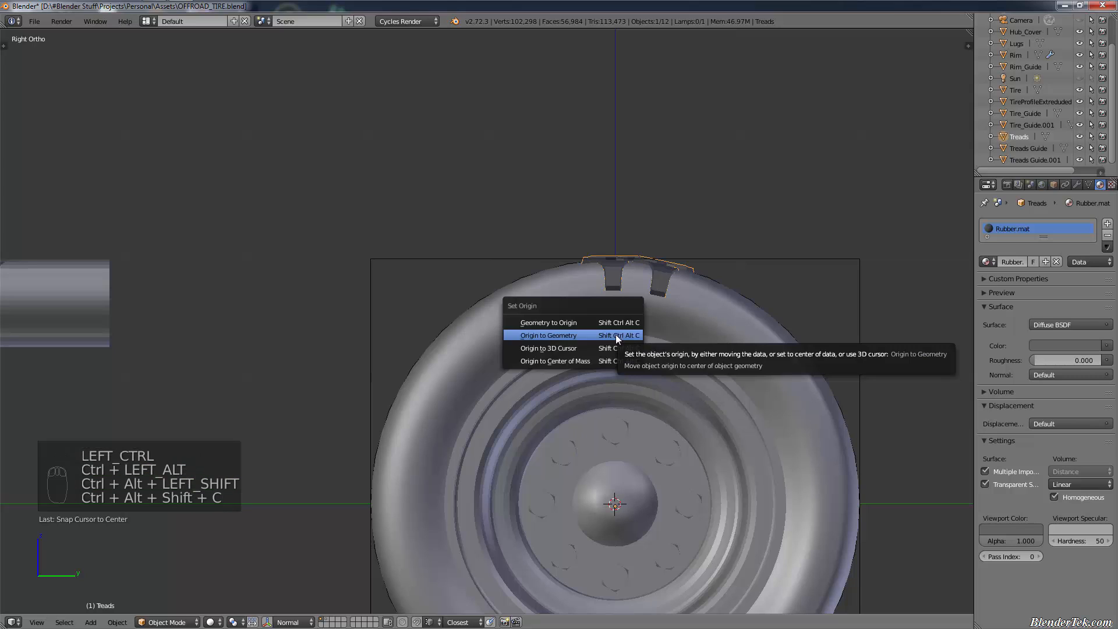
{"action": "left_click", "coordinate": [612, 347]}
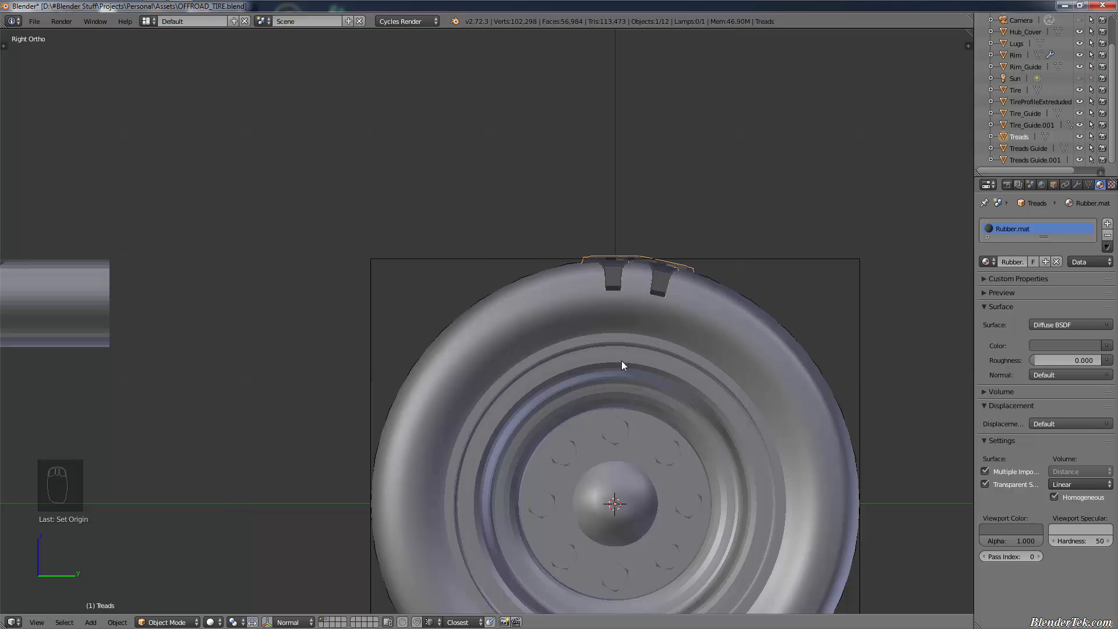
Try adding a modifier to the joined Treads object to repeat the tread section around the tire
{"action": "right_click", "coordinate": [762, 330]}
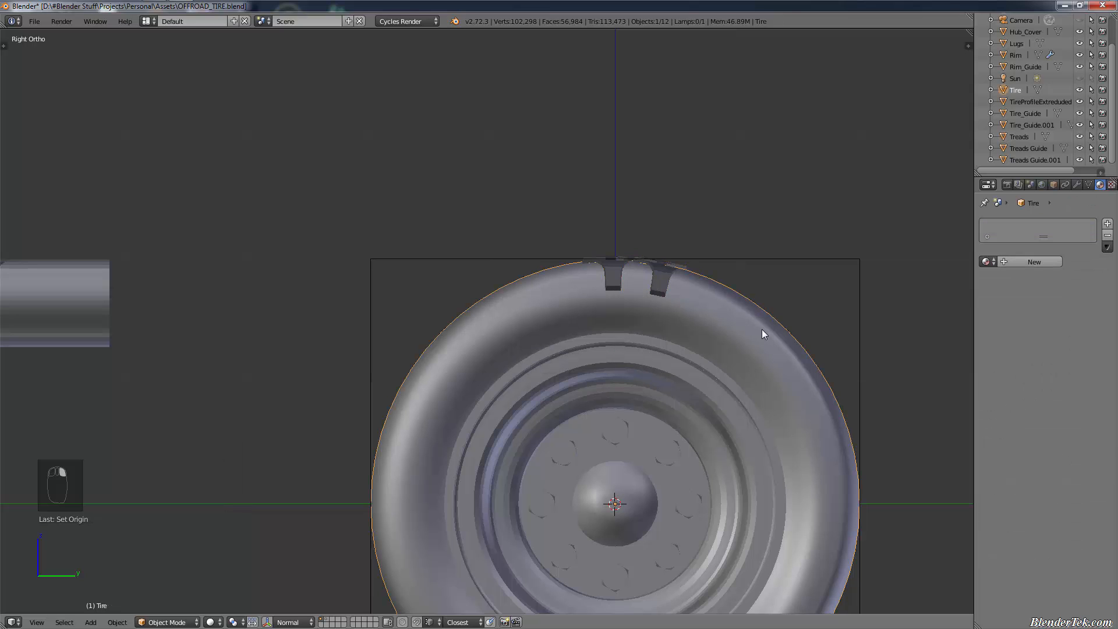
{"action": "middle_click_drag", "start_coordinate": [850, 239], "coordinate": [714, 174]}
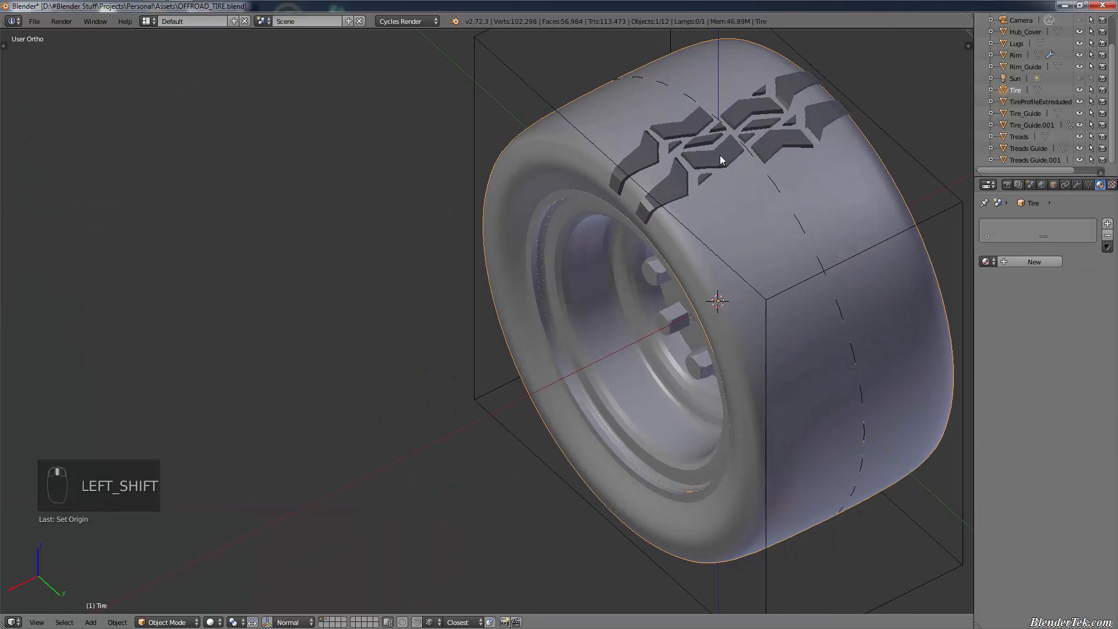
{"action": "right_click", "coordinate": [719, 155]}
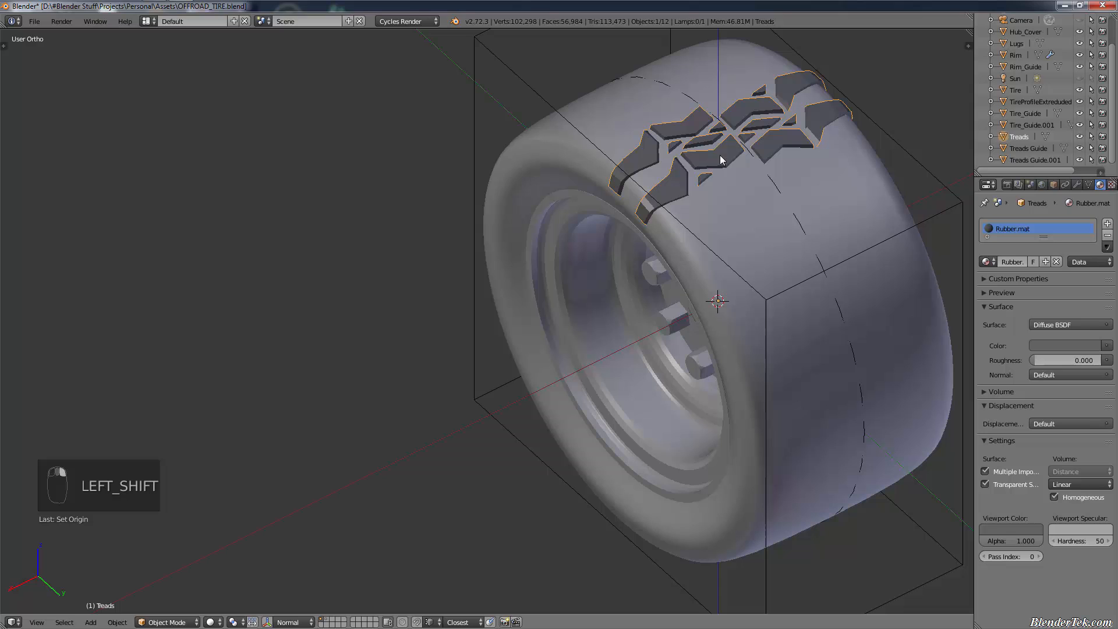
{"action": "left_click", "coordinate": [1076, 185]}
{"action": "left_click", "coordinate": [1044, 223]}
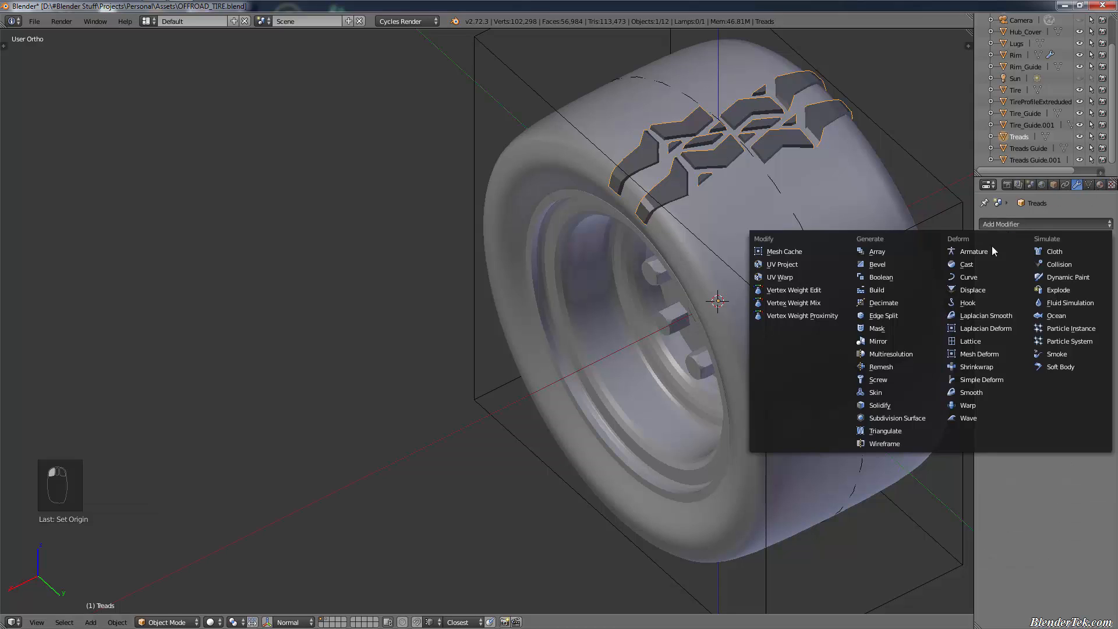
{"action": "left_click", "coordinate": [931, 259]}
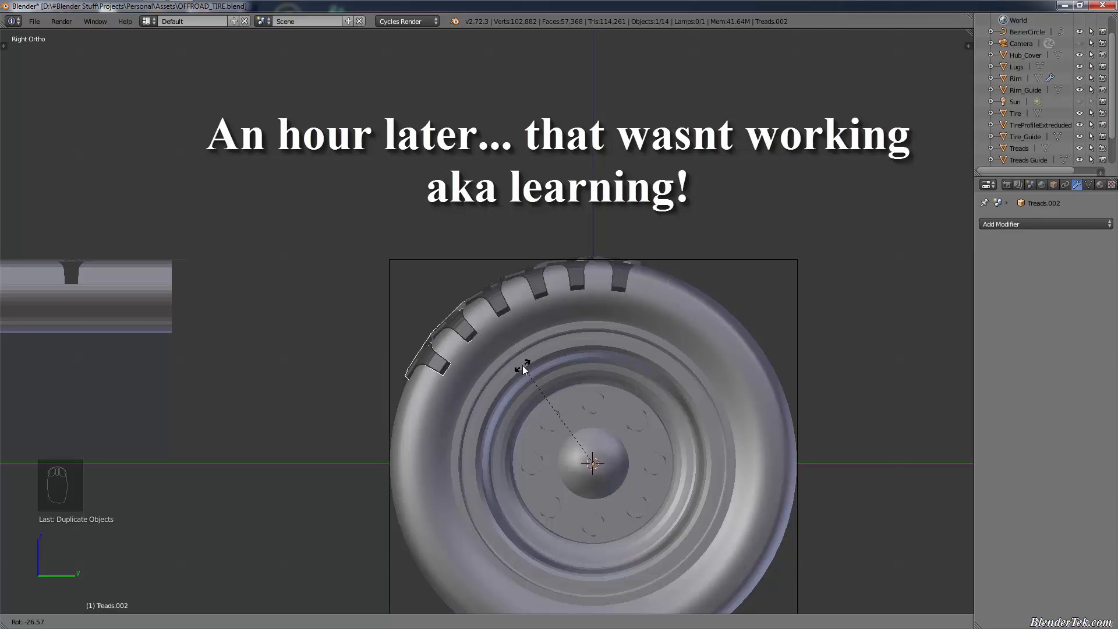
Rotate the duplicated tread section Treads.002 by -25° around the wheel's center in right view
{"action": "type", "text": "-25./"}
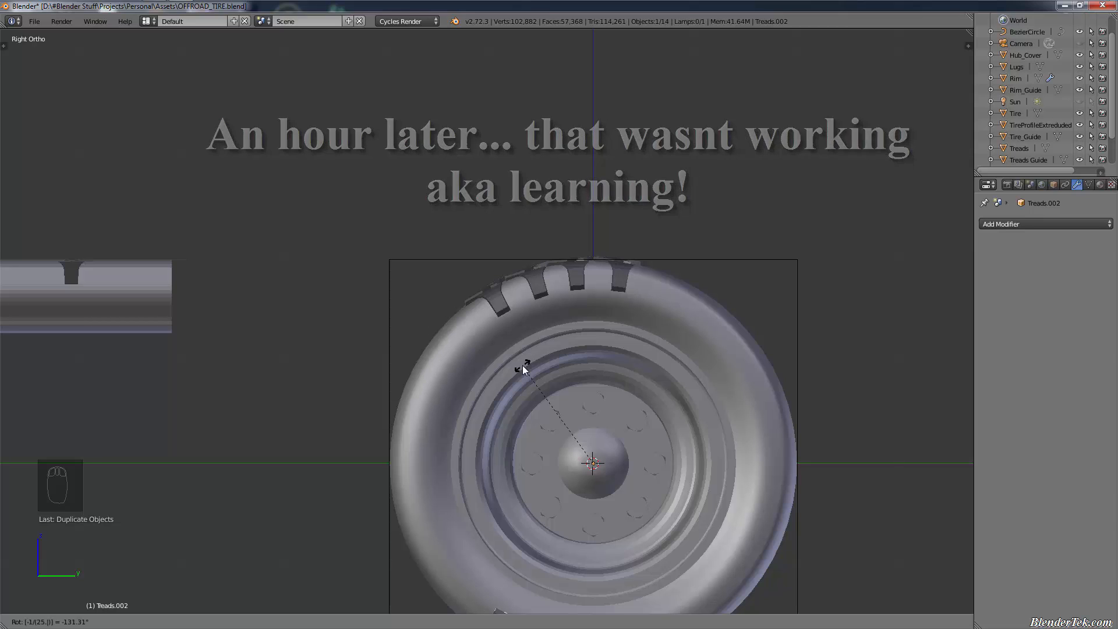
{"action": "key", "text": "BackSpace"}
{"action": "key", "text": "BackSpace"}
{"action": "key", "text": "BackSpace"}
{"action": "key", "text": "BackSpace"}
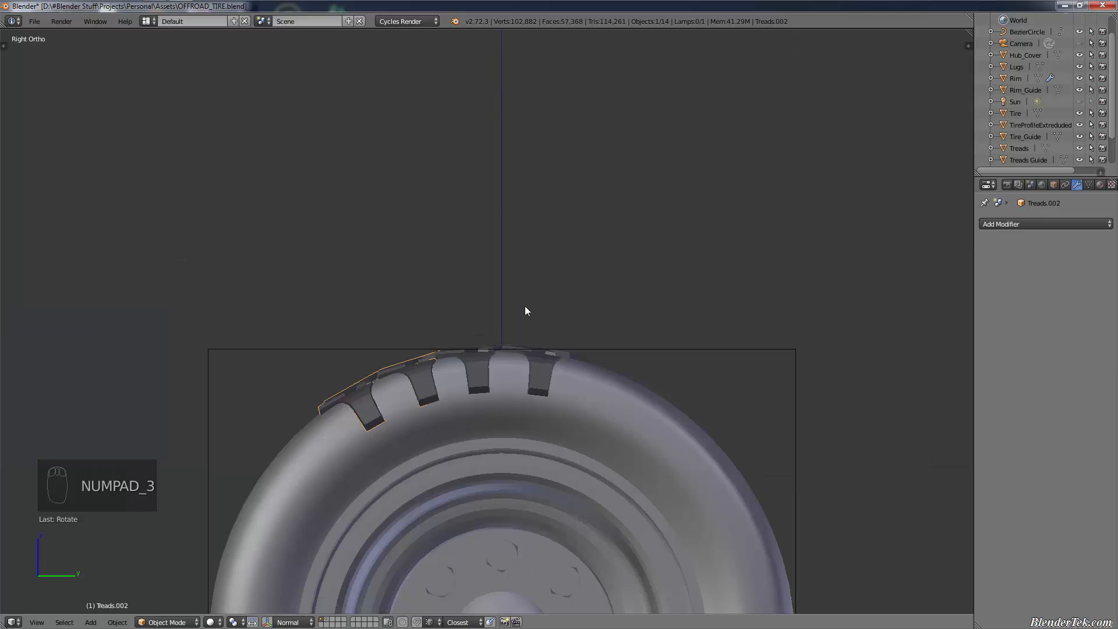
Examine how the rotated tread section Treads.002 lines up with the original section on the tire from several angles
{"action": "scroll", "coordinate": [526, 306], "scroll_direction": "down", "scroll_amount": 3}
{"action": "middle_click_drag", "start_coordinate": [511, 326], "coordinate": [472, 317]}
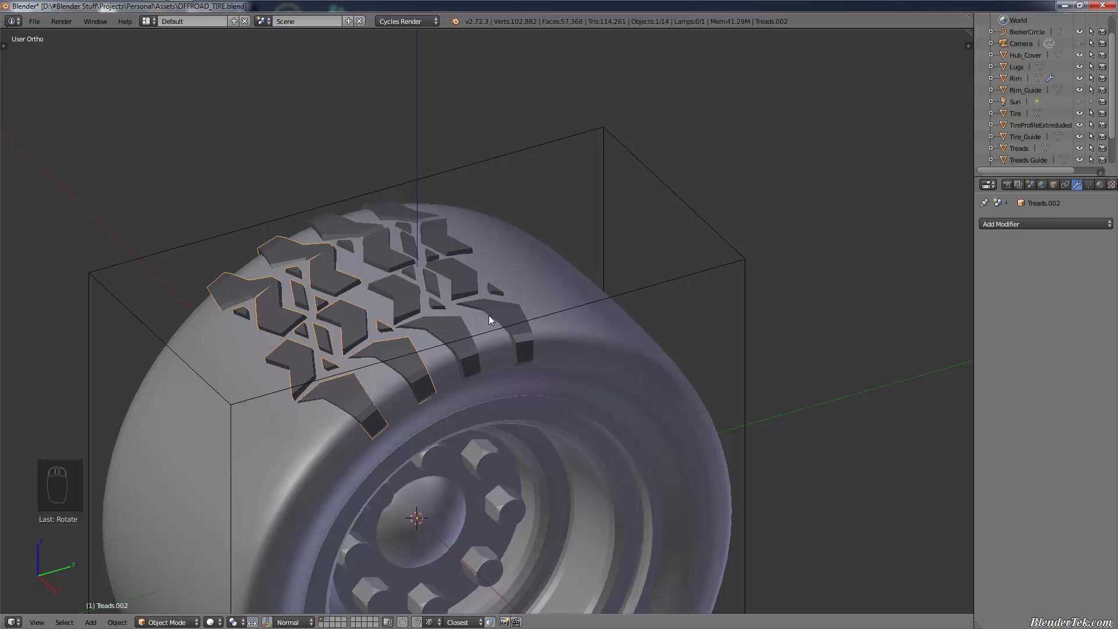
{"action": "middle_click_drag", "start_coordinate": [353, 385], "coordinate": [499, 397]}
{"action": "scroll", "coordinate": [492, 397], "scroll_direction": "down", "scroll_amount": 4}
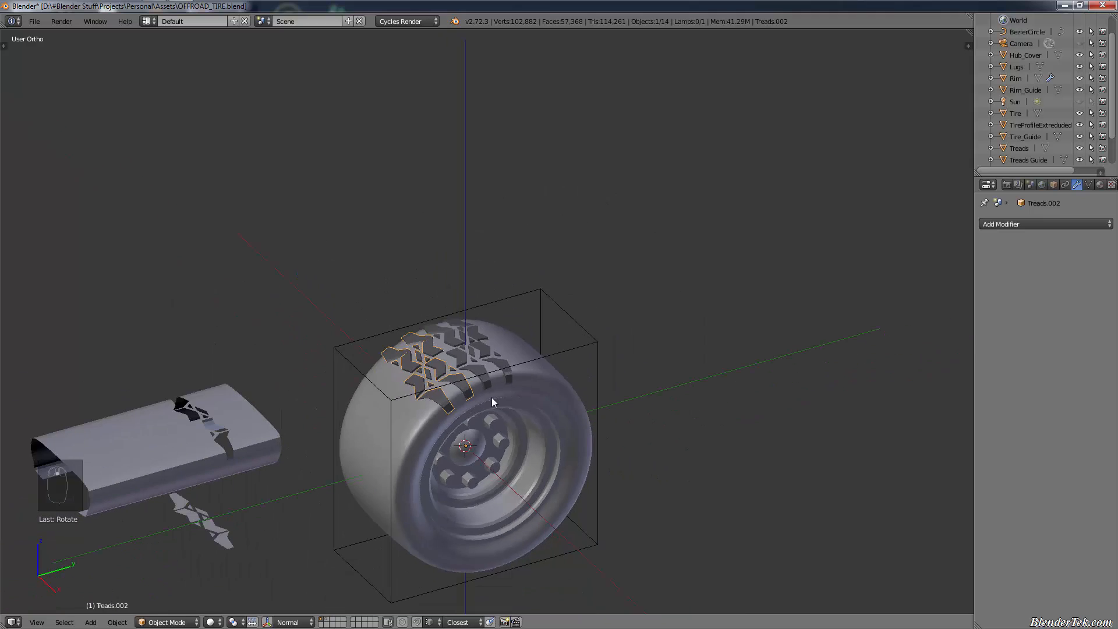
{"action": "key", "text": "KP_3"}
{"action": "scroll", "coordinate": [484, 449], "scroll_direction": "up", "scroll_amount": 3}
{"action": "middle_click_drag", "start_coordinate": [477, 450], "coordinate": [484, 327], "text": "shift"}
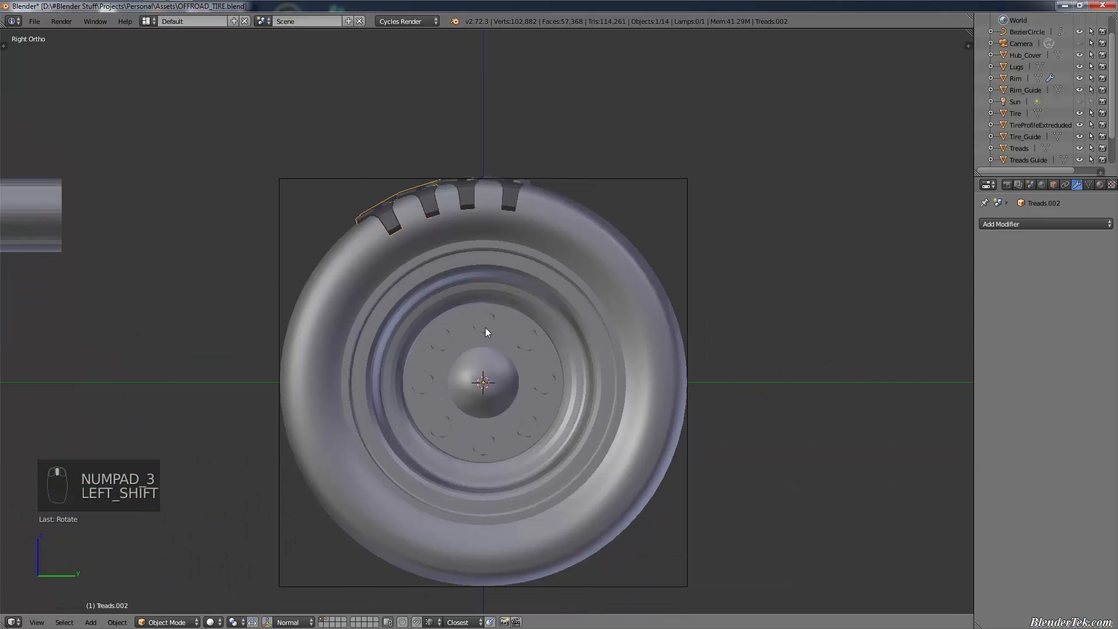
{"action": "key", "text": "shift+d"}
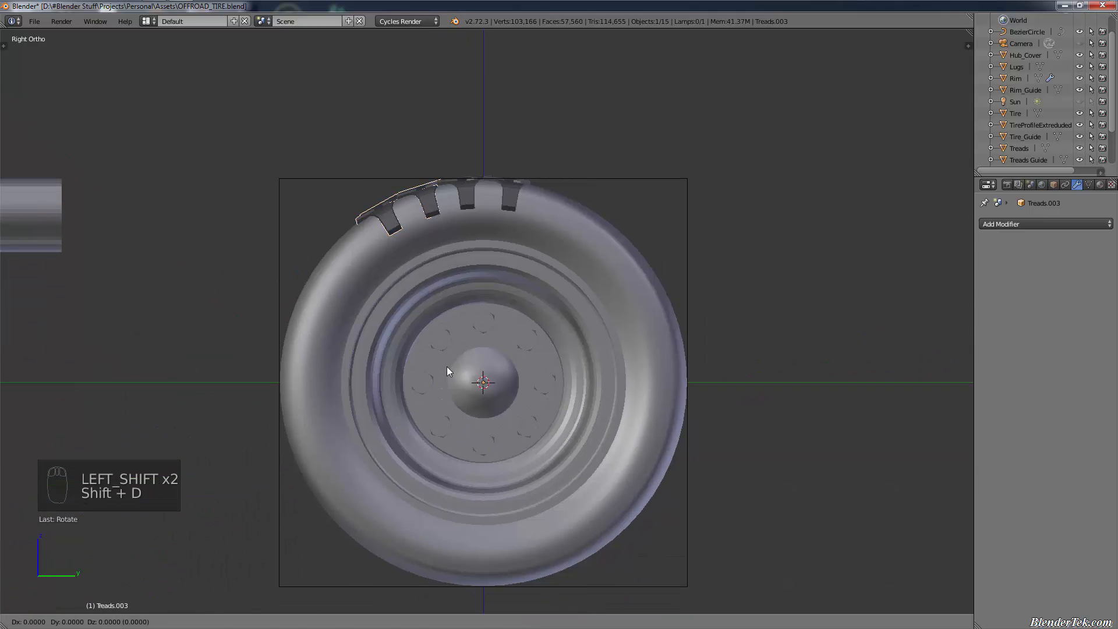
{"action": "key", "text": "ctrl+z"}
{"action": "key", "text": "ctrl+z"}
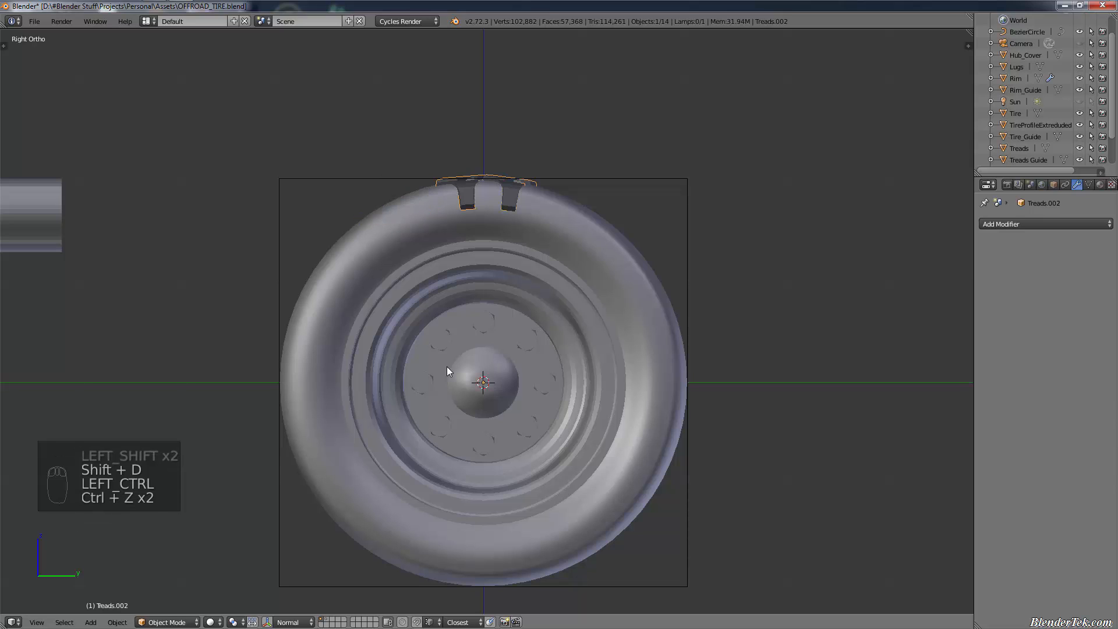
{"action": "key", "text": "ctrl+shift+z"}
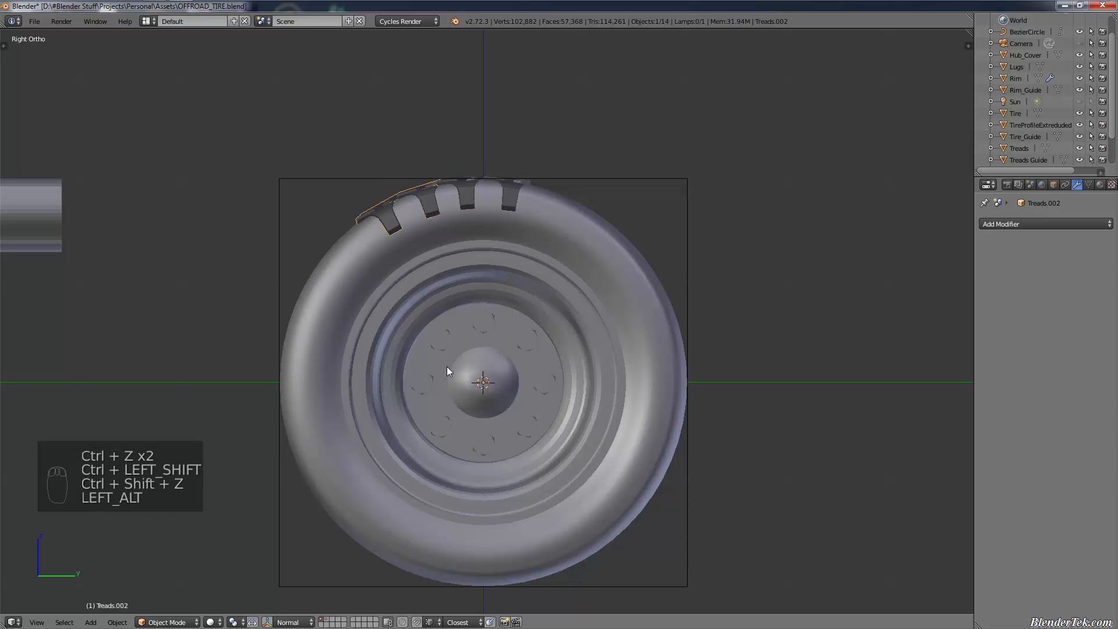
Make a linked duplicate of the tread section Treads.002 and rotate it by -25° around the wheel's center
{"action": "key", "text": "alt+d"}
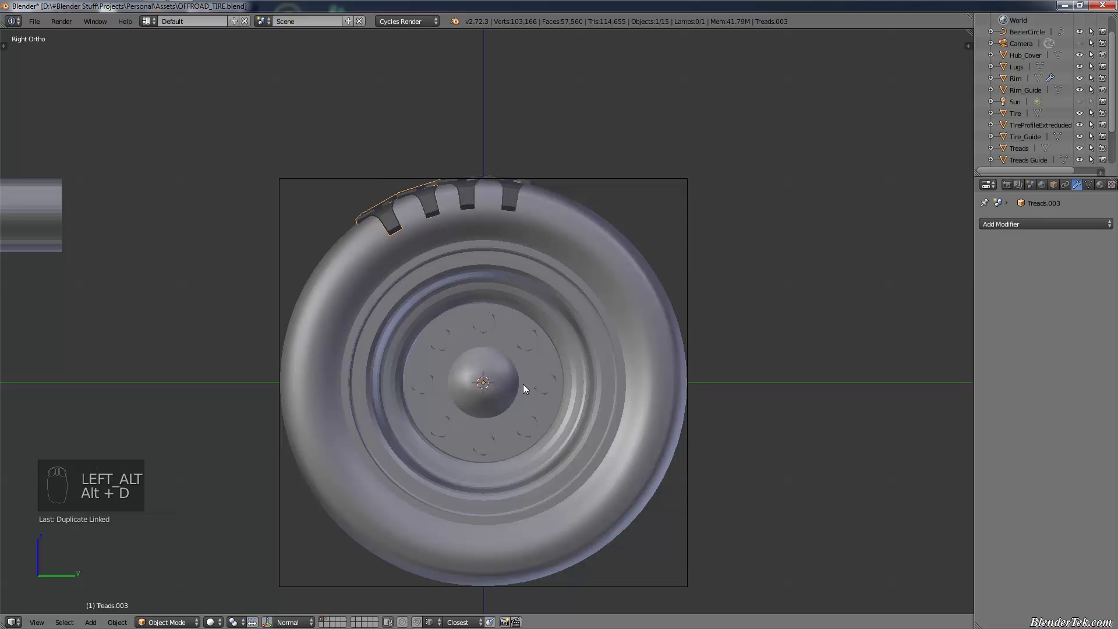
{"action": "type", "text": "r-25"}
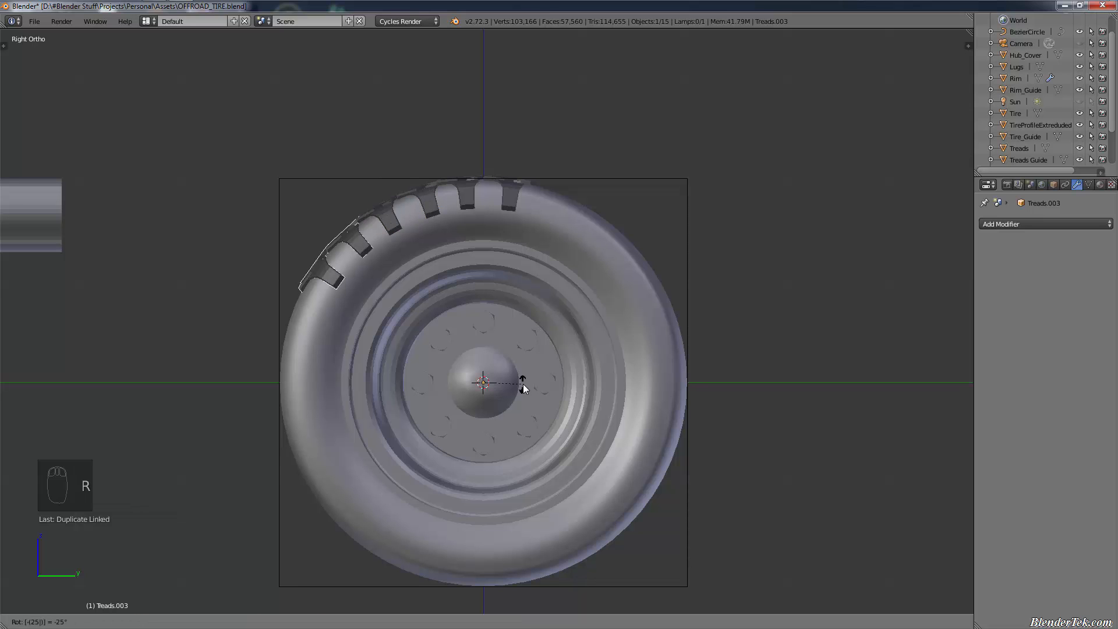
{"action": "key", "text": "Return"}
{"action": "mouse_move", "coordinate": [568, 249]}
{"action": "middle_mouse_down"}
{"action": "mouse_move", "coordinate": [600, 274]}
{"action": "mouse_move", "coordinate": [585, 263]}
{"action": "middle_mouse_up"}
{"action": "key", "text": "KP_3"}
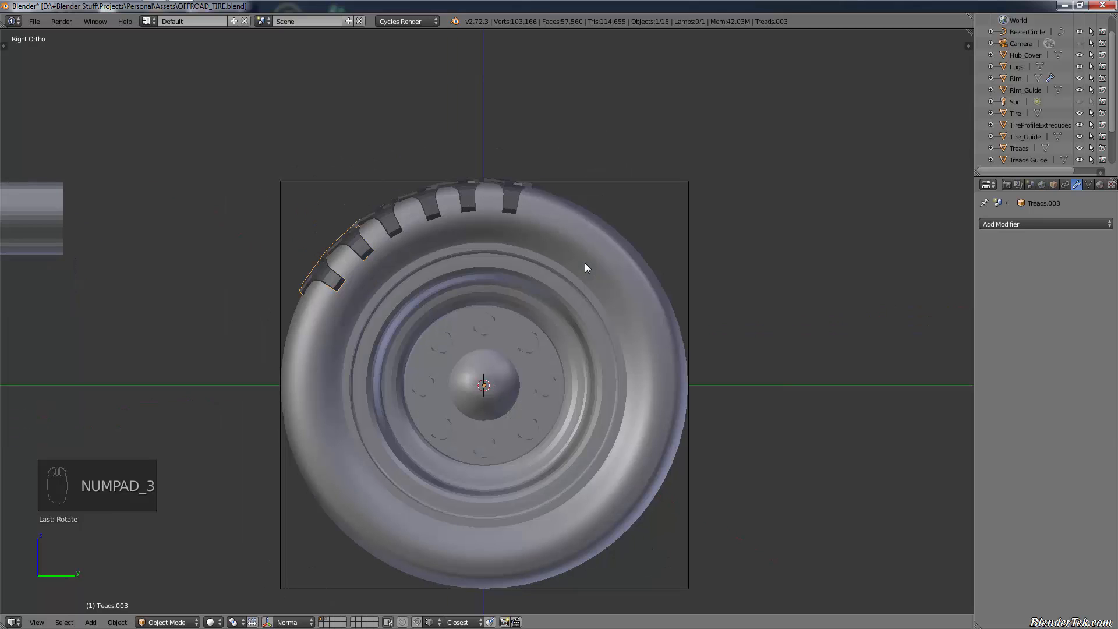
Repeat linked duplicates of the tread section from Treads.004 through Treads.014, rotating each by -25° around the wheel's center
{"action": "key", "text": "alt+d"}
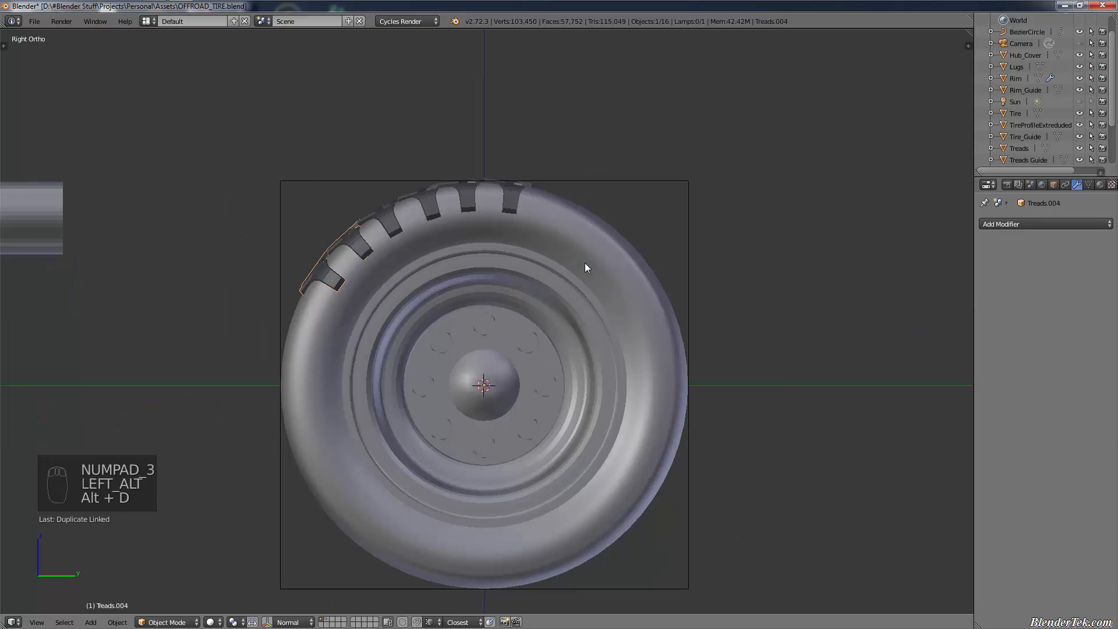
{"action": "key", "text": "r"}
{"action": "key", "text": "alt+d"}
{"action": "key", "text": "r"}
{"action": "left_click", "coordinate": [475, 346]}
{"action": "key", "text": "alt+d"}
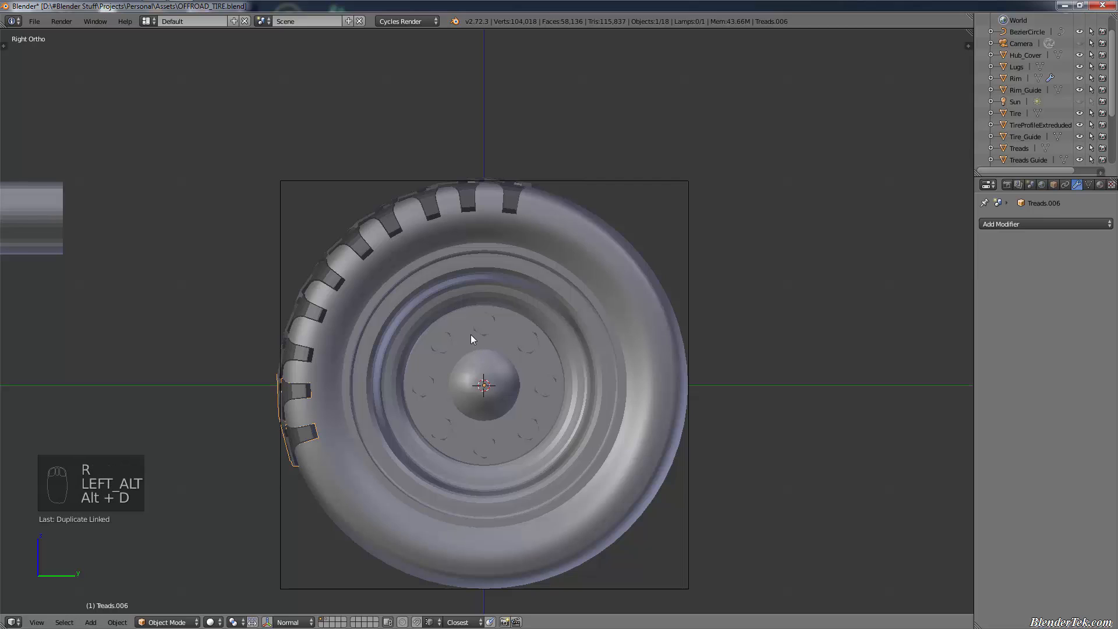
{"action": "key", "text": "r"}
{"action": "left_click", "coordinate": [470, 334]}
{"action": "key", "text": "alt+d"}
{"action": "key", "text": "r"}
{"action": "left_click", "coordinate": [471, 334]}
{"action": "key", "text": "alt+d"}
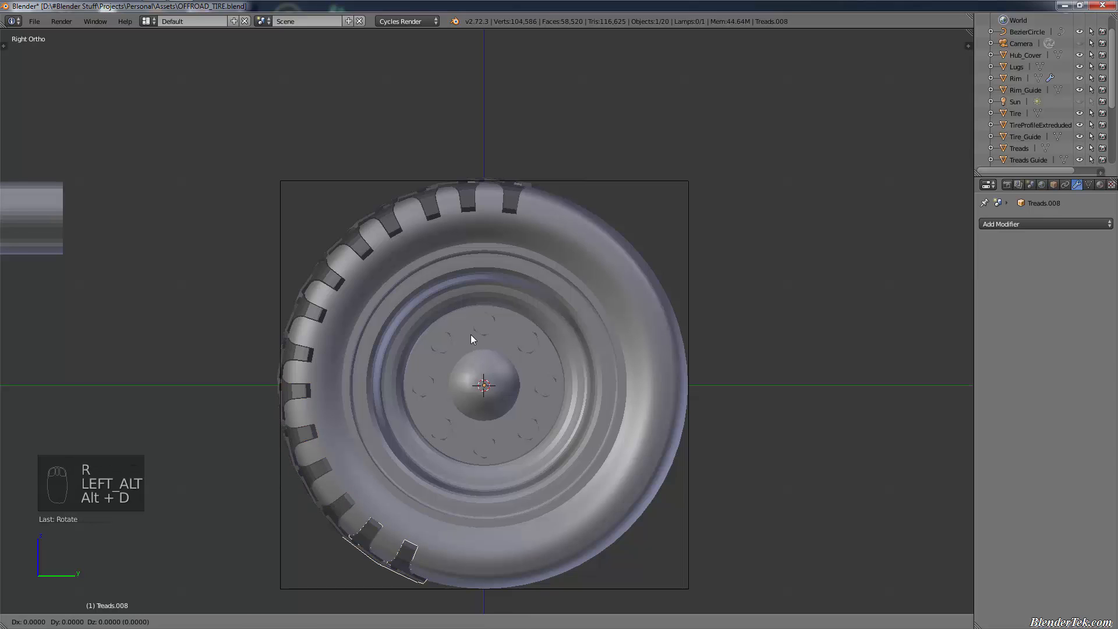
{"action": "key", "text": "r"}
{"action": "left_click", "coordinate": [470, 334]}
{"action": "key", "text": "alt+d"}
{"action": "key", "text": "r"}
{"action": "left_click", "coordinate": [470, 334]}
{"action": "key", "text": "alt+d"}
{"action": "key", "text": "r"}
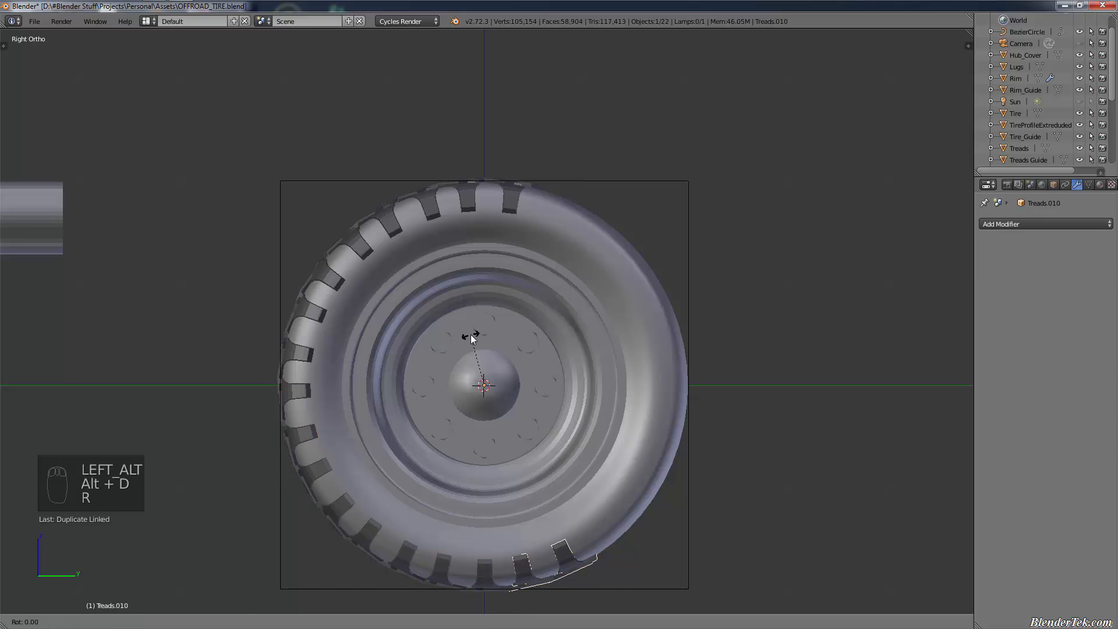
{"action": "left_click", "coordinate": [471, 334]}
{"action": "key", "text": "alt+d"}
{"action": "key", "text": "r"}
{"action": "left_click", "coordinate": [470, 334]}
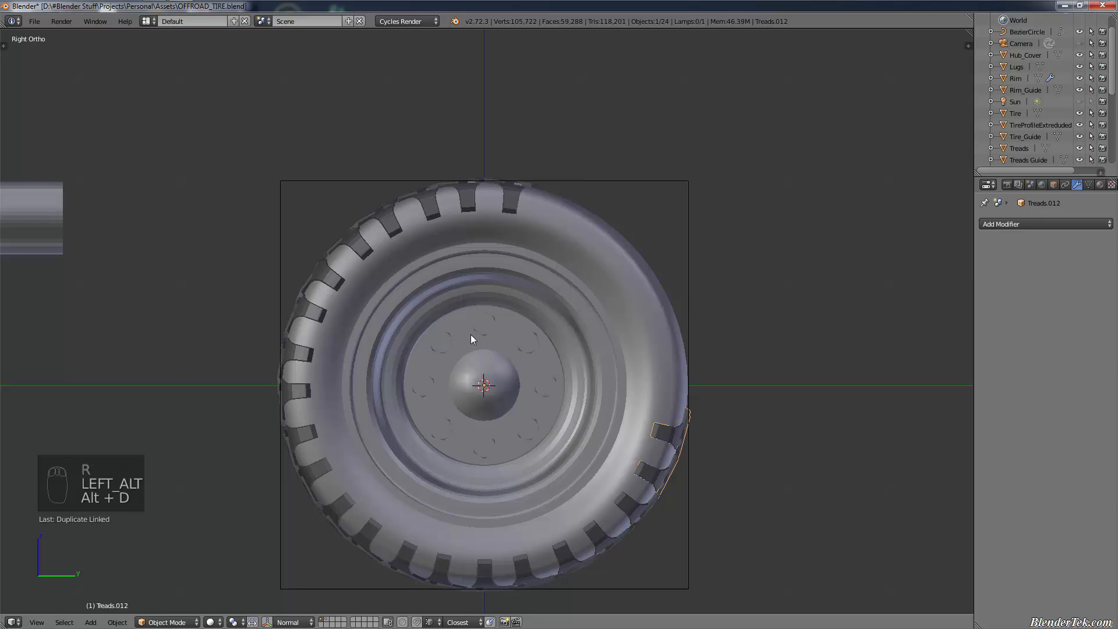
{"action": "left_click", "coordinate": [471, 335]}
{"action": "key", "text": "alt+d"}
{"action": "key", "text": "r"}
{"action": "left_click", "coordinate": [459, 294]}
{"action": "key", "text": "alt+d"}
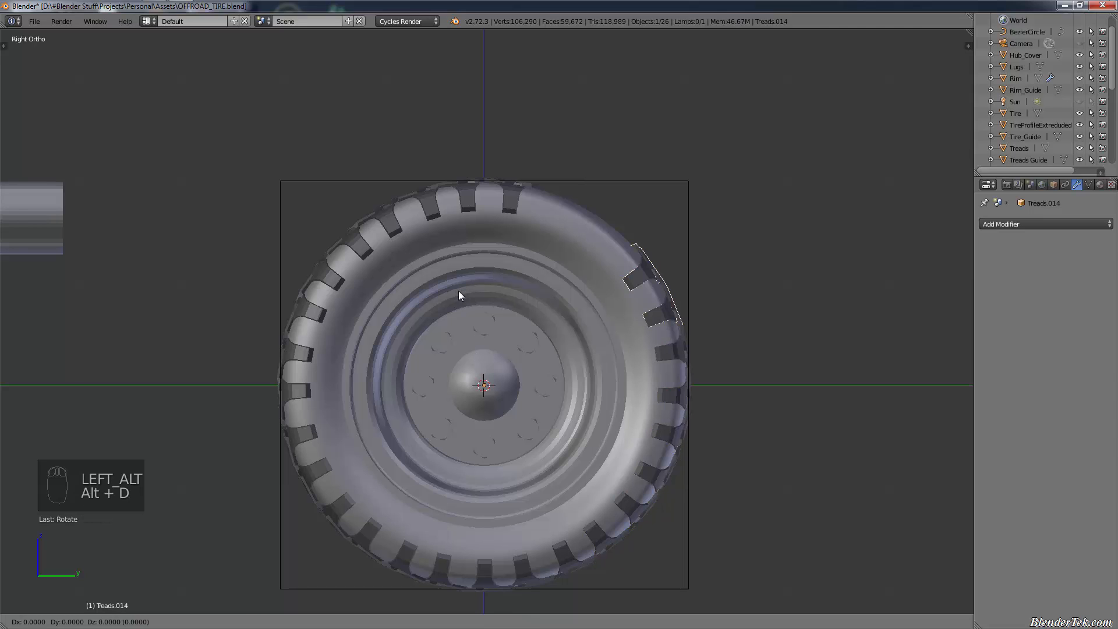
{"action": "key", "text": "r"}
{"action": "left_click", "coordinate": [458, 296]}
Deselect everything and save the file over the existing OFFROAD_TIRE.blend
{"action": "key", "text": "a"}
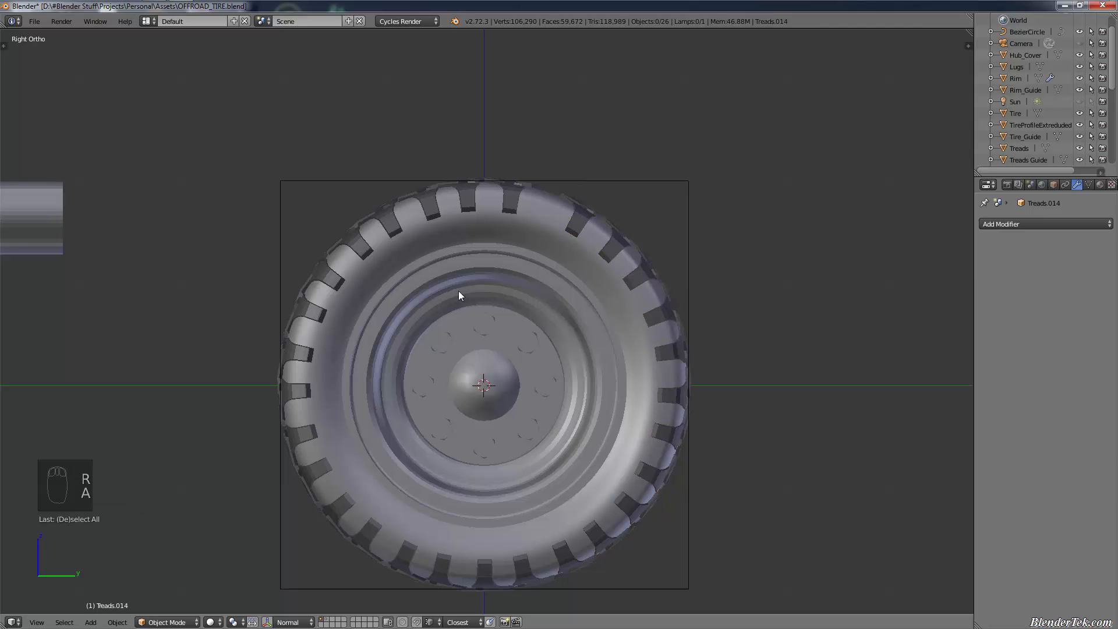
{"action": "key", "text": "ctrl+s"}
{"action": "left_click", "coordinate": [247, 210]}
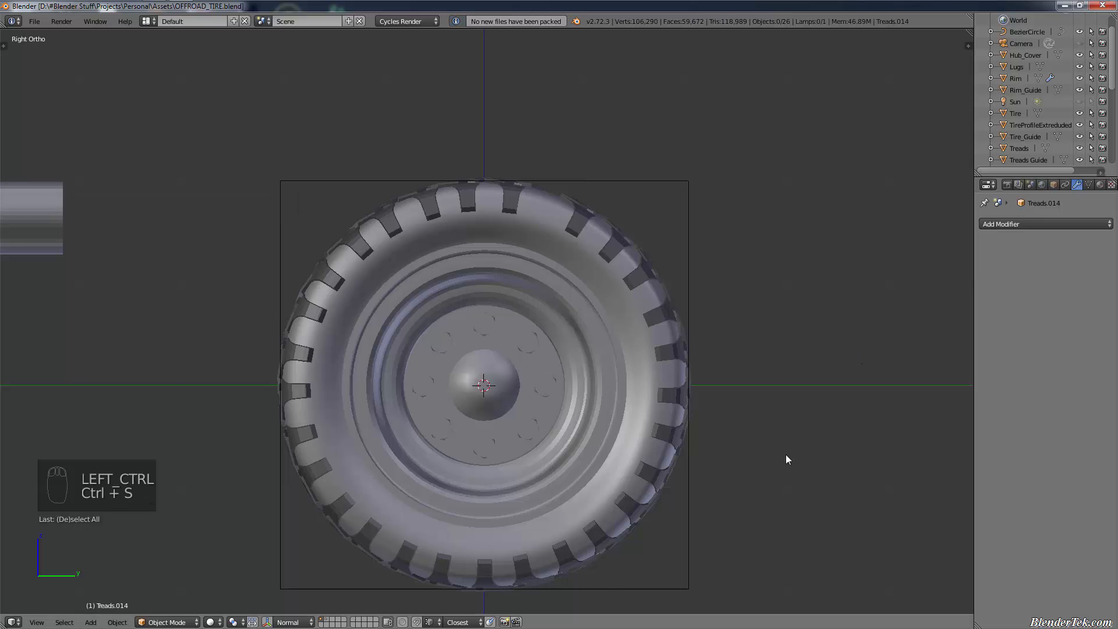
Examine the tread all around the tire and the gap between the first and last tread sections
{"action": "middle_click_drag", "start_coordinate": [592, 347], "coordinate": [518, 379]}
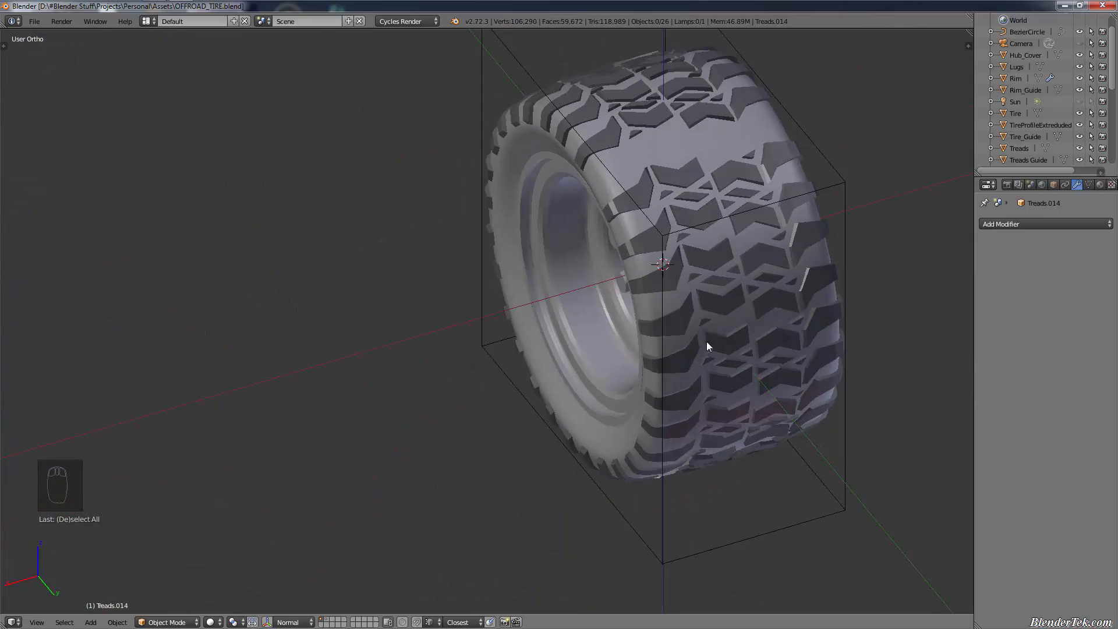
{"action": "scroll", "coordinate": [706, 342], "scroll_direction": "up", "scroll_amount": 5}
{"action": "mouse_move", "coordinate": [690, 403]}
{"action": "middle_mouse_down"}
{"action": "mouse_move", "coordinate": [732, 383]}
{"action": "mouse_move", "coordinate": [738, 338]}
{"action": "mouse_move", "coordinate": [701, 299]}
{"action": "mouse_move", "coordinate": [743, 282]}
{"action": "mouse_move", "coordinate": [738, 304]}
{"action": "mouse_move", "coordinate": [761, 325]}
{"action": "mouse_move", "coordinate": [780, 381]}
{"action": "mouse_move", "coordinate": [697, 404]}
{"action": "mouse_move", "coordinate": [722, 399]}
{"action": "mouse_move", "coordinate": [709, 399]}
{"action": "middle_mouse_up"}
{"action": "scroll", "coordinate": [728, 393], "scroll_direction": "down", "scroll_amount": 8}
{"action": "middle_click_drag", "start_coordinate": [600, 297], "coordinate": [571, 367], "text": "shift"}
{"action": "scroll", "coordinate": [518, 323], "scroll_direction": "up", "scroll_amount": 4}
{"action": "scroll", "coordinate": [542, 341], "scroll_direction": "up", "scroll_amount": 3}
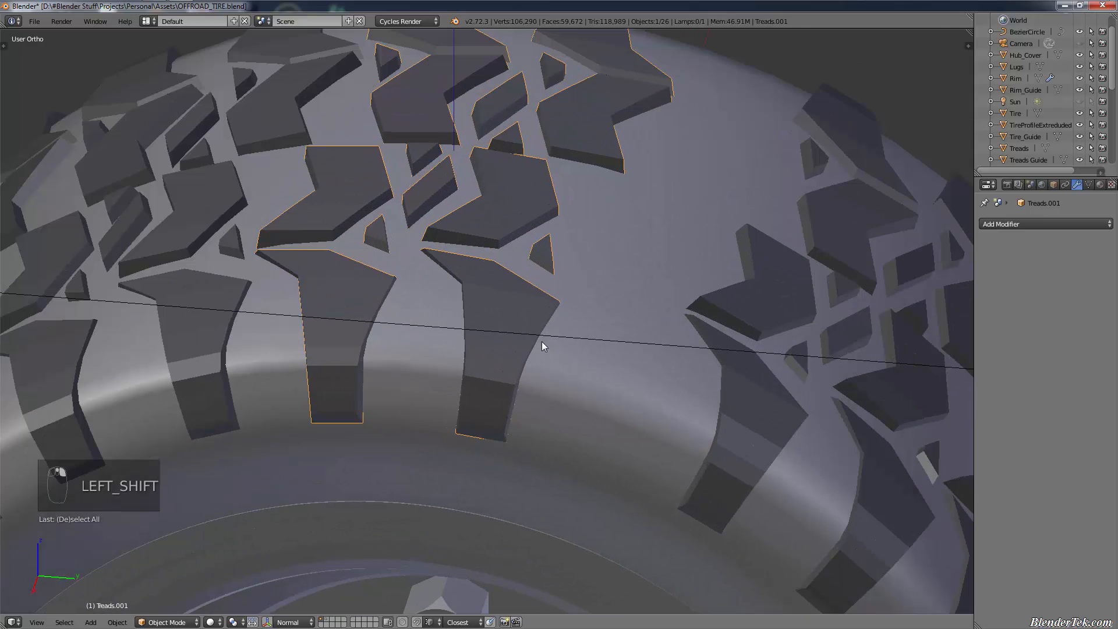
{"action": "scroll", "coordinate": [507, 402], "scroll_direction": "up", "scroll_amount": 3}
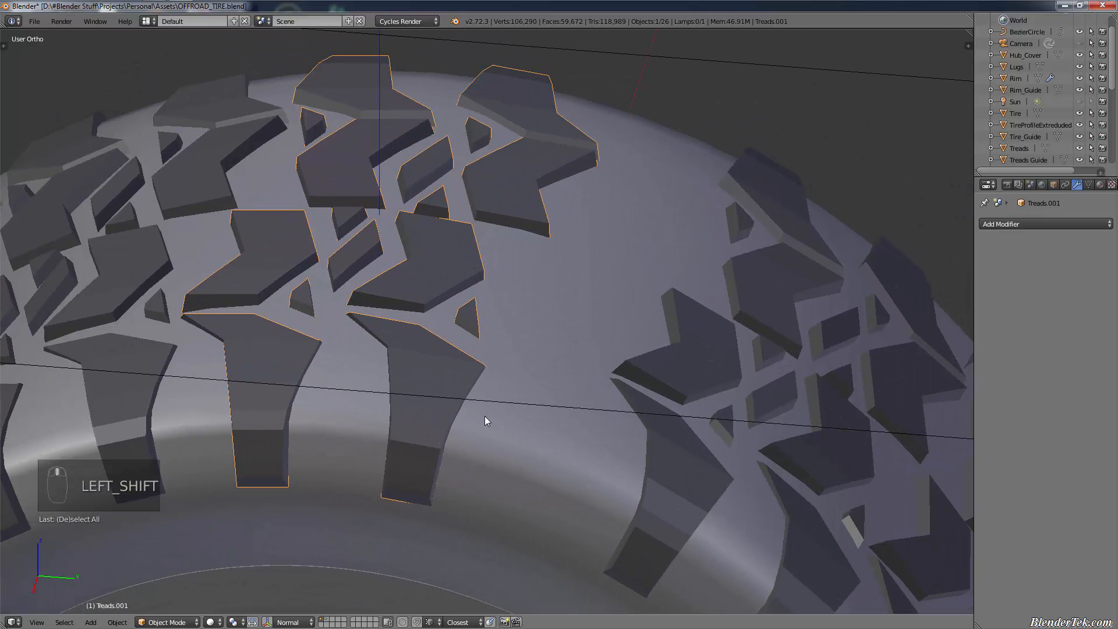
Make an independent duplicate of the last tread section, Treads.014, and rotate it 25° around the global X axis into the gap
{"action": "right_click", "coordinate": [662, 478]}
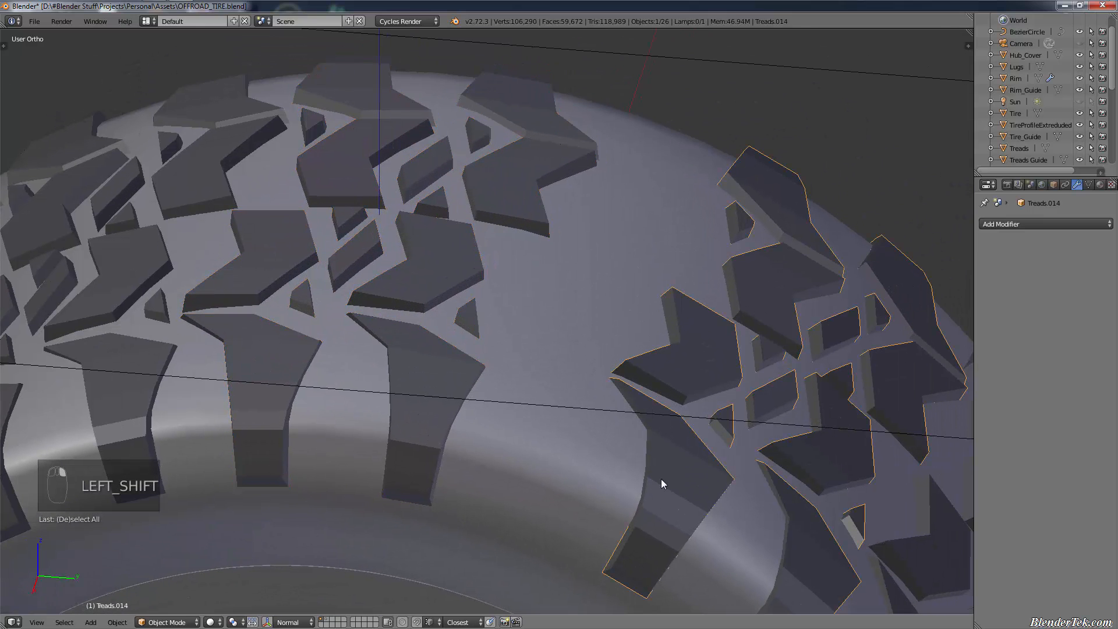
{"action": "scroll", "coordinate": [661, 480], "scroll_direction": "down", "scroll_amount": 3}
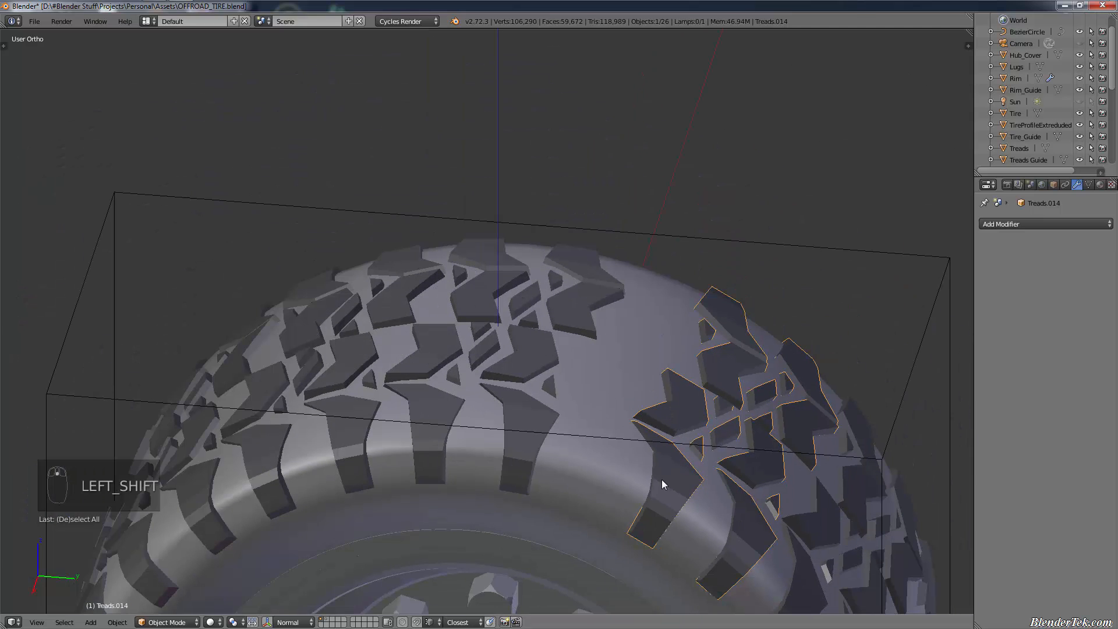
{"action": "key", "text": "shift+d"}
{"action": "right_click", "coordinate": [661, 479]}
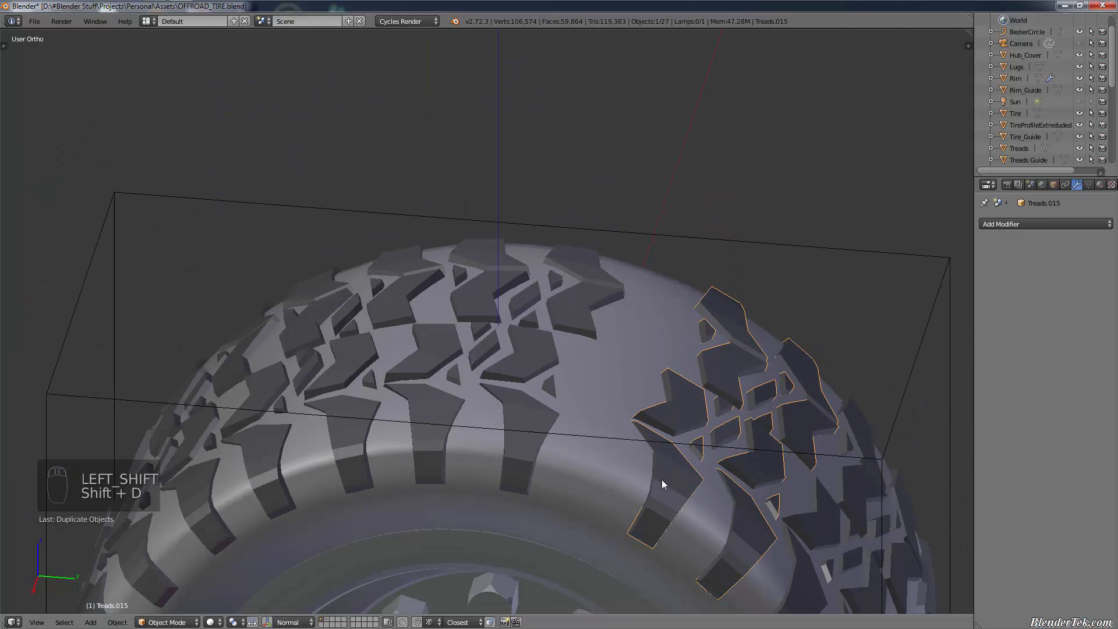
{"action": "type", "text": "r"}
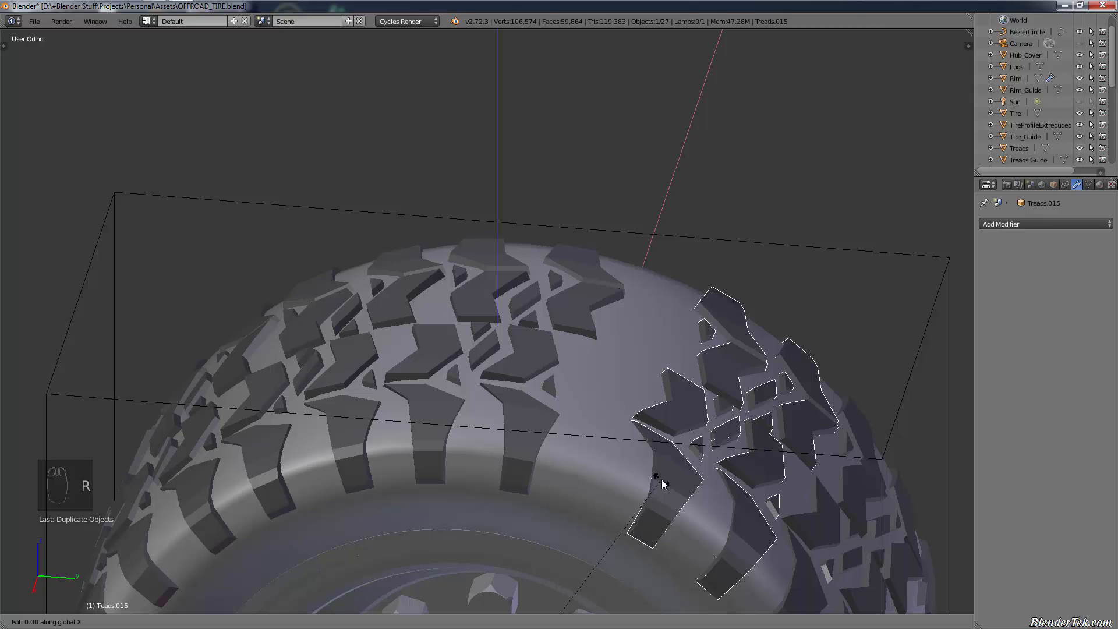
{"action": "type", "text": "-25"}
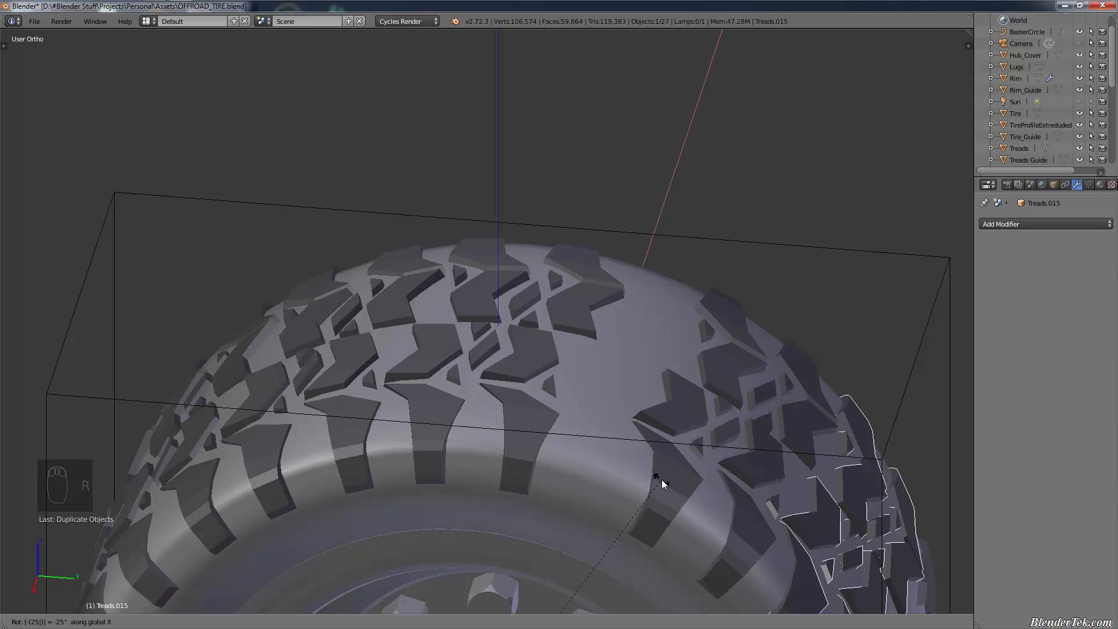
{"action": "key", "text": "BackSpace"}
{"action": "key", "text": "BackSpace"}
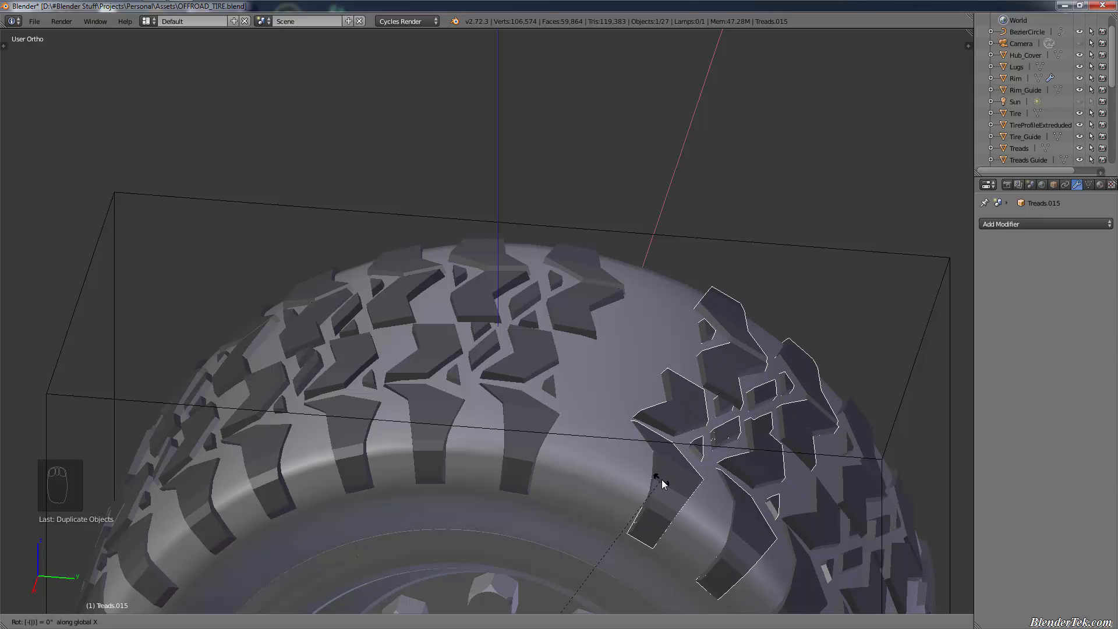
{"action": "key", "text": "BackSpace"}
{"action": "type", "text": "25"}
{"action": "key", "text": "Return"}
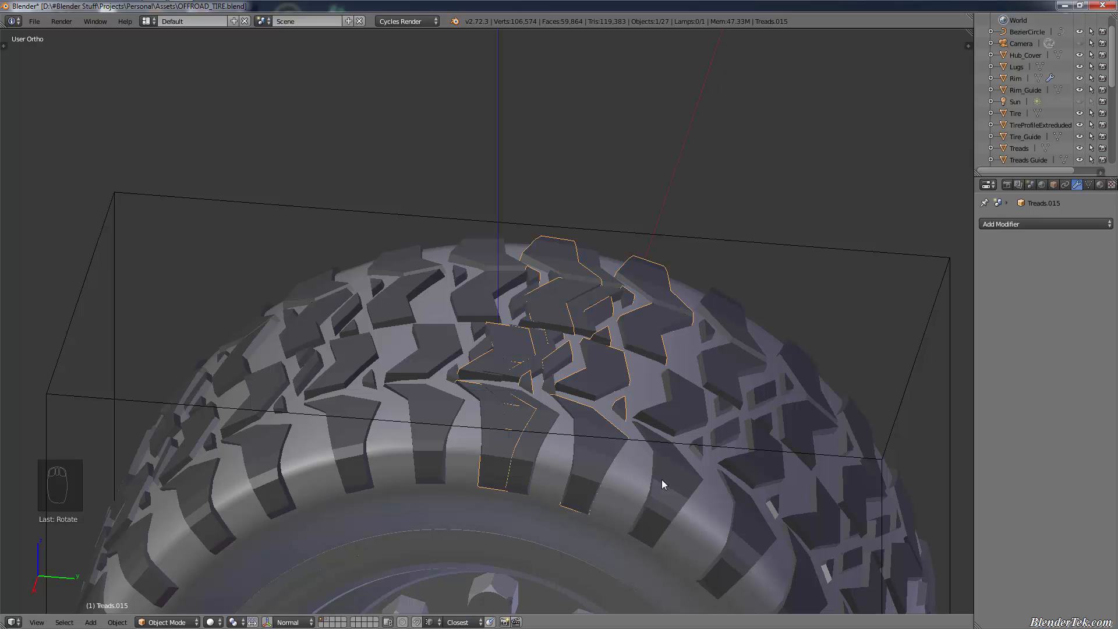
Fine-tune the duplicated section Treads.015 by rotating it about -0.89° around global X within the remaining gap
{"action": "scroll", "coordinate": [620, 442], "scroll_direction": "up", "scroll_amount": 2}
{"action": "mouse_move", "coordinate": [619, 442]}
{"action": "middle_mouse_down"}
{"action": "mouse_move", "coordinate": [617, 469]}
{"action": "mouse_move", "coordinate": [616, 442]}
{"action": "middle_mouse_up"}
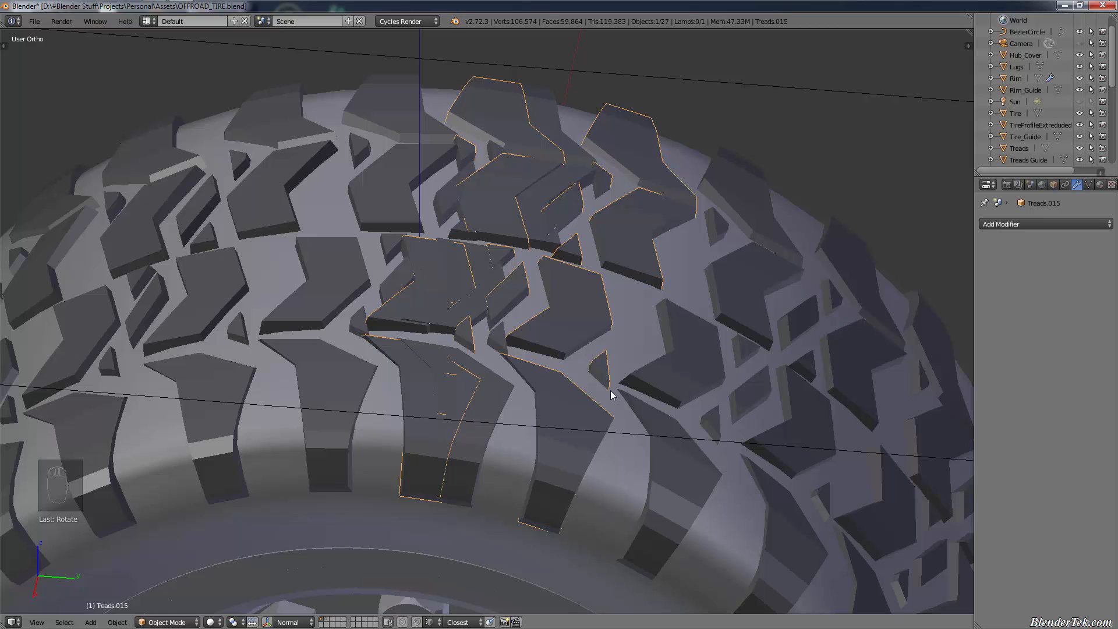
{"action": "key", "text": "r"}
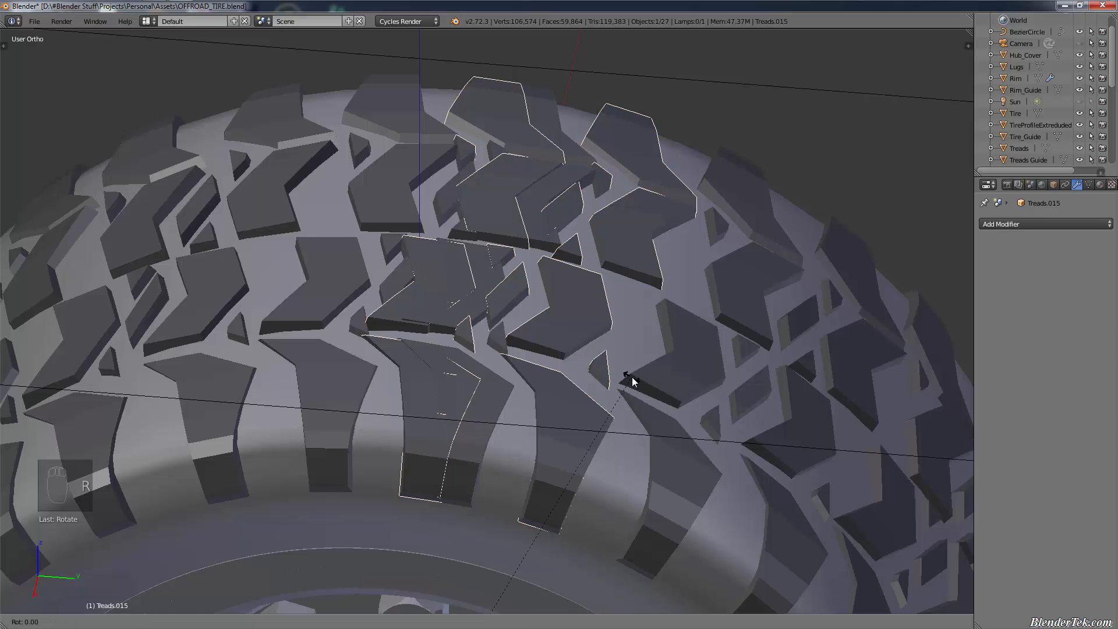
{"action": "key", "text": "x"}
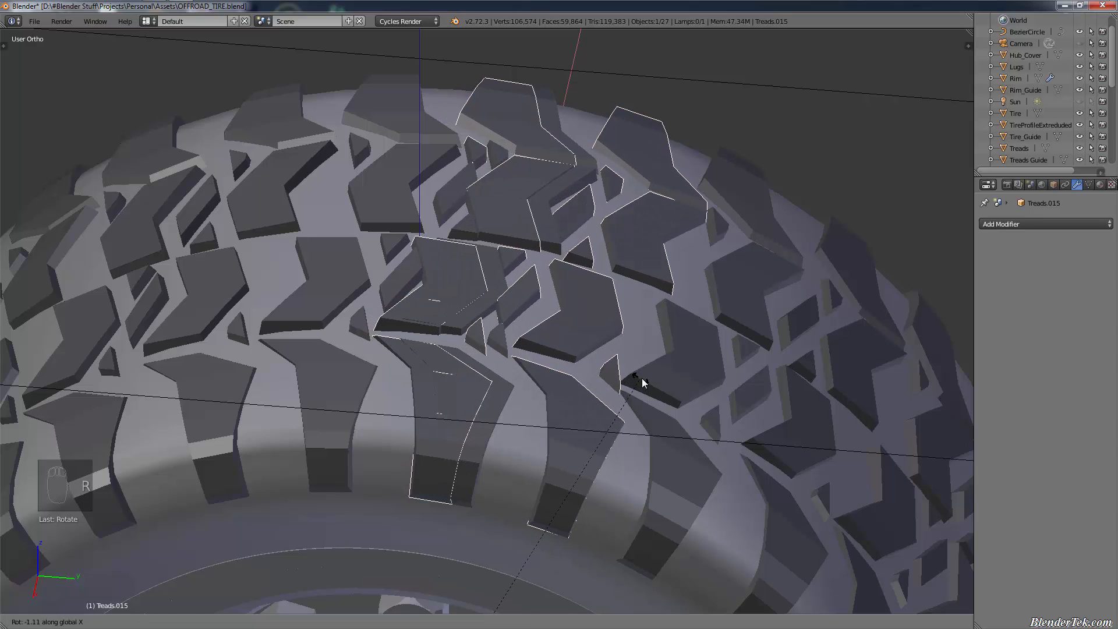
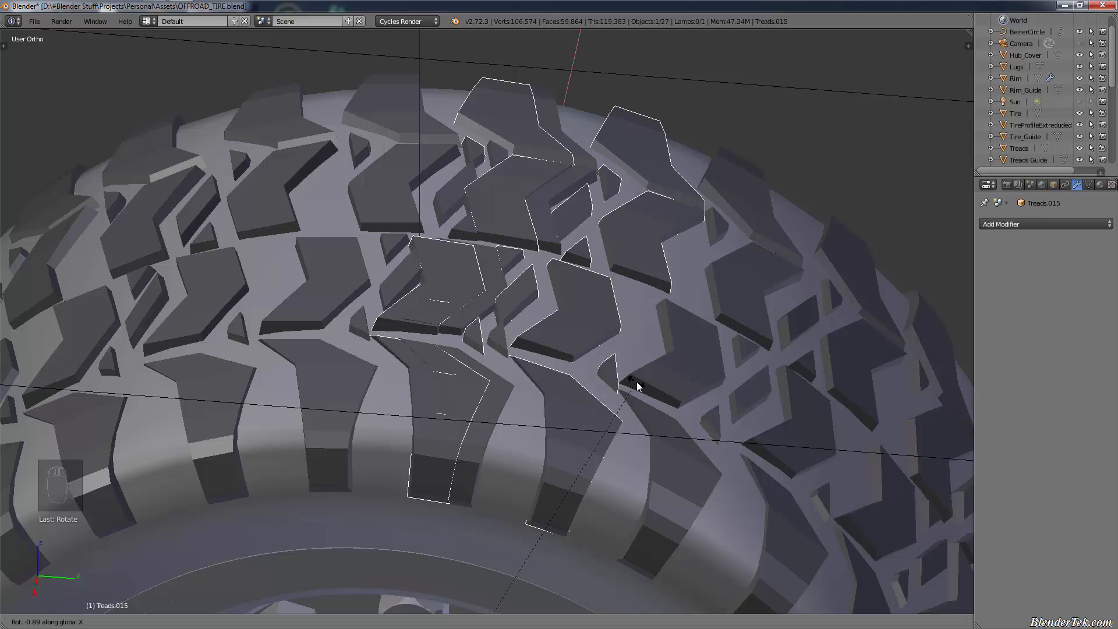
{"action": "left_click", "coordinate": [637, 381]}
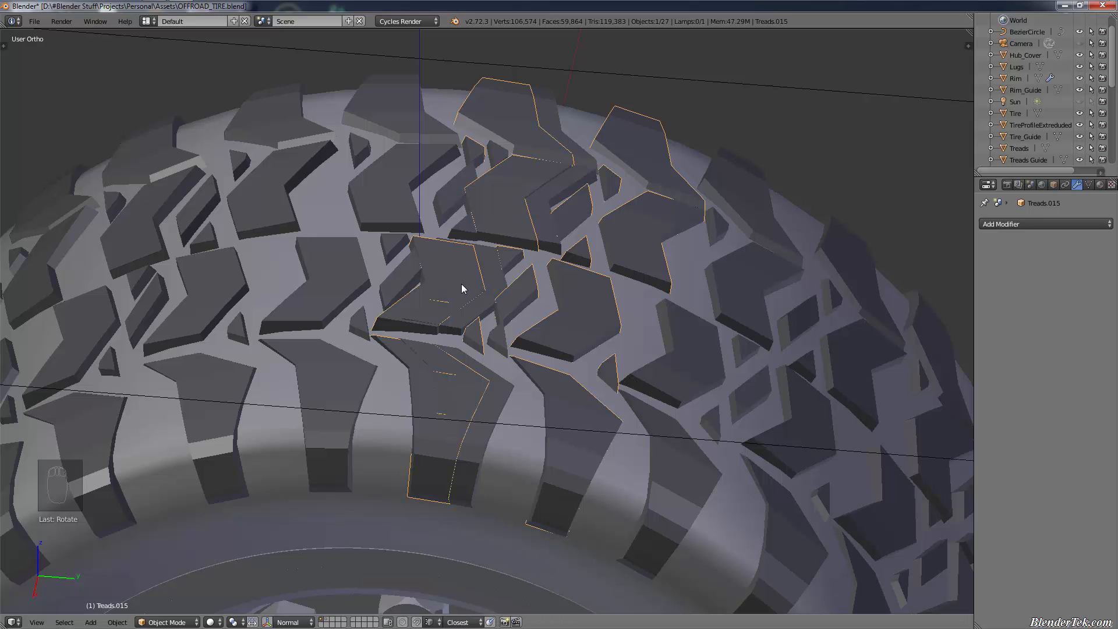
In Edit Mode on Treads.015, circle-select the tread blocks overlapping the neighboring section and delete them
{"action": "left_click", "coordinate": [166, 622]}
{"action": "left_click", "coordinate": [164, 596]}
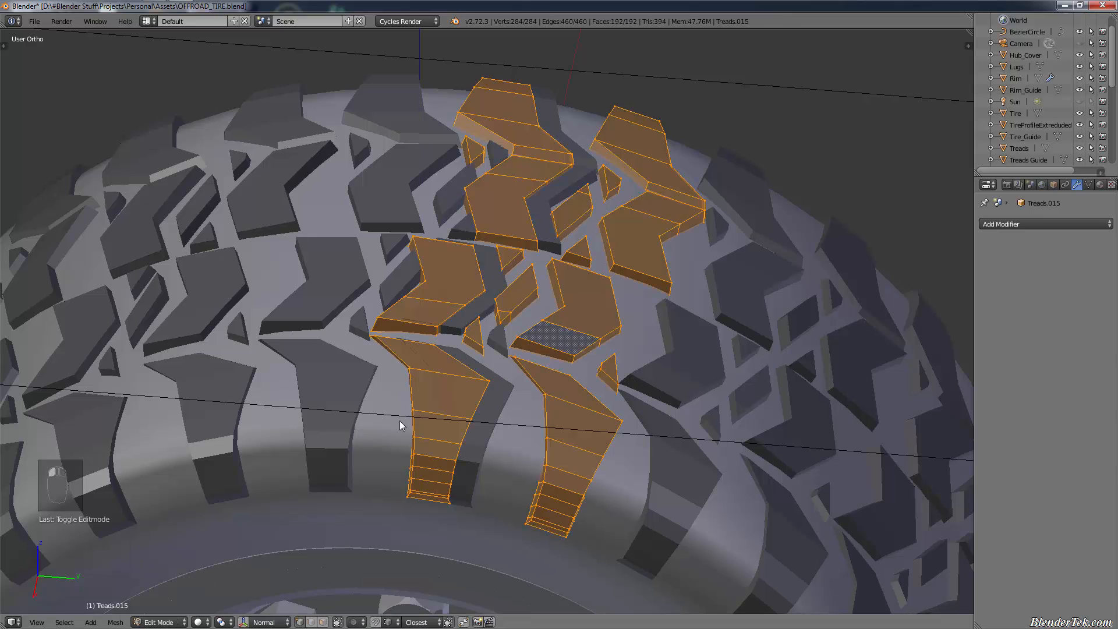
{"action": "key", "text": "a"}
{"action": "key", "text": "c"}
{"action": "mouse_move", "coordinate": [443, 464]}
{"action": "left_mouse_down"}
{"action": "mouse_move", "coordinate": [429, 262]}
{"action": "mouse_move", "coordinate": [429, 294]}
{"action": "mouse_move", "coordinate": [513, 156]}
{"action": "left_mouse_up"}
{"action": "right_click", "coordinate": [513, 155]}
{"action": "key", "text": "x"}
{"action": "left_click", "coordinate": [399, 157]}
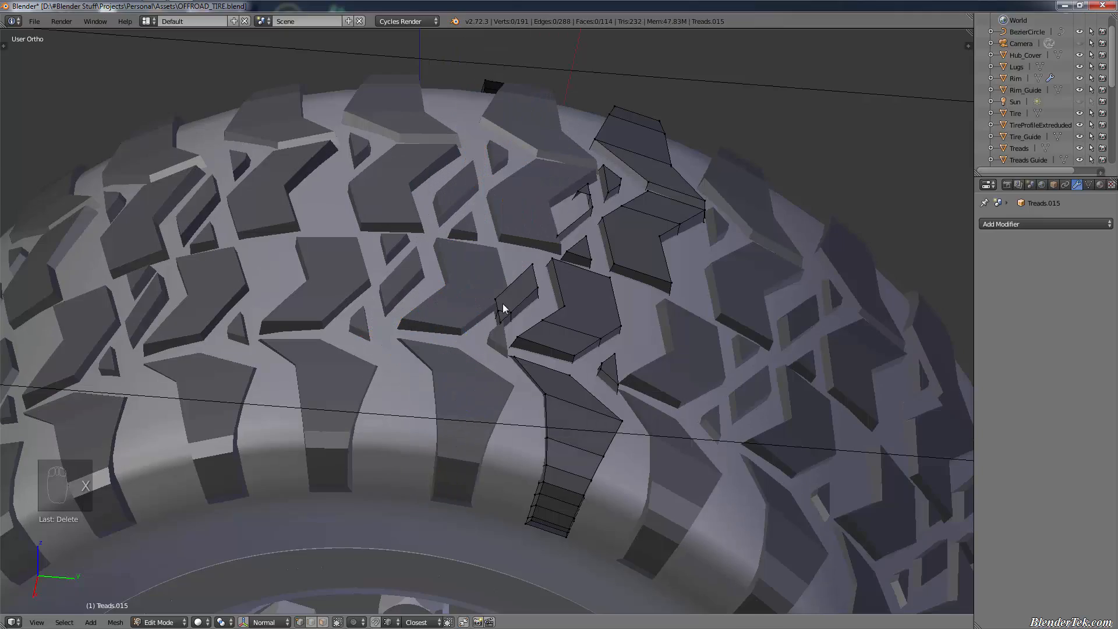
Delete the small slanted blocks and leftover partial pieces behind the remaining tread row of Treads.015
{"action": "mouse_move", "coordinate": [502, 304]}
{"action": "middle_mouse_down", "text": "shift"}
{"action": "mouse_move", "coordinate": [500, 443]}
{"action": "mouse_move", "coordinate": [423, 450]}
{"action": "mouse_move", "coordinate": [391, 477]}
{"action": "middle_mouse_up", "text": "shift"}
{"action": "key", "text": "c"}
{"action": "left_click", "coordinate": [351, 288]}
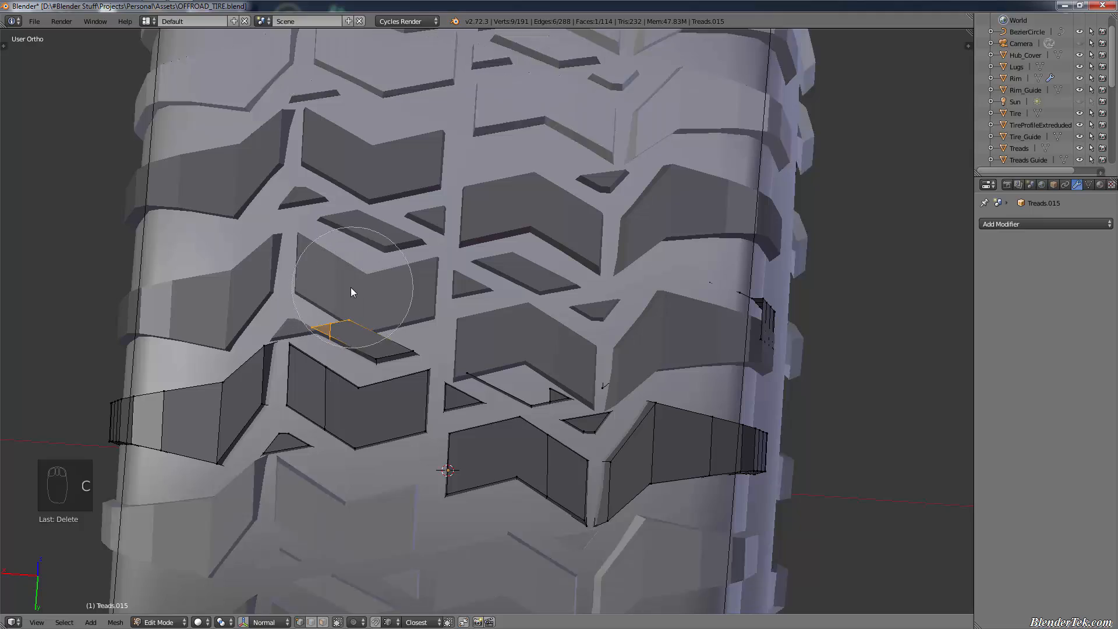
{"action": "left_click_drag", "start_coordinate": [524, 345], "coordinate": [752, 323]}
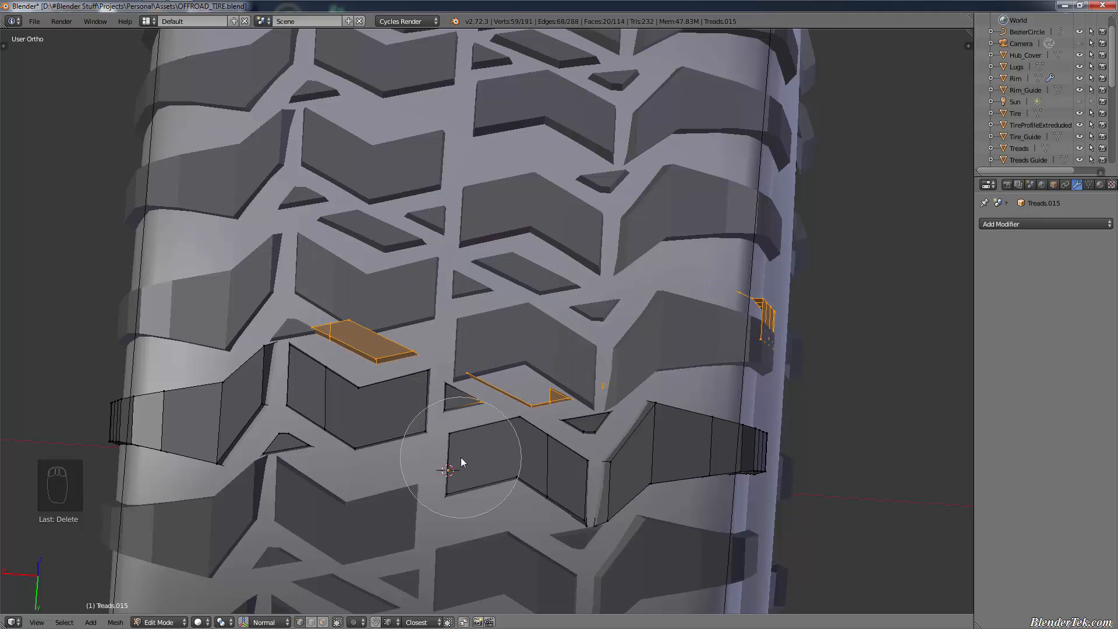
{"action": "right_click", "coordinate": [467, 470]}
{"action": "key", "text": "x"}
{"action": "left_click", "coordinate": [468, 469]}
Examine how the trimmed tread row of Treads.015 fills the gap on the tire
{"action": "middle_click_drag", "start_coordinate": [467, 469], "coordinate": [441, 413]}
{"action": "scroll", "coordinate": [441, 412], "scroll_direction": "down", "scroll_amount": 10}
{"action": "middle_click_drag", "start_coordinate": [451, 473], "coordinate": [427, 502]}
{"action": "key", "text": "a"}
{"action": "key", "text": "a"}
{"action": "scroll", "coordinate": [427, 502], "scroll_direction": "up", "scroll_amount": 8}
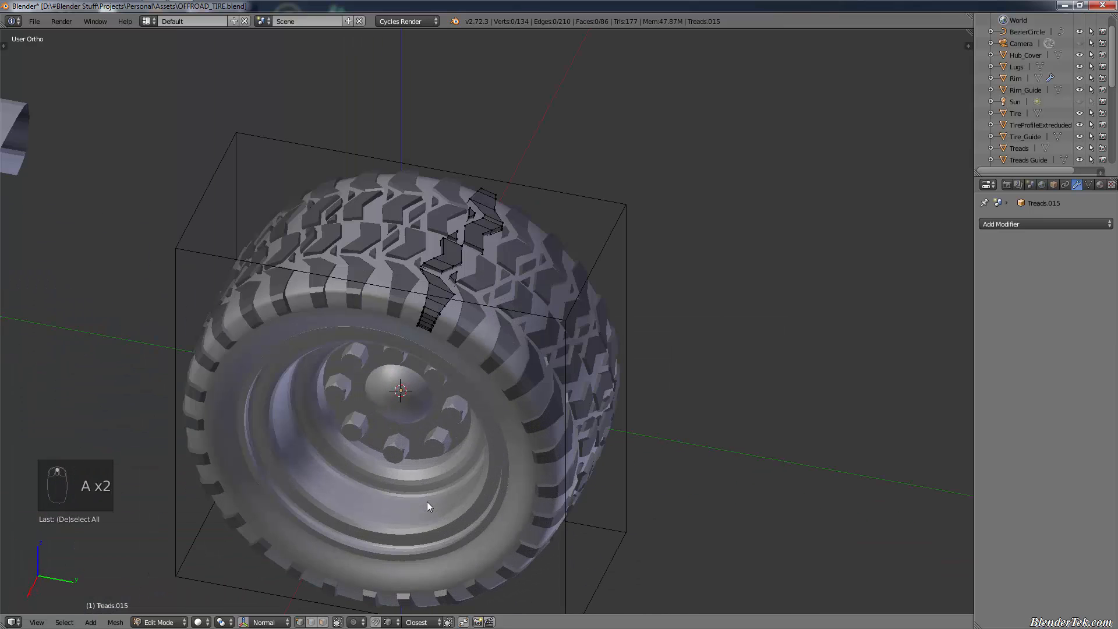
{"action": "middle_click_drag", "start_coordinate": [490, 105], "coordinate": [473, 333], "text": "shift"}
{"action": "scroll", "coordinate": [504, 280], "scroll_direction": "up", "scroll_amount": 3}
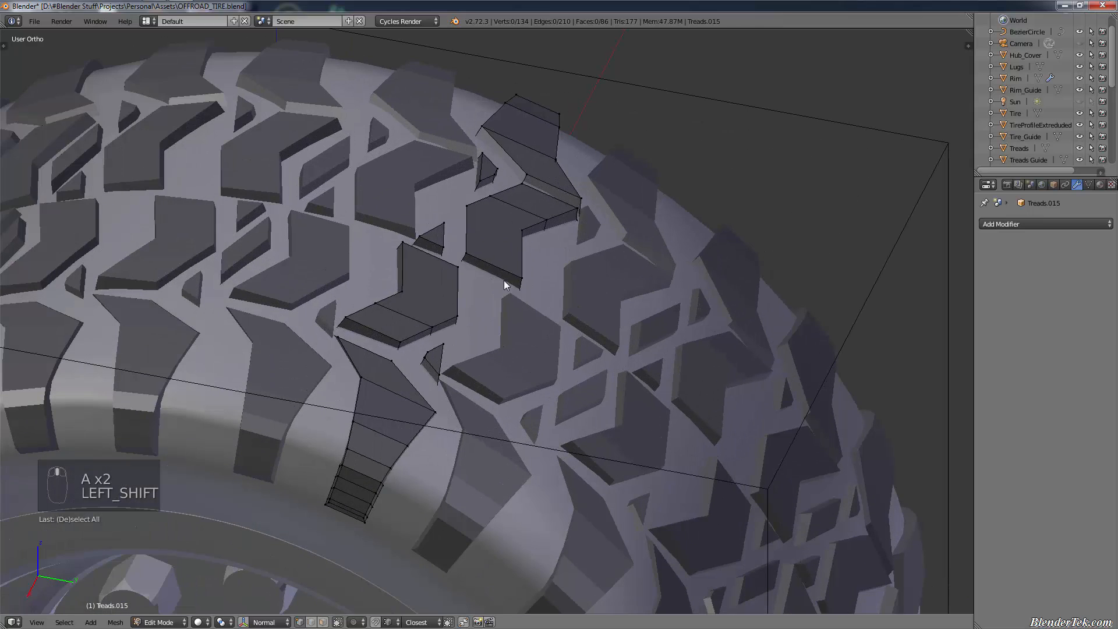
{"action": "key", "text": "a"}
{"action": "key", "text": "s"}
{"action": "key", "text": "z"}
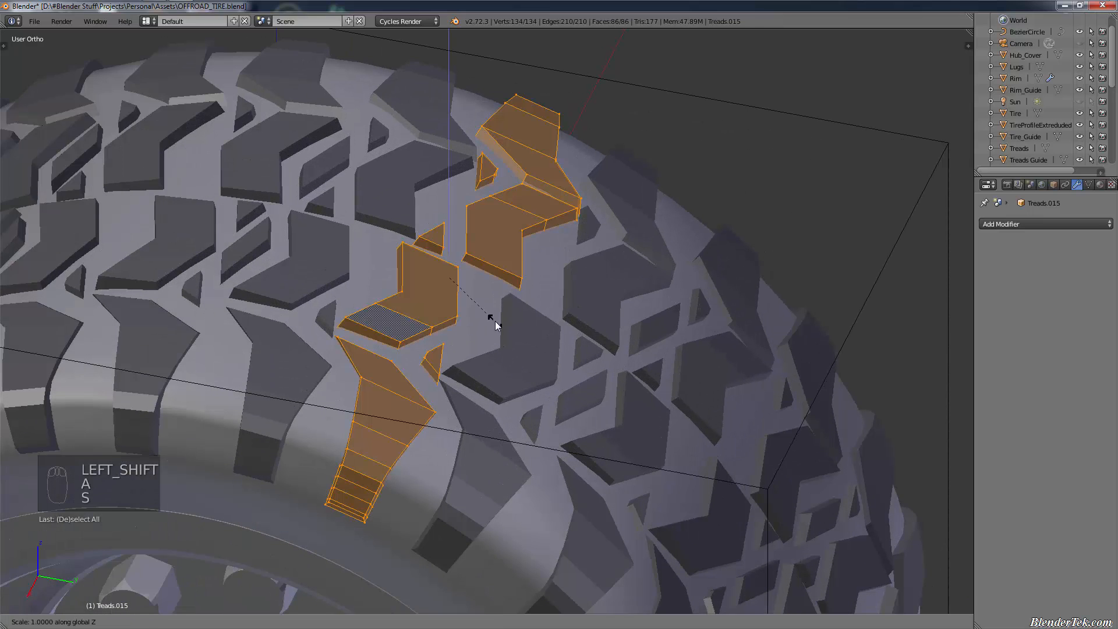
{"action": "right_click", "coordinate": [458, 385]}
In wireframe shading, circle-select the stray vertices left beside the trimmed tread row, delete them, and return to solid shading
{"action": "key", "text": "z"}
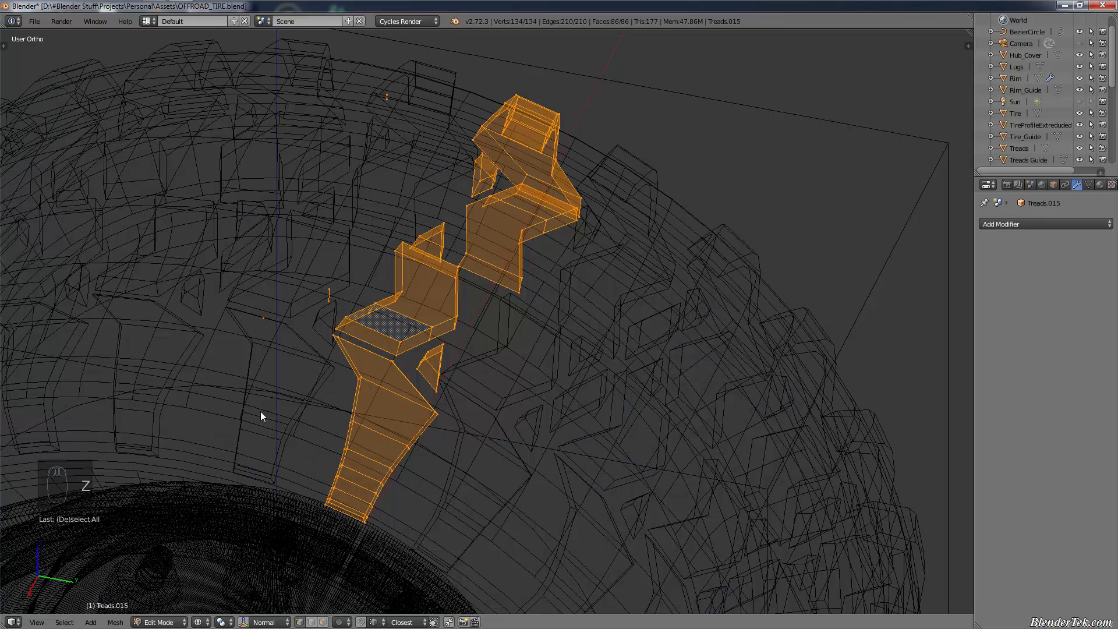
{"action": "key", "text": "c"}
{"action": "right_click", "coordinate": [266, 305]}
{"action": "key", "text": "a"}
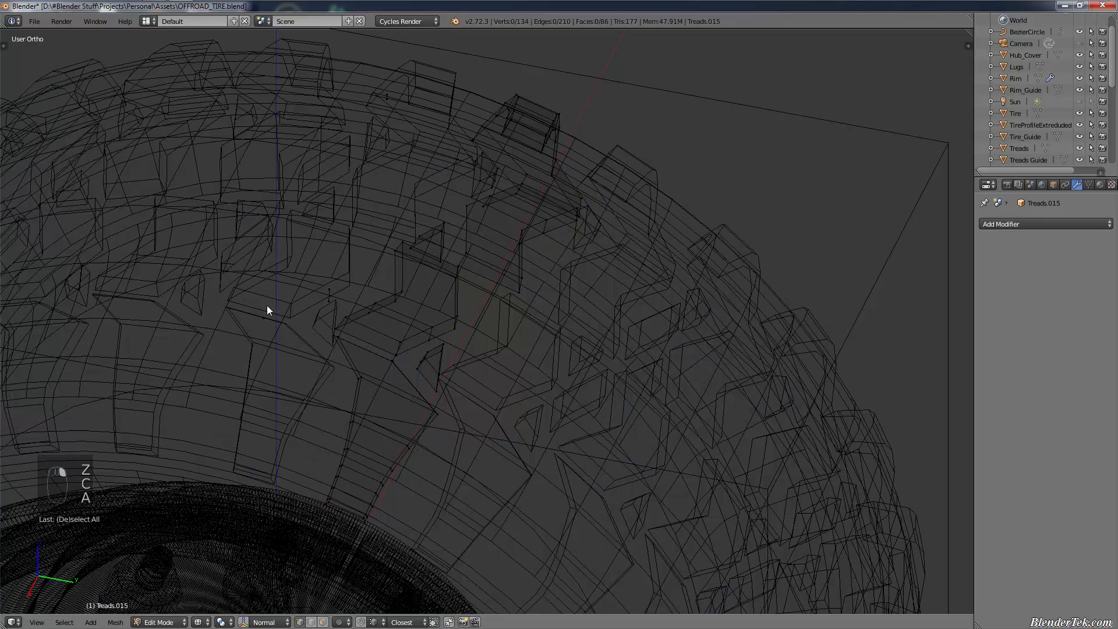
{"action": "key", "text": "c"}
{"action": "left_click", "coordinate": [272, 292]}
{"action": "left_click_drag", "start_coordinate": [272, 291], "coordinate": [344, 112]}
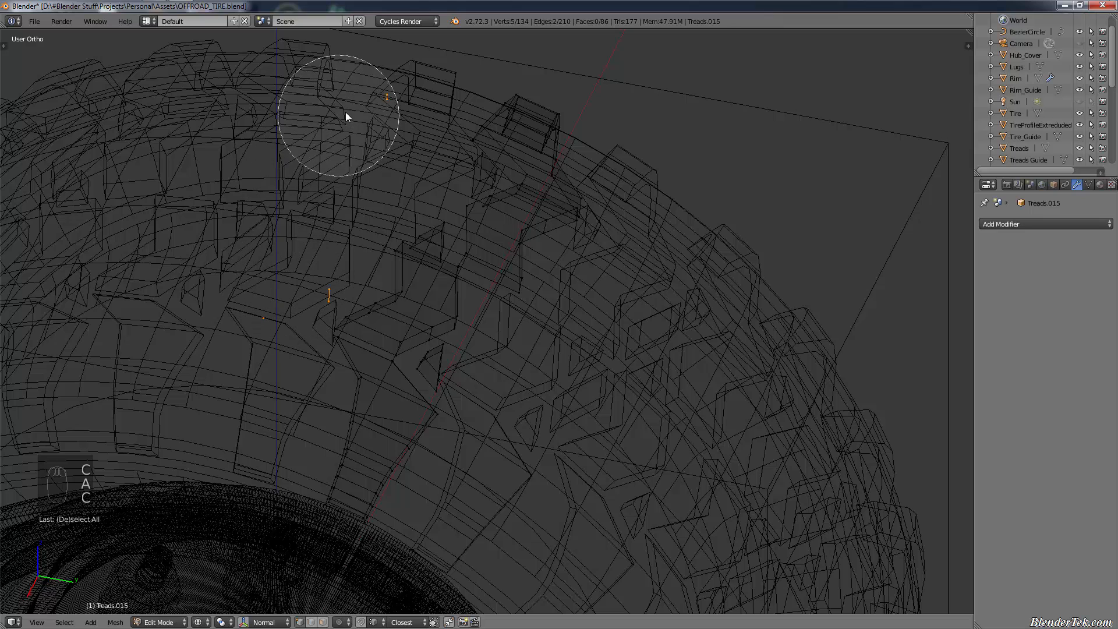
{"action": "right_click", "coordinate": [300, 166]}
{"action": "key", "text": "x"}
{"action": "left_click", "coordinate": [262, 202]}
{"action": "key", "text": "z"}
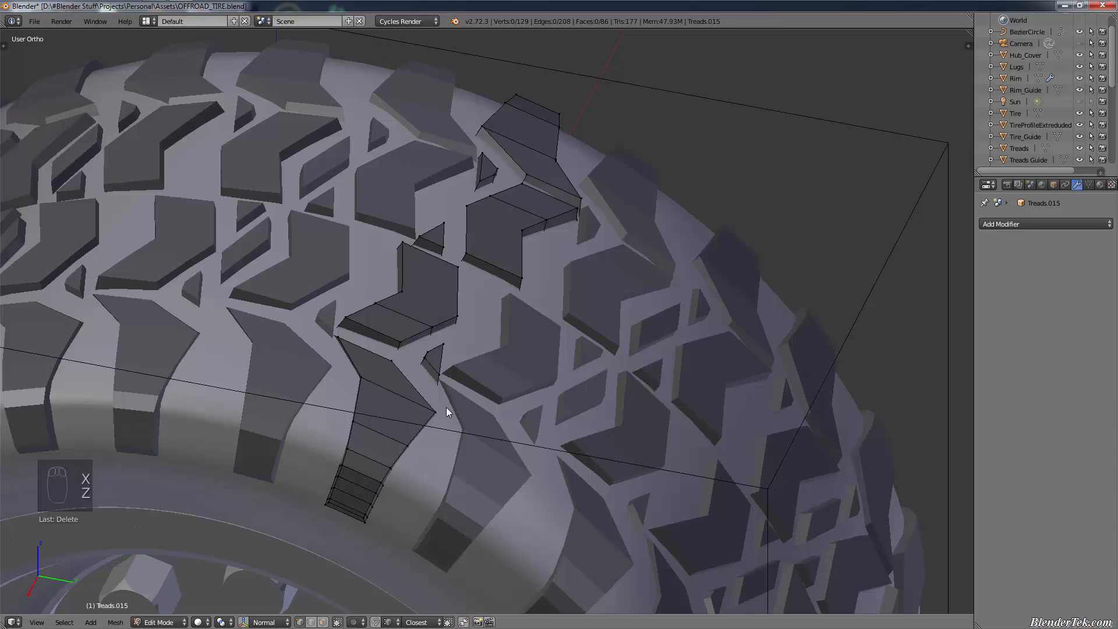
Try scaling the whole tread row of Treads.015 freehand along its normal Z axis, then undo it
{"action": "scroll", "coordinate": [446, 407], "scroll_direction": "down", "scroll_amount": 3}
{"action": "key", "text": "a"}
{"action": "key", "text": "s"}
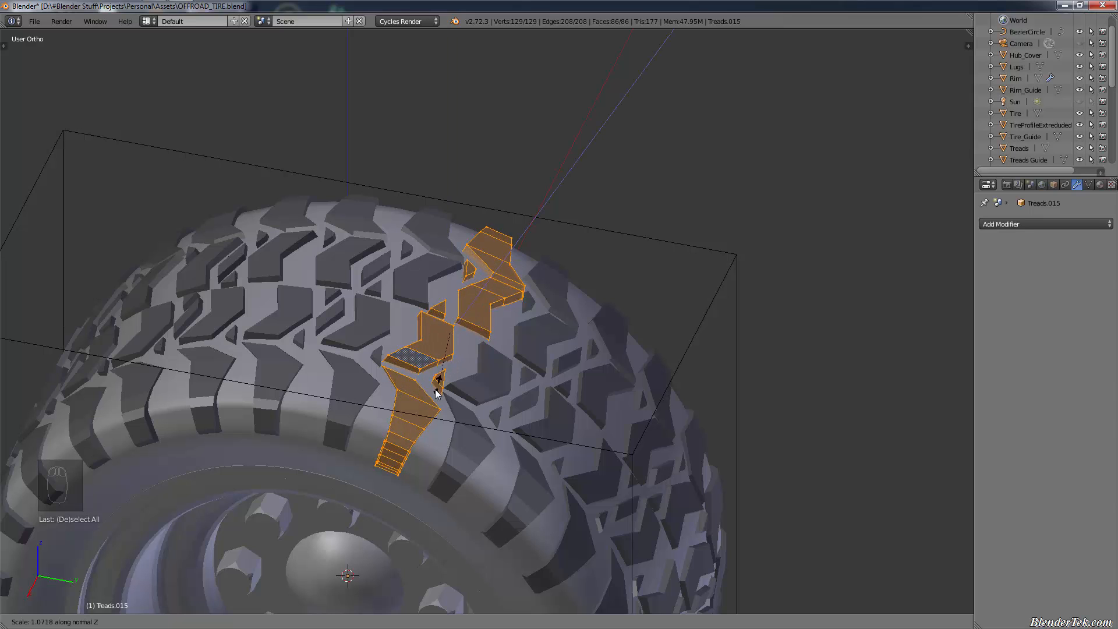
{"action": "left_click", "coordinate": [419, 408]}
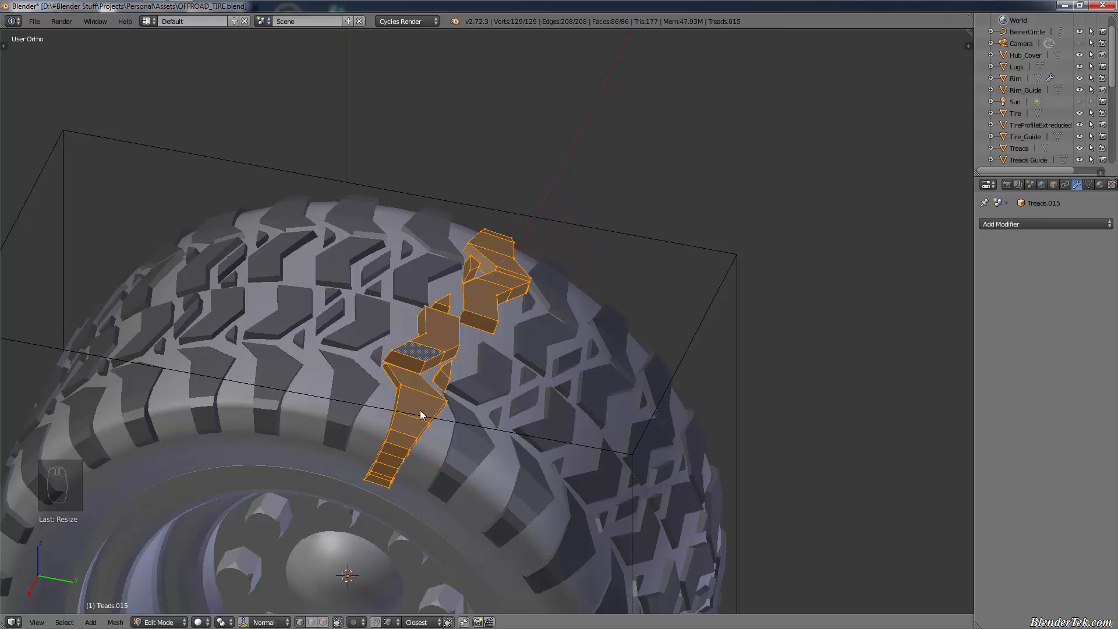
{"action": "middle_click_drag", "start_coordinate": [420, 409], "coordinate": [549, 399]}
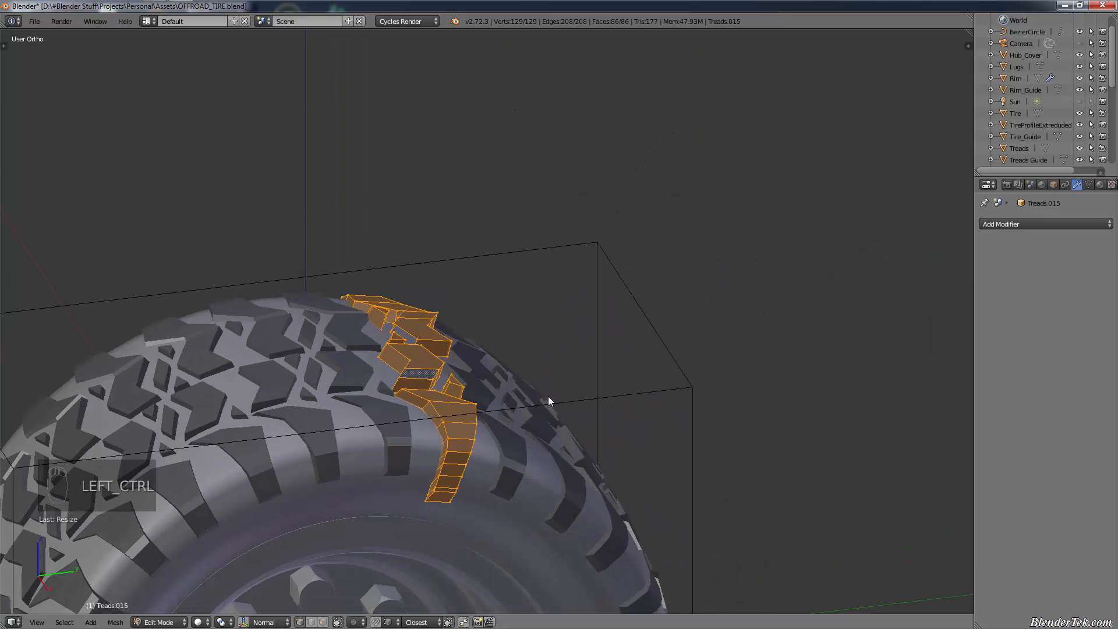
{"action": "key", "text": "ctrl+z"}
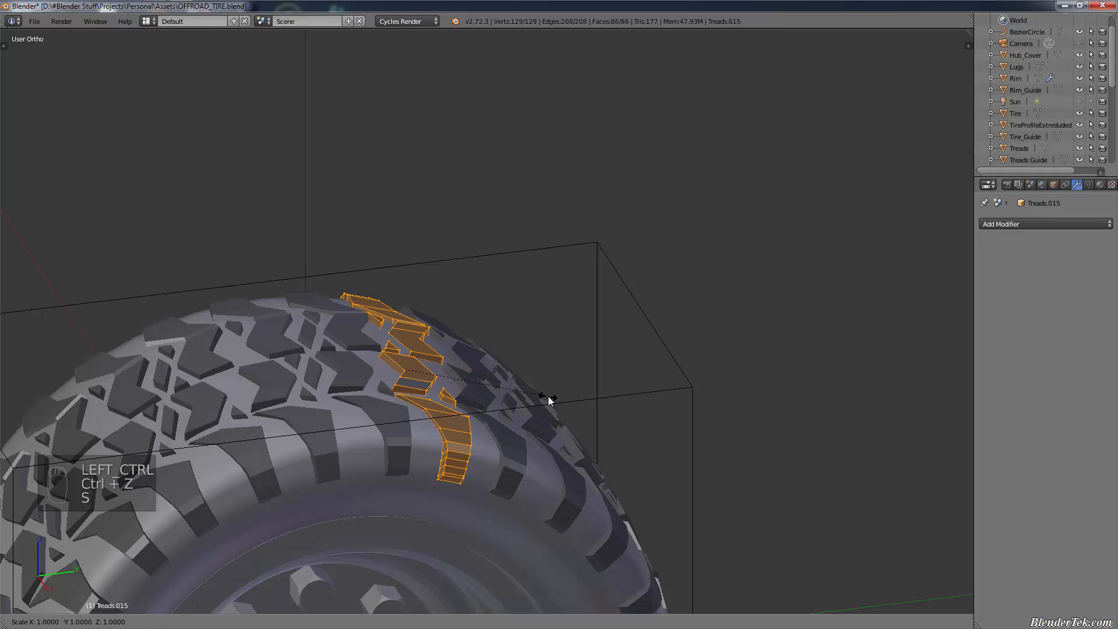
Scale the whole tread row of Treads.015 by 1.75 along normal Z and return to Object Mode
{"action": "key", "text": "z"}
{"action": "key", "text": "z"}
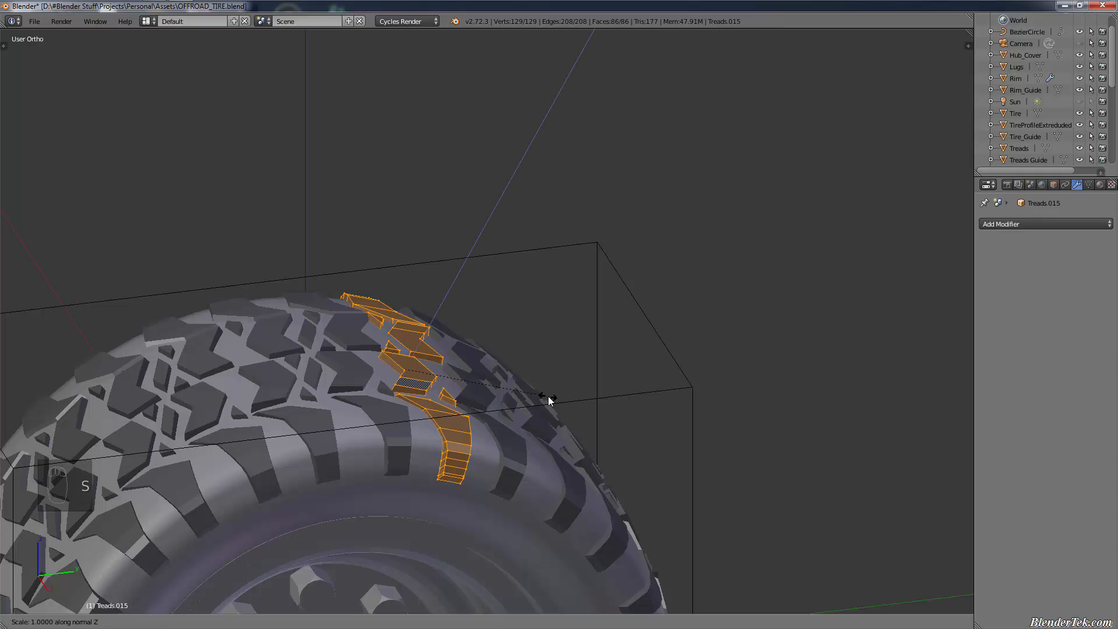
{"action": "type", "text": "1.5"}
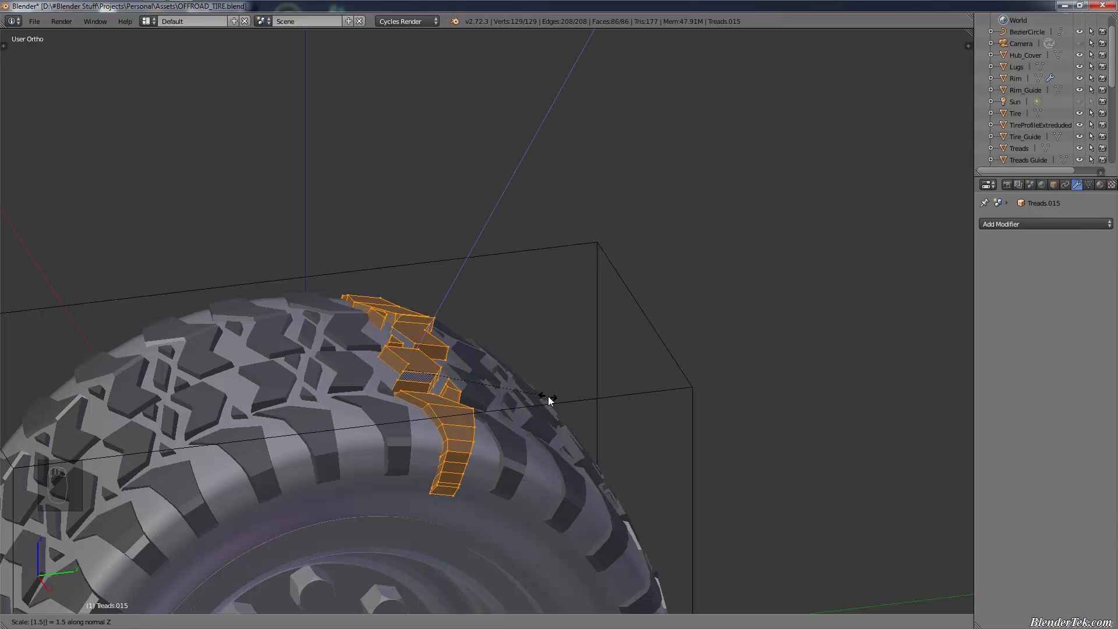
{"action": "key", "text": "BackSpace"}
{"action": "type", "text": "75"}
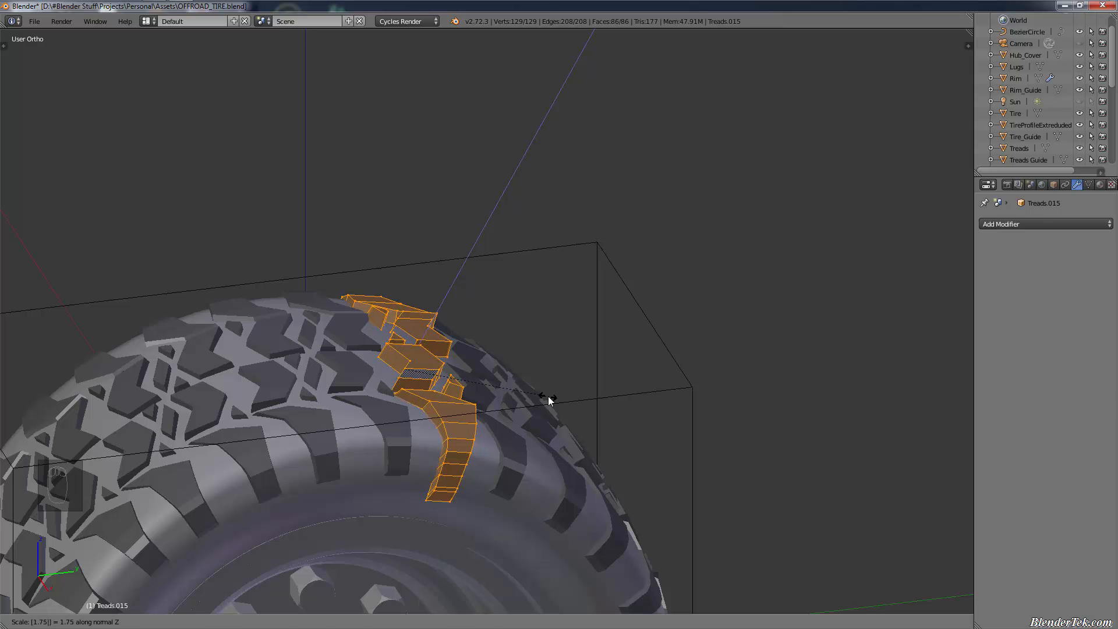
{"action": "key", "text": "Return"}
{"action": "middle_click_drag", "start_coordinate": [548, 396], "coordinate": [336, 434]}
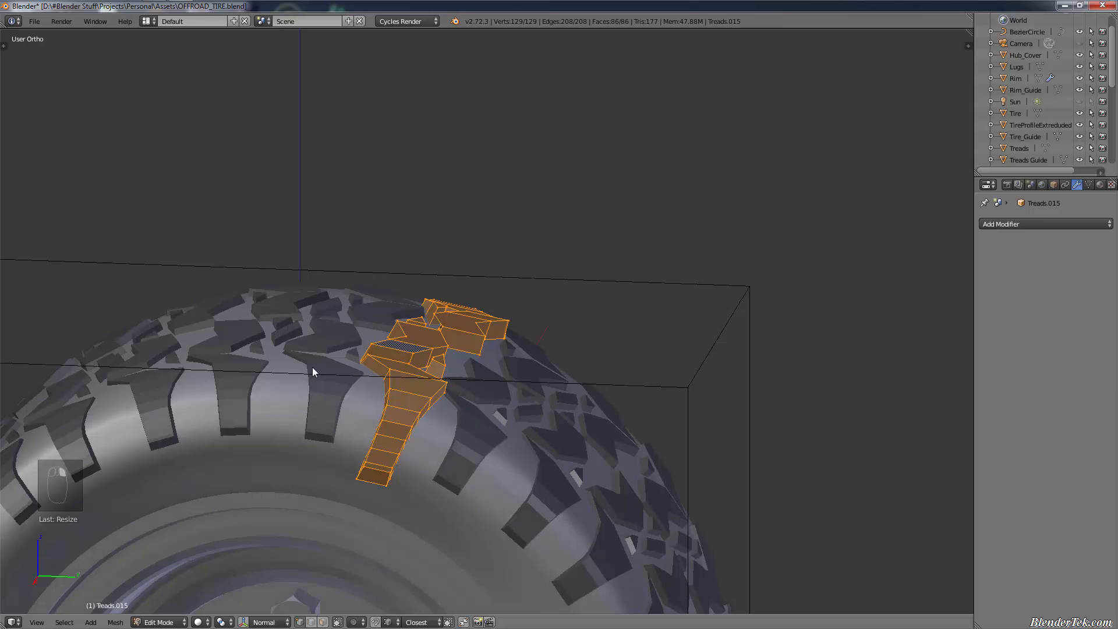
{"action": "key", "text": "Tab"}
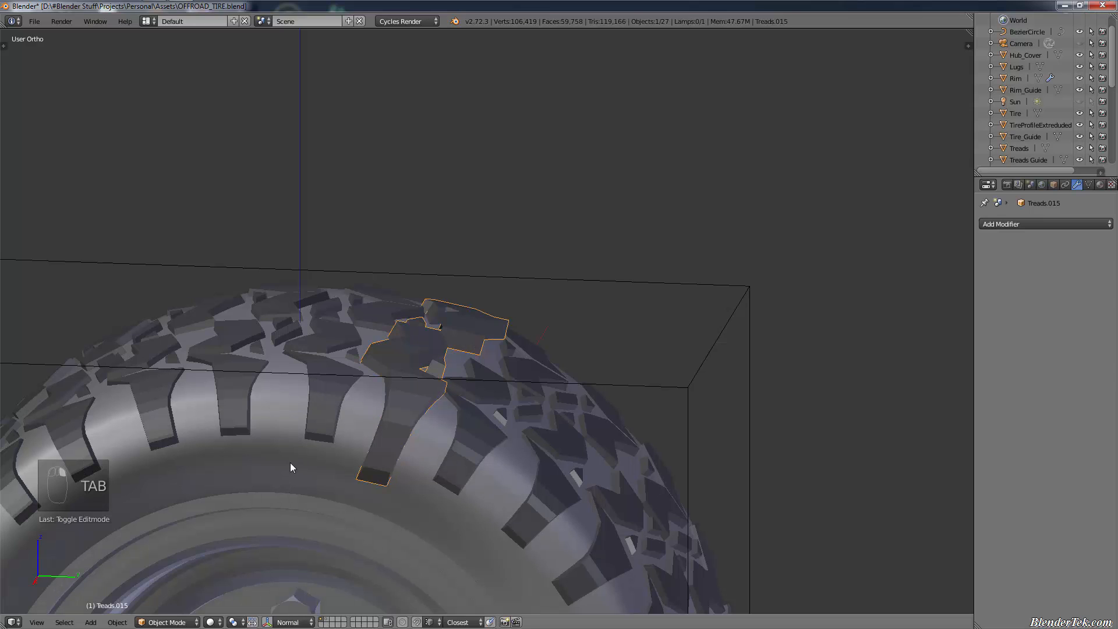
Select the linked Treads object, scale all its geometry by 1.75 along normal Z in Edit Mode, and return to Object Mode
{"action": "right_click", "coordinate": [329, 383]}
{"action": "middle_click_drag", "start_coordinate": [403, 420], "coordinate": [490, 453], "text": "shift"}
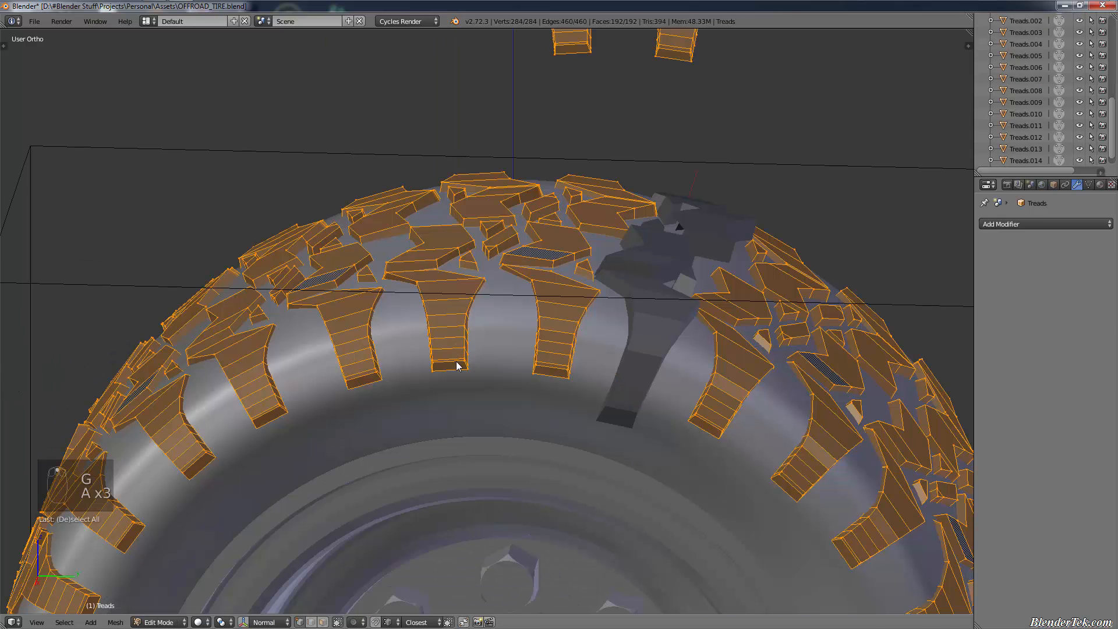
{"action": "left_click", "coordinate": [199, 621]}
{"action": "left_click", "coordinate": [202, 621]}
{"action": "key", "text": "s"}
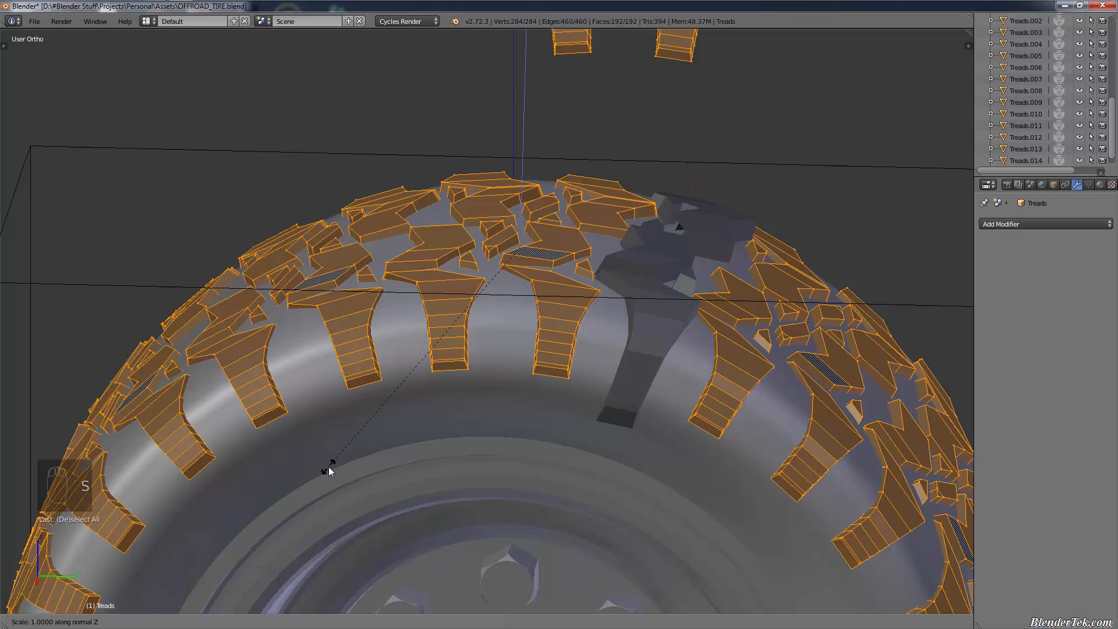
{"action": "type", "text": "1.75"}
{"action": "key", "text": "Return"}
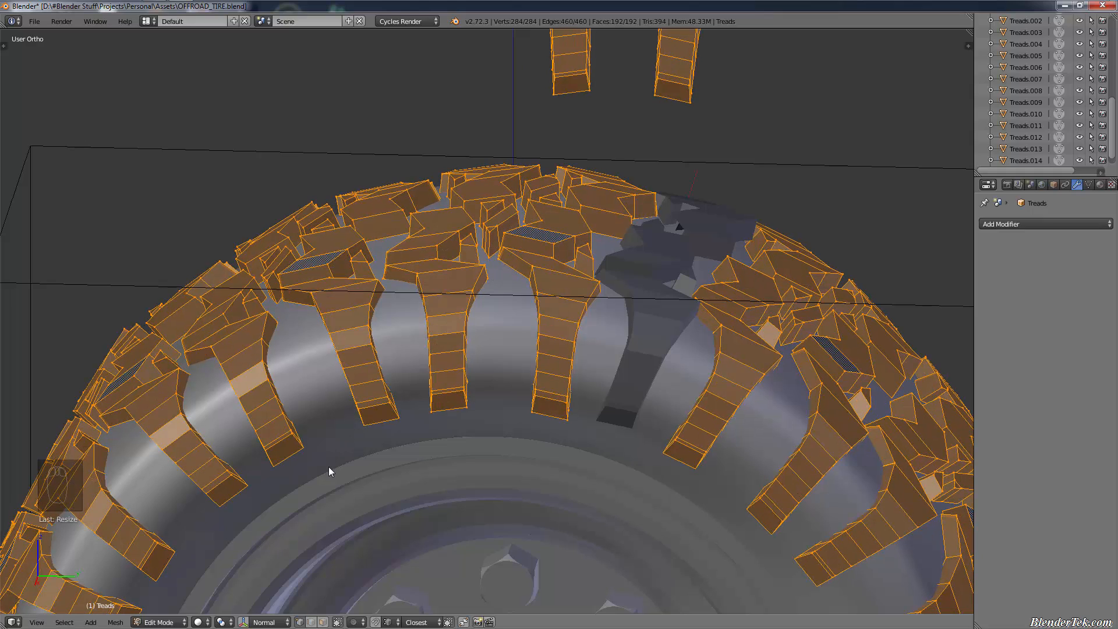
{"action": "key", "text": "a"}
{"action": "scroll", "coordinate": [587, 296], "scroll_direction": "down", "scroll_amount": 4}
{"action": "key", "text": "Tab"}
In Edit Mode on Treads, circle-select the lower ends of the long sidewall tread blocks and delete them
{"action": "middle_click_drag", "start_coordinate": [588, 297], "coordinate": [577, 391]}
{"action": "middle_click_drag", "start_coordinate": [661, 418], "coordinate": [856, 420]}
{"action": "scroll", "coordinate": [530, 356], "scroll_direction": "up", "scroll_amount": 3}
{"action": "middle_click_drag", "start_coordinate": [510, 384], "coordinate": [551, 369], "text": "shift"}
{"action": "key", "text": "Tab"}
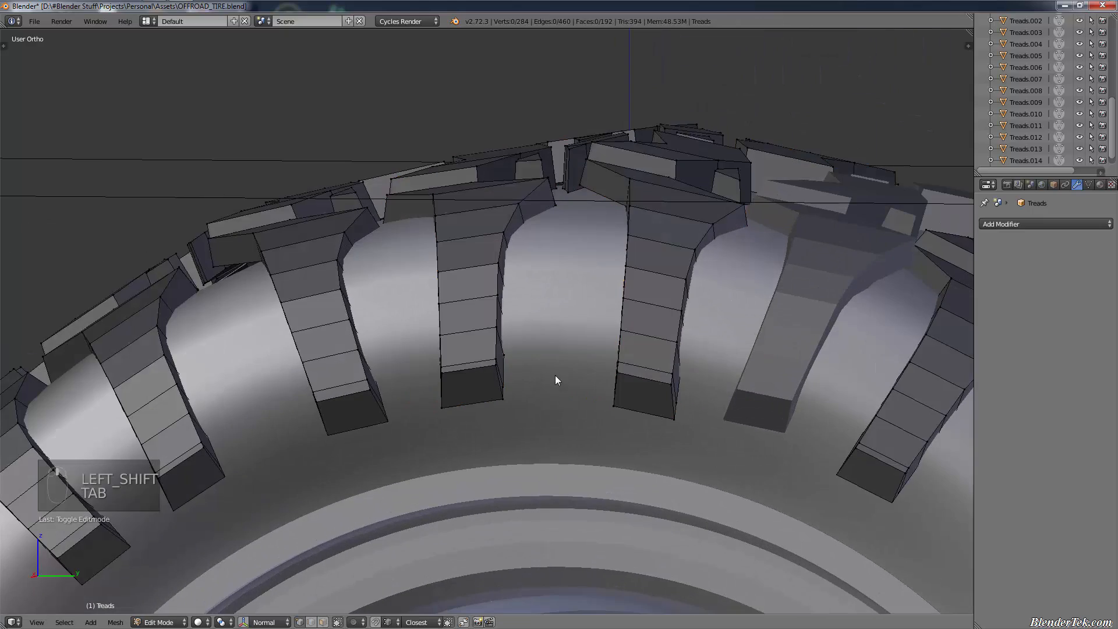
{"action": "scroll", "coordinate": [554, 374], "scroll_direction": "up", "scroll_amount": 5}
{"action": "scroll", "coordinate": [441, 318], "scroll_direction": "down", "scroll_amount": 4}
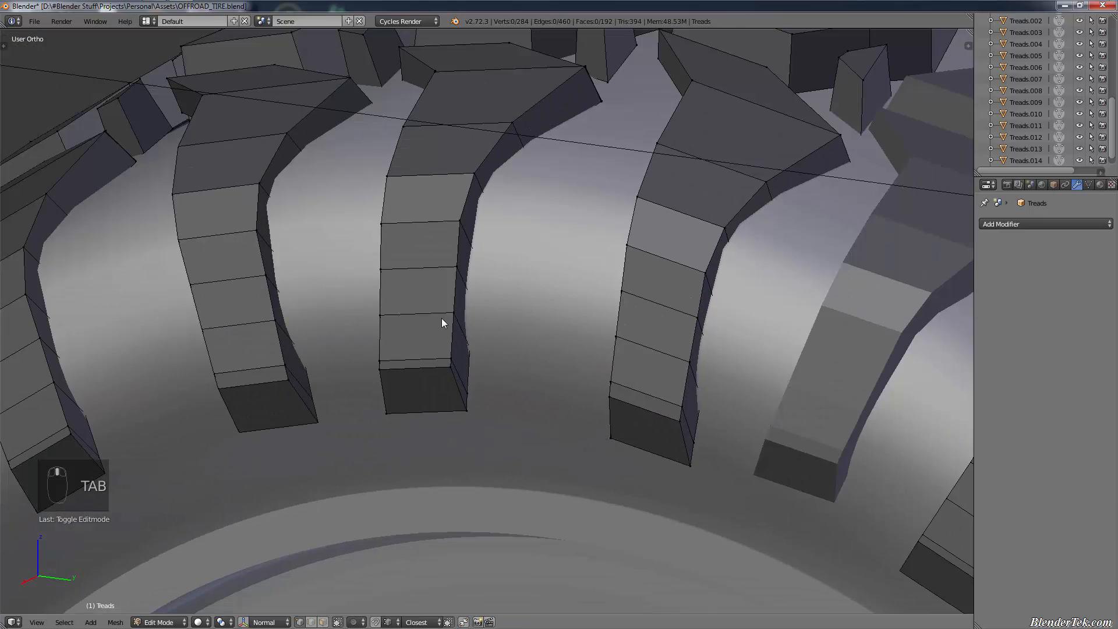
{"action": "key", "text": "c"}
{"action": "mouse_move", "coordinate": [424, 307]}
{"action": "left_mouse_down"}
{"action": "mouse_move", "coordinate": [434, 304]}
{"action": "mouse_move", "coordinate": [412, 368]}
{"action": "mouse_move", "coordinate": [532, 397]}
{"action": "mouse_move", "coordinate": [660, 407]}
{"action": "mouse_move", "coordinate": [622, 367]}
{"action": "mouse_move", "coordinate": [654, 379]}
{"action": "mouse_move", "coordinate": [673, 369]}
{"action": "mouse_move", "coordinate": [643, 357]}
{"action": "mouse_move", "coordinate": [615, 420]}
{"action": "left_mouse_up"}
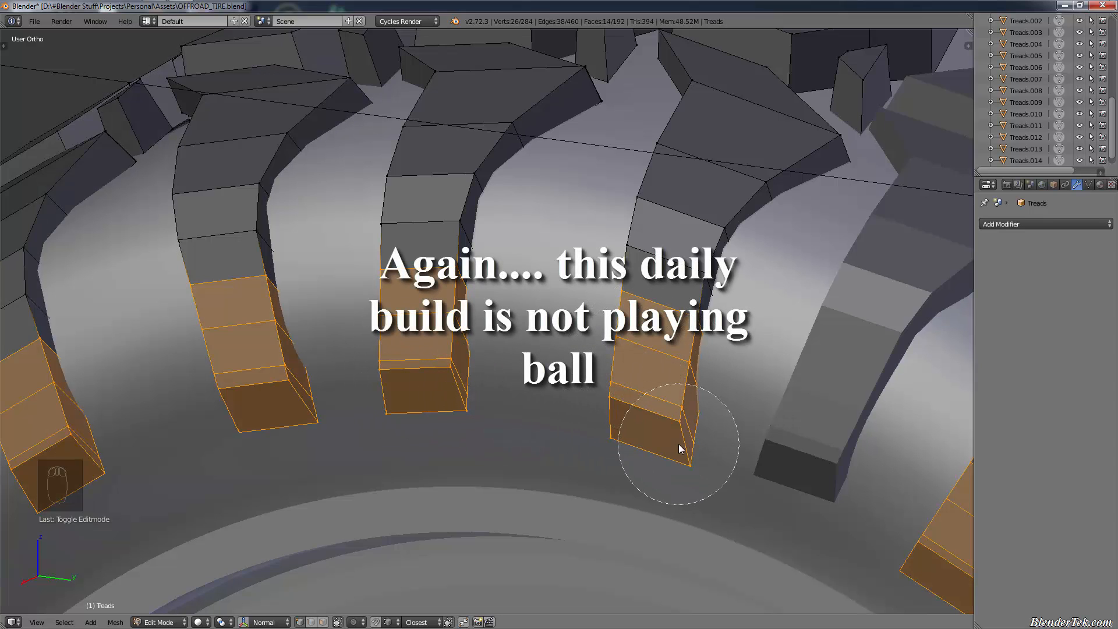
{"action": "right_click", "coordinate": [487, 399]}
{"action": "key", "text": "x"}
{"action": "left_click", "coordinate": [487, 399]}
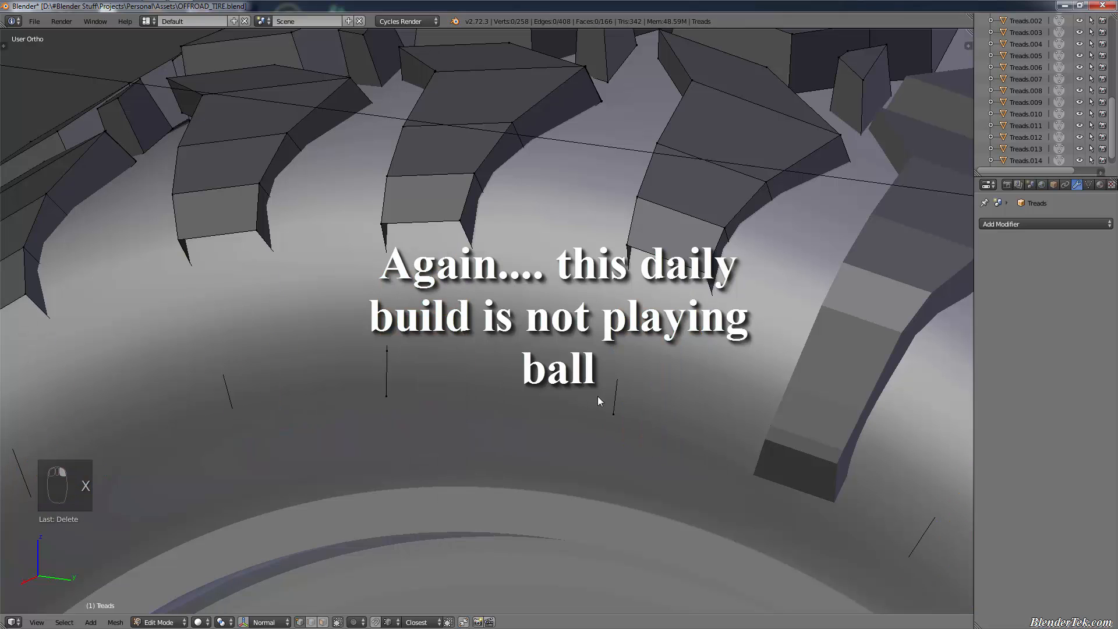
Circle-select the loose edges left below the cut sidewall blocks and delete their vertices
{"action": "key", "text": "c"}
{"action": "left_click_drag", "start_coordinate": [598, 411], "coordinate": [245, 404]}
{"action": "right_click", "coordinate": [351, 379]}
{"action": "key", "text": "x"}
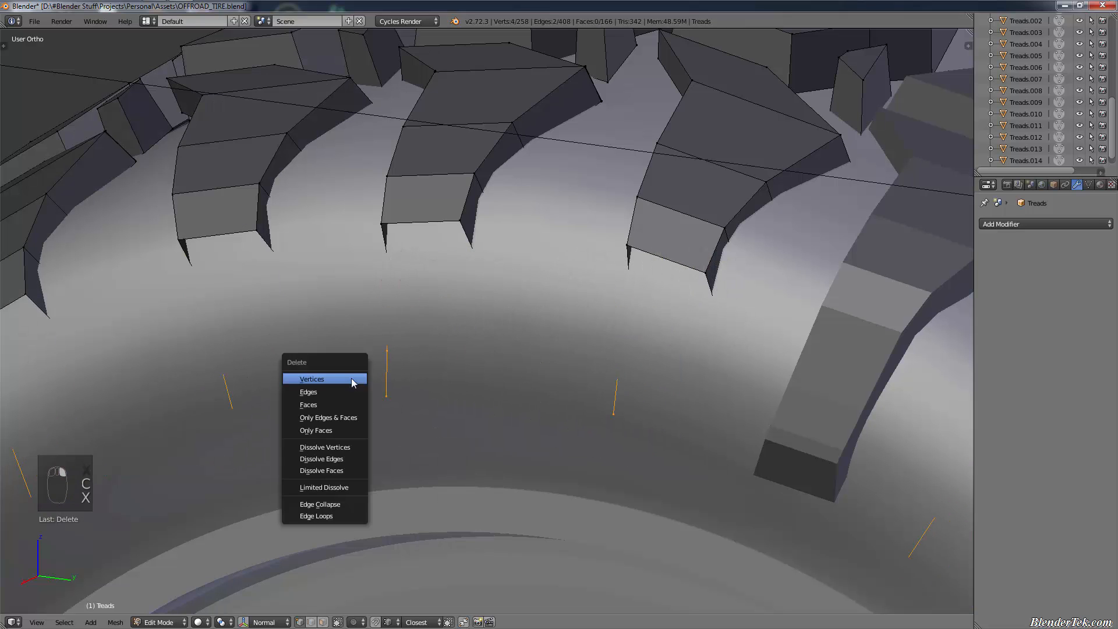
{"action": "left_click", "coordinate": [351, 378]}
Circle-select the jagged lower edges of the cut sidewall blocks and delete their vertices
{"action": "scroll", "coordinate": [630, 446], "scroll_direction": "down", "scroll_amount": 5}
{"action": "middle_click_drag", "start_coordinate": [611, 457], "coordinate": [662, 524]}
{"action": "scroll", "coordinate": [531, 423], "scroll_direction": "up", "scroll_amount": 1}
{"action": "scroll", "coordinate": [532, 425], "scroll_direction": "up", "scroll_amount": 4}
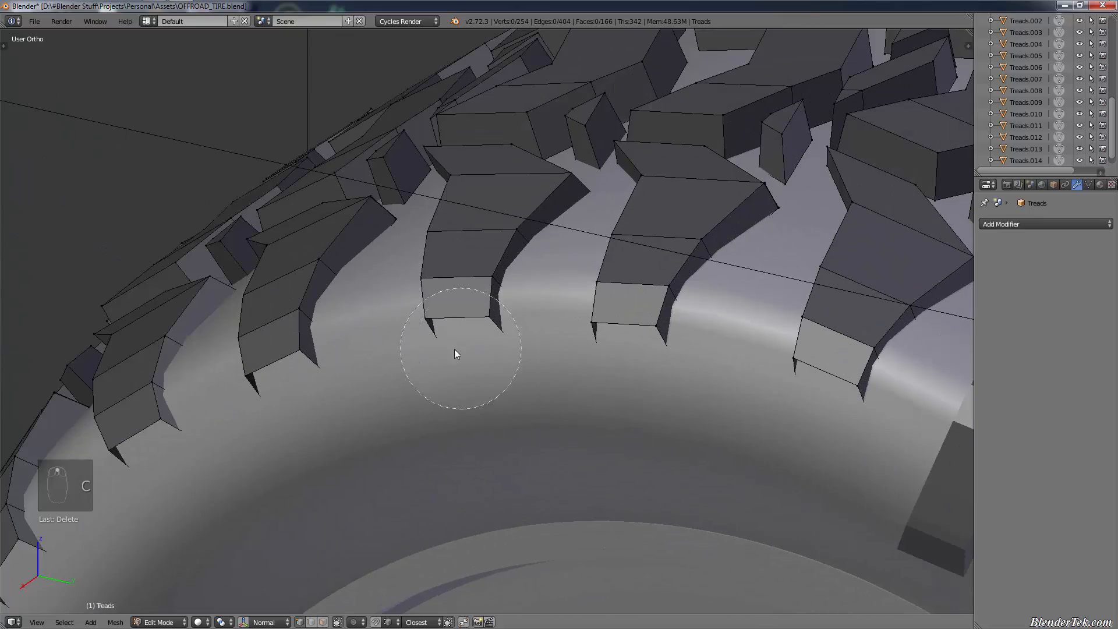
{"action": "left_click_drag", "start_coordinate": [516, 348], "coordinate": [656, 357]}
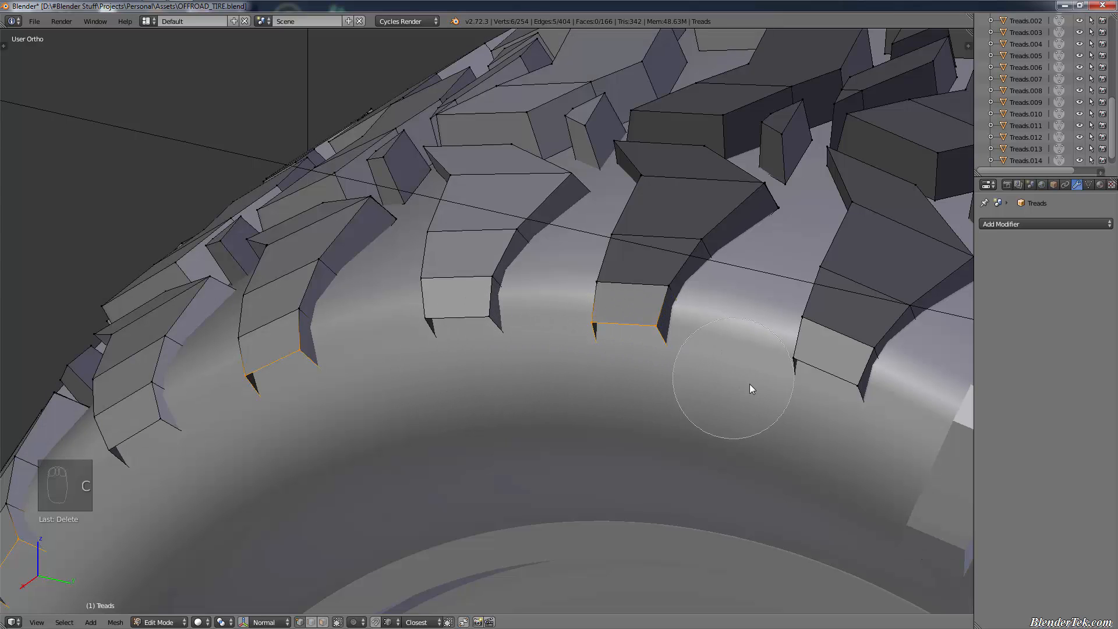
{"action": "right_click", "coordinate": [841, 415]}
{"action": "key", "text": "x"}
{"action": "left_click", "coordinate": [865, 439]}
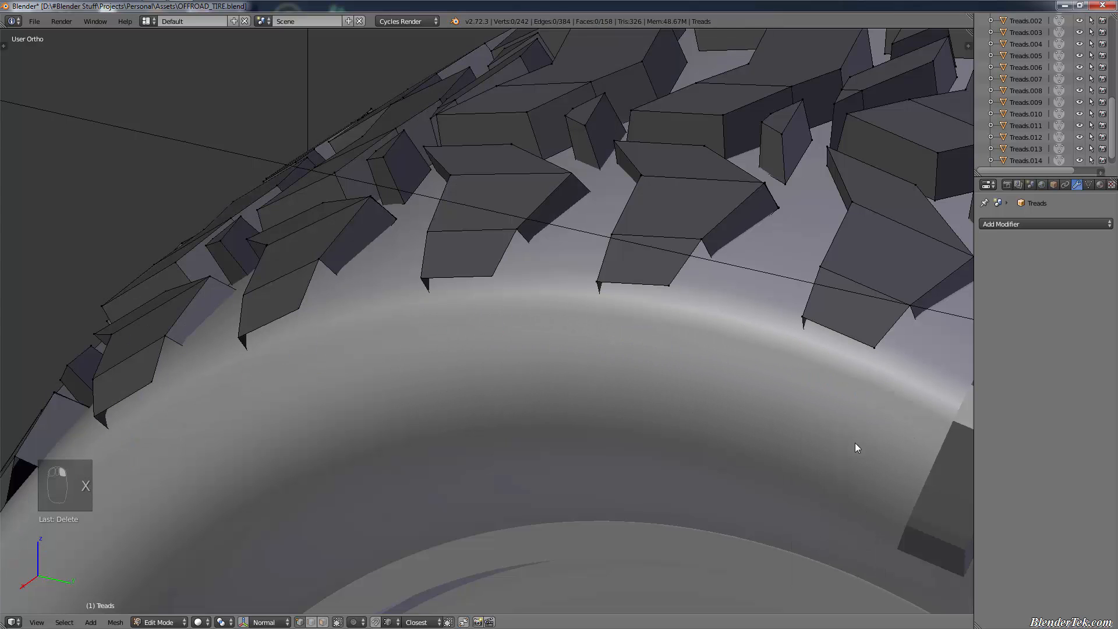
In wireframe shading, try to extrude a corner vertex of a cut sidewall block along the Y axis
{"action": "key", "text": "z"}
{"action": "key", "text": "c"}
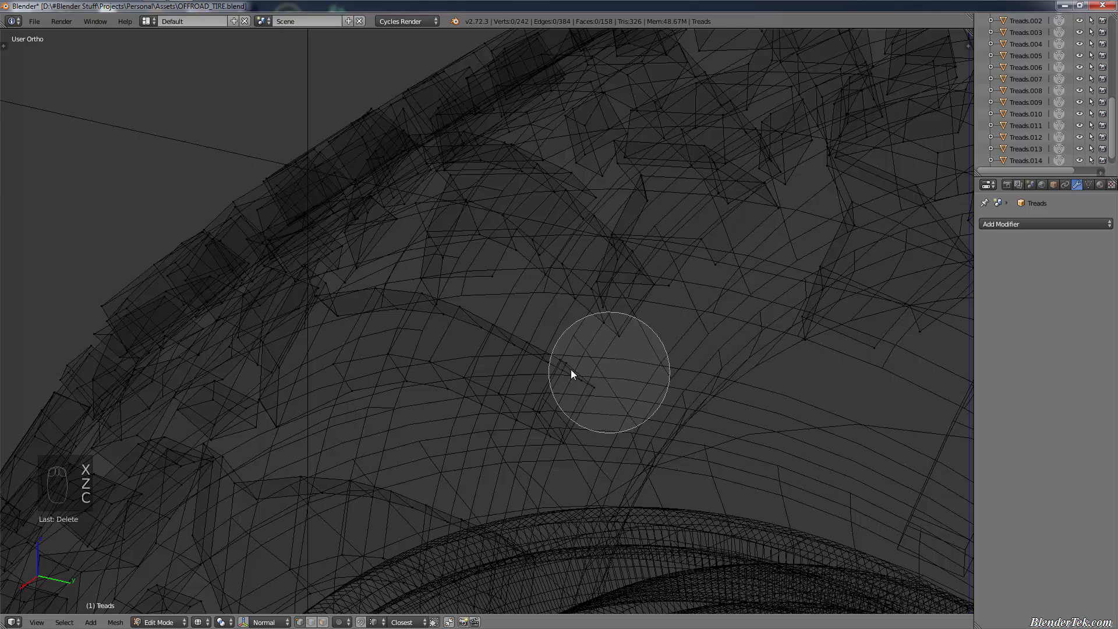
{"action": "right_click", "coordinate": [474, 399]}
{"action": "key", "text": "z"}
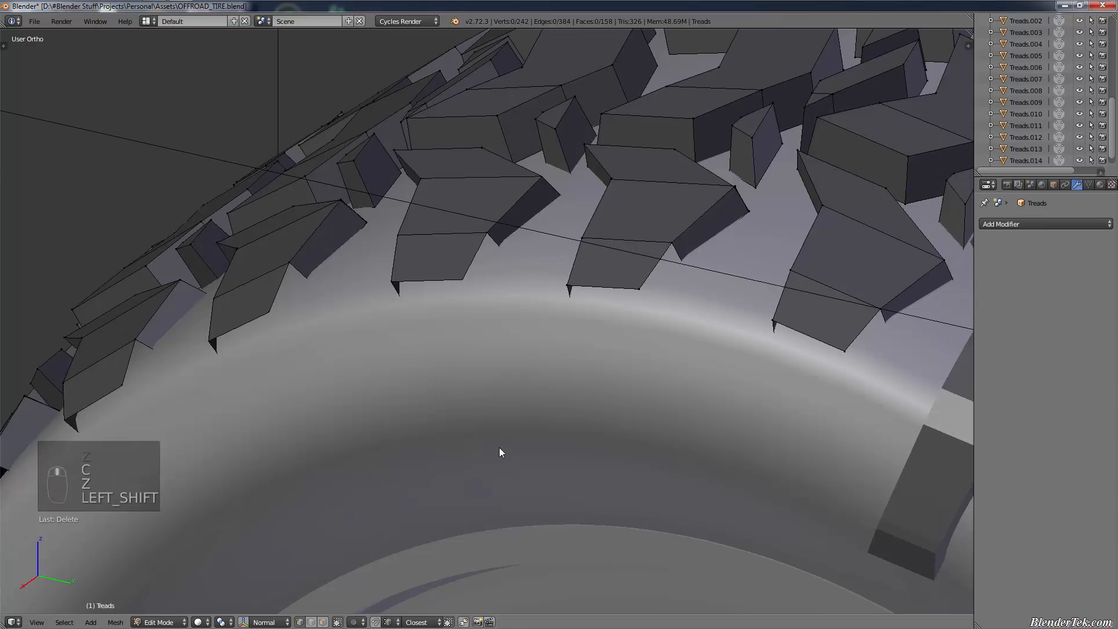
{"action": "scroll", "coordinate": [499, 448], "scroll_direction": "up", "scroll_amount": 5}
{"action": "key", "text": "z"}
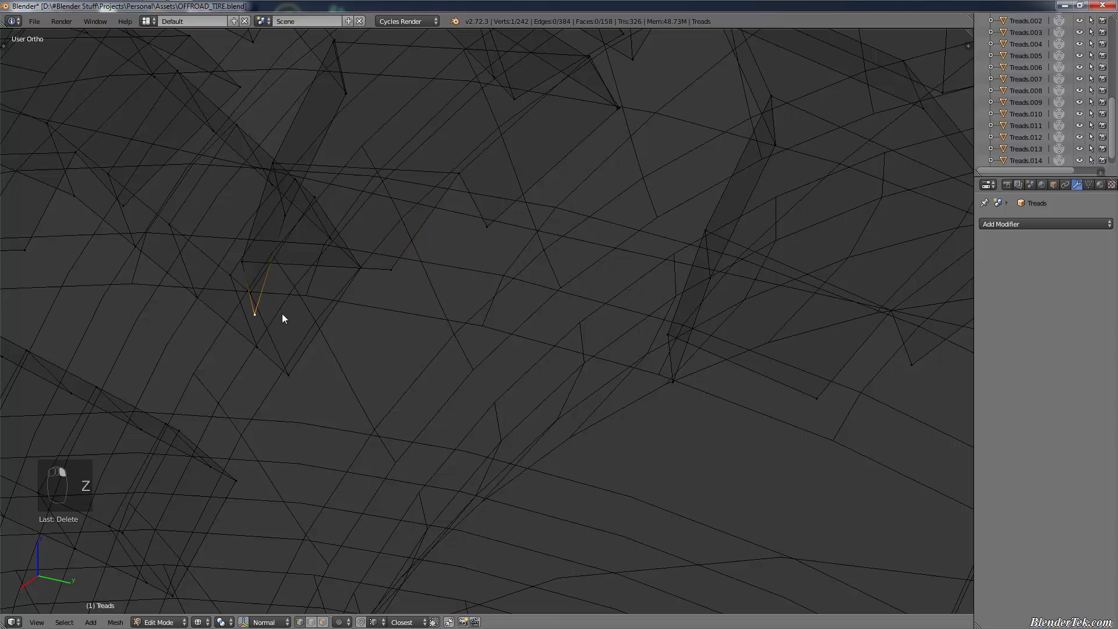
{"action": "key", "text": "e"}
{"action": "key", "text": "y"}
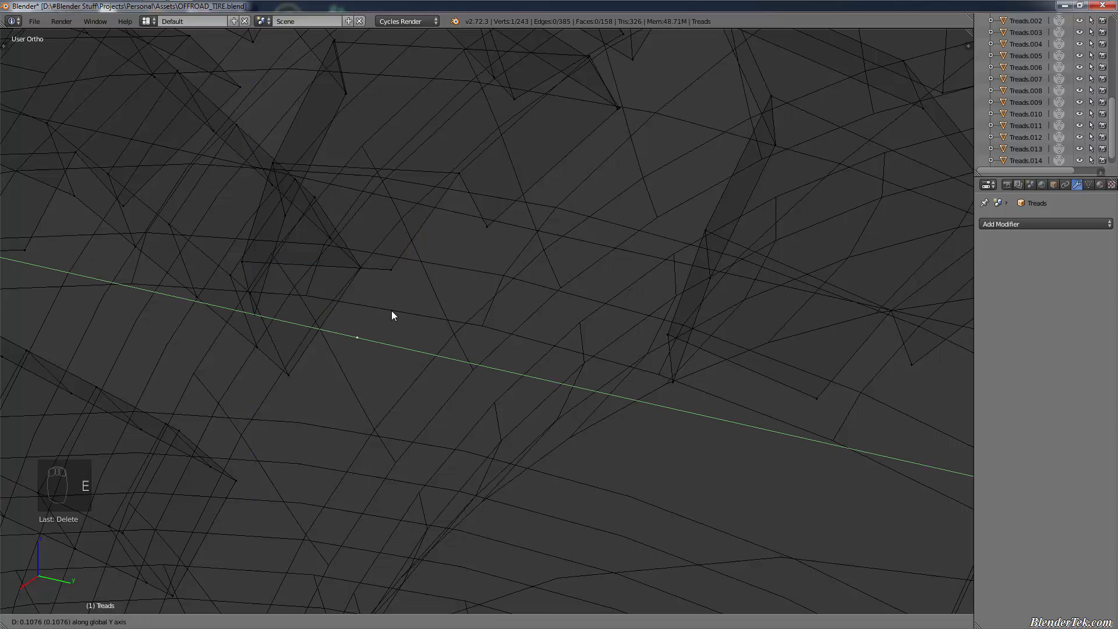
{"action": "middle_click", "coordinate": [392, 309]}
{"action": "middle_click_drag", "start_coordinate": [386, 316], "coordinate": [390, 320]}
{"action": "key", "text": "y"}
{"action": "right_click", "coordinate": [426, 320]}
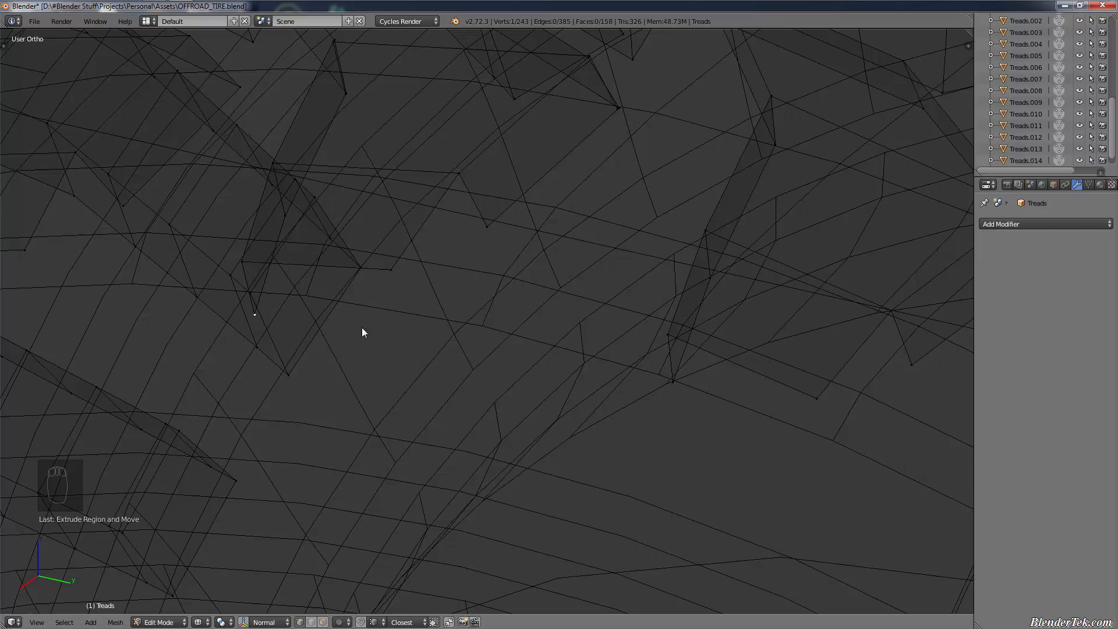
Undo the vertex extrusion and the last deletion of the sidewall blocks' lower edges
{"action": "middle_click_drag", "start_coordinate": [362, 328], "coordinate": [414, 312]}
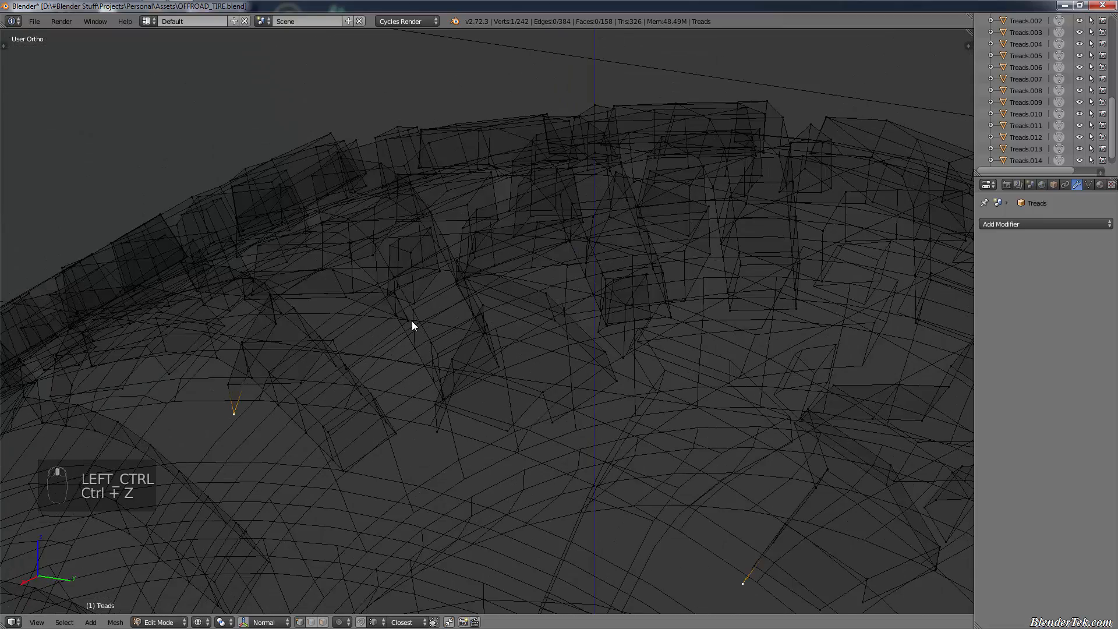
{"action": "key", "text": "ctrl+z"}
{"action": "key", "text": "ctrl+z"}
{"action": "key", "text": "ctrl+z"}
{"action": "key", "text": "ctrl+z"}
{"action": "key", "text": "ctrl+z"}
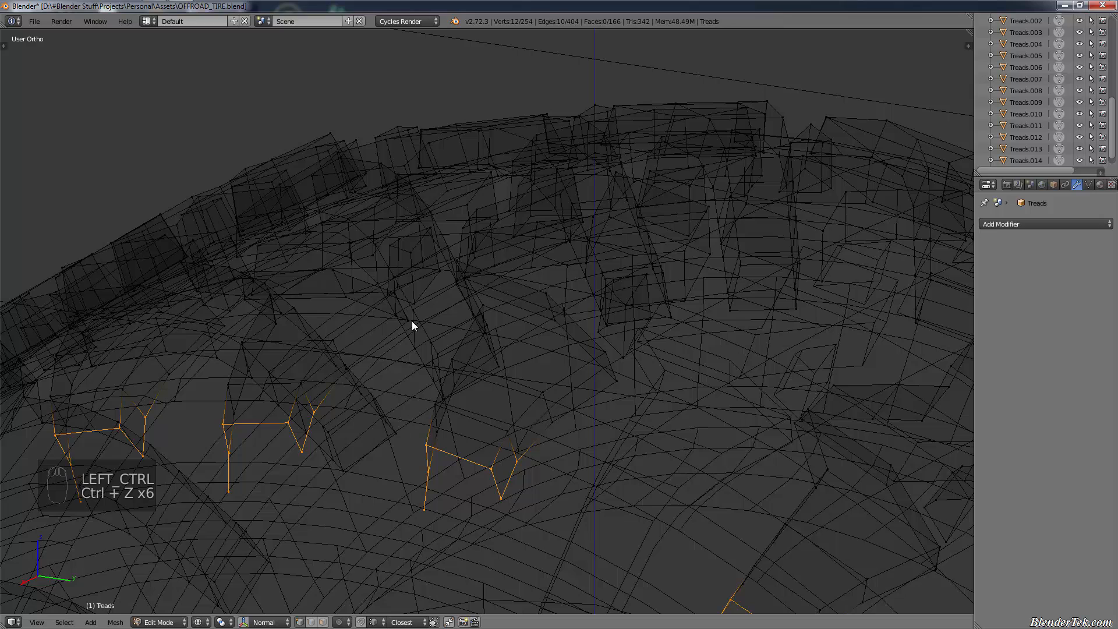
Deselect the inner corner vertices on the cut block ends and delete the remaining selected vertices
{"action": "scroll", "coordinate": [297, 490], "scroll_direction": "up", "scroll_amount": 2}
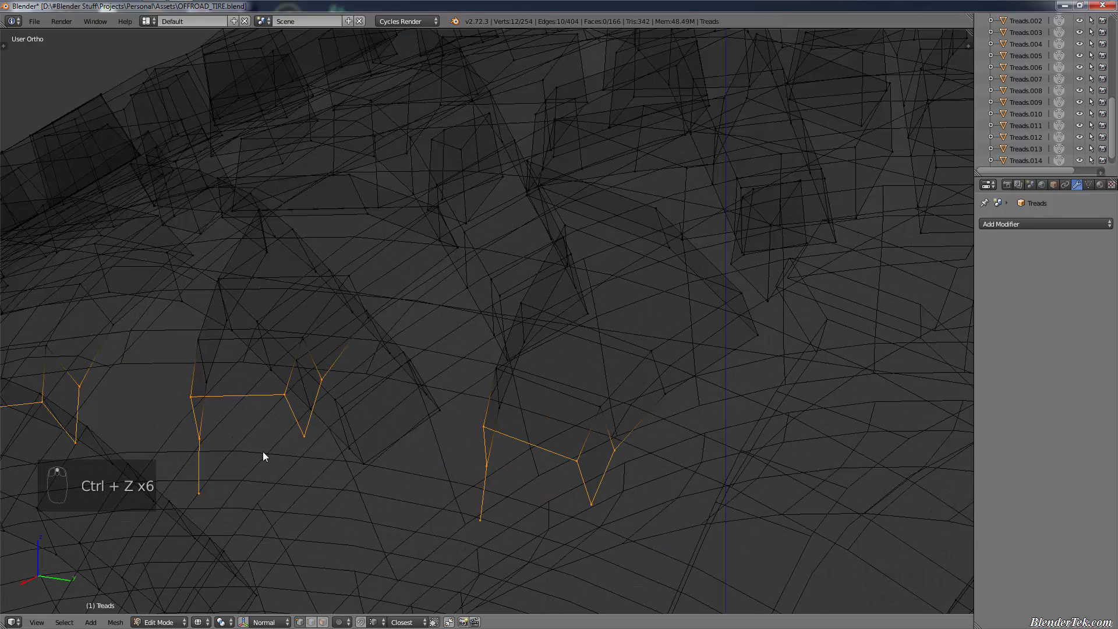
{"action": "right_click", "coordinate": [617, 451], "text": "shift"}
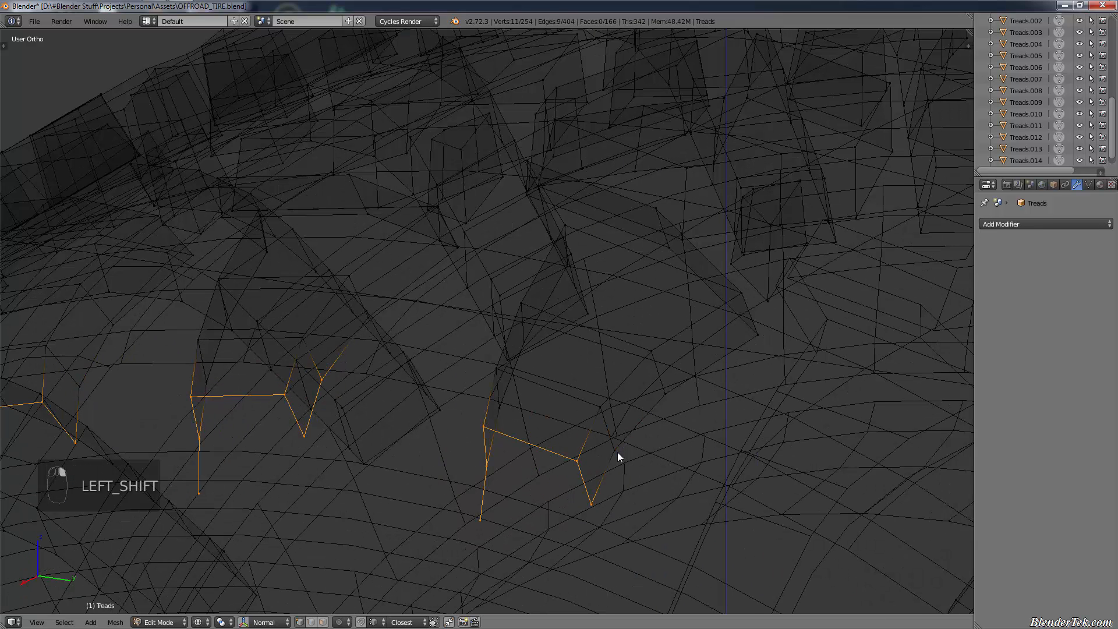
{"action": "key", "text": "x"}
{"action": "left_click", "coordinate": [355, 383]}
Join the lower corner vertices of one cut sidewall block with an edge and fill its open end with a face
{"action": "right_click", "coordinate": [207, 381], "text": "shift"}
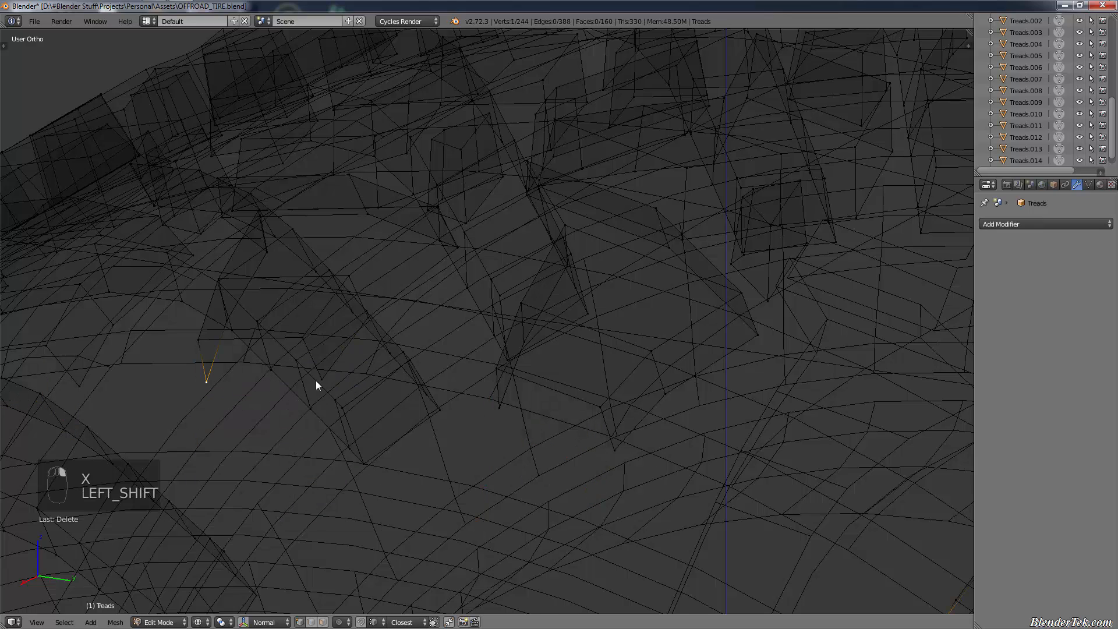
{"action": "key", "text": "f"}
{"action": "key", "text": "f"}
{"action": "key", "text": "f"}
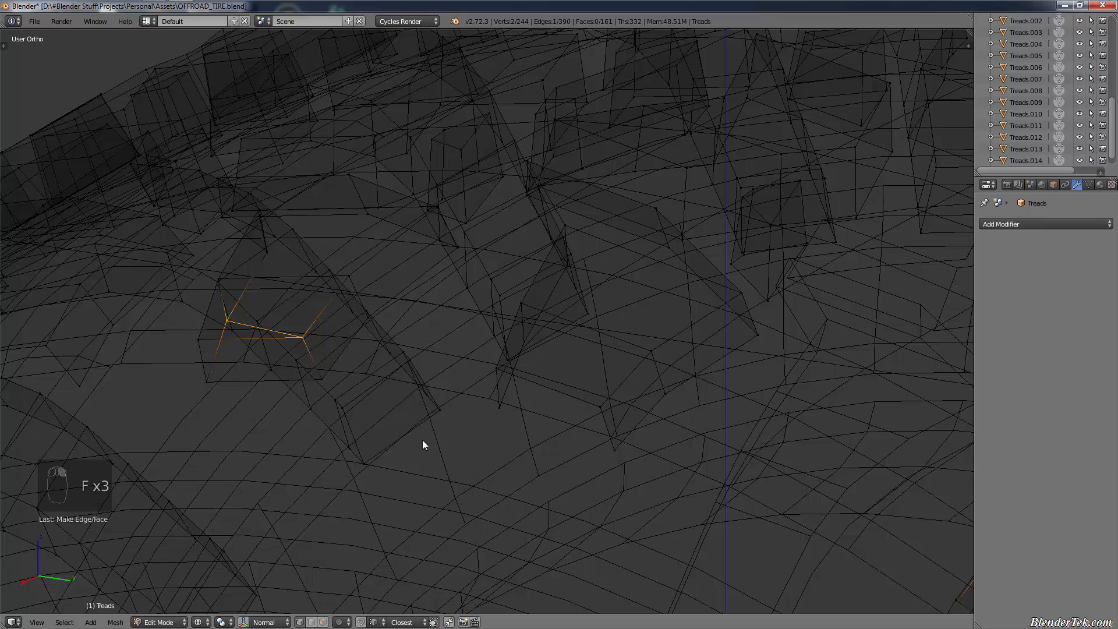
{"action": "key", "text": "ctrl+z"}
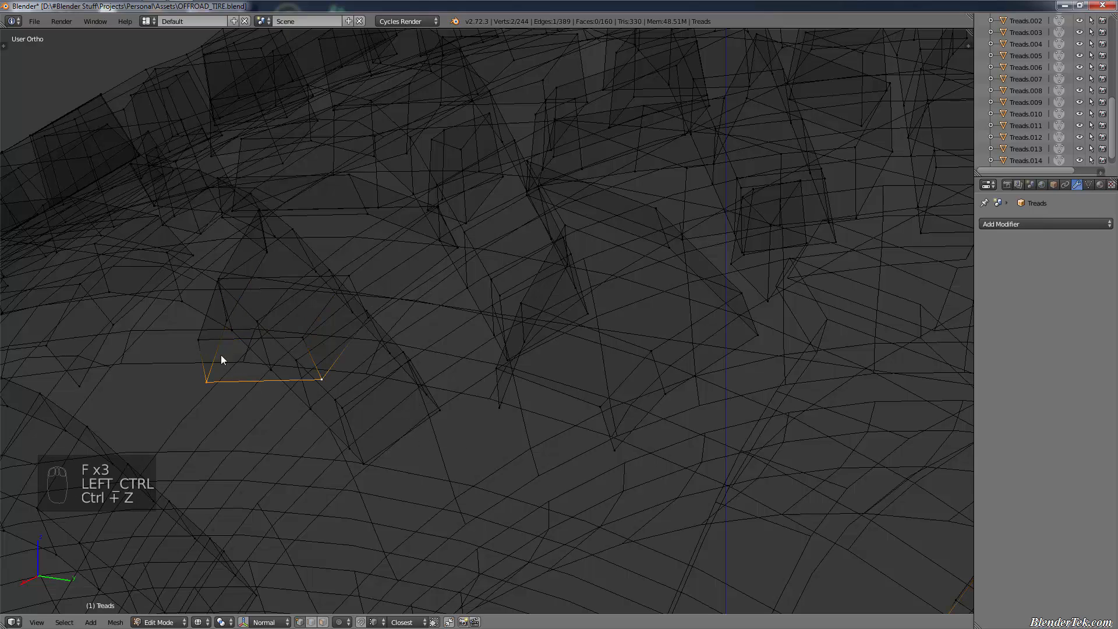
{"action": "right_click", "coordinate": [310, 339], "text": "shift"}
{"action": "key", "text": "f"}
{"action": "key", "text": "f"}
Close the neighboring cut sidewall block with a lower edge and an end face, and return to solid shading
{"action": "right_click", "coordinate": [528, 415]}
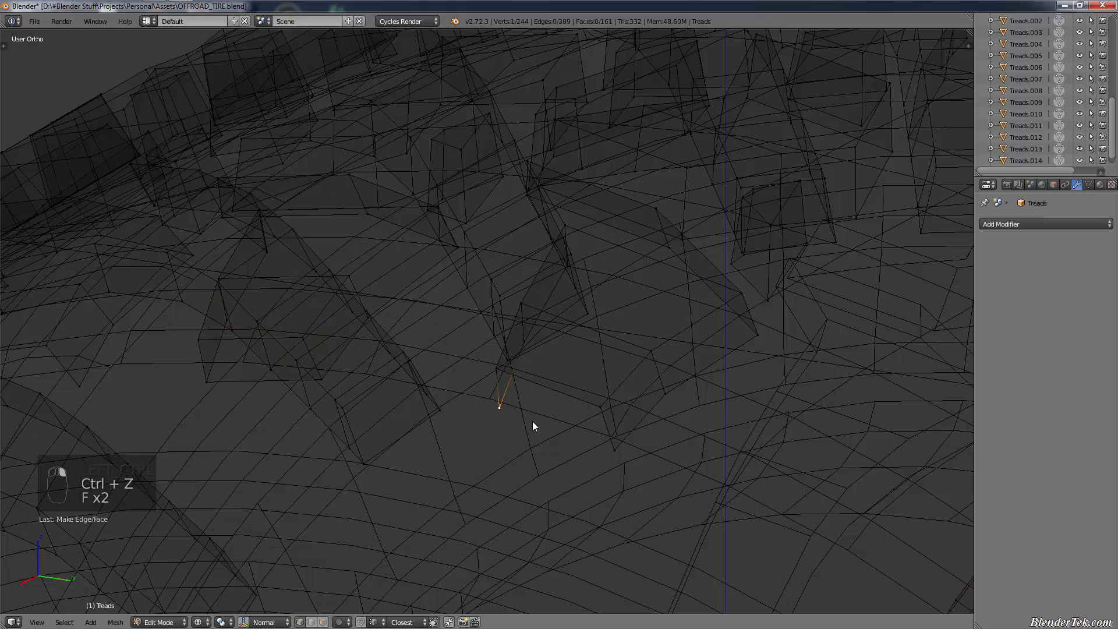
{"action": "key", "text": "f"}
{"action": "key", "text": "f"}
{"action": "right_click", "coordinate": [531, 386], "text": "shift"}
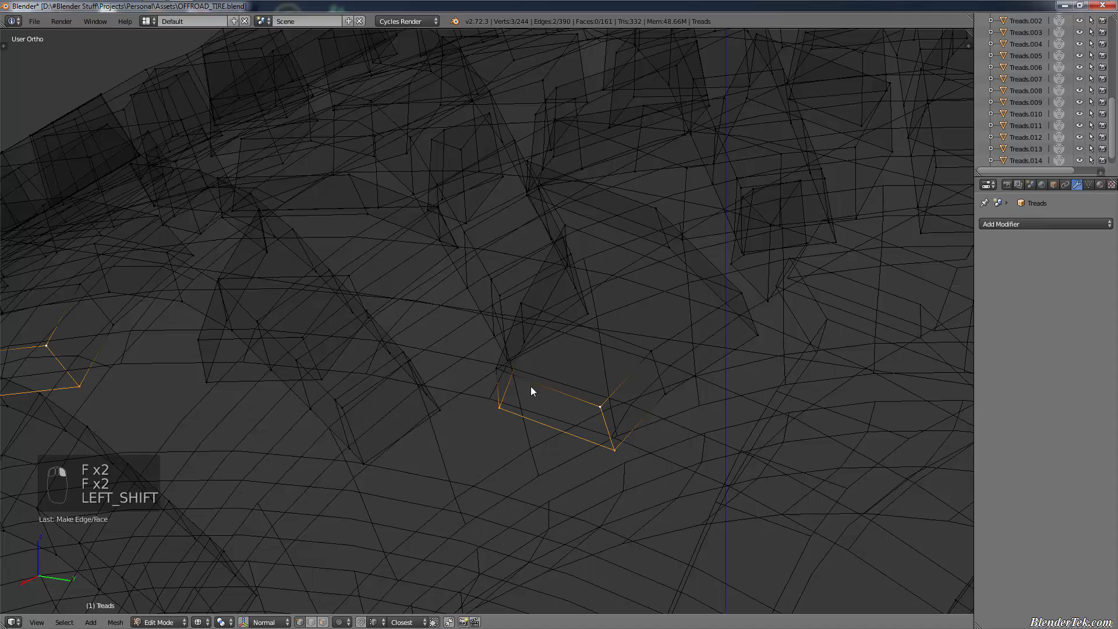
{"action": "right_click", "coordinate": [493, 369], "text": "shift"}
{"action": "key", "text": "f"}
{"action": "key", "text": "f"}
{"action": "scroll", "coordinate": [529, 417], "scroll_direction": "down", "scroll_amount": 6}
{"action": "key", "text": "z"}
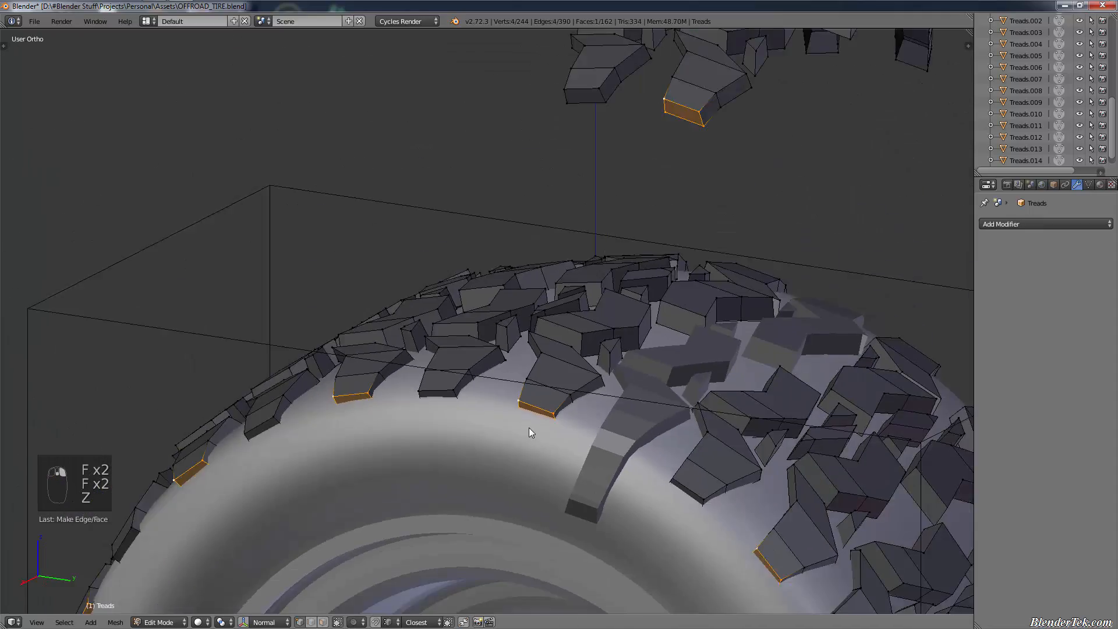
Deselect the tread mesh, leave its editing, and select the gap-filling tread copy with the long sidewall block
{"action": "key", "text": "a"}
{"action": "scroll", "coordinate": [526, 460], "scroll_direction": "up", "scroll_amount": 3}
{"action": "middle_click_drag", "start_coordinate": [527, 467], "coordinate": [560, 469]}
{"action": "scroll", "coordinate": [623, 472], "scroll_direction": "up", "scroll_amount": 4}
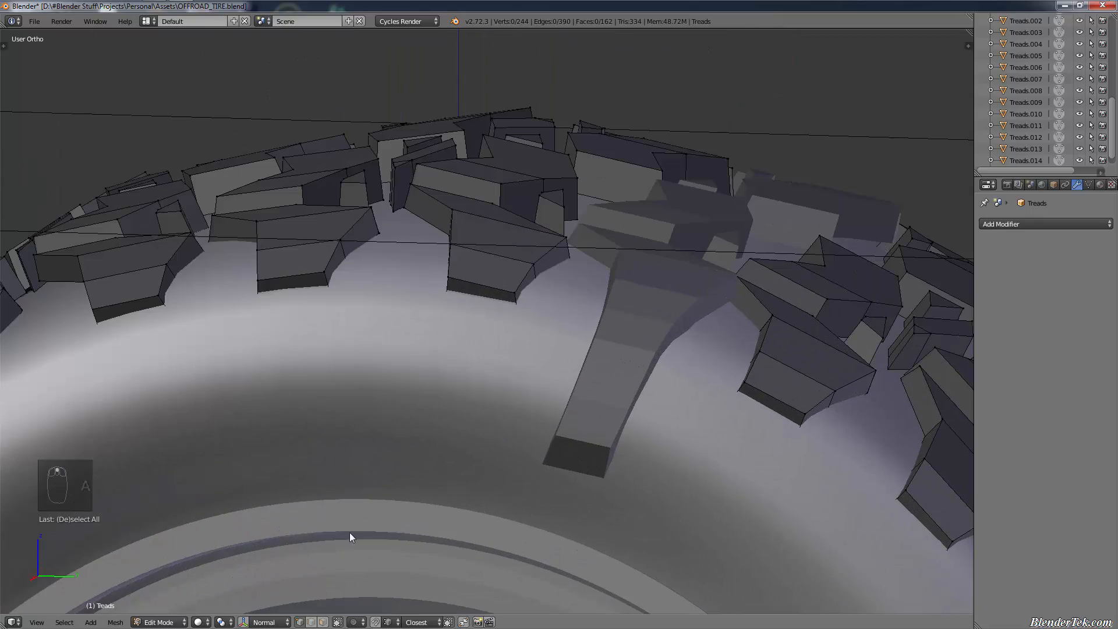
{"action": "scroll", "coordinate": [740, 326], "scroll_direction": "up", "scroll_amount": 2}
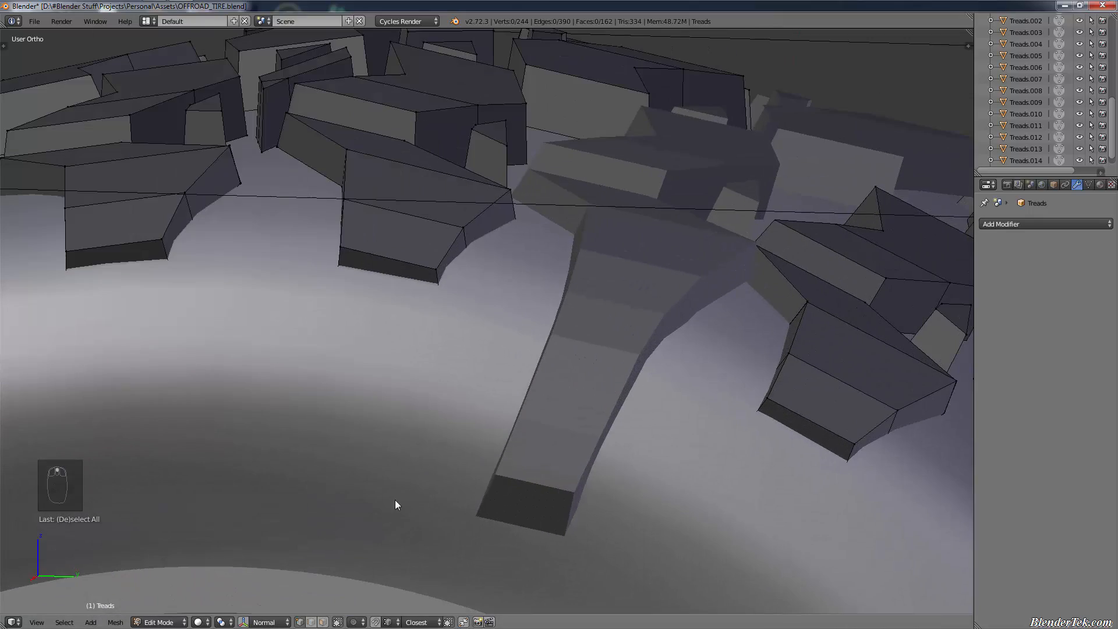
{"action": "key", "text": "Tab"}
{"action": "right_click", "coordinate": [670, 281]}
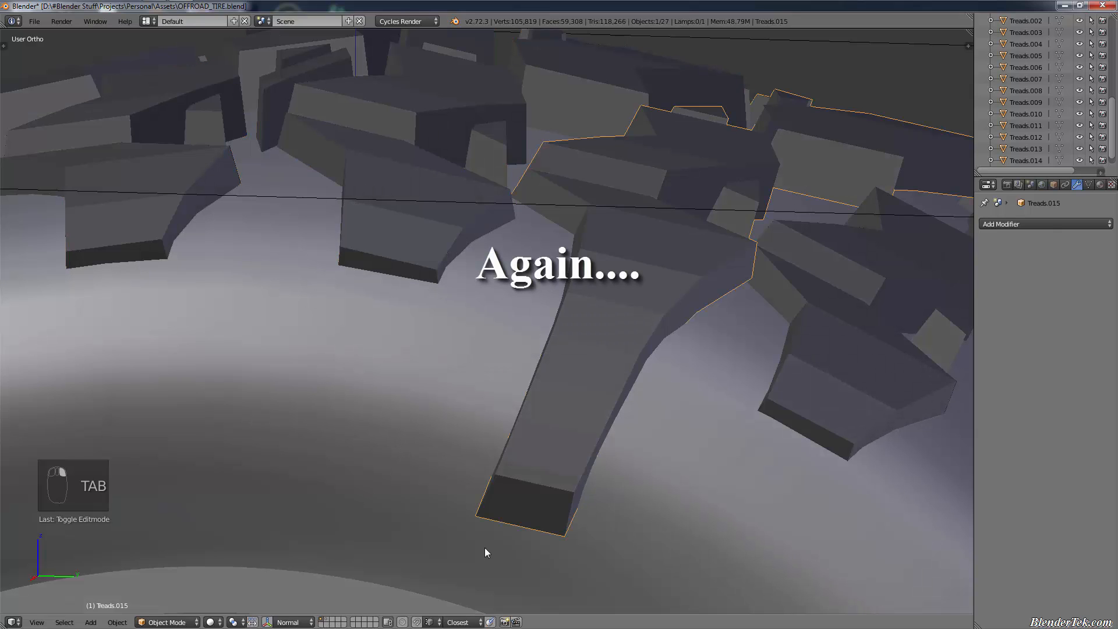
Try to delete the visible lower segments of the gap-filling copy's long sidewall block
{"action": "key", "text": "Tab"}
{"action": "key", "text": "a"}
{"action": "key", "text": "a"}
{"action": "key", "text": "c"}
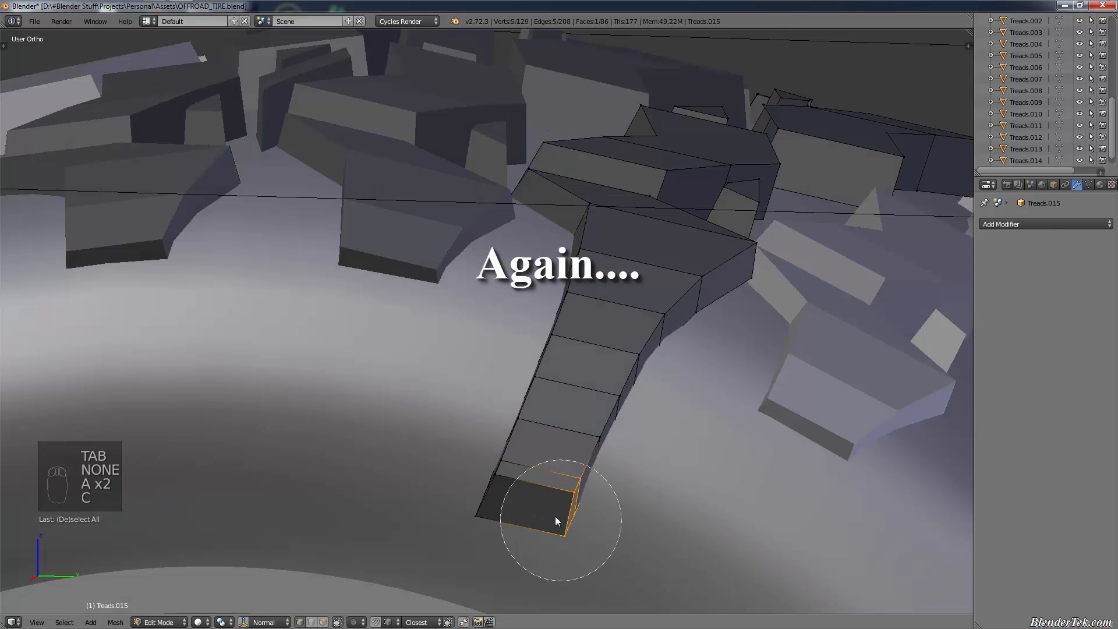
{"action": "mouse_move", "coordinate": [544, 513]}
{"action": "left_mouse_down"}
{"action": "mouse_move", "coordinate": [481, 513]}
{"action": "mouse_move", "coordinate": [499, 464]}
{"action": "mouse_move", "coordinate": [561, 457]}
{"action": "mouse_move", "coordinate": [514, 424]}
{"action": "mouse_move", "coordinate": [626, 436]}
{"action": "left_mouse_up"}
{"action": "right_click", "coordinate": [534, 411]}
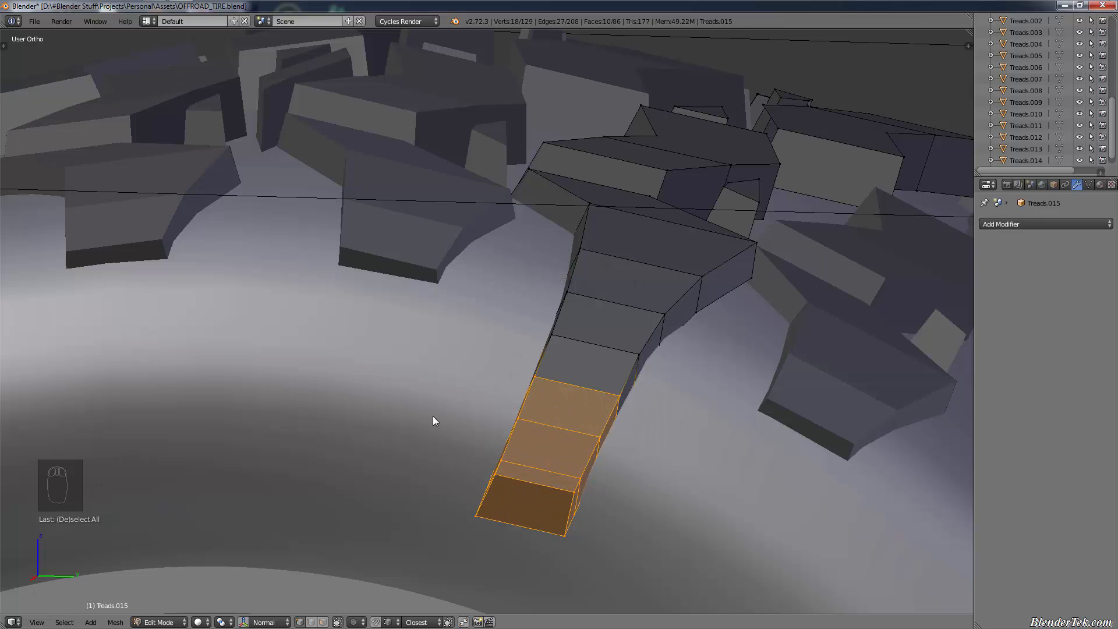
{"action": "key", "text": "x"}
{"action": "left_click", "coordinate": [432, 416]}
{"action": "middle_click_drag", "start_coordinate": [432, 416], "coordinate": [748, 473]}
{"action": "middle_click_drag", "start_coordinate": [774, 459], "coordinate": [690, 420]}
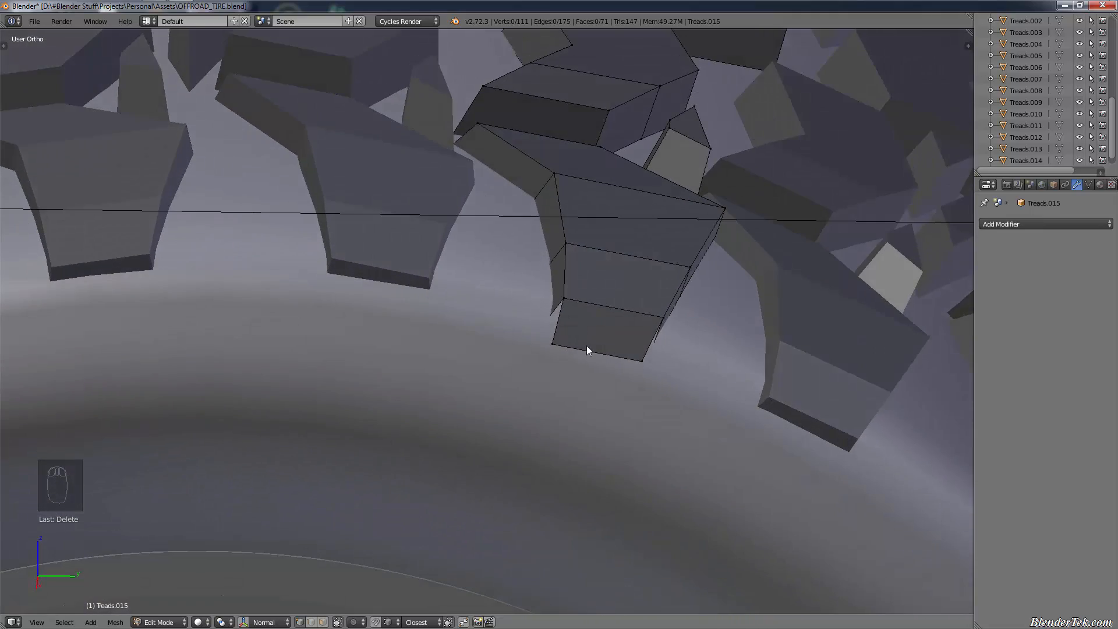
Delete the two protruding lower corner vertices of the copy's cut sidewall block
{"action": "scroll", "coordinate": [527, 350], "scroll_direction": "up", "scroll_amount": 2}
{"action": "key", "text": "shift"}
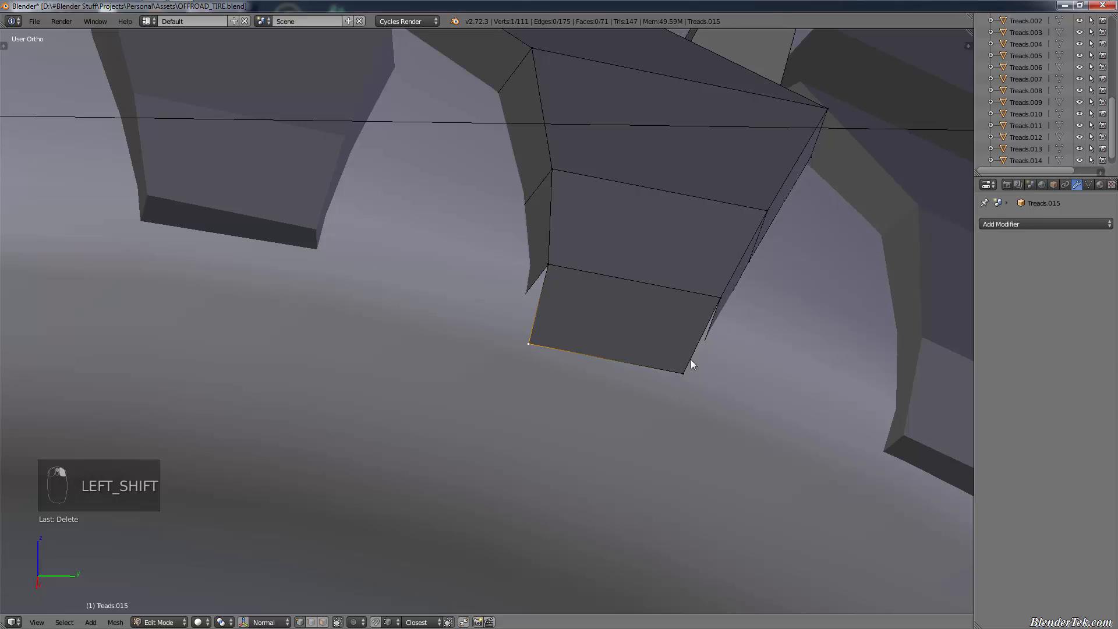
{"action": "key", "text": "x"}
{"action": "left_click", "coordinate": [704, 340]}
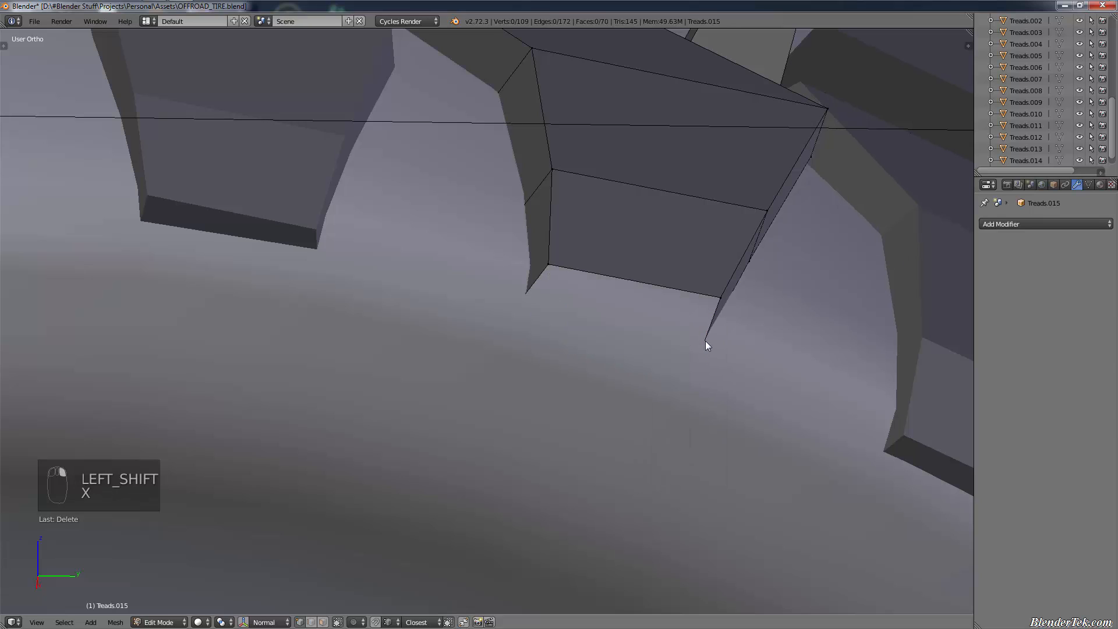
In wireframe, join the block's two lower corner vertices with an edge, fill its open end, and switch to the right view
{"action": "key", "text": "shift"}
{"action": "key", "text": "shift"}
{"action": "key", "text": "shift"}
{"action": "key", "text": "shift"}
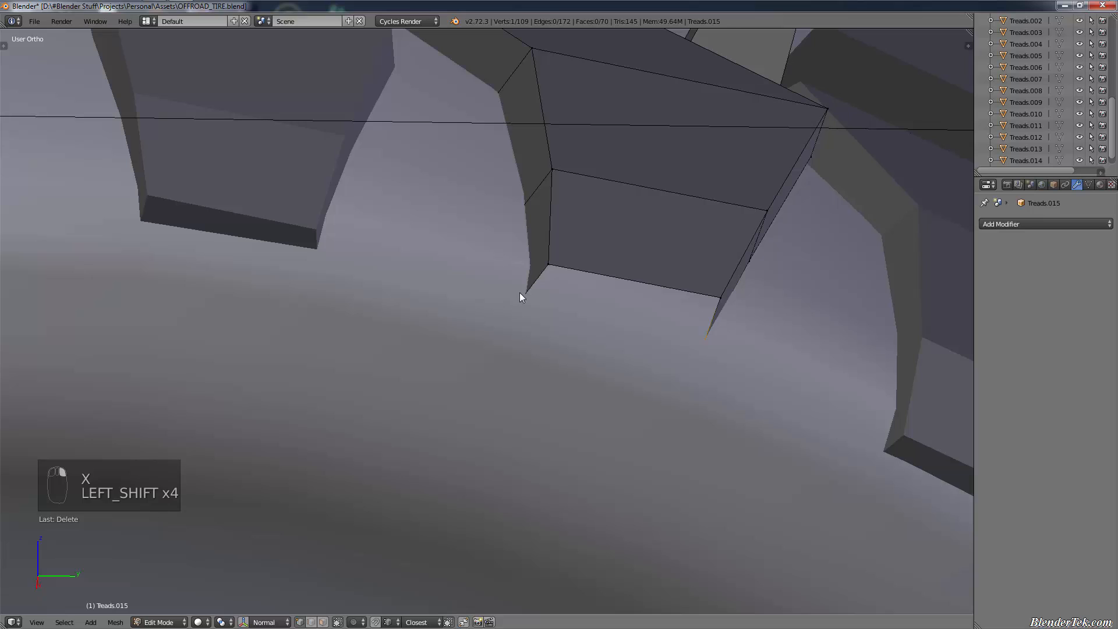
{"action": "key", "text": "z"}
{"action": "right_click", "coordinate": [511, 312], "text": "shift"}
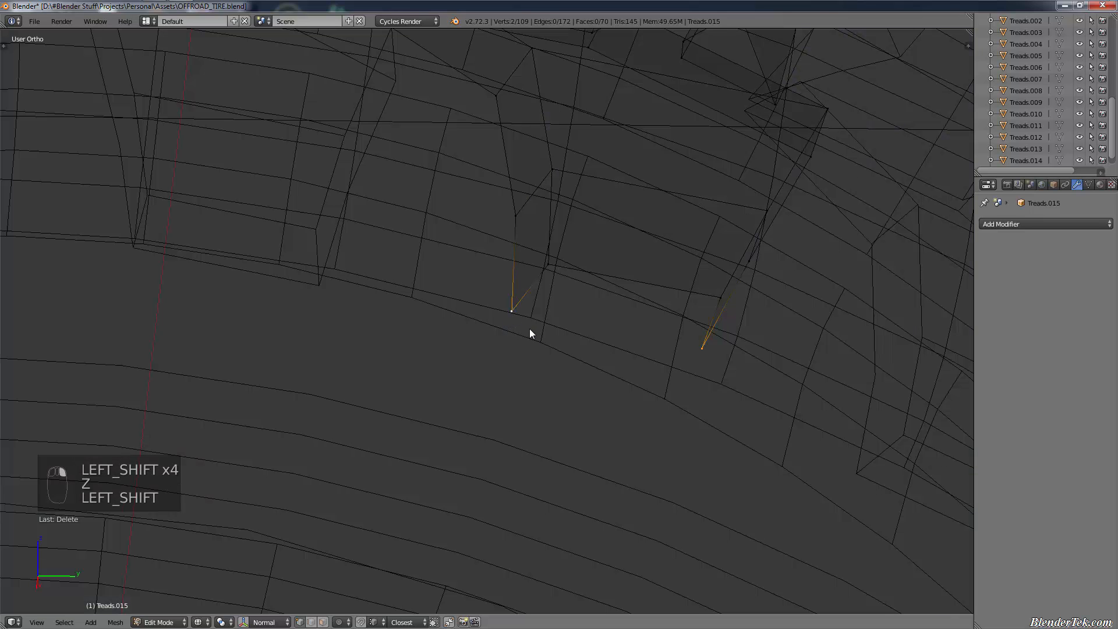
{"action": "key", "text": "f"}
{"action": "key", "text": "f"}
{"action": "right_click", "coordinate": [562, 259], "text": "shift"}
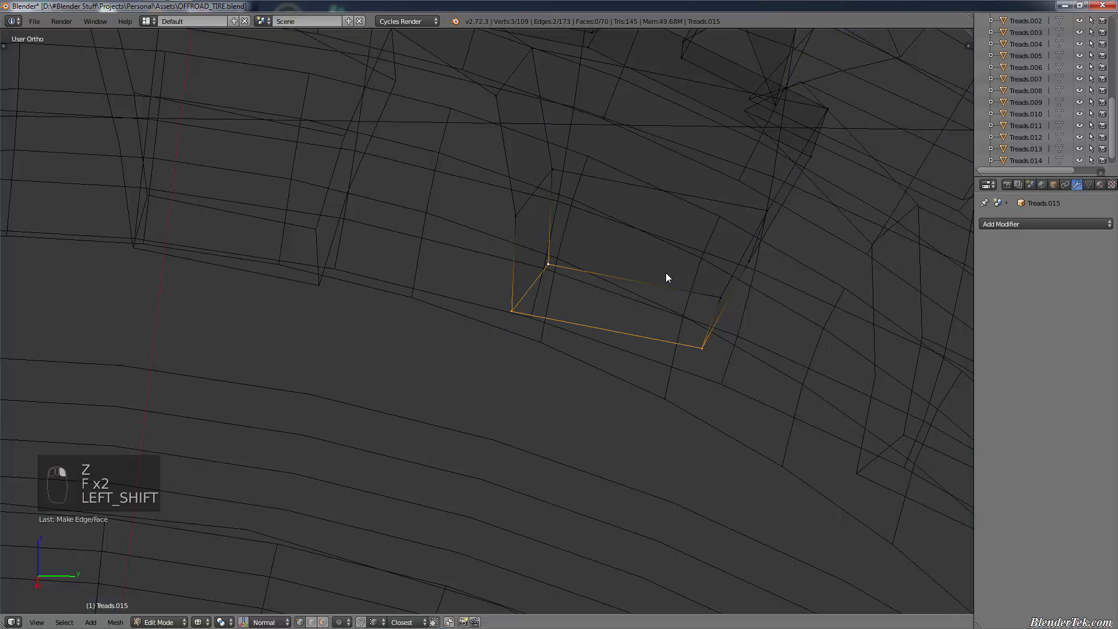
{"action": "right_click", "coordinate": [720, 297], "text": "shift"}
{"action": "scroll", "coordinate": [649, 359], "scroll_direction": "down", "scroll_amount": 4}
{"action": "key", "text": "f"}
{"action": "key", "text": "f"}
{"action": "key", "text": "KP_1"}
{"action": "key", "text": "KP_3"}
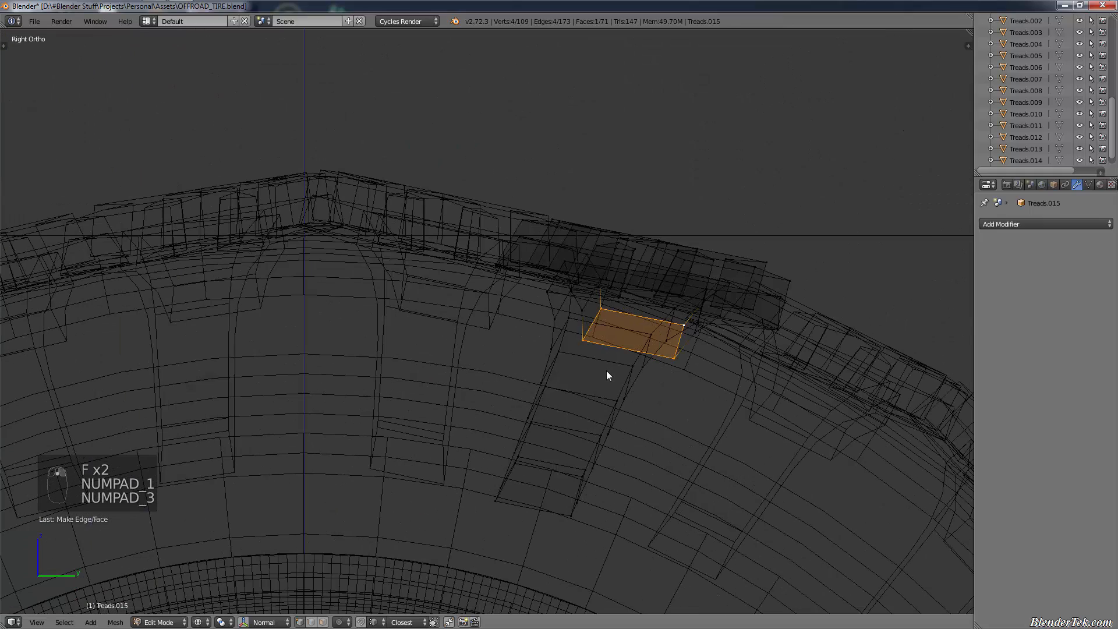
Rotate the gap-filling copy's entire mesh by about 5.5 degrees in the right view and leave mesh editing
{"action": "key", "text": "a"}
{"action": "key", "text": "a"}
{"action": "key", "text": "a"}
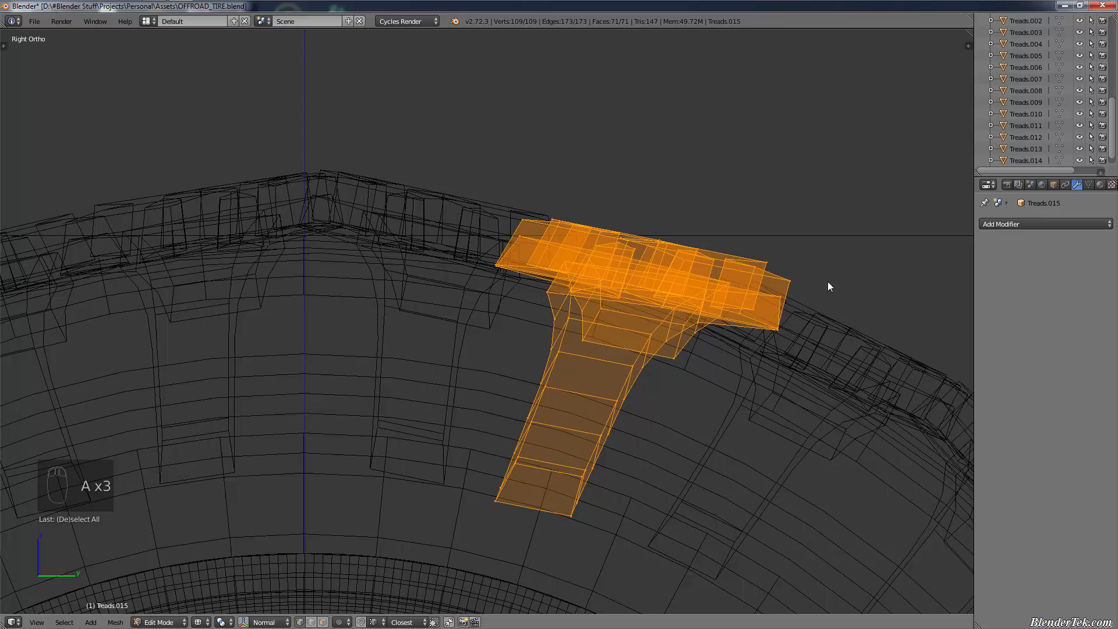
{"action": "key", "text": "r"}
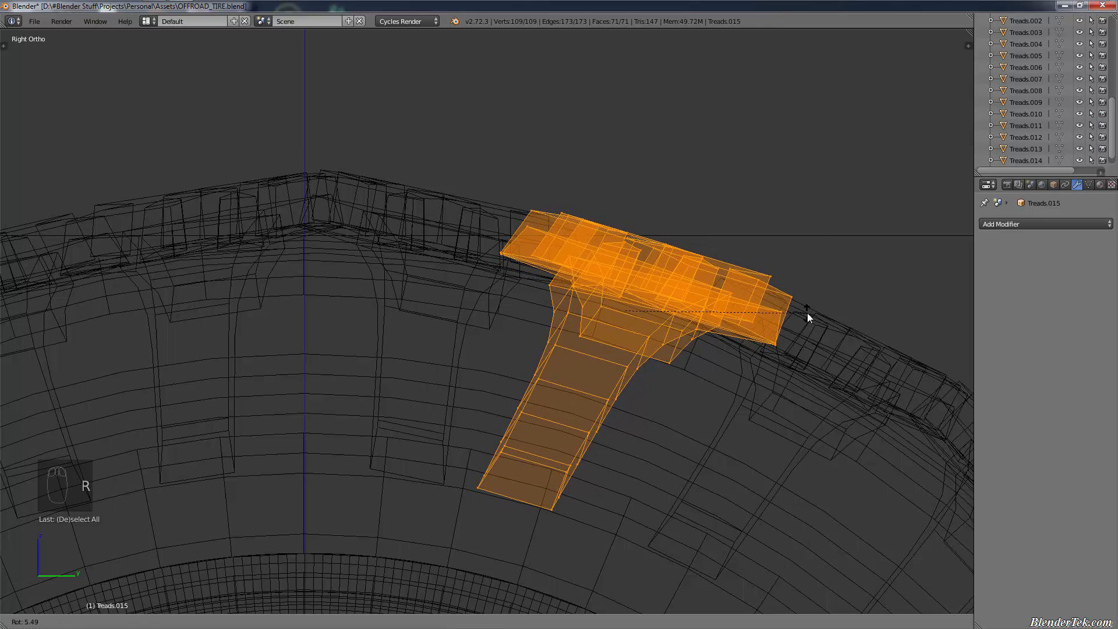
{"action": "left_click", "coordinate": [808, 313]}
{"action": "scroll", "coordinate": [763, 230], "scroll_direction": "down", "scroll_amount": 3}
{"action": "key", "text": "Tab"}
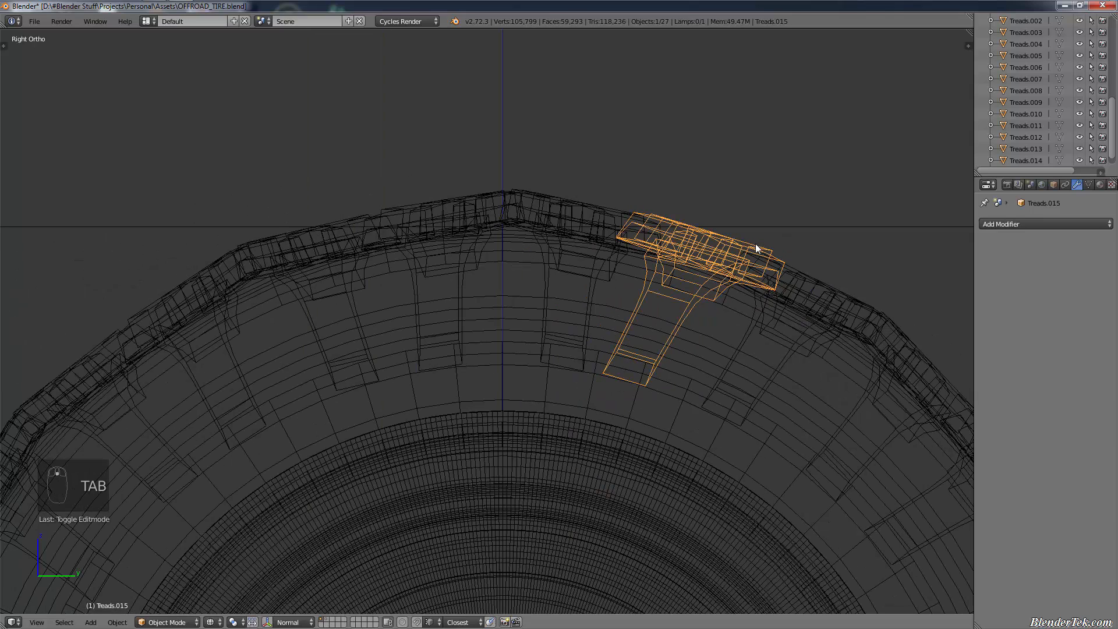
Undo the mesh edits to the gap-filling copy, keeping its original long sidewall blocks and the copy selected
{"action": "key", "text": "ctrl+z"}
{"action": "key", "text": "ctrl+z"}
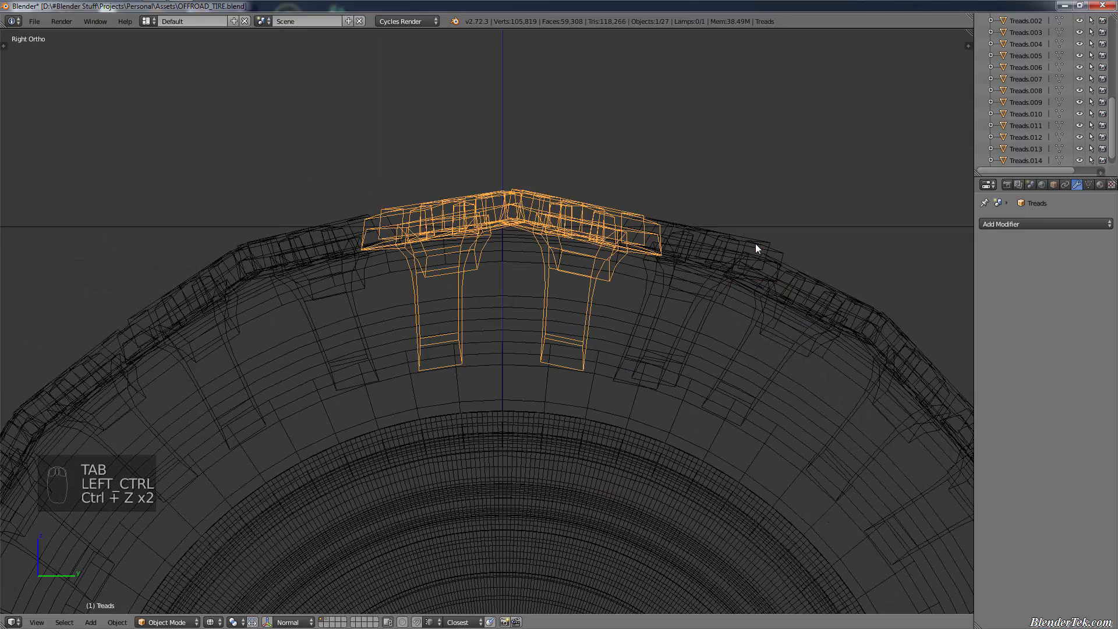
{"action": "key", "text": "ctrl+shift+z"}
{"action": "key", "text": "ctrl+shift+z"}
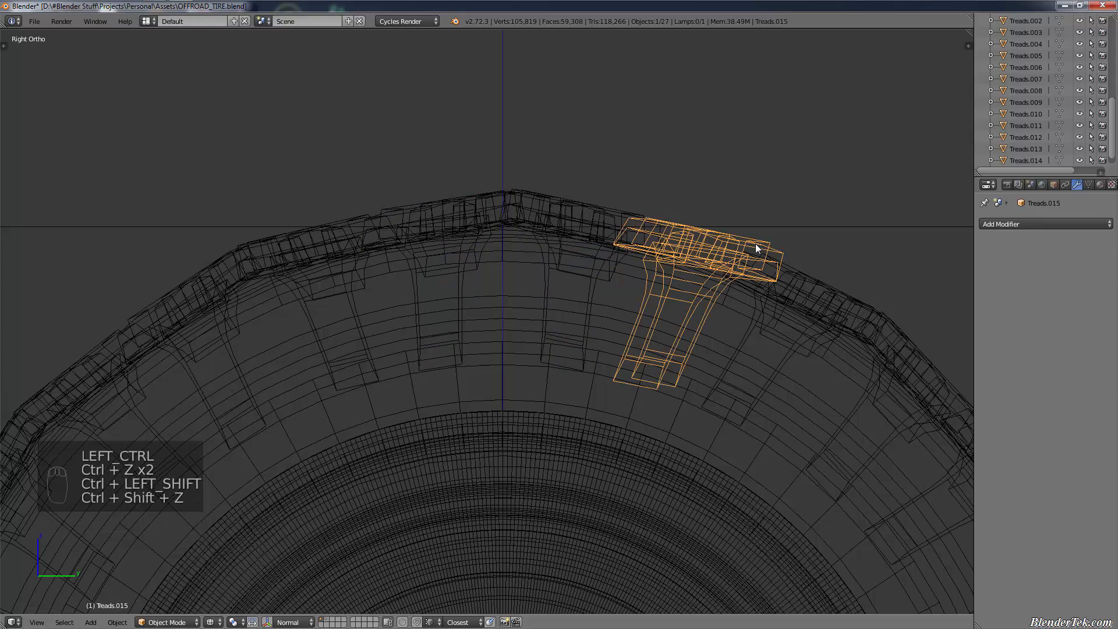
{"action": "key", "text": "ctrl+z"}
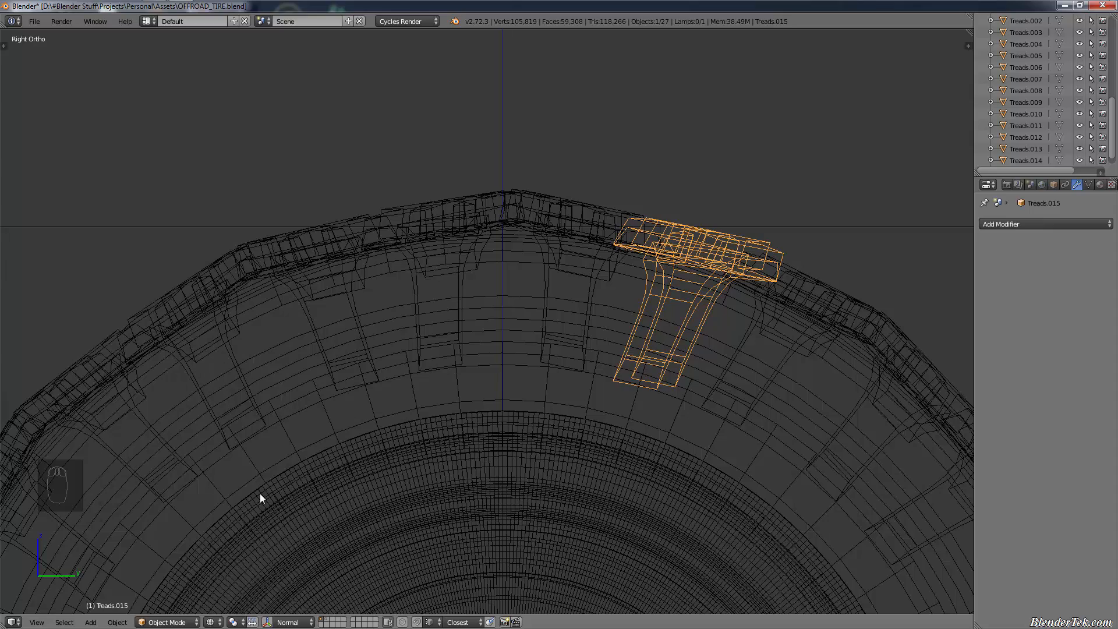
Edit the gap-filling copy in wireframe and delete the lower segments of its long sidewall block
{"action": "scroll", "coordinate": [706, 341], "scroll_direction": "up", "scroll_amount": 6}
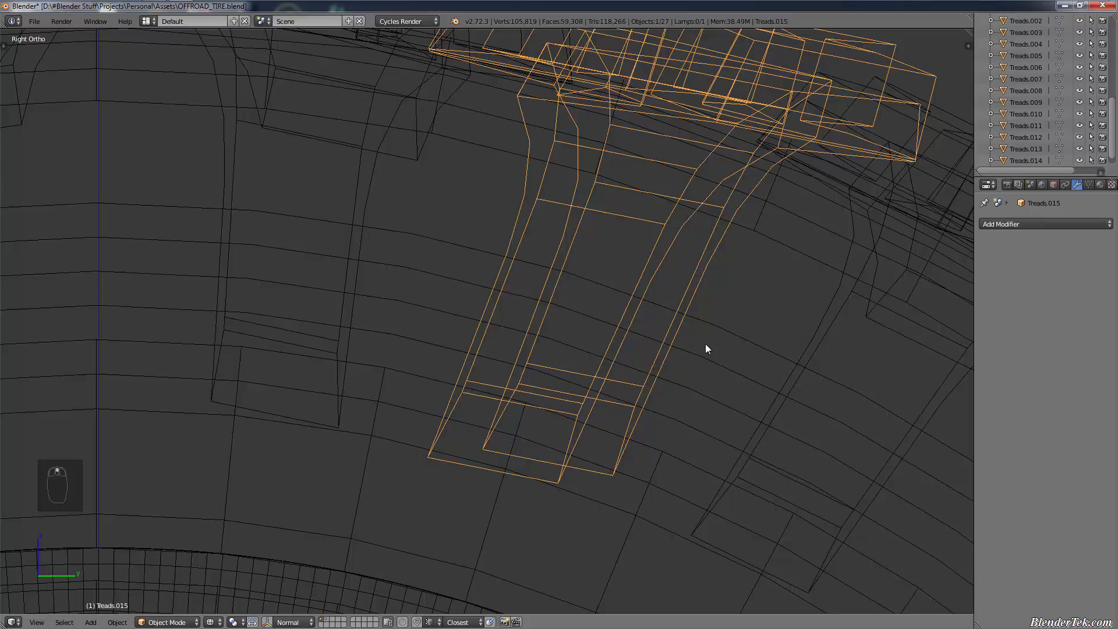
{"action": "key", "text": "Tab"}
{"action": "middle_click_drag", "start_coordinate": [705, 343], "coordinate": [720, 304]}
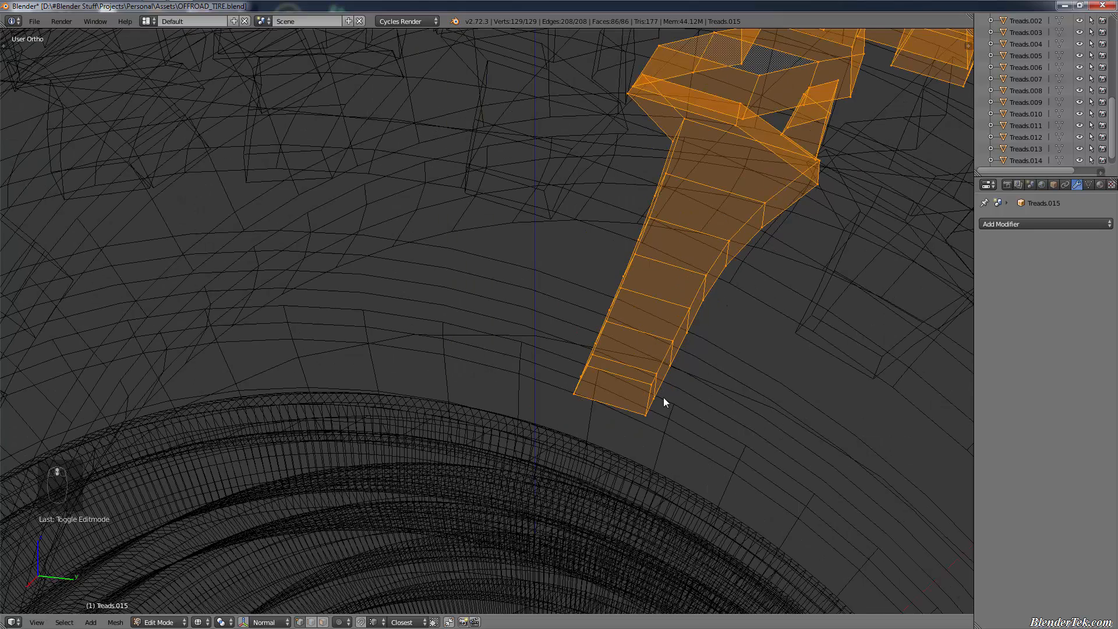
{"action": "key", "text": "a"}
{"action": "key", "text": "c"}
{"action": "mouse_move", "coordinate": [646, 393]}
{"action": "left_mouse_down"}
{"action": "mouse_move", "coordinate": [621, 341]}
{"action": "mouse_move", "coordinate": [693, 352]}
{"action": "left_mouse_up"}
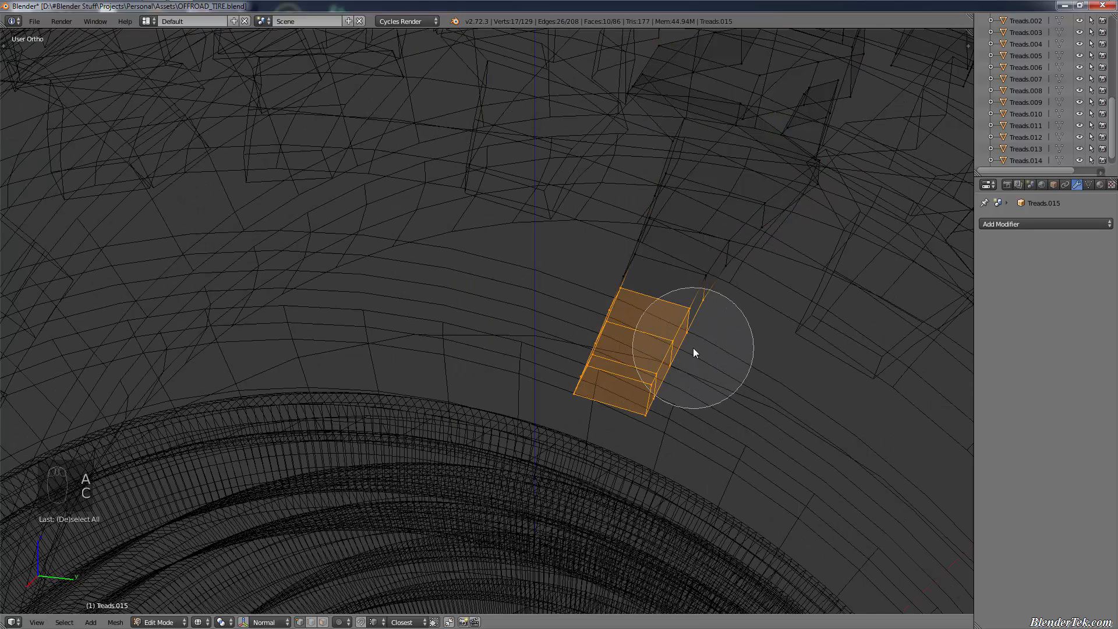
{"action": "right_click", "coordinate": [626, 333]}
{"action": "key", "text": "x"}
{"action": "left_click", "coordinate": [626, 334]}
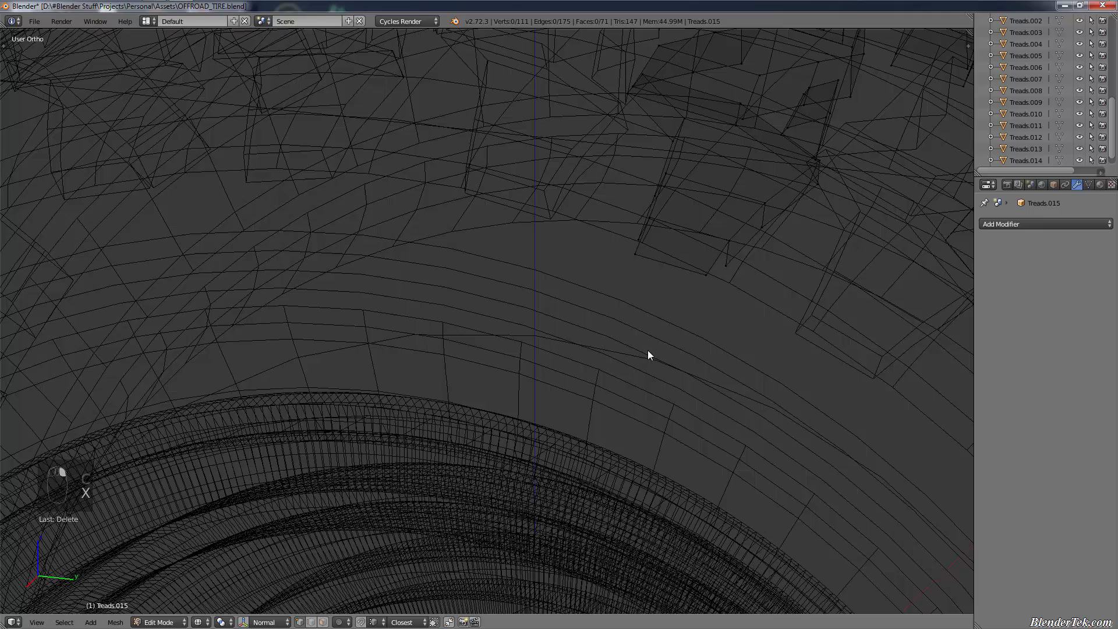
Return to solid shading and delete the two outer corner vertices at the shortened sidewall block's cut end
{"action": "key", "text": "KP_7"}
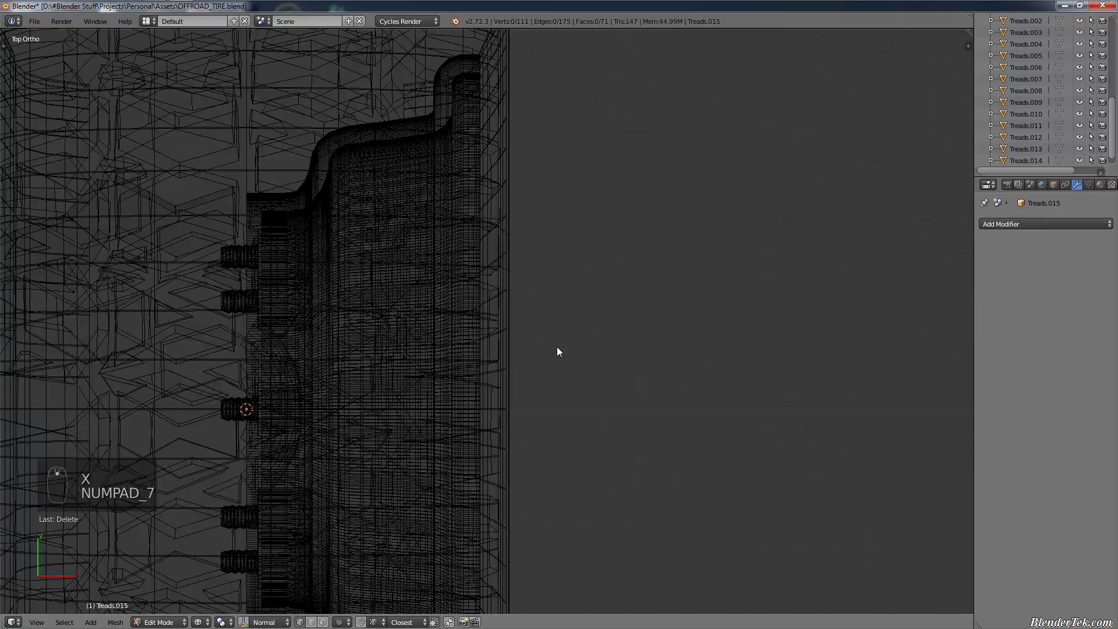
{"action": "key", "text": "z"}
{"action": "scroll", "coordinate": [538, 348], "scroll_direction": "down", "scroll_amount": 5}
{"action": "middle_click_drag", "start_coordinate": [610, 359], "coordinate": [838, 332], "text": "shift"}
{"action": "scroll", "coordinate": [652, 329], "scroll_direction": "up", "scroll_amount": 2}
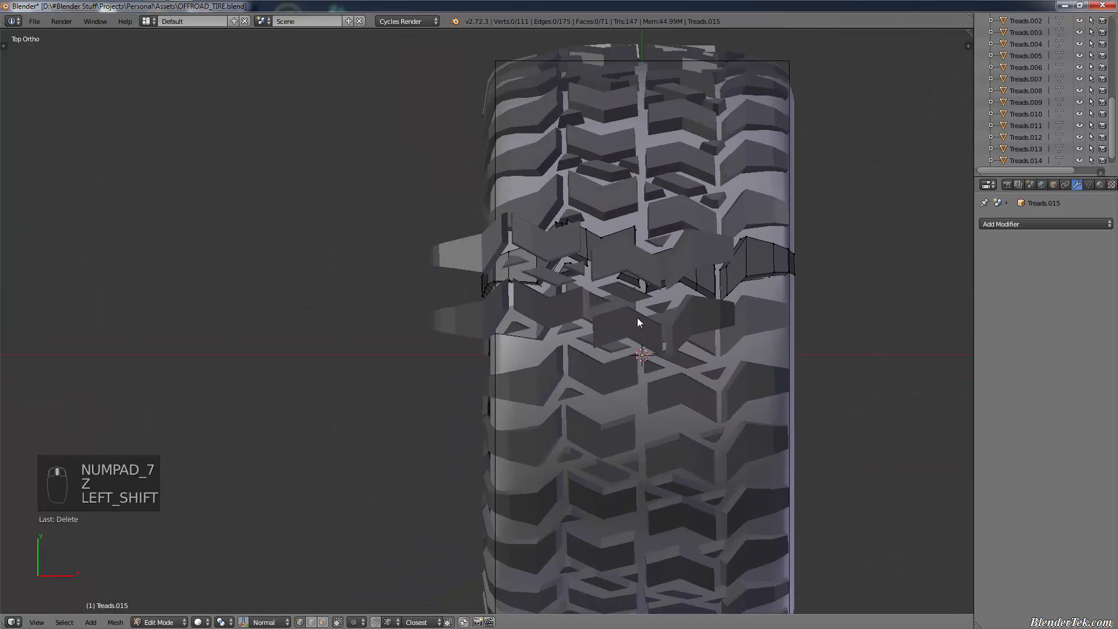
{"action": "middle_click_drag", "start_coordinate": [718, 311], "coordinate": [961, 261]}
{"action": "middle_click_drag", "start_coordinate": [666, 465], "coordinate": [605, 360], "text": "shift"}
{"action": "scroll", "coordinate": [600, 382], "scroll_direction": "up", "scroll_amount": 4}
{"action": "middle_click_drag", "start_coordinate": [595, 403], "coordinate": [485, 422]}
{"action": "scroll", "coordinate": [516, 419], "scroll_direction": "up", "scroll_amount": 2}
{"action": "middle_click_drag", "start_coordinate": [574, 405], "coordinate": [630, 394]}
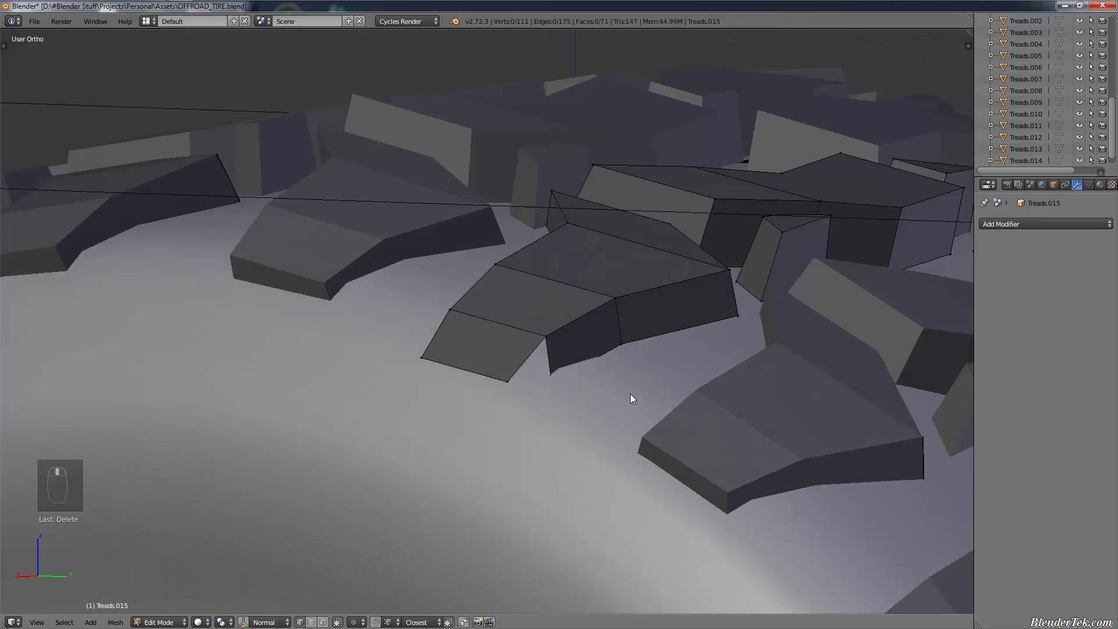
{"action": "scroll", "coordinate": [542, 373], "scroll_direction": "up", "scroll_amount": 4}
{"action": "right_click", "coordinate": [464, 398]}
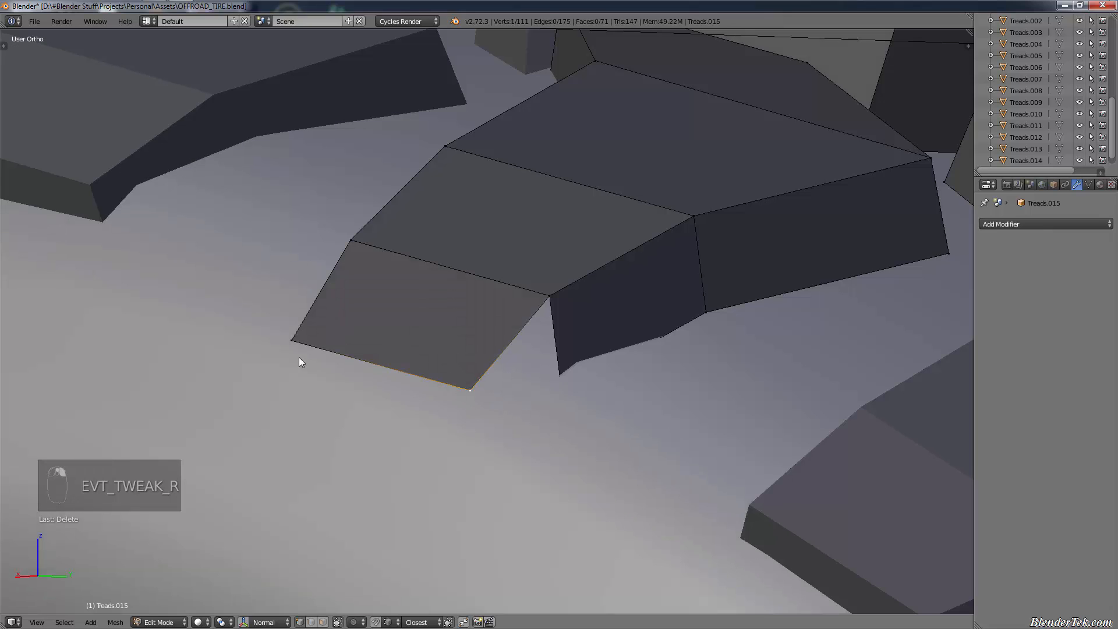
{"action": "right_click", "coordinate": [294, 348], "text": "shift"}
{"action": "key", "text": "x"}
{"action": "left_click", "coordinate": [307, 326]}
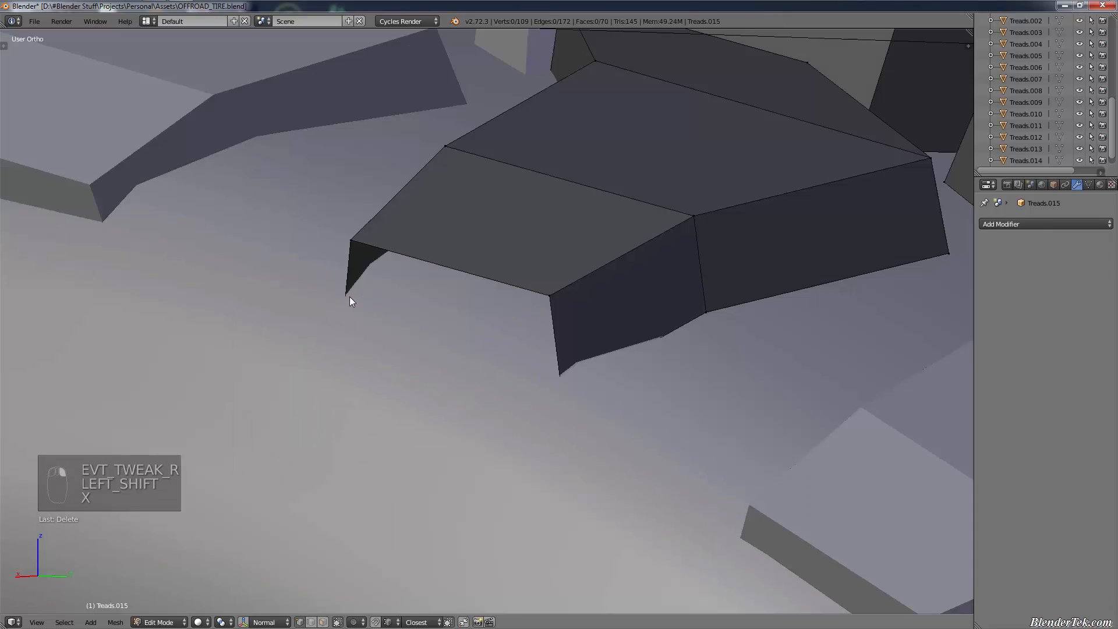
In wireframe, connect the shortened block's two lower corner vertices with an edge and close its end with a face
{"action": "key", "text": "Tab"}
{"action": "key", "text": "Tab"}
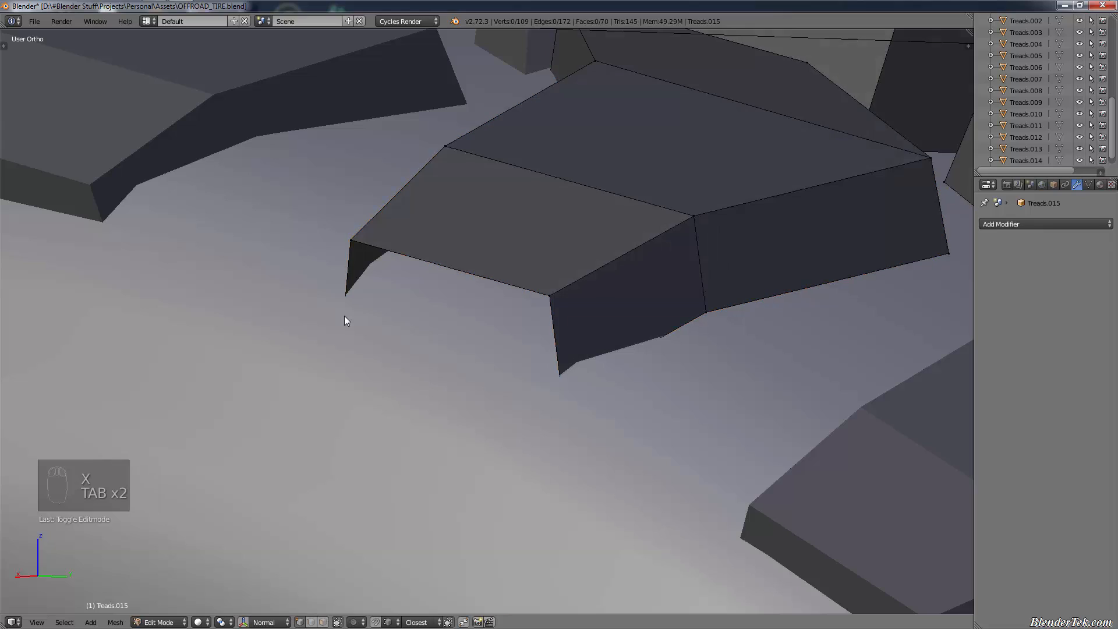
{"action": "key", "text": "z"}
{"action": "right_click", "coordinate": [344, 322]}
{"action": "right_click", "coordinate": [551, 390], "text": "shift"}
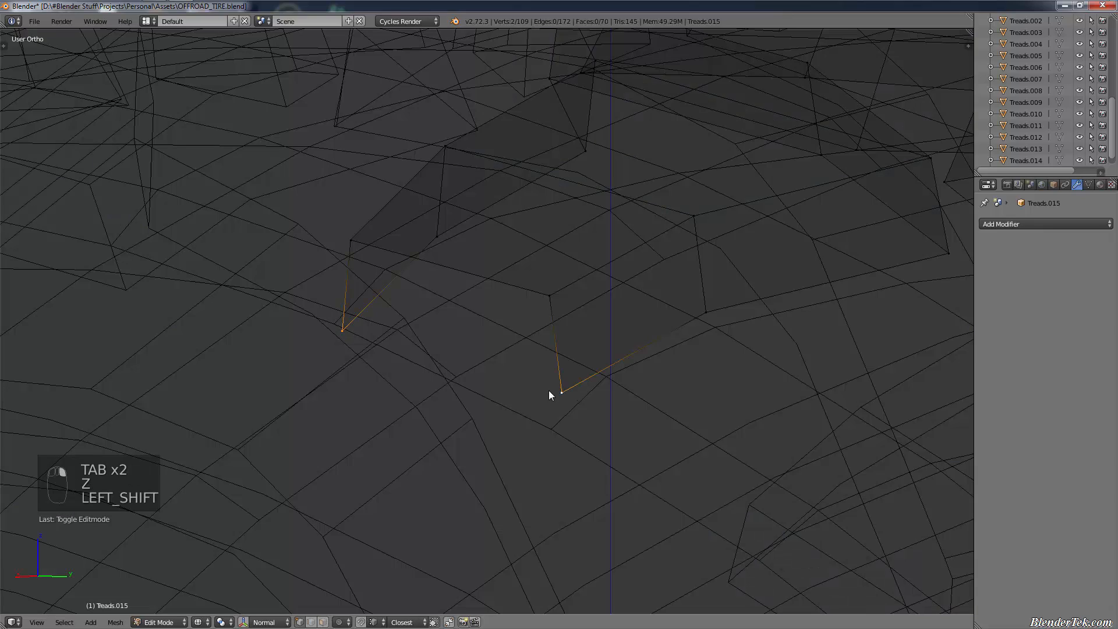
{"action": "key", "text": "f"}
{"action": "key", "text": "f"}
{"action": "right_click", "coordinate": [548, 298], "text": "shift"}
{"action": "right_click", "coordinate": [369, 256], "text": "shift"}
{"action": "key", "text": "f"}
{"action": "key", "text": "f"}
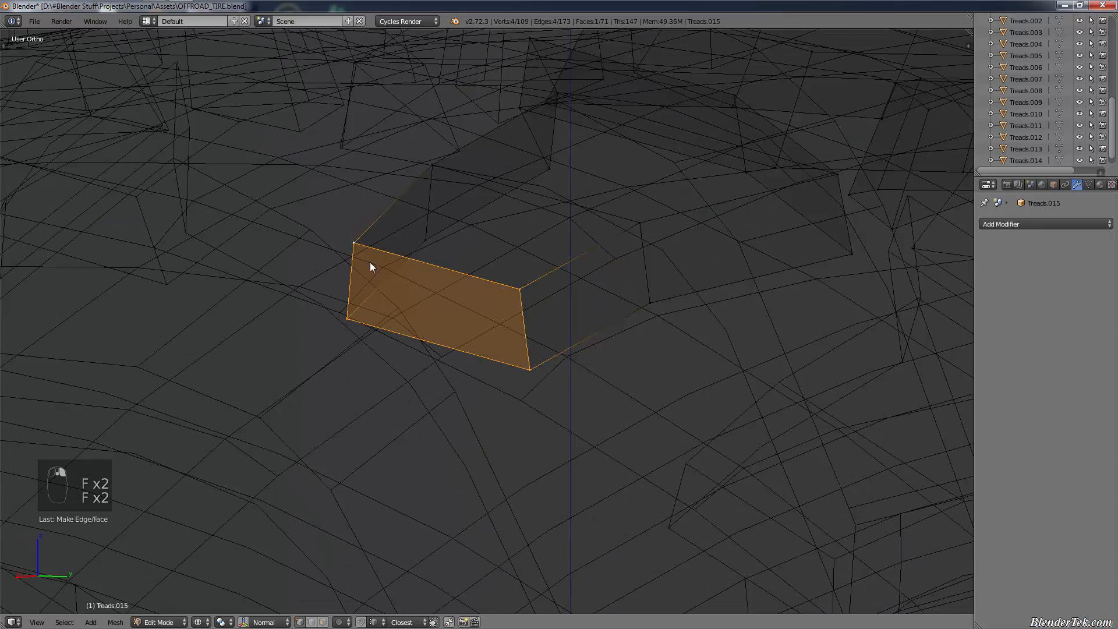
Leave mesh editing, return to solid shading, and delete the spare tread piece floating above the tire
{"action": "key", "text": "Tab"}
{"action": "scroll", "coordinate": [369, 268], "scroll_direction": "down", "scroll_amount": 5}
{"action": "scroll", "coordinate": [417, 391], "scroll_direction": "down", "scroll_amount": 3}
{"action": "key", "text": "z"}
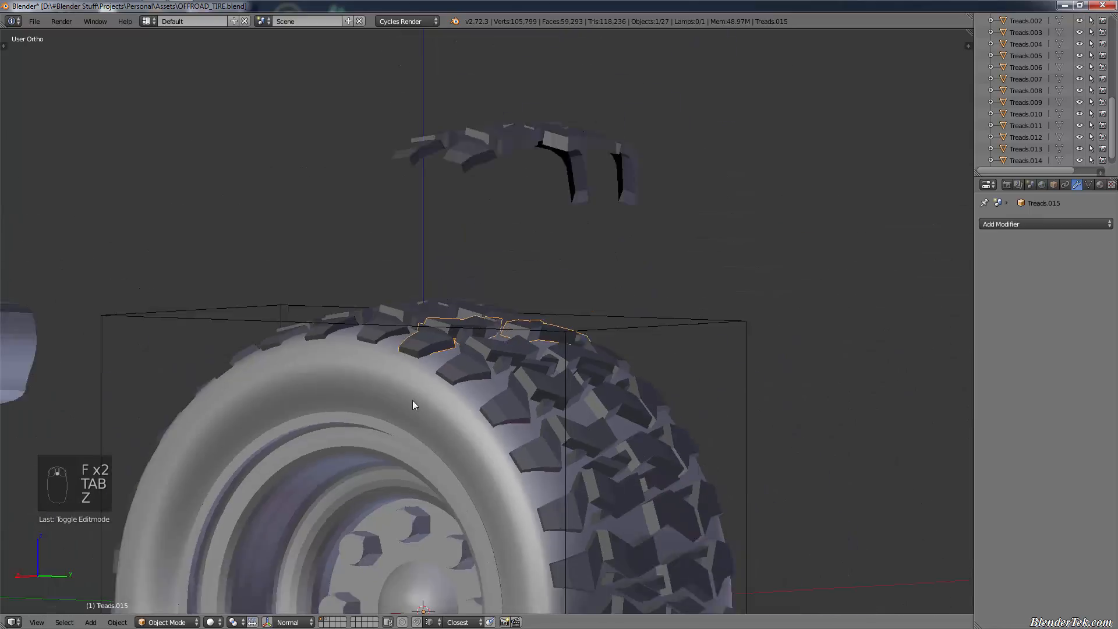
{"action": "mouse_move", "coordinate": [412, 400]}
{"action": "middle_mouse_down"}
{"action": "mouse_move", "coordinate": [462, 434]}
{"action": "mouse_move", "coordinate": [606, 416]}
{"action": "mouse_move", "coordinate": [532, 441]}
{"action": "mouse_move", "coordinate": [435, 399]}
{"action": "mouse_move", "coordinate": [375, 244]}
{"action": "mouse_move", "coordinate": [356, 137]}
{"action": "middle_mouse_up"}
{"action": "right_click", "coordinate": [359, 81]}
{"action": "key", "text": "x"}
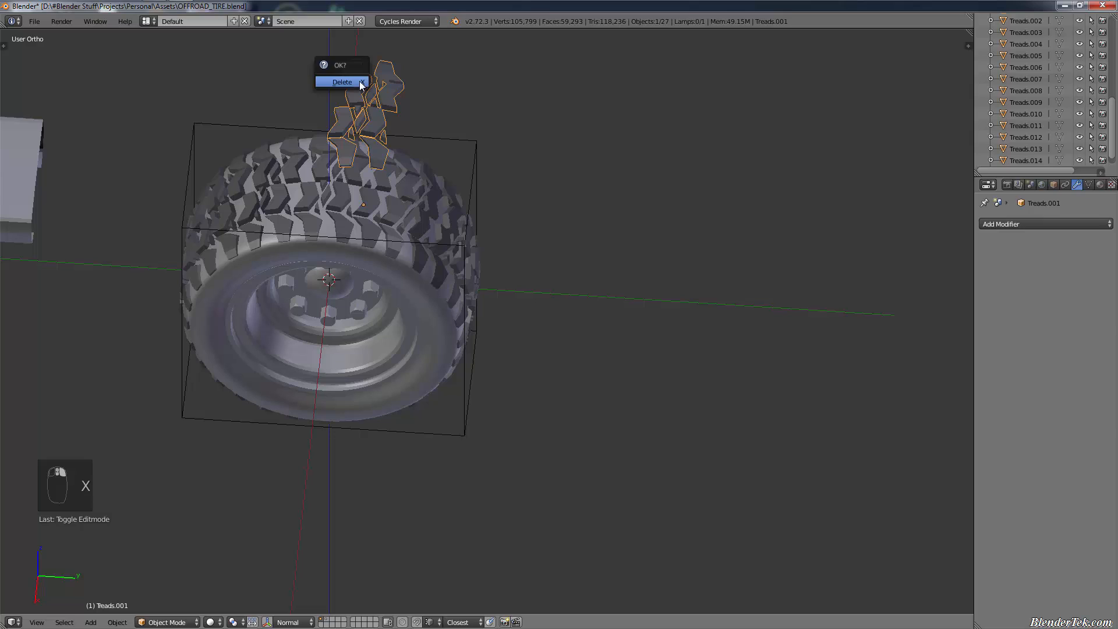
{"action": "left_click", "coordinate": [359, 82]}
Examine the tread pattern and shortened sidewall blocks around the tire, selecting objects on its upper side
{"action": "scroll", "coordinate": [397, 333], "scroll_direction": "up", "scroll_amount": 4}
{"action": "middle_click_drag", "start_coordinate": [399, 336], "coordinate": [311, 294]}
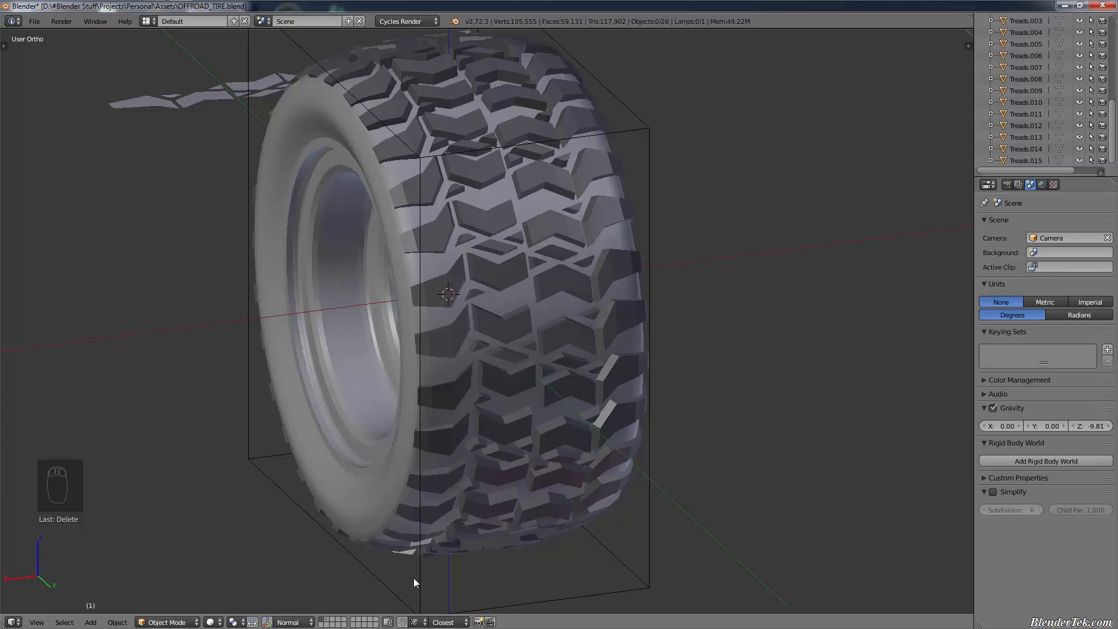
{"action": "middle_click_drag", "start_coordinate": [572, 327], "coordinate": [631, 323]}
{"action": "scroll", "coordinate": [465, 274], "scroll_direction": "up", "scroll_amount": 3}
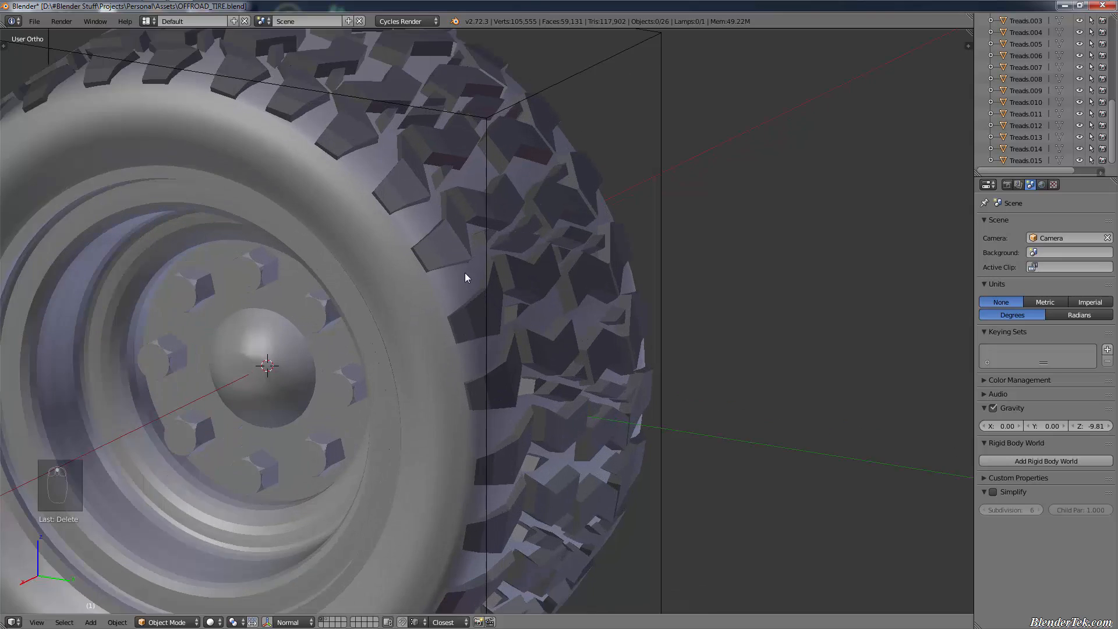
{"action": "right_click", "coordinate": [456, 246]}
{"action": "scroll", "coordinate": [456, 250], "scroll_direction": "down", "scroll_amount": 2}
{"action": "middle_click_drag", "start_coordinate": [457, 274], "coordinate": [456, 226], "text": "shift"}
{"action": "right_click", "coordinate": [455, 227]}
{"action": "right_click", "coordinate": [350, 156]}
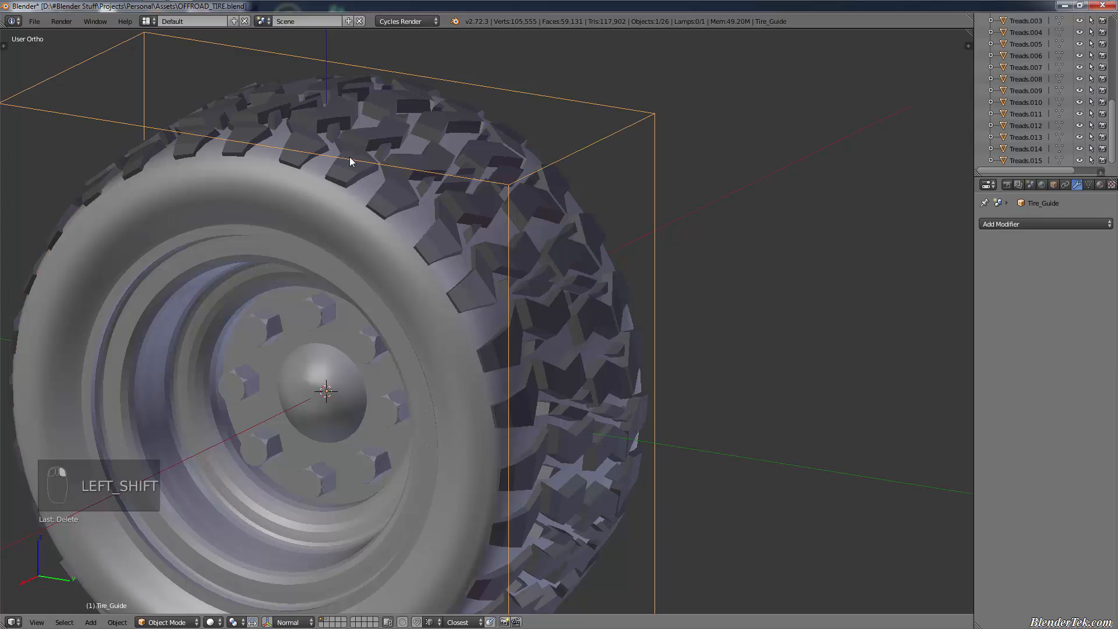
Try to thicken the tread blocks by scaling the top tread piece's whole mesh along Z, by 1.5 locally and about 1.42 globally
{"action": "right_click", "coordinate": [302, 141]}
{"action": "middle_click_drag", "start_coordinate": [343, 297], "coordinate": [480, 437], "text": "shift"}
{"action": "key", "text": "Tab"}
{"action": "key", "text": "a"}
{"action": "key", "text": "a"}
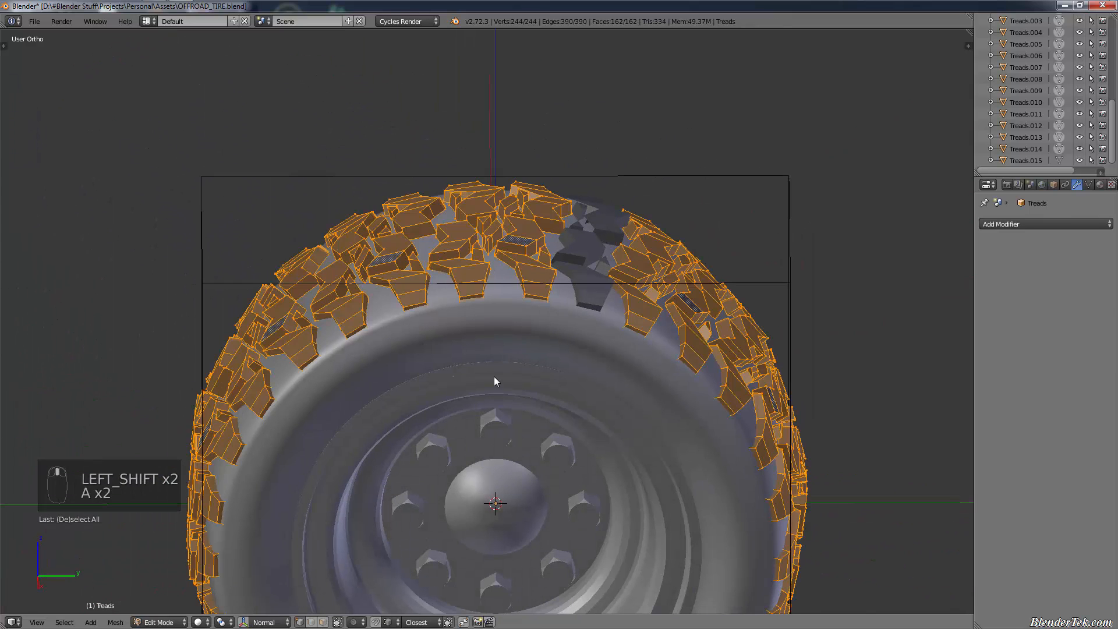
{"action": "key", "text": "s"}
{"action": "key", "text": "z"}
{"action": "key", "text": "z"}
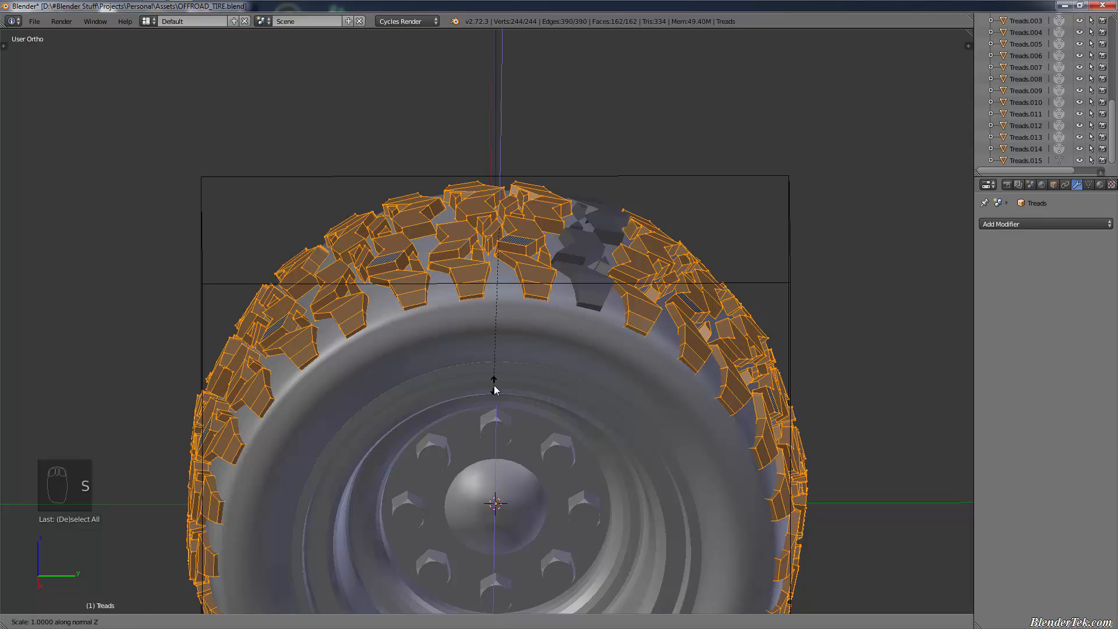
{"action": "type", "text": "1.5"}
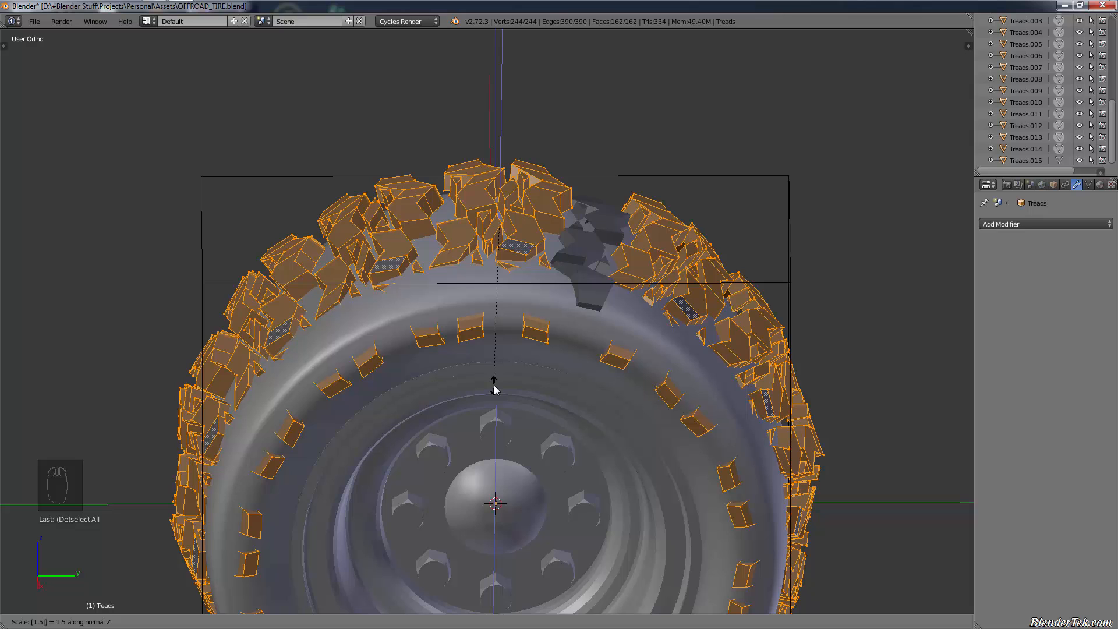
{"action": "key", "text": "BackSpace"}
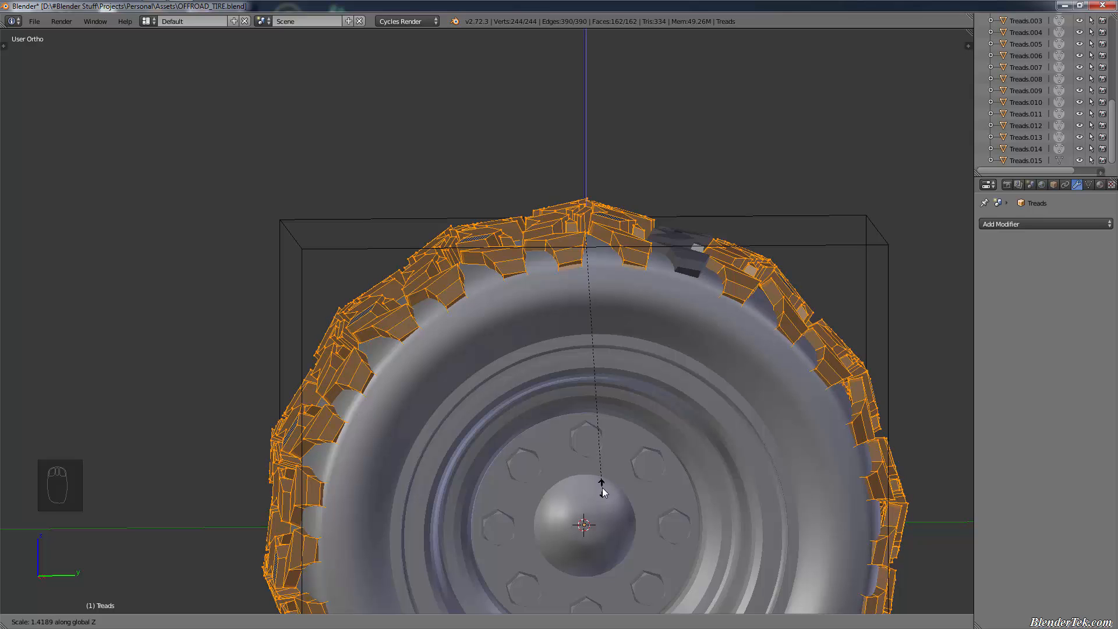
{"action": "left_click", "coordinate": [602, 489]}
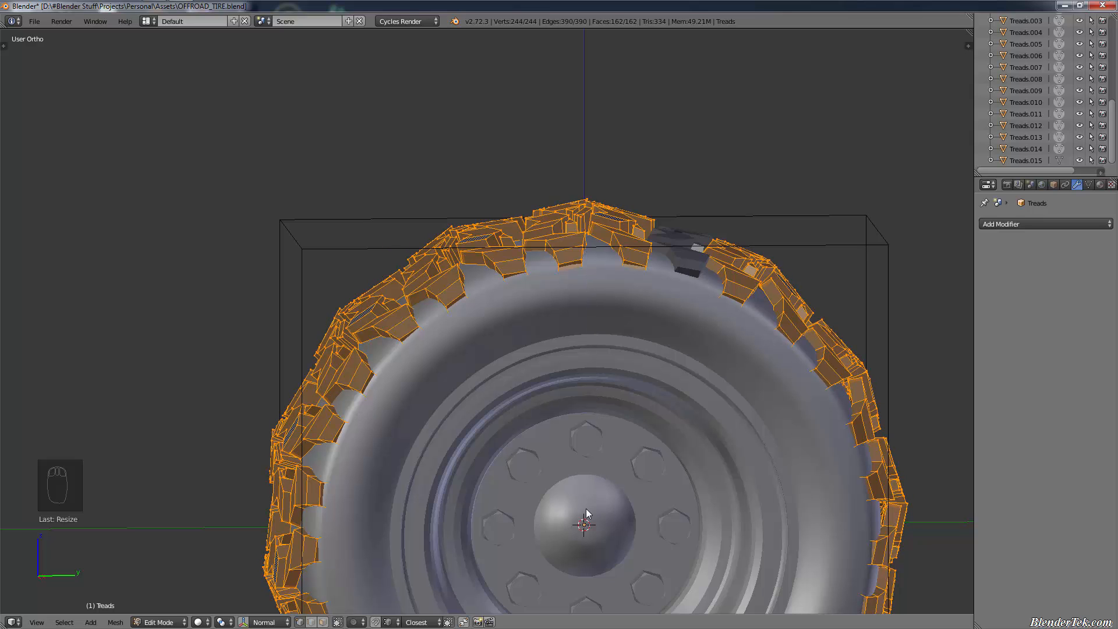
{"action": "key", "text": "a"}
{"action": "middle_click_drag", "start_coordinate": [629, 434], "coordinate": [744, 463]}
{"action": "key", "text": "Tab"}
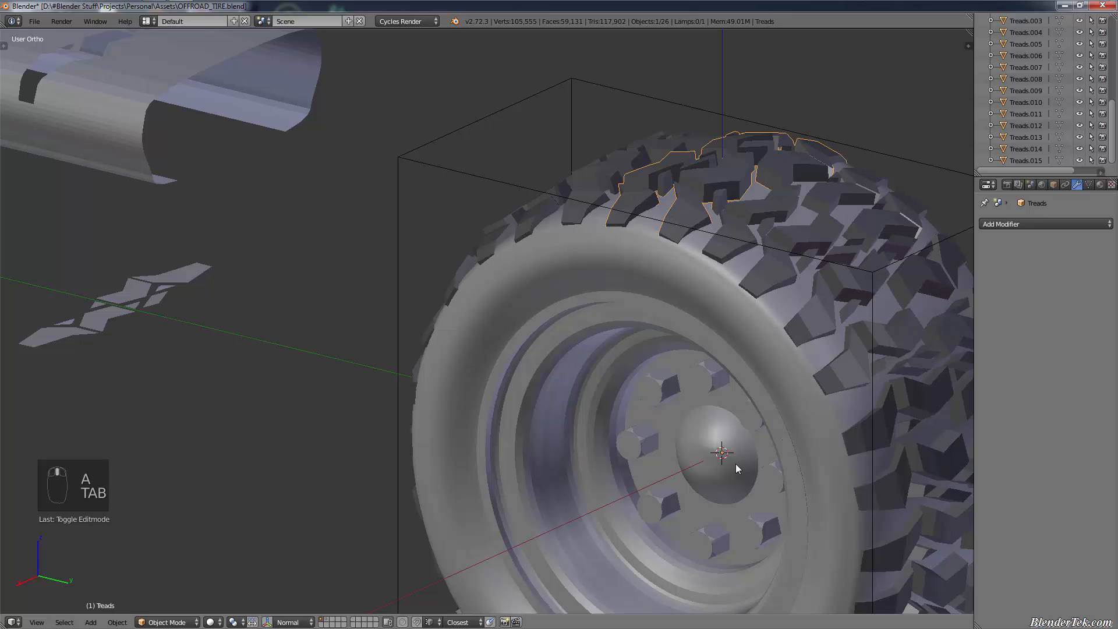
Try scaling a neighbouring tread piece as an object along its local Z axis, and undo the tread mesh scaling
{"action": "scroll", "coordinate": [788, 437], "scroll_direction": "down", "scroll_amount": 5}
{"action": "middle_click_drag", "start_coordinate": [777, 406], "coordinate": [819, 328]}
{"action": "scroll", "coordinate": [804, 334], "scroll_direction": "up", "scroll_amount": 8}
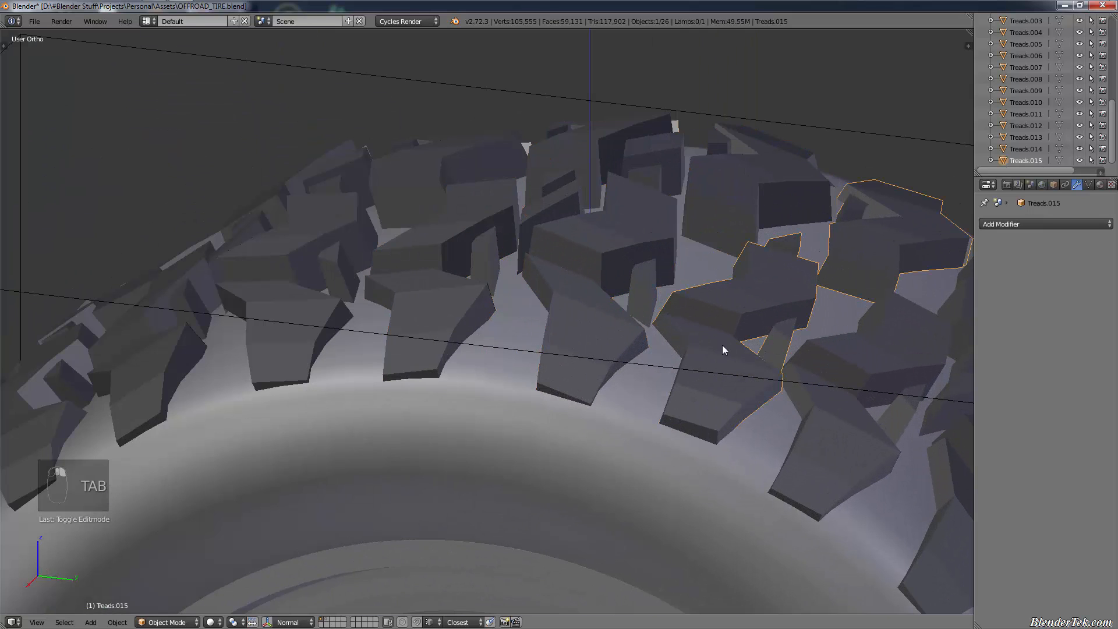
{"action": "right_click", "coordinate": [697, 440]}
{"action": "scroll", "coordinate": [698, 456], "scroll_direction": "down", "scroll_amount": 3}
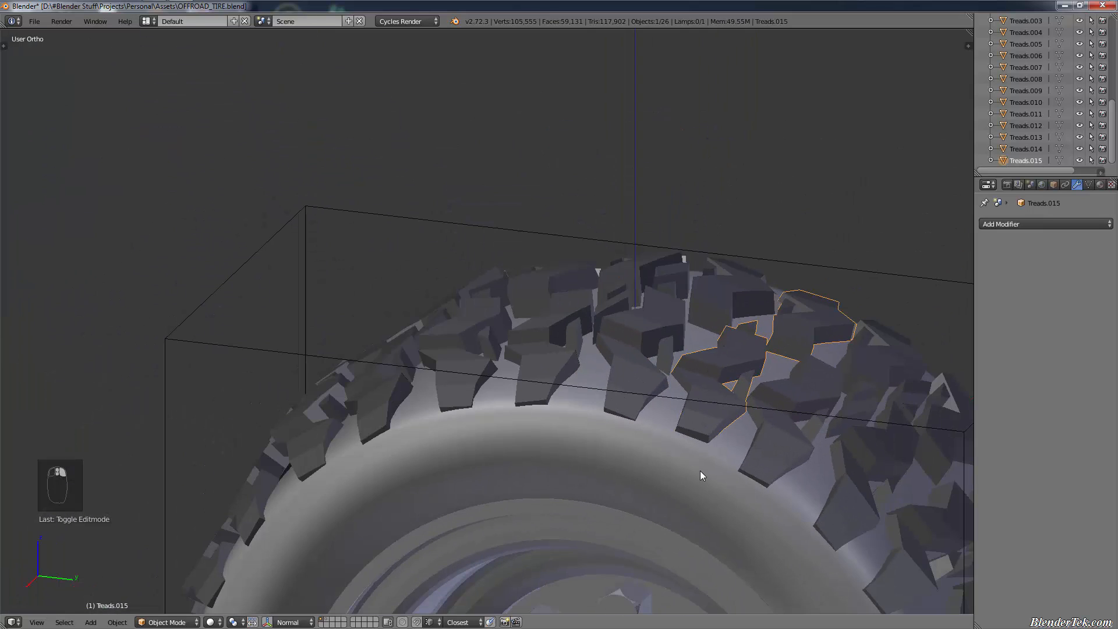
{"action": "key", "text": "s"}
{"action": "key", "text": "z"}
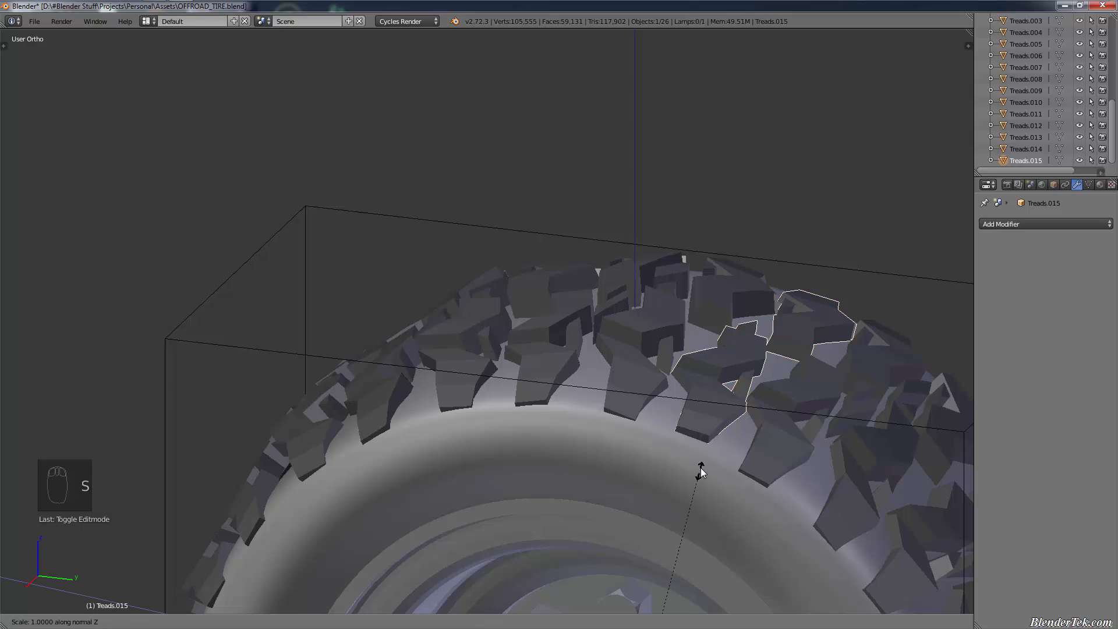
{"action": "right_click", "coordinate": [698, 421]}
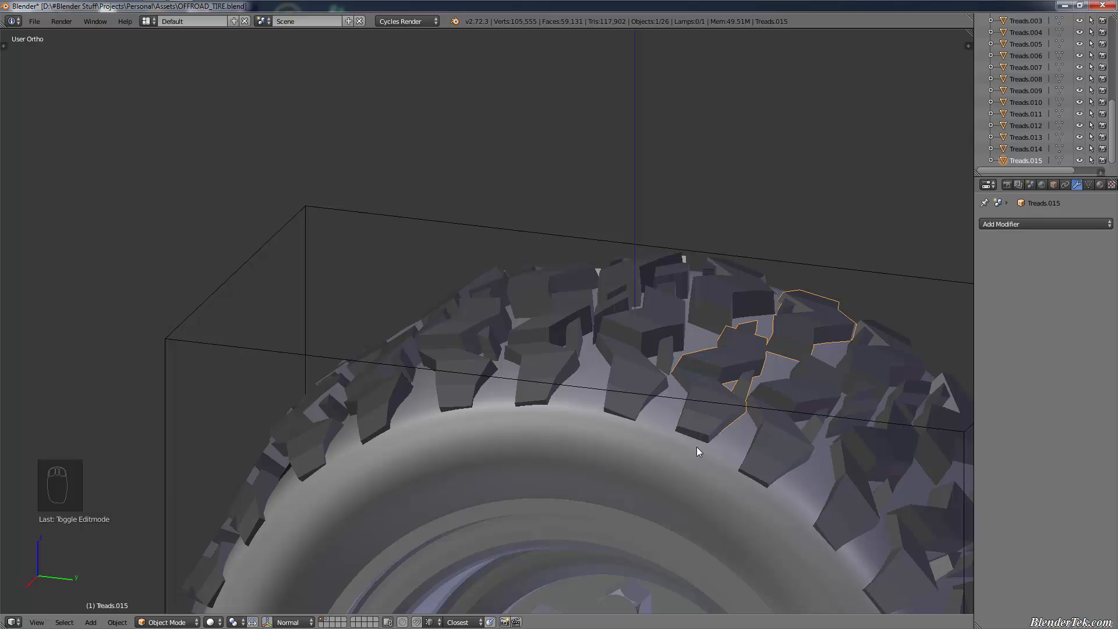
{"action": "key", "text": "ctrl+z"}
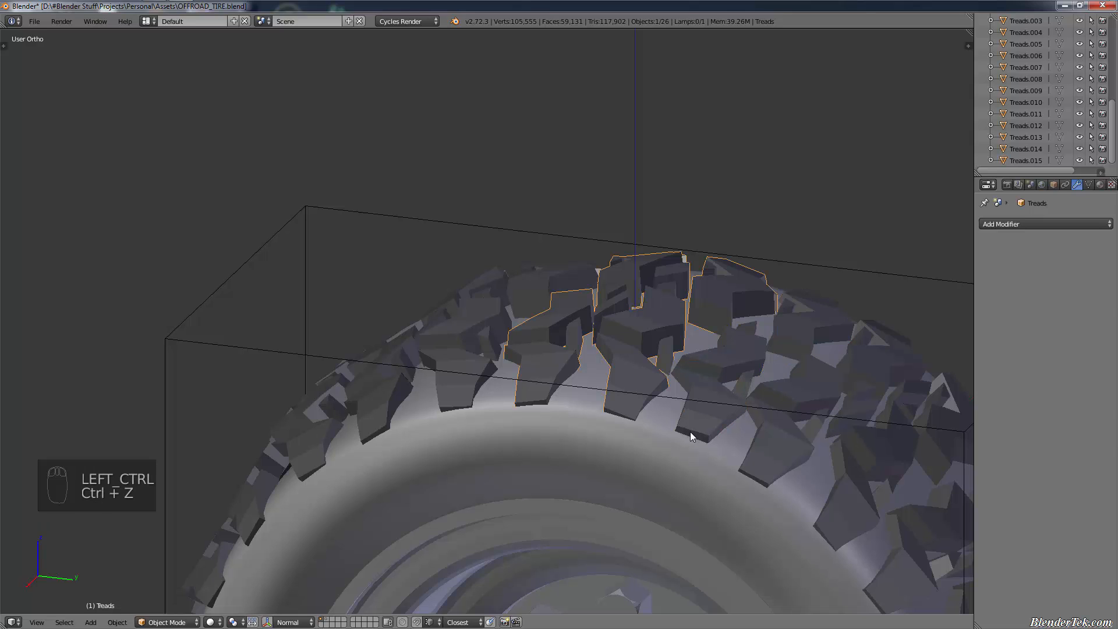
{"action": "key", "text": "ctrl+z"}
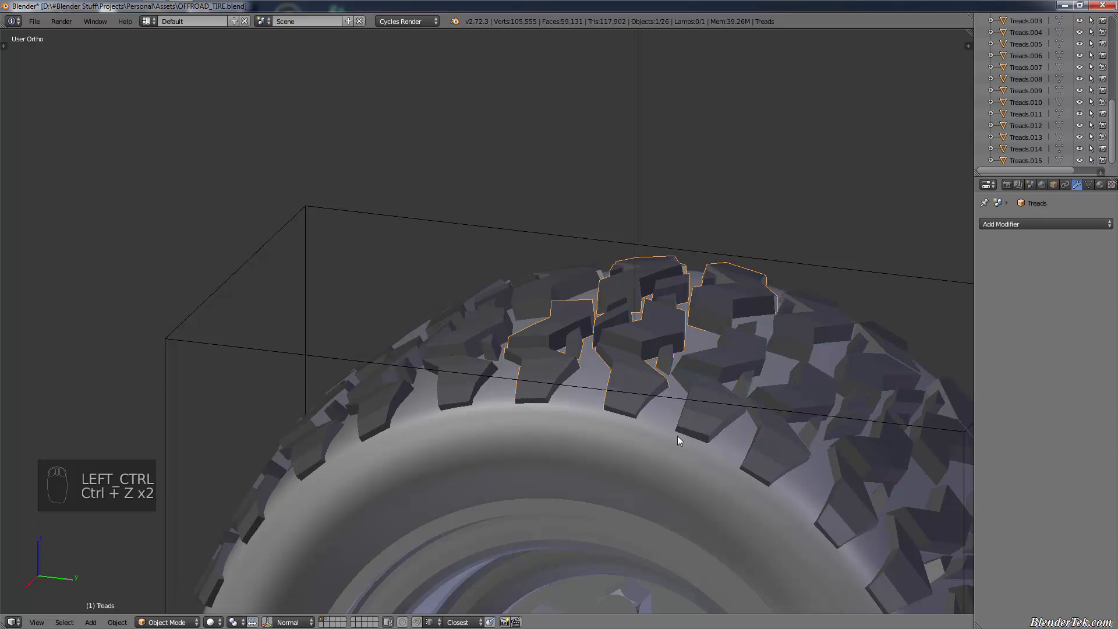
Set the transform pivot point to the 3D cursor
{"action": "left_click", "coordinate": [237, 622]}
{"action": "left_click", "coordinate": [262, 594]}
{"action": "scroll", "coordinate": [541, 503], "scroll_direction": "down", "scroll_amount": 3}
{"action": "middle_click_drag", "start_coordinate": [542, 502], "coordinate": [601, 514]}
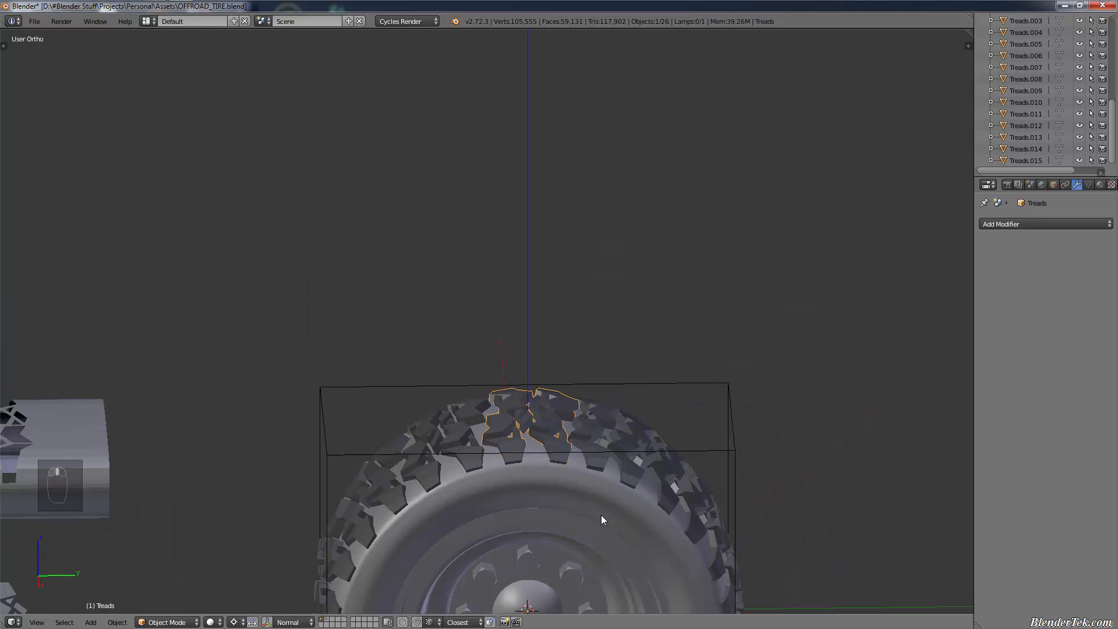
Try to scale the top tread piece's whole mesh by about 1.16 along its local Z axis around the 3D cursor
{"action": "key", "text": "Tab"}
{"action": "scroll", "coordinate": [553, 494], "scroll_direction": "up", "scroll_amount": 3}
{"action": "key", "text": "a"}
{"action": "key", "text": "a"}
{"action": "middle_click_drag", "start_coordinate": [543, 493], "coordinate": [537, 494]}
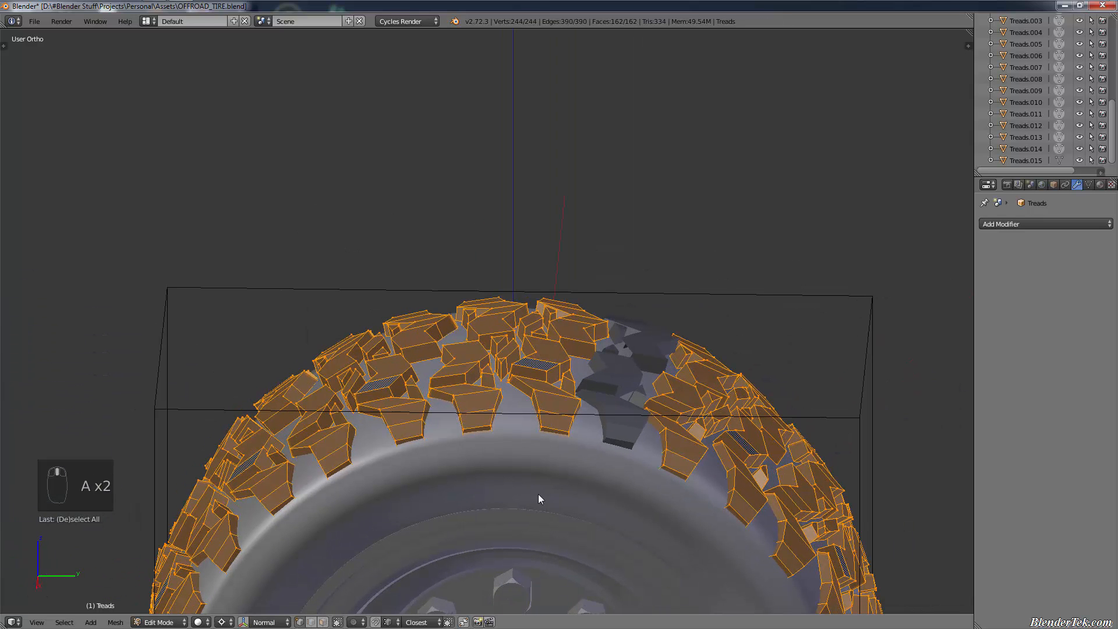
{"action": "key", "text": "s"}
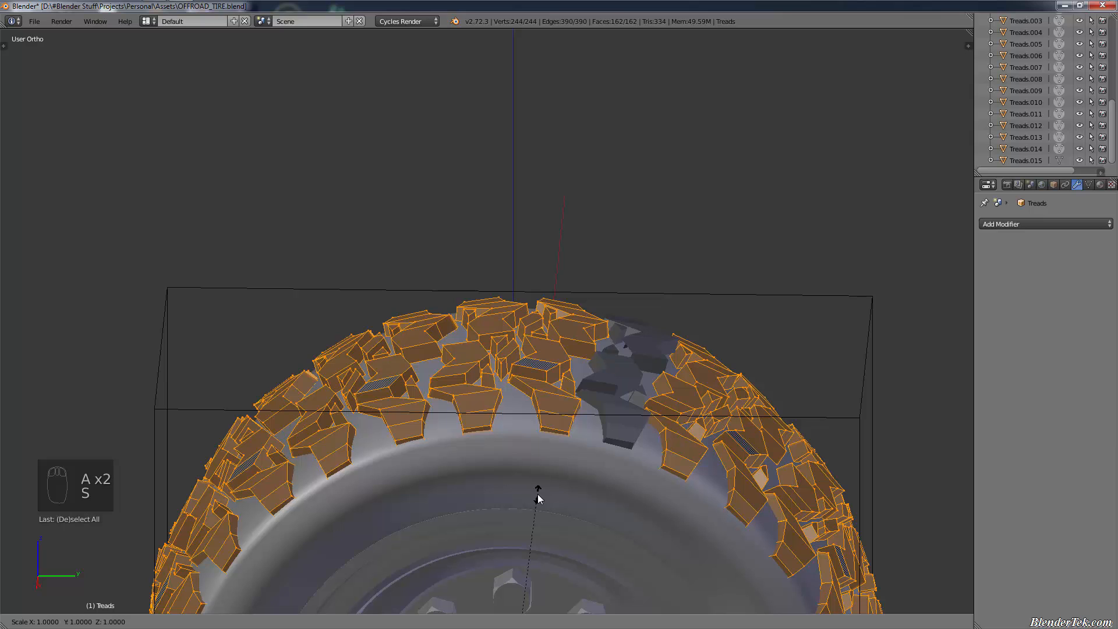
{"action": "key", "text": "z"}
{"action": "key", "text": "z"}
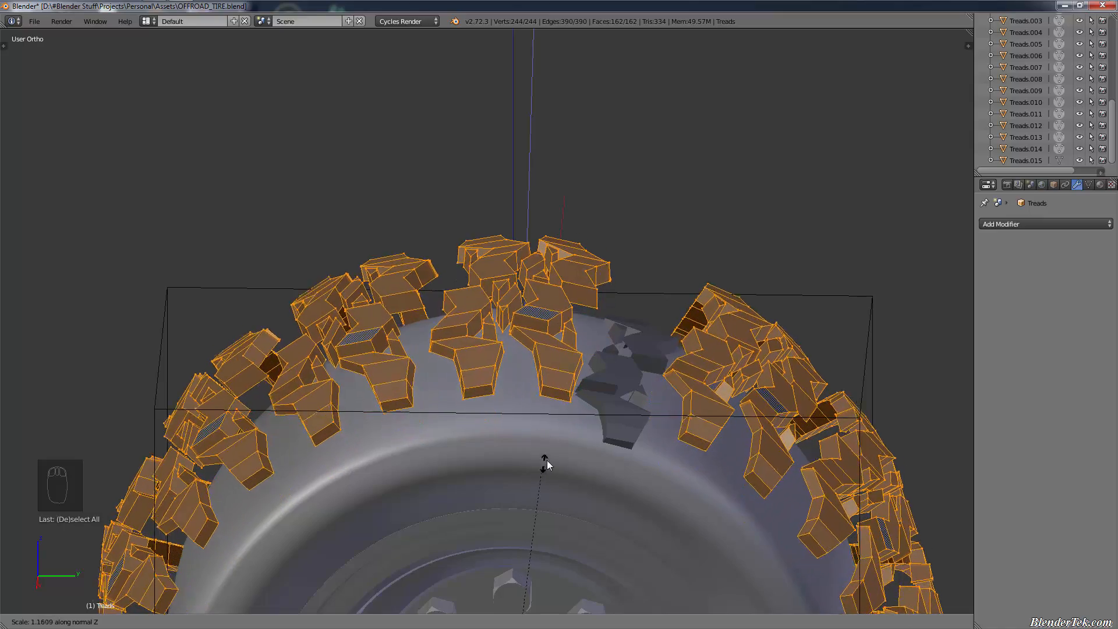
{"action": "right_click", "coordinate": [546, 470]}
{"action": "key", "text": "s"}
{"action": "key", "text": "z"}
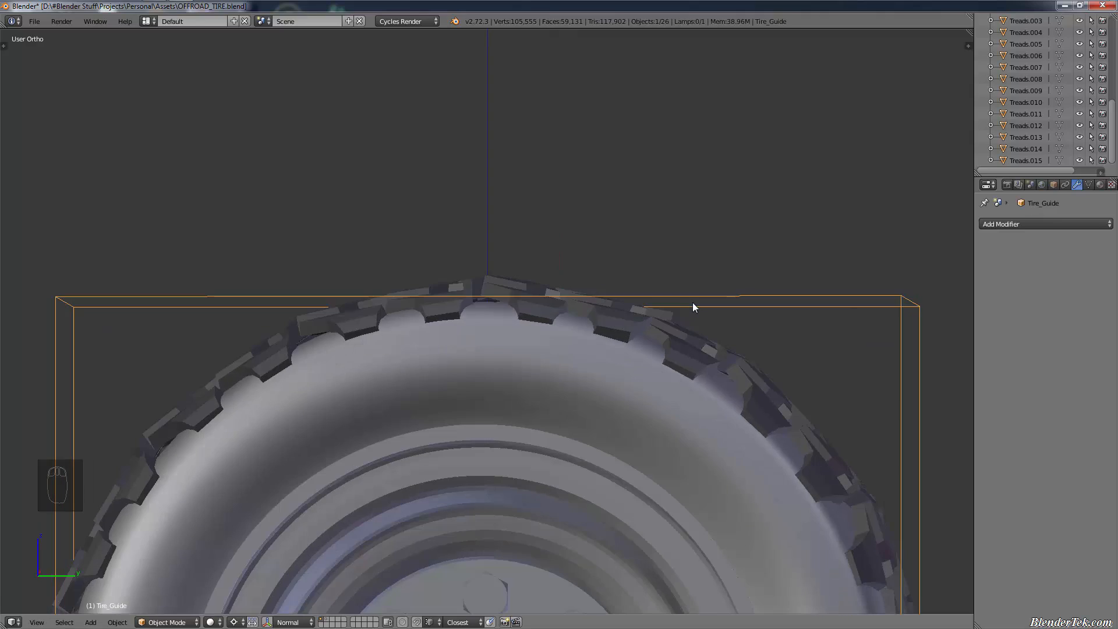
Examine the complete wheel from several distances, selecting the tire, the rim and individual tread pieces to check them
{"action": "scroll", "coordinate": [692, 302], "scroll_direction": "down", "scroll_amount": 10}
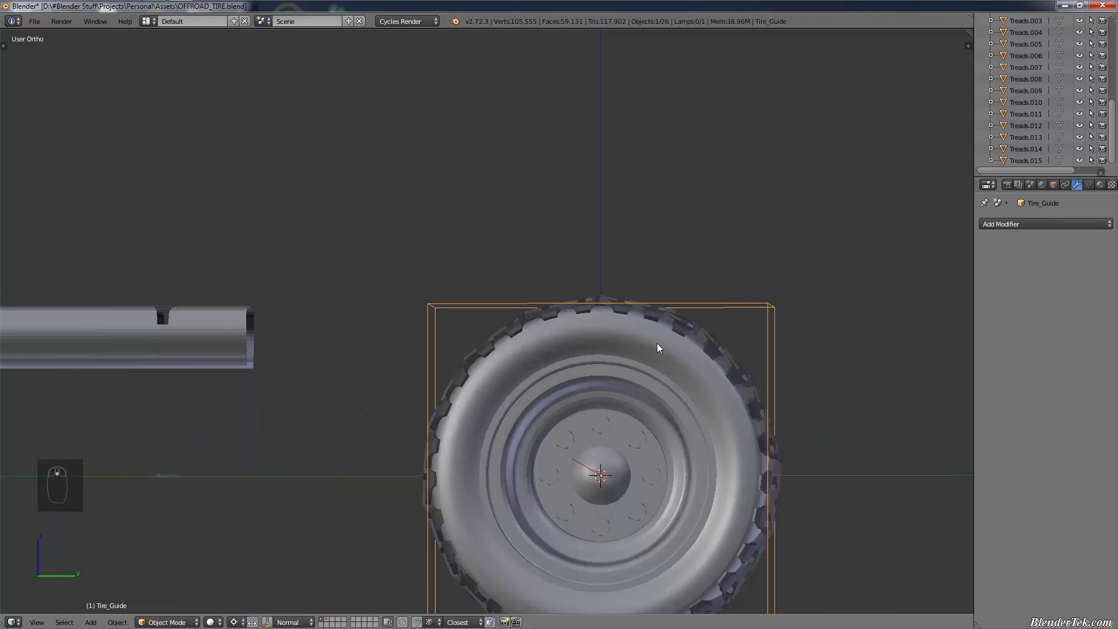
{"action": "middle_click_drag", "start_coordinate": [780, 319], "coordinate": [767, 346]}
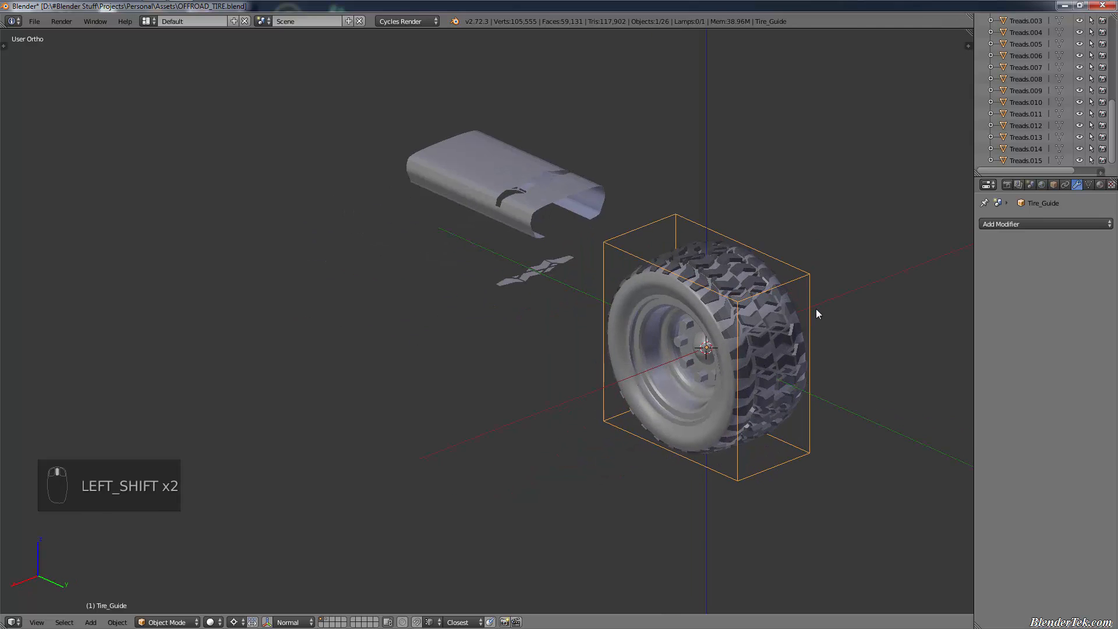
{"action": "middle_click_drag", "start_coordinate": [816, 308], "coordinate": [641, 391], "text": "shift"}
{"action": "scroll", "coordinate": [640, 373], "scroll_direction": "up", "scroll_amount": 5}
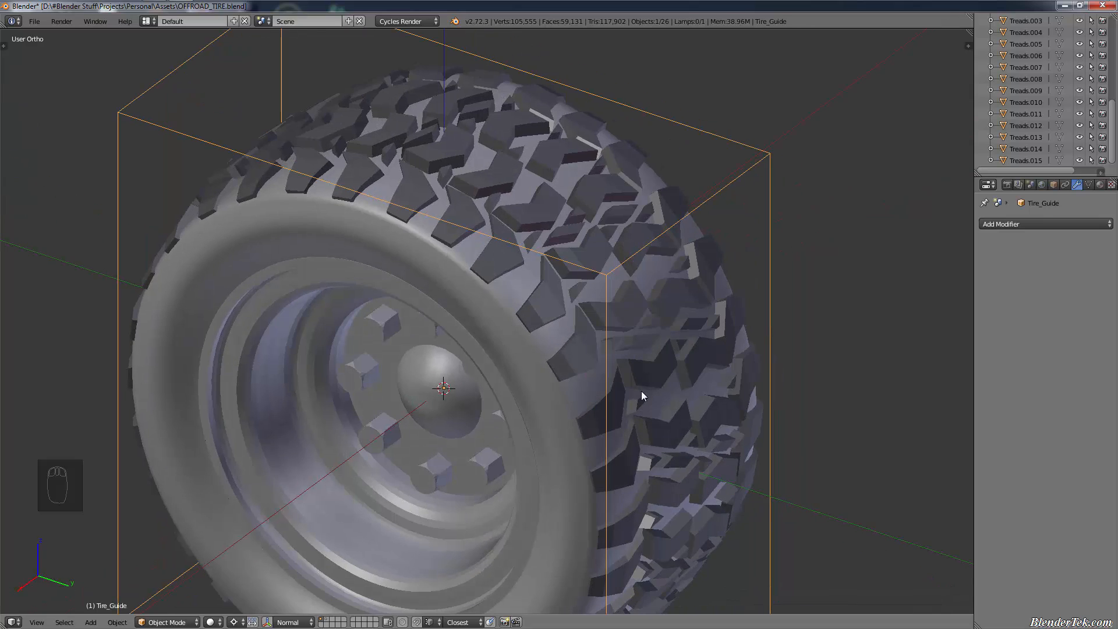
{"action": "right_click", "coordinate": [494, 318]}
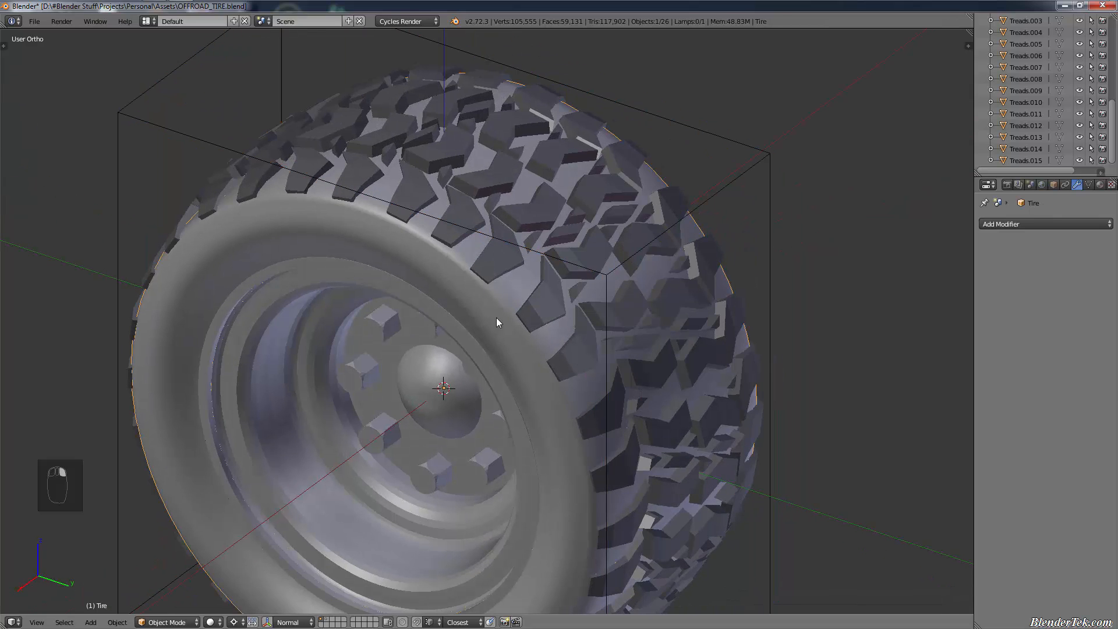
{"action": "right_click", "coordinate": [496, 317]}
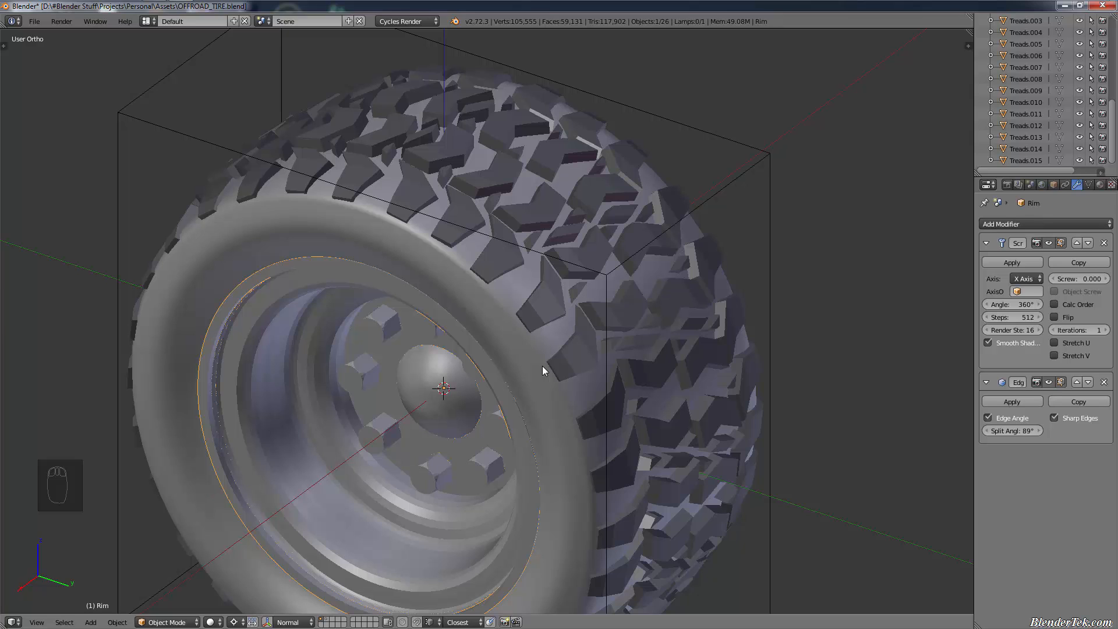
{"action": "scroll", "coordinate": [542, 366], "scroll_direction": "down", "scroll_amount": 3}
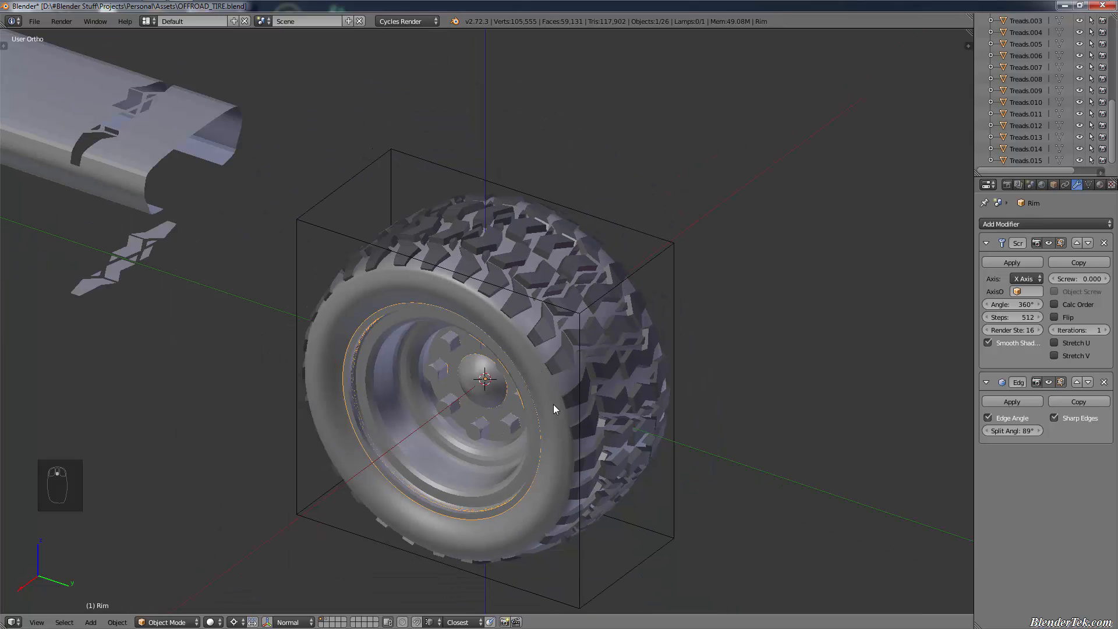
{"action": "right_click", "coordinate": [553, 406]}
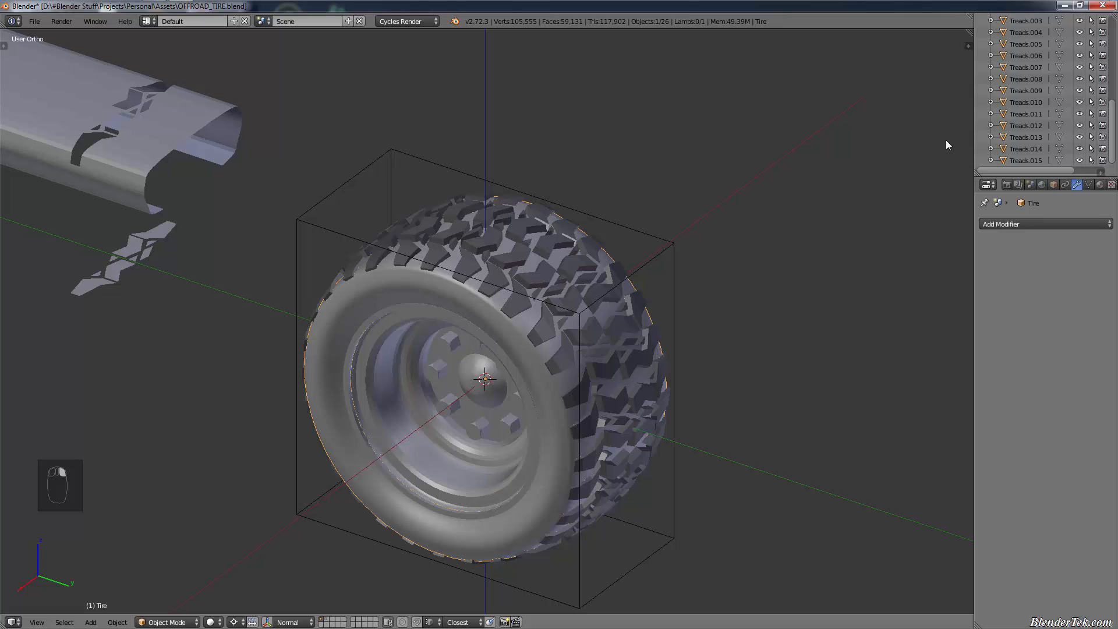
{"action": "left_click", "coordinate": [1026, 148]}
{"action": "scroll", "coordinate": [1029, 149], "scroll_direction": "up", "scroll_amount": 5}
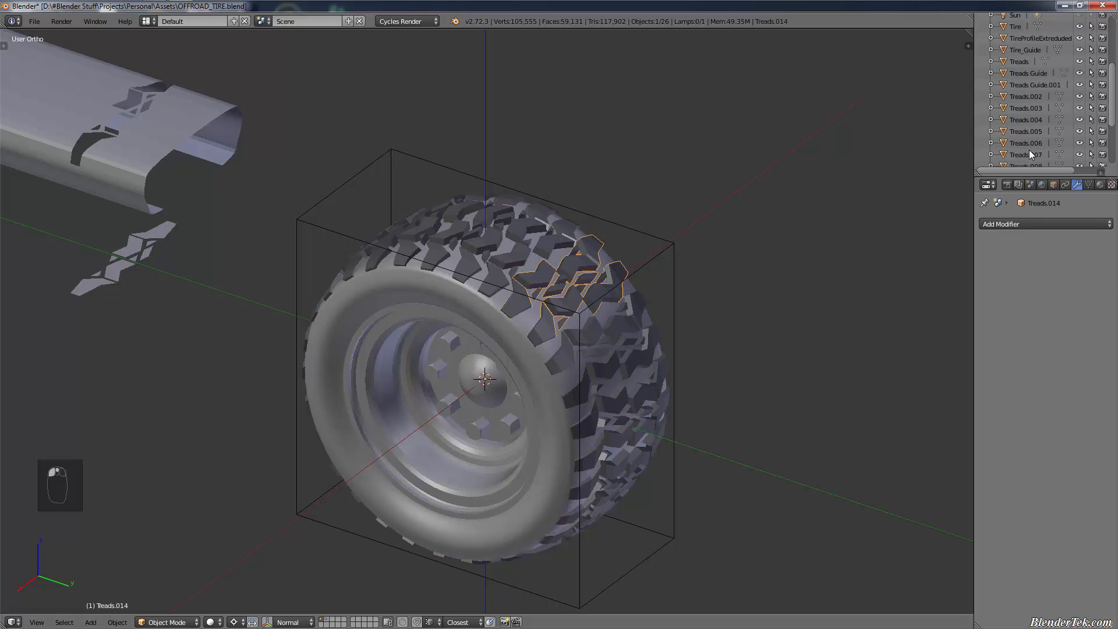
{"action": "left_click", "coordinate": [1030, 94]}
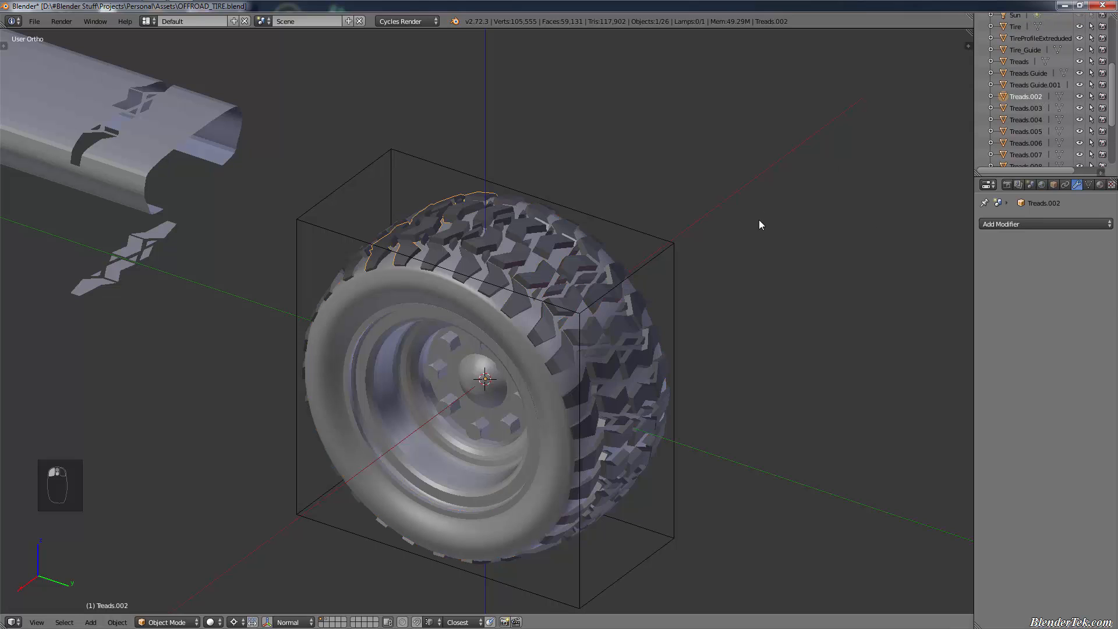
Show the wheel in the right orthographic view and save the file over the existing version
{"action": "mouse_move", "coordinate": [616, 321]}
{"action": "middle_mouse_down"}
{"action": "mouse_move", "coordinate": [569, 357]}
{"action": "mouse_move", "coordinate": [602, 330]}
{"action": "middle_mouse_up"}
{"action": "key", "text": "KP_1"}
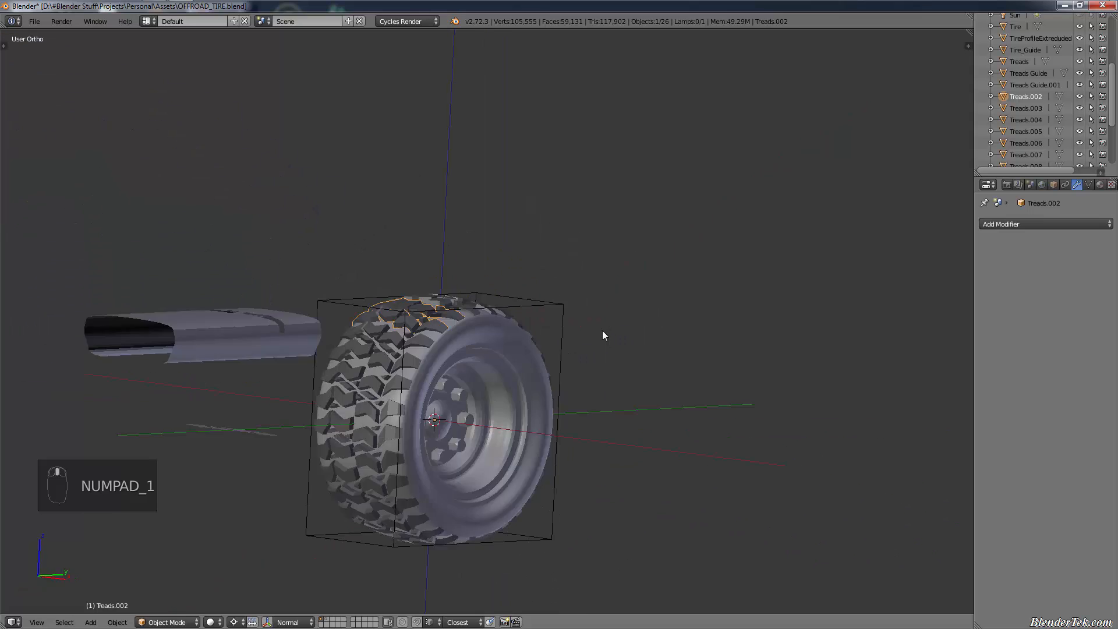
{"action": "key", "text": "KP_3"}
{"action": "scroll", "coordinate": [612, 326], "scroll_direction": "up", "scroll_amount": 3}
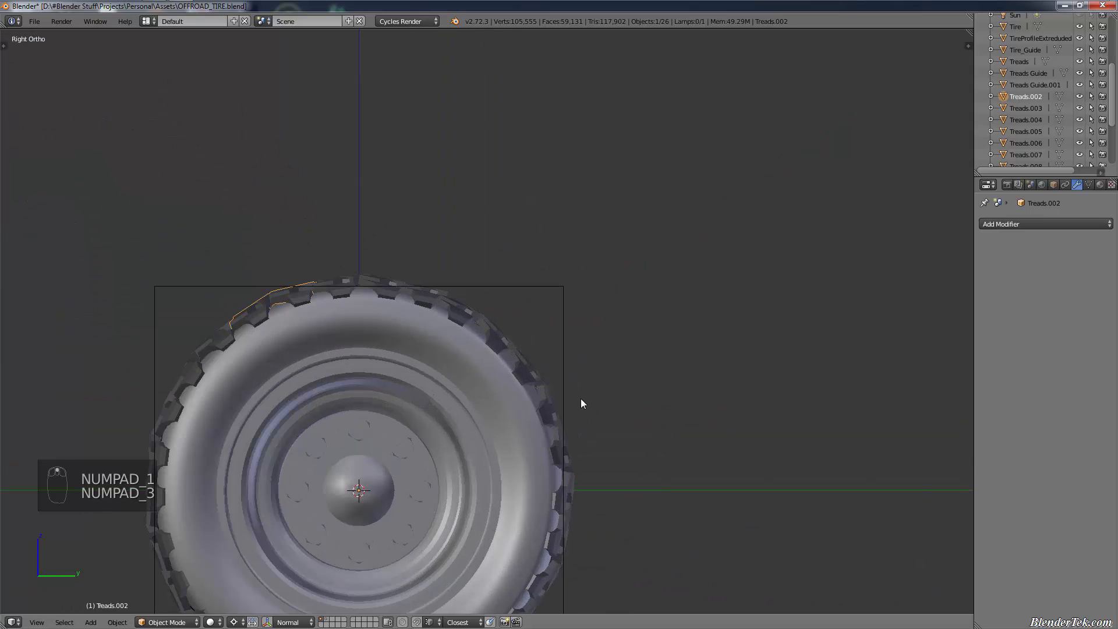
{"action": "key", "text": "ctrl+s"}
{"action": "left_click", "coordinate": [580, 404]}
Snap the 3D cursor and add a plain-axes empty at the wheel's centre
{"action": "middle_click_drag", "start_coordinate": [425, 512], "coordinate": [528, 386], "text": "shift"}
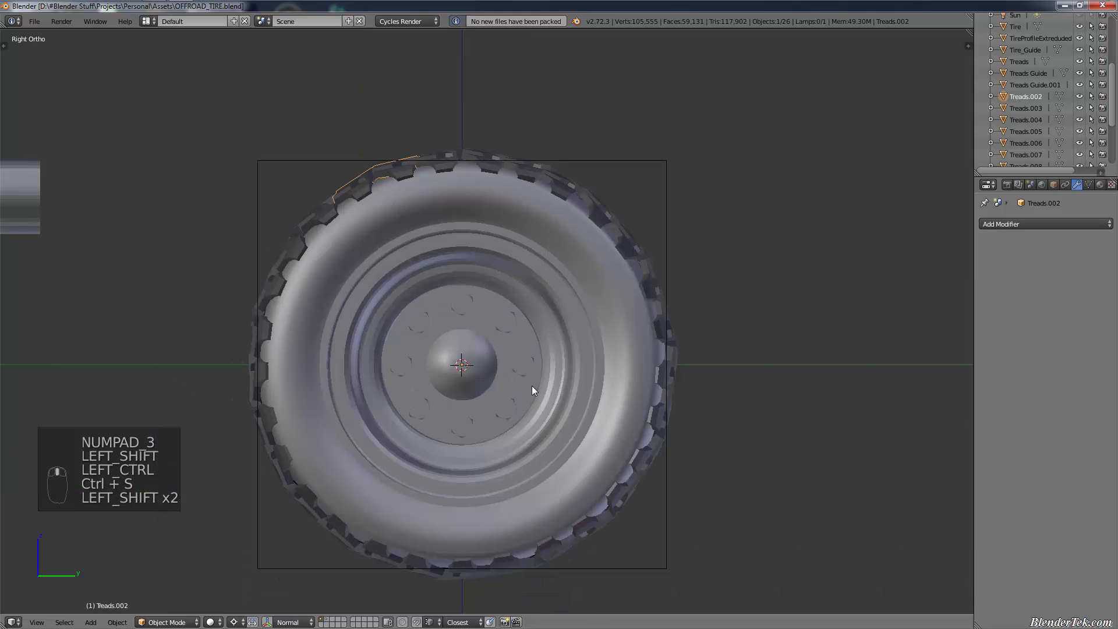
{"action": "key", "text": "shift+s"}
{"action": "left_click", "coordinate": [532, 386]}
{"action": "key", "text": "shift+a"}
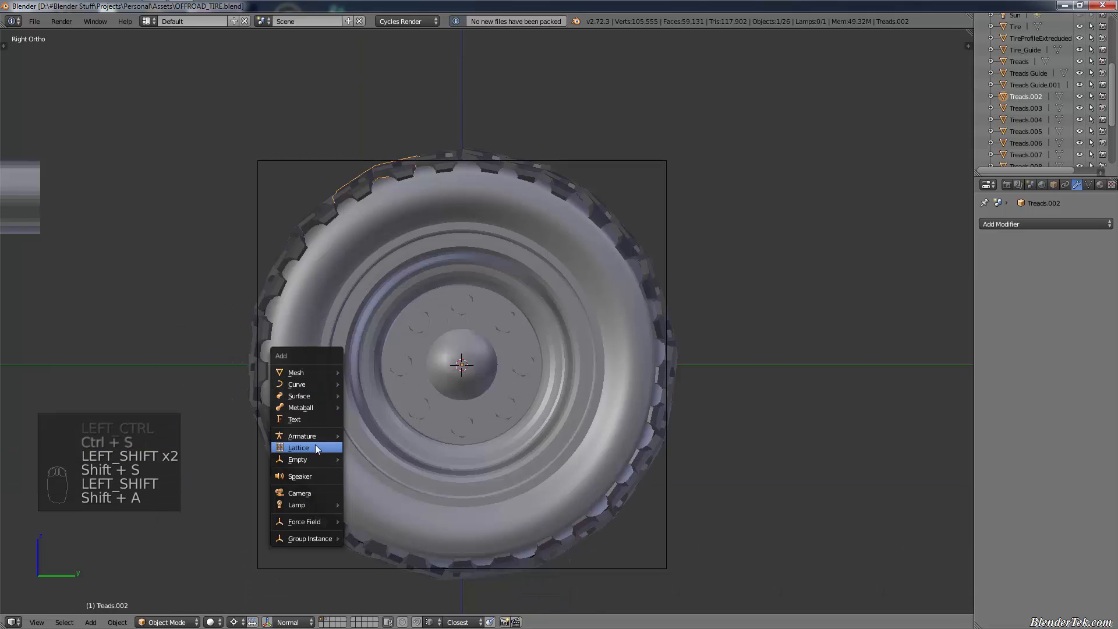
{"action": "mouse_move", "coordinate": [313, 459]}
{"action": "left_click", "coordinate": [375, 460]}
Scale the empty uniformly to about 3.39 so its axes extend beyond the tire
{"action": "middle_click_drag", "start_coordinate": [577, 316], "coordinate": [548, 353]}
{"action": "key", "text": "s"}
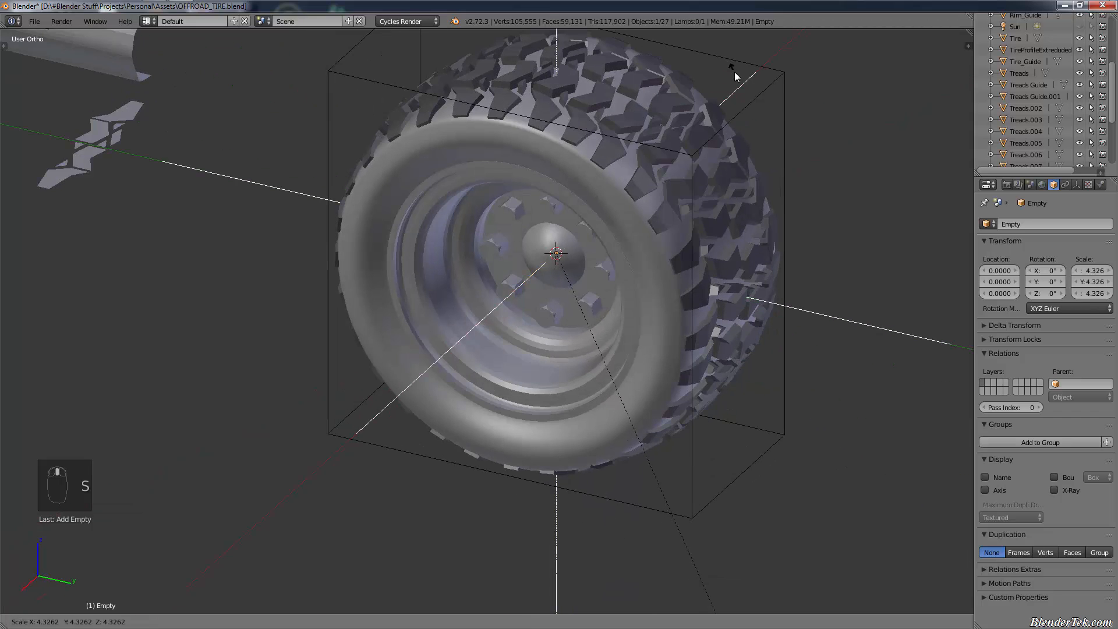
{"action": "left_click", "coordinate": [695, 567]}
{"action": "scroll", "coordinate": [725, 454], "scroll_direction": "down", "scroll_amount": 2}
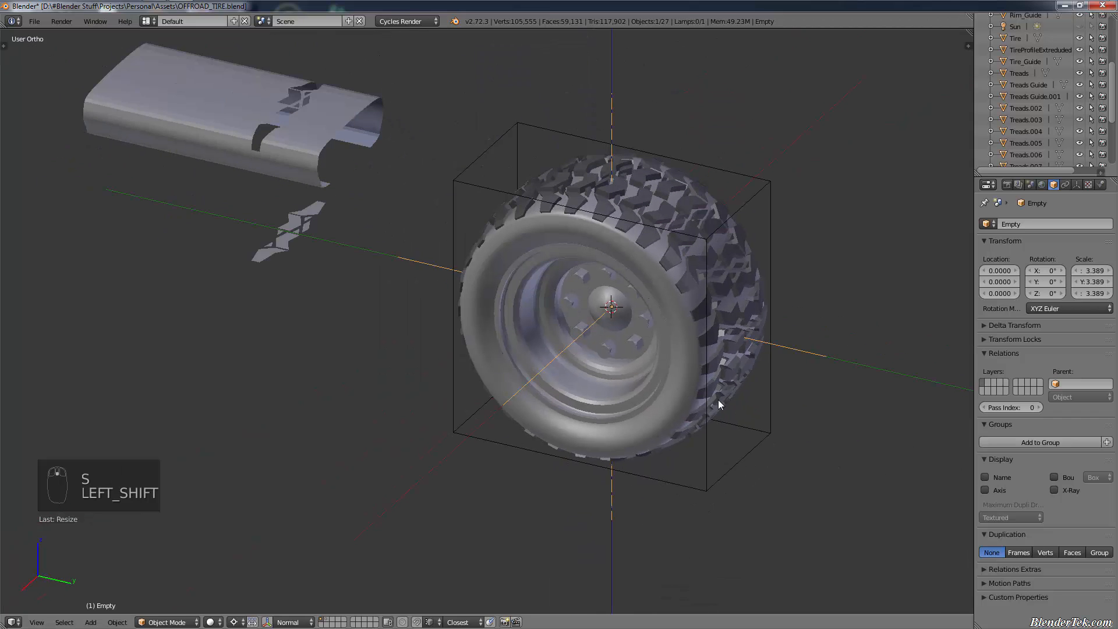
{"action": "middle_click_drag", "start_coordinate": [718, 399], "coordinate": [623, 481], "text": "shift"}
Rename the empty at the wheel's centre as Inst. Treads
{"action": "scroll", "coordinate": [1061, 89], "scroll_direction": "up", "scroll_amount": 5}
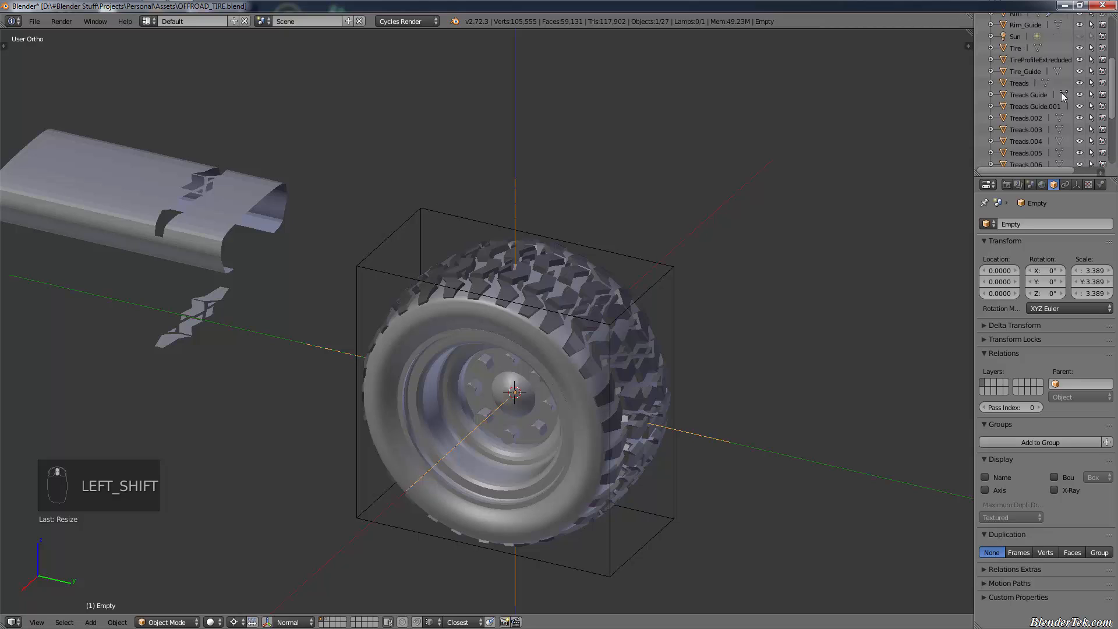
{"action": "double_click", "coordinate": [1062, 79]}
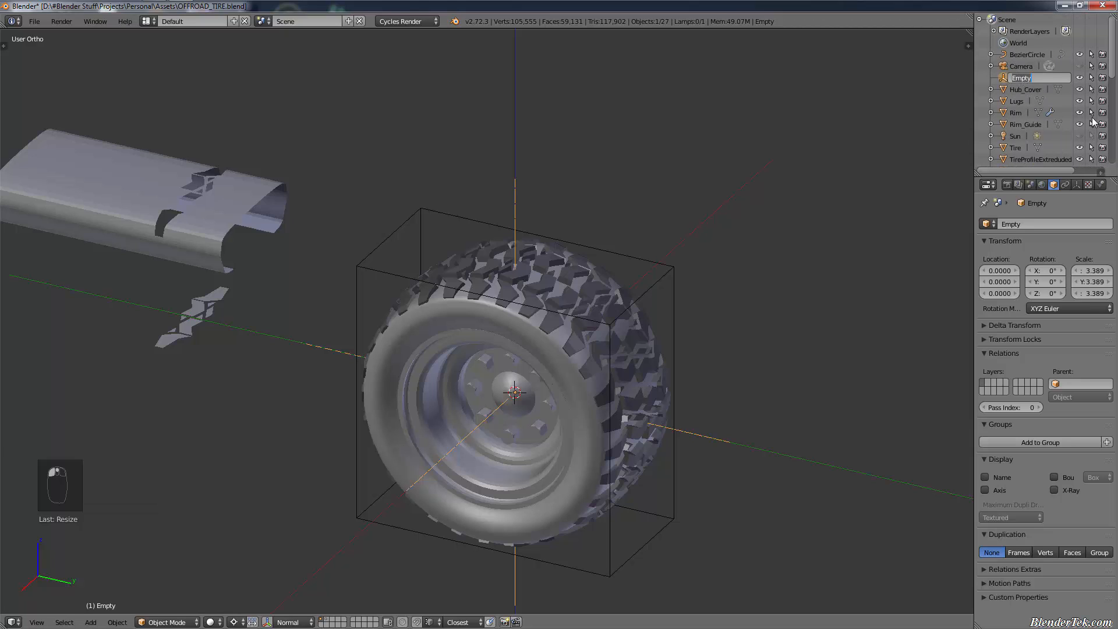
{"action": "key", "text": "BackSpace"}
{"action": "key", "text": "BackSpace"}
{"action": "key", "text": "BackSpace"}
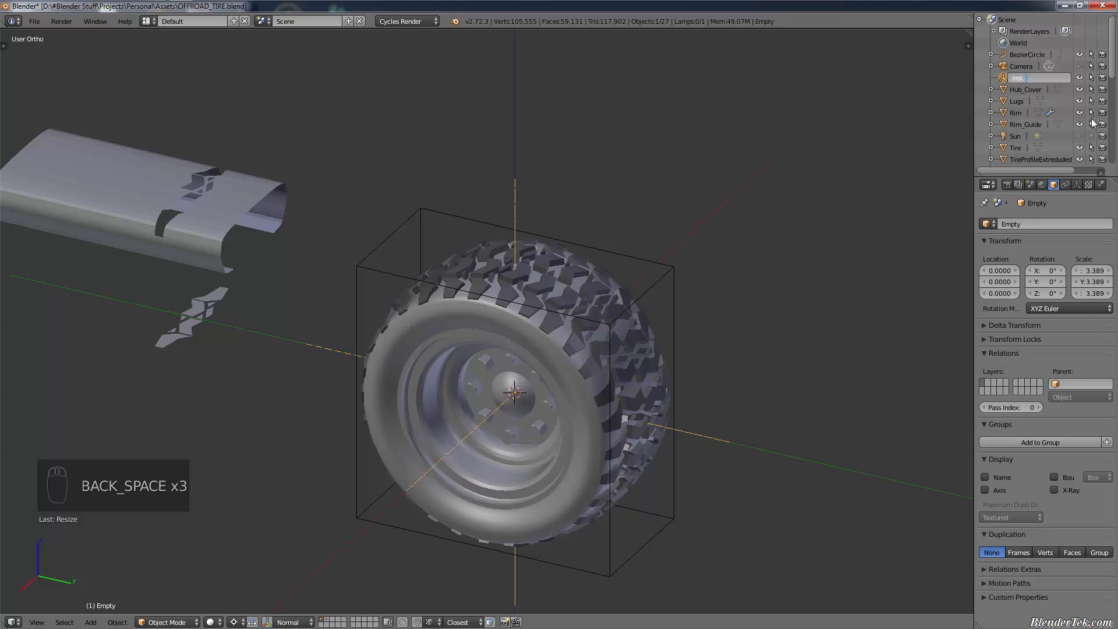
{"action": "type", "text": "Inst. Treads"}
{"action": "key", "text": "Return"}
Select the Treads object together with all its duplicates, Treads.002 through Treads.015
{"action": "scroll", "coordinate": [1065, 126], "scroll_direction": "down", "scroll_amount": 4}
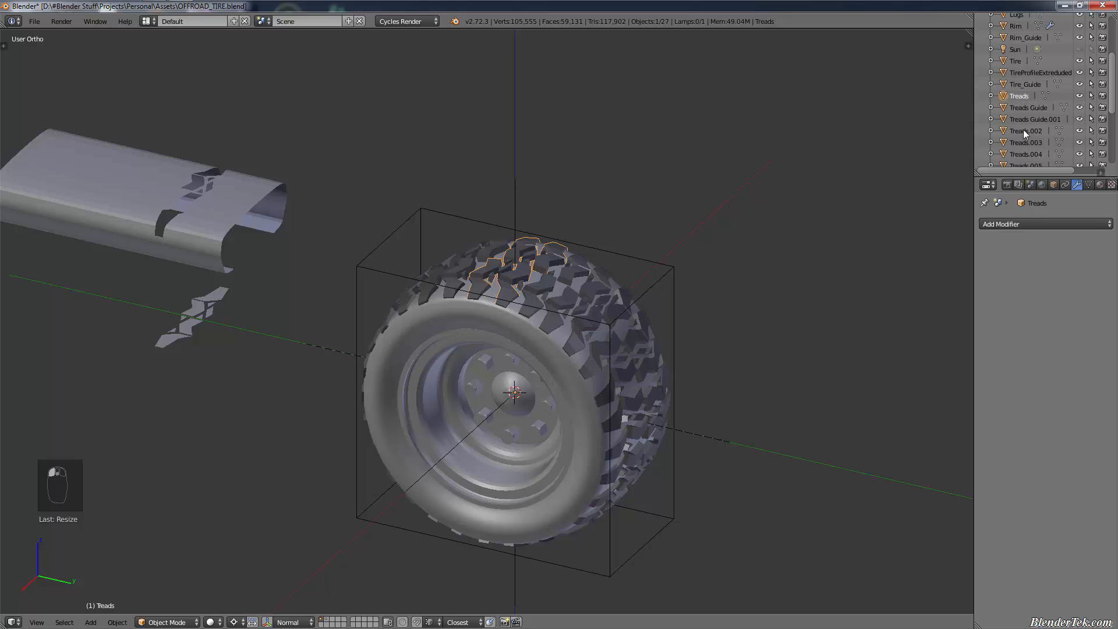
{"action": "left_click", "coordinate": [1033, 129], "text": "shift"}
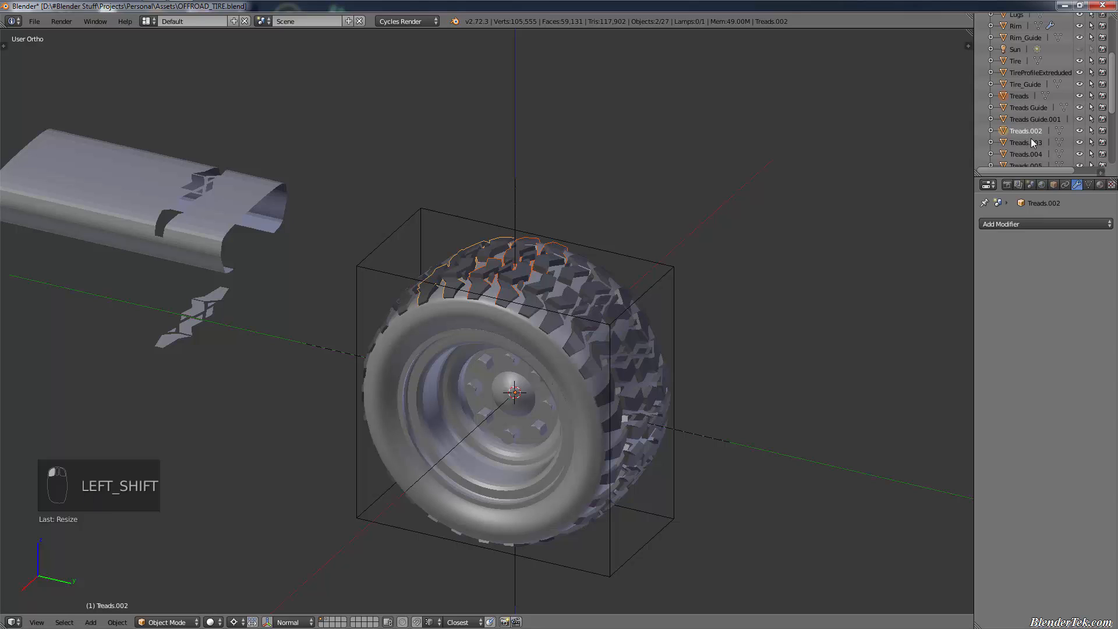
{"action": "left_click", "coordinate": [1030, 141], "text": "shift"}
{"action": "left_click", "coordinate": [1032, 153], "text": "shift"}
{"action": "scroll", "coordinate": [1033, 139], "scroll_direction": "down", "scroll_amount": 5}
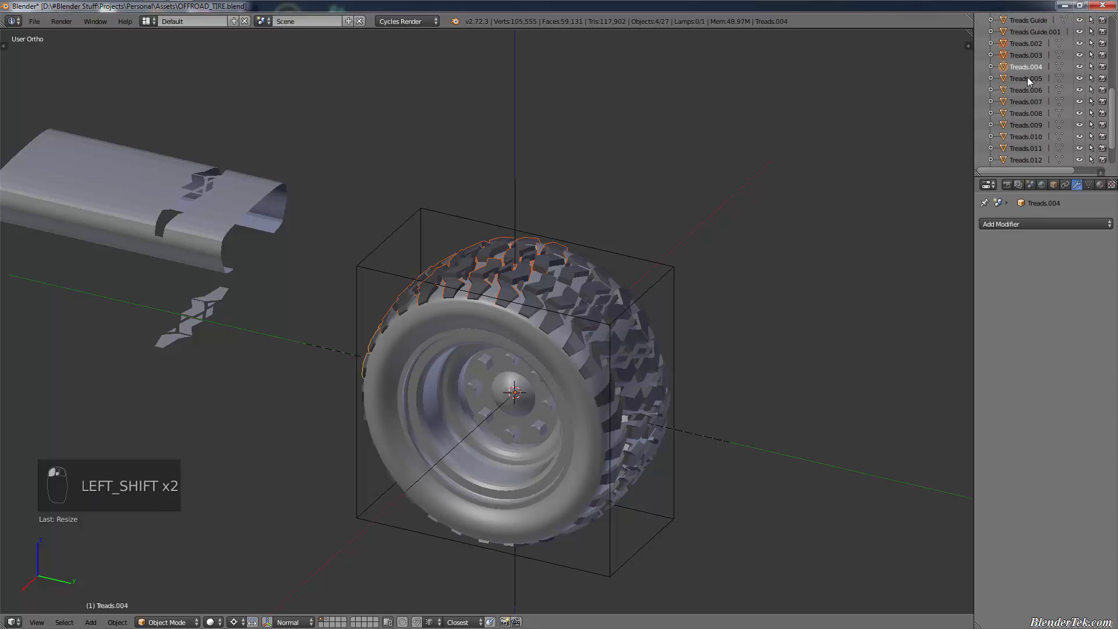
{"action": "left_click", "coordinate": [1027, 78], "text": "shift"}
{"action": "left_click", "coordinate": [1025, 92], "text": "shift"}
{"action": "left_click", "coordinate": [1026, 109], "text": "shift"}
{"action": "left_click", "coordinate": [1027, 102], "text": "shift"}
{"action": "left_click", "coordinate": [1028, 129], "text": "shift"}
{"action": "left_click", "coordinate": [1026, 136], "text": "shift"}
{"action": "left_click", "coordinate": [1017, 148], "text": "shift"}
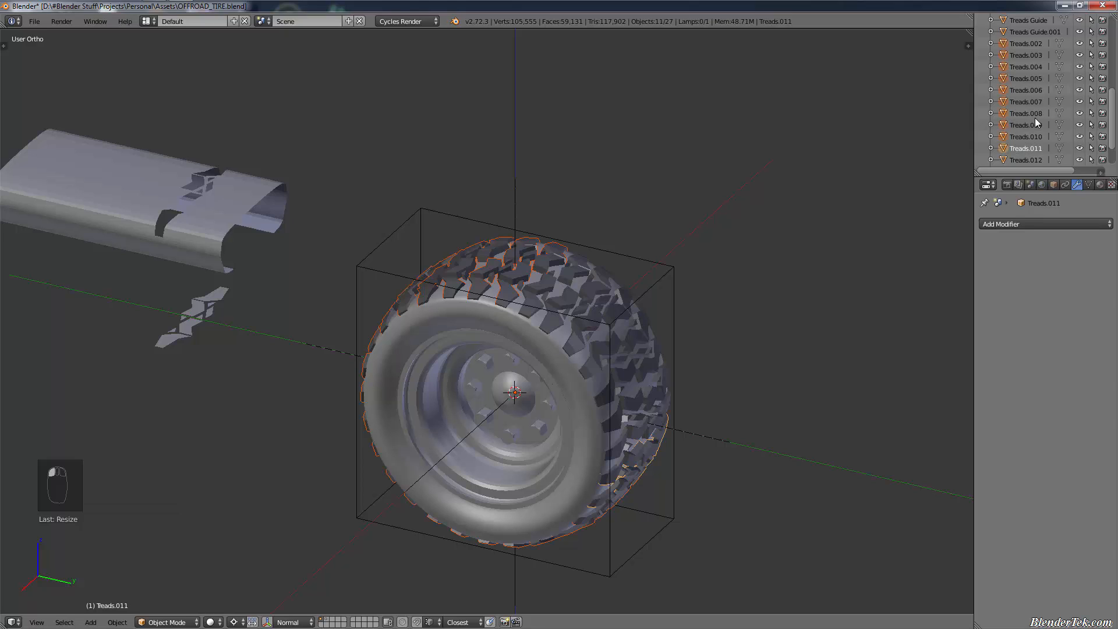
{"action": "scroll", "coordinate": [1035, 115], "scroll_direction": "down", "scroll_amount": 2}
{"action": "left_click", "coordinate": [1033, 126], "text": "shift"}
{"action": "left_click", "coordinate": [1030, 137], "text": "shift"}
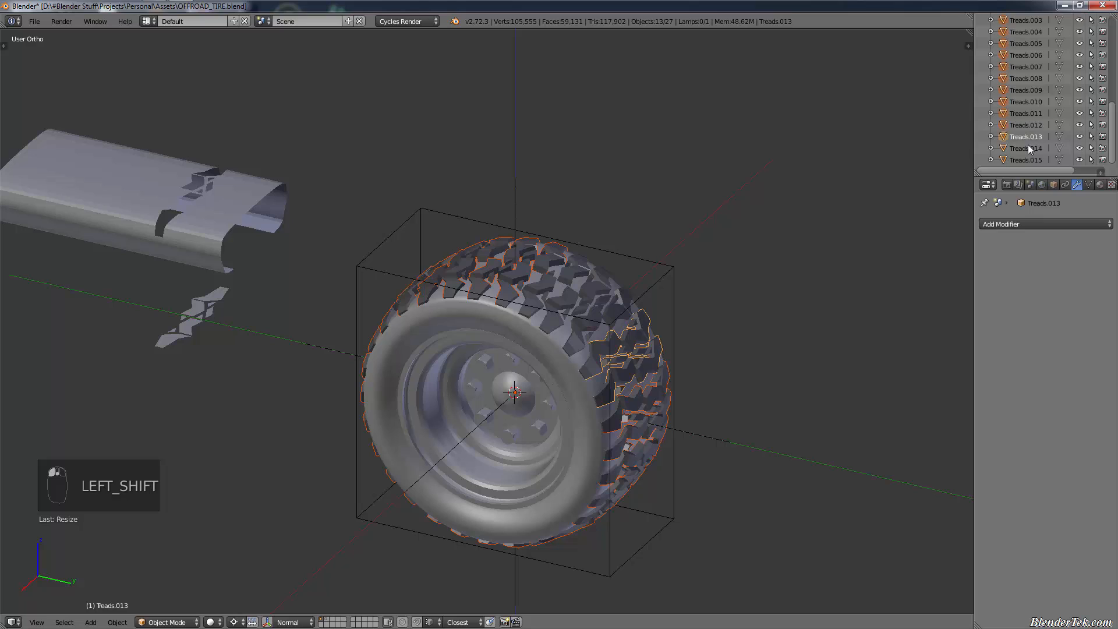
{"action": "left_click", "coordinate": [1027, 148], "text": "shift"}
{"action": "left_click", "coordinate": [1026, 160], "text": "shift"}
Parent the selected tread pieces to the Inst. Treads empty using the Object option
{"action": "scroll", "coordinate": [1036, 124], "scroll_direction": "up", "scroll_amount": 8}
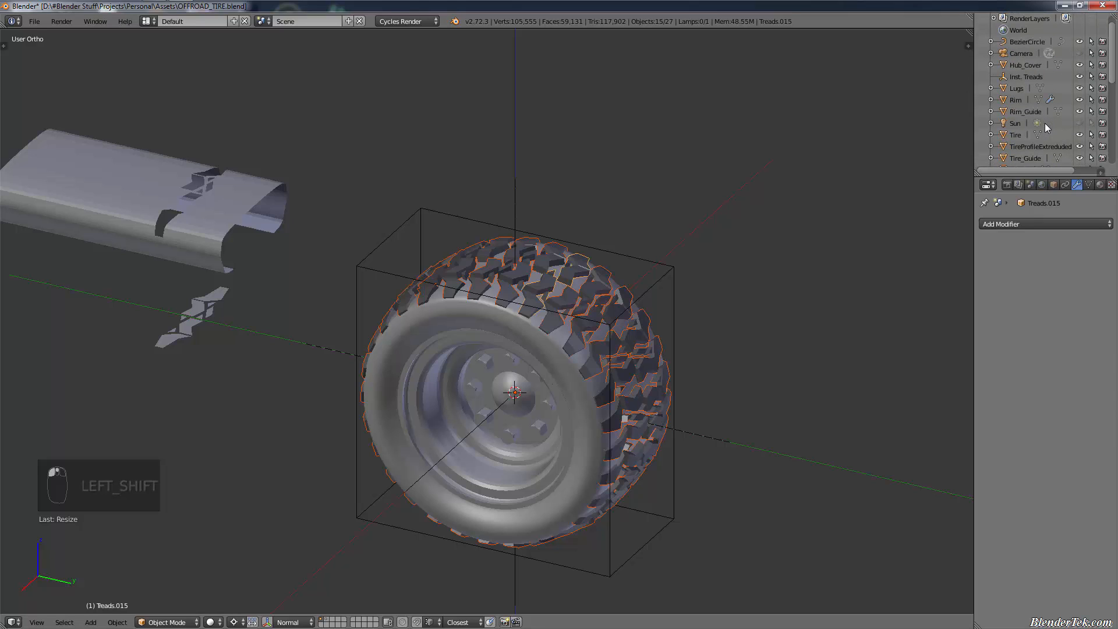
{"action": "left_click", "coordinate": [1023, 78], "text": "shift"}
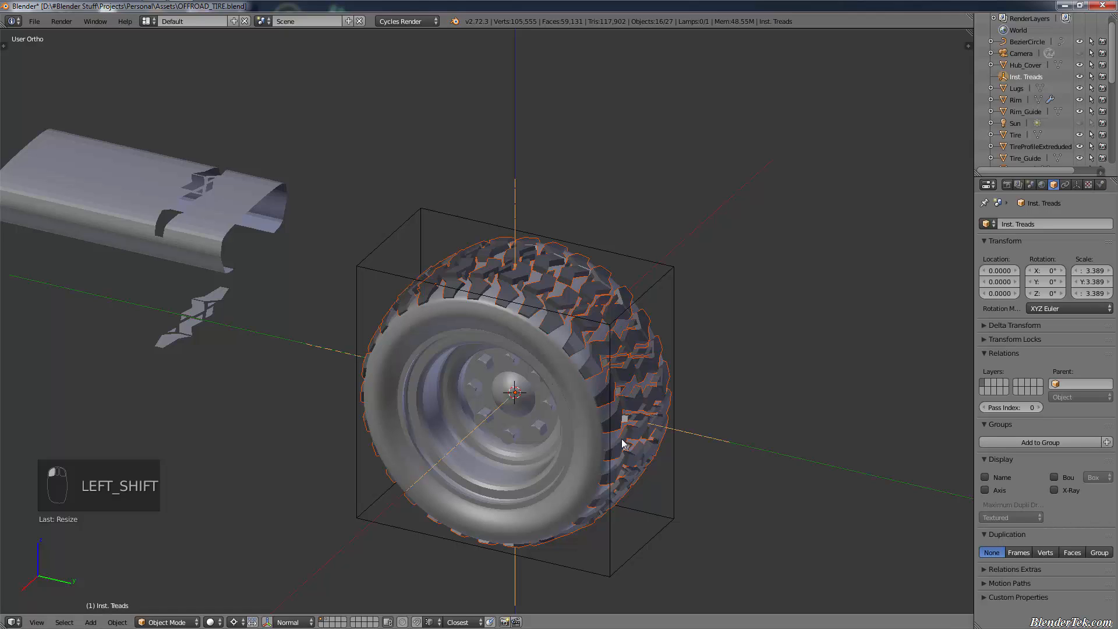
{"action": "key", "text": "ctrl+p"}
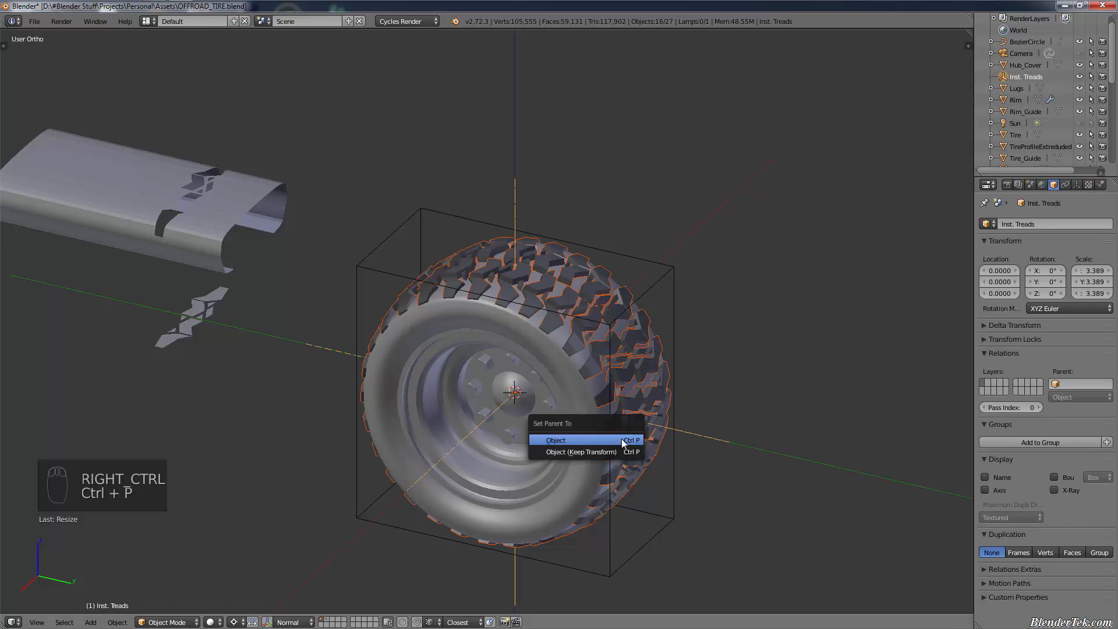
{"action": "left_click", "coordinate": [622, 443]}
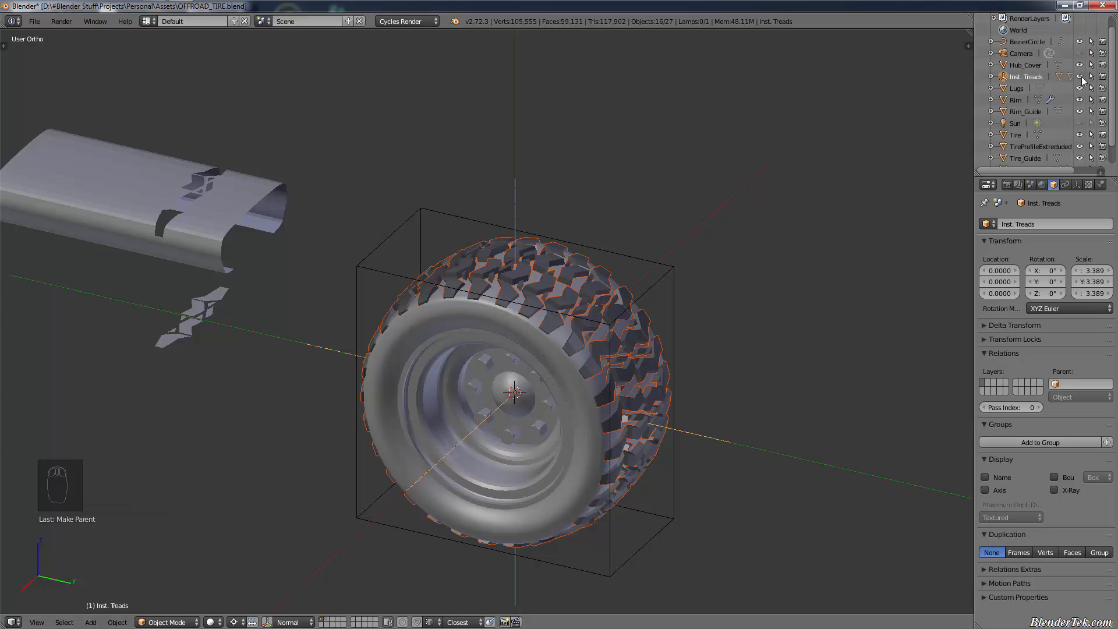
Toggle the visibility of the Inst. Treads empty off and on, and try moving it together with its treads
{"action": "left_click", "coordinate": [1080, 75]}
{"action": "key", "text": "a"}
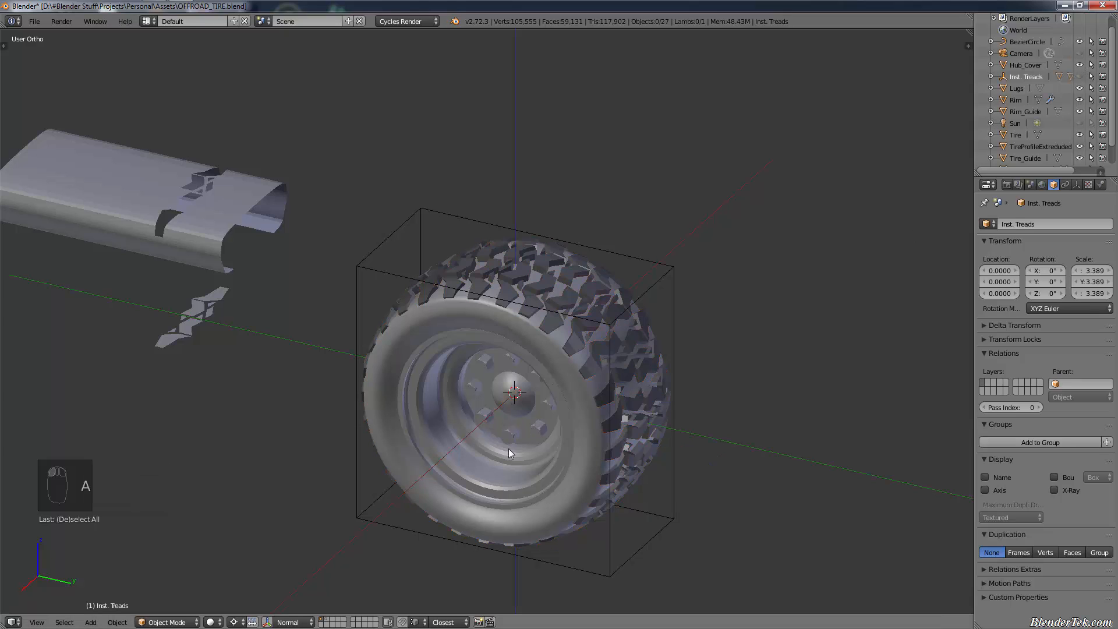
{"action": "left_click", "coordinate": [1078, 77]}
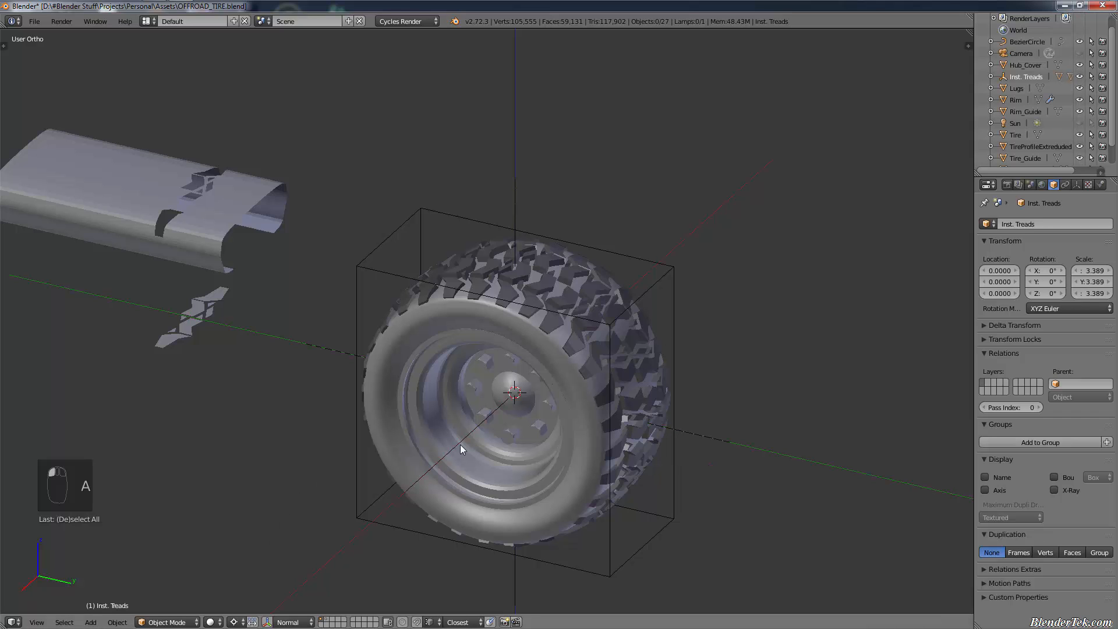
{"action": "left_click", "coordinate": [501, 412]}
{"action": "key", "text": "g"}
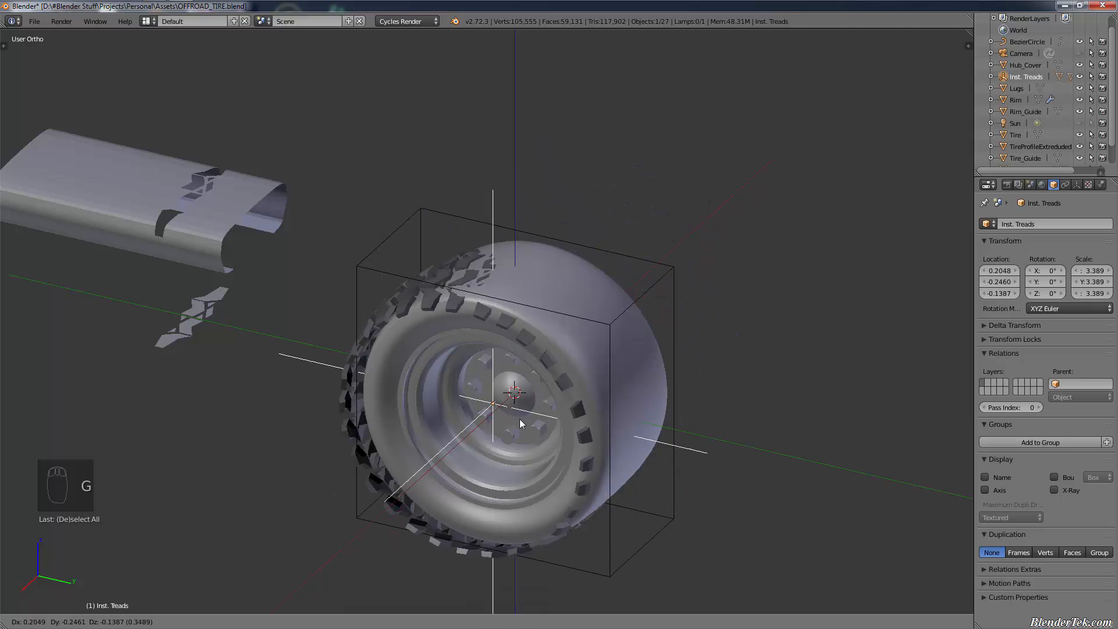
{"action": "right_click", "coordinate": [653, 362]}
{"action": "scroll", "coordinate": [613, 375], "scroll_direction": "up", "scroll_amount": 2}
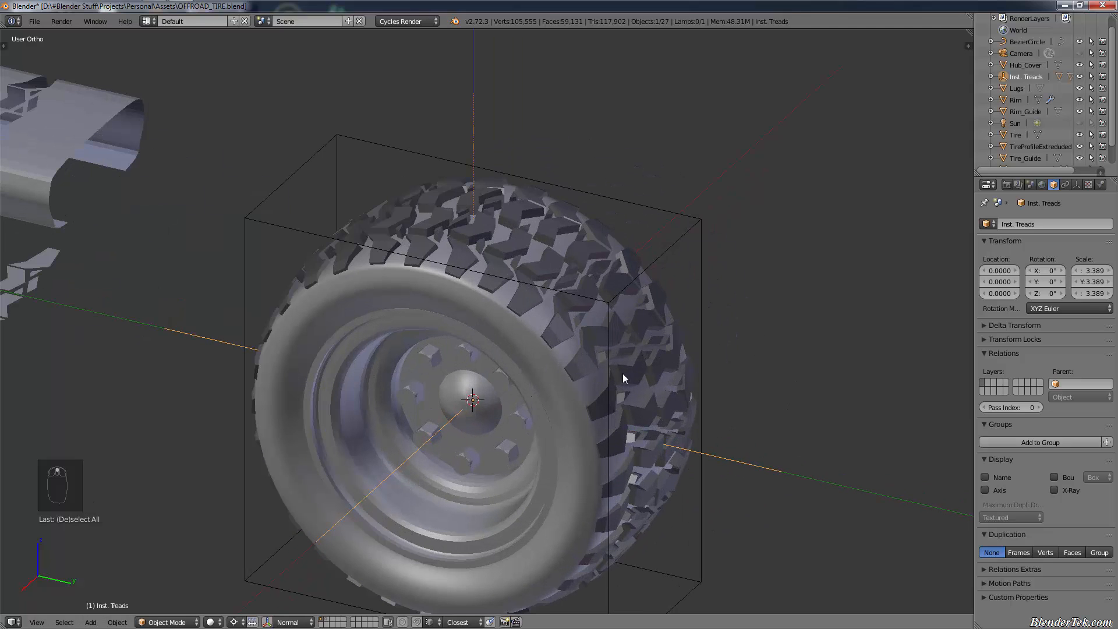
Try moving and hiding the original tread piece on its own, and undo the hiding
{"action": "right_click", "coordinate": [578, 407]}
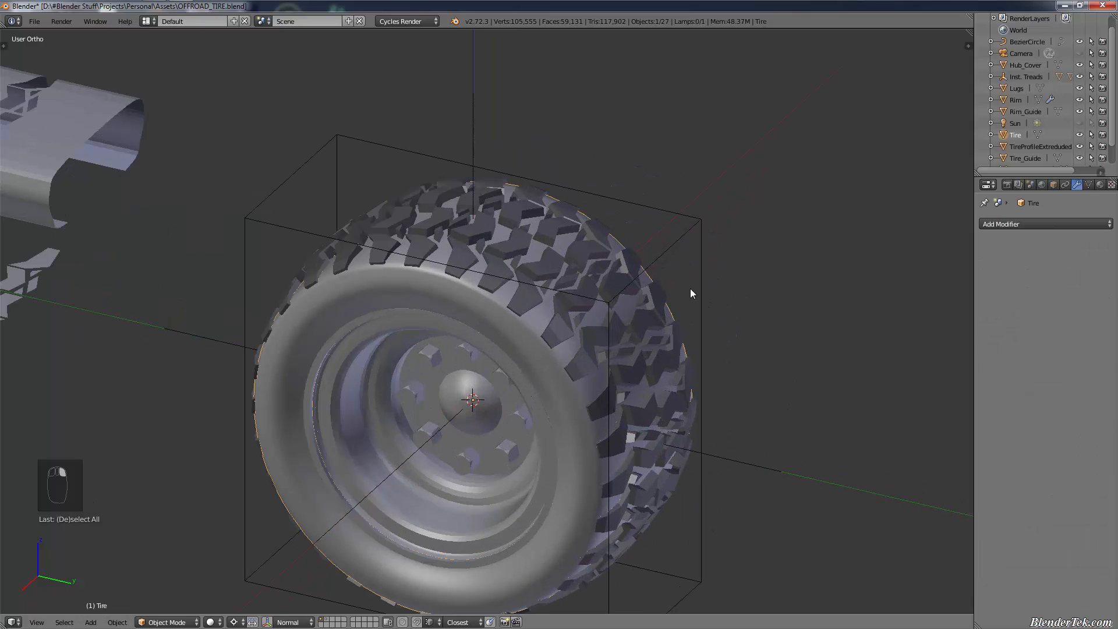
{"action": "right_click", "coordinate": [500, 242]}
{"action": "right_click", "coordinate": [466, 236]}
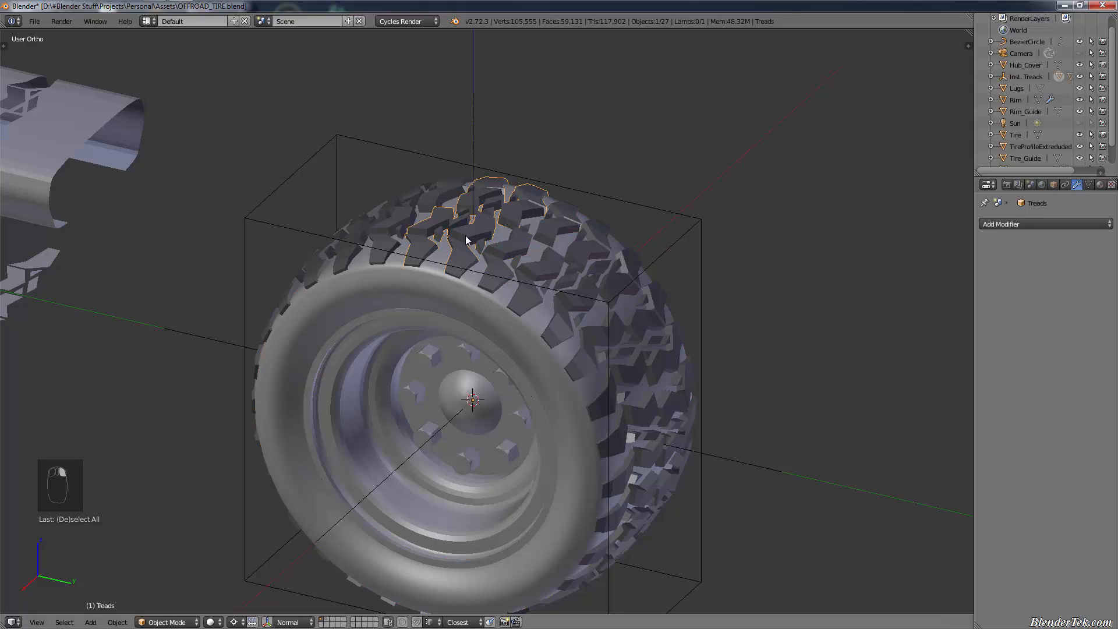
{"action": "key", "text": "g"}
{"action": "right_click", "coordinate": [482, 239]}
{"action": "key", "text": "h"}
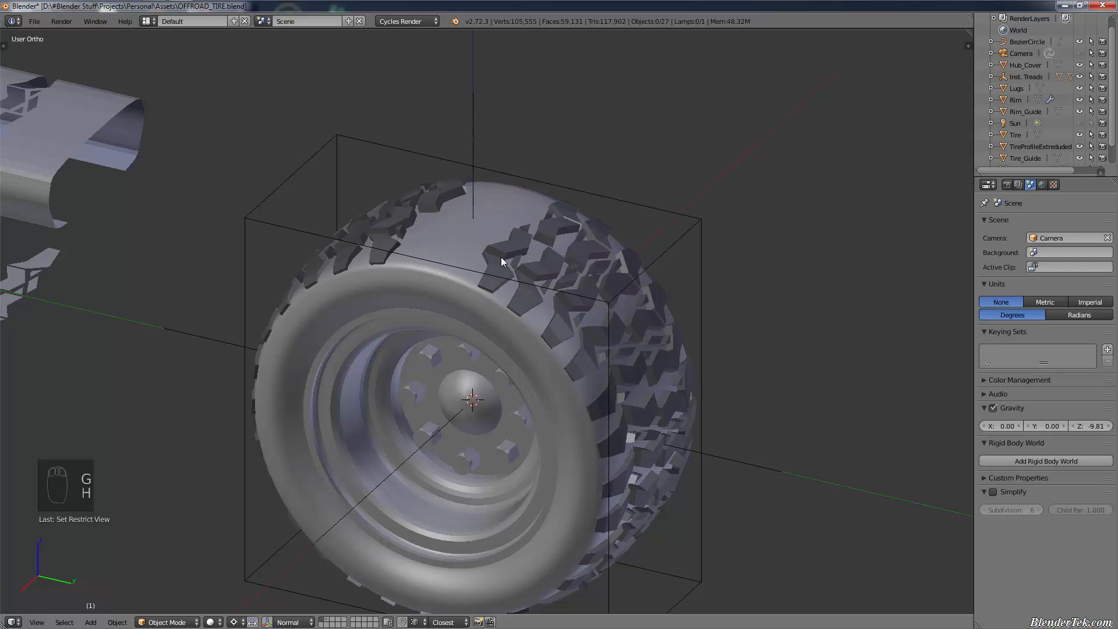
{"action": "right_click", "coordinate": [503, 260]}
{"action": "key", "text": "ctrl+z"}
{"action": "key", "text": "ctrl+z"}
{"action": "key", "text": "ctrl+z"}
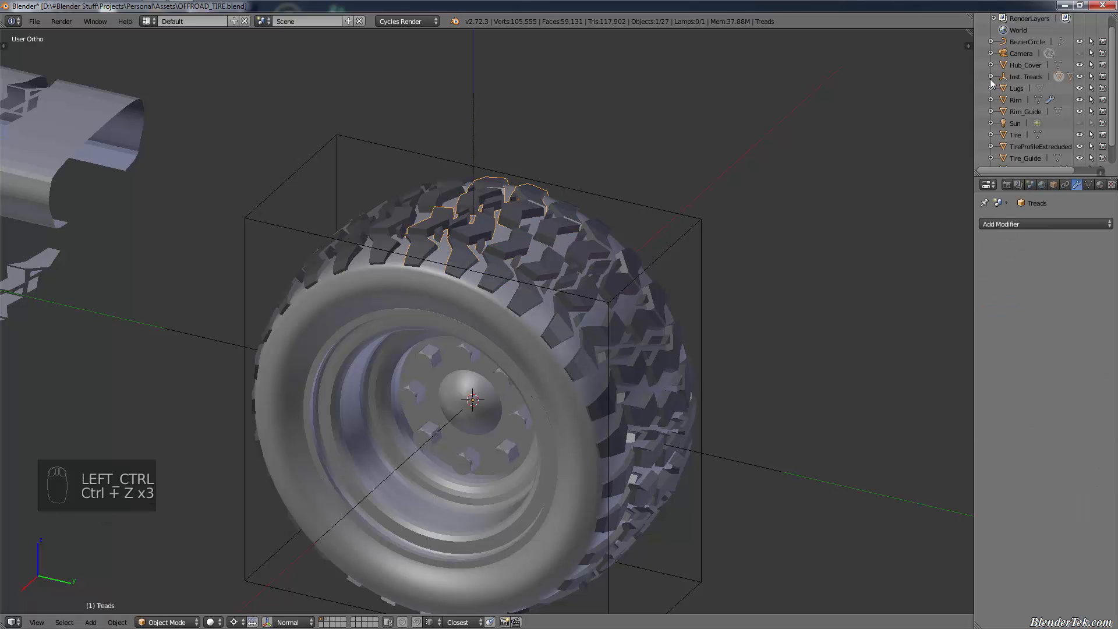
Move the Inst. Treads empty with its parented treads -5 along the Z axis, below the tire
{"action": "left_click", "coordinate": [1024, 77]}
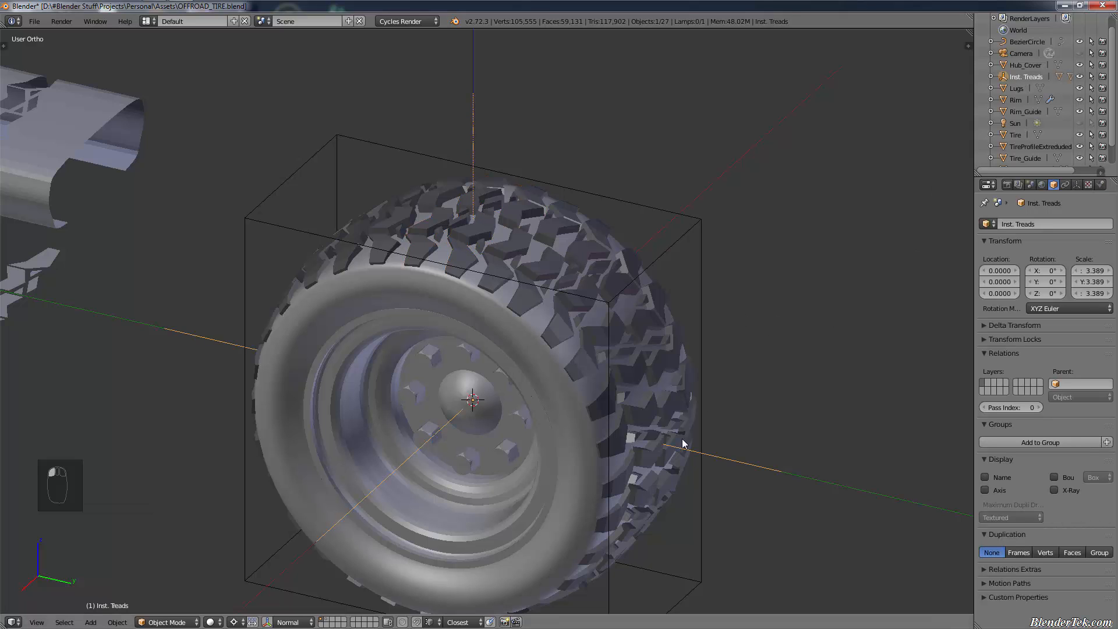
{"action": "key", "text": "g"}
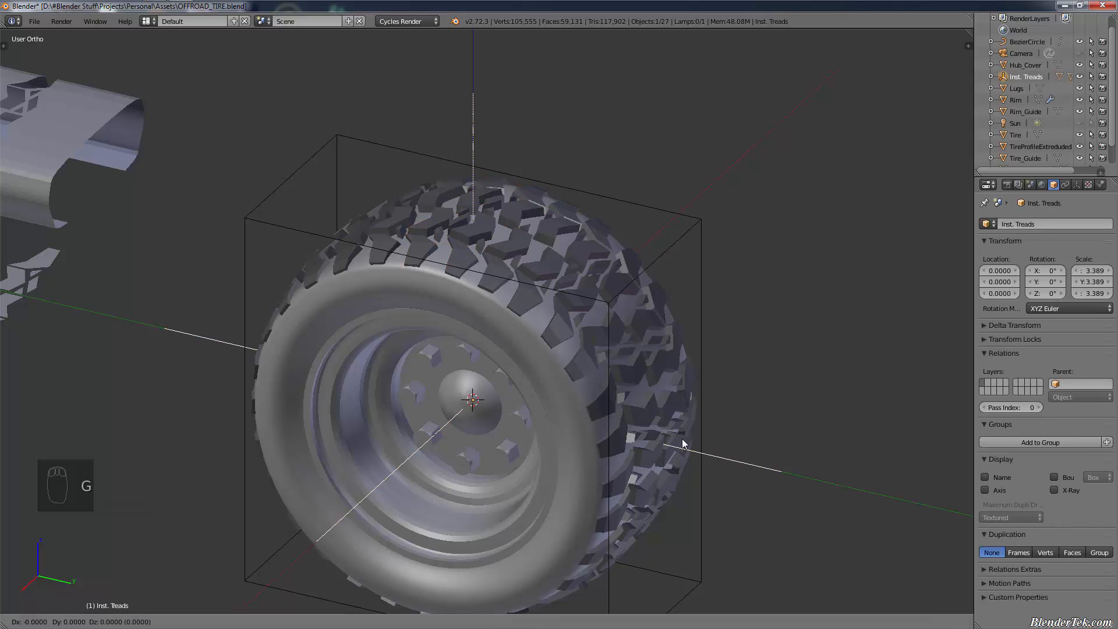
{"action": "key", "text": "z"}
{"action": "key", "text": "minus"}
{"action": "key", "text": "5"}
{"action": "key", "text": "Return"}
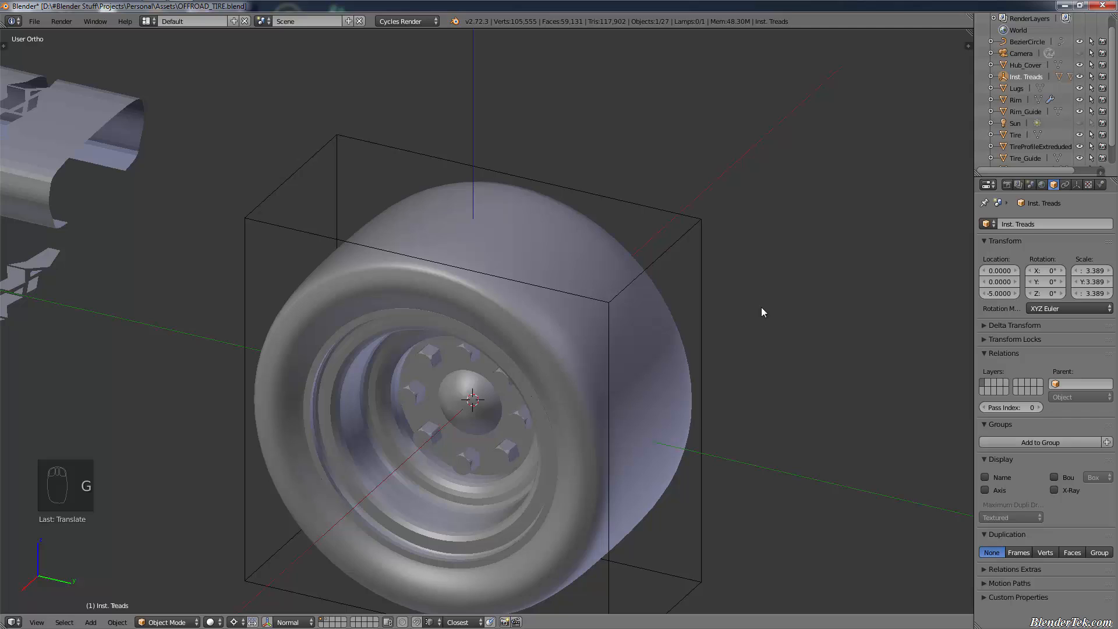
{"action": "scroll", "coordinate": [760, 273], "scroll_direction": "down", "scroll_amount": 10}
{"action": "scroll", "coordinate": [753, 228], "scroll_direction": "up", "scroll_amount": 7}
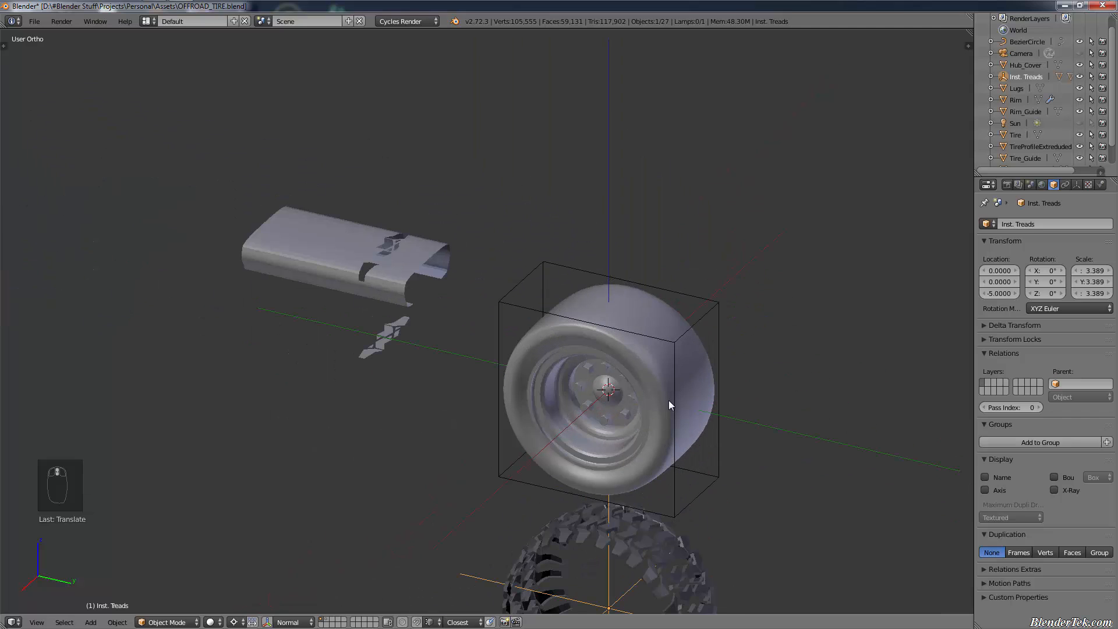
{"action": "middle_click_drag", "start_coordinate": [668, 400], "coordinate": [644, 346], "text": "shift"}
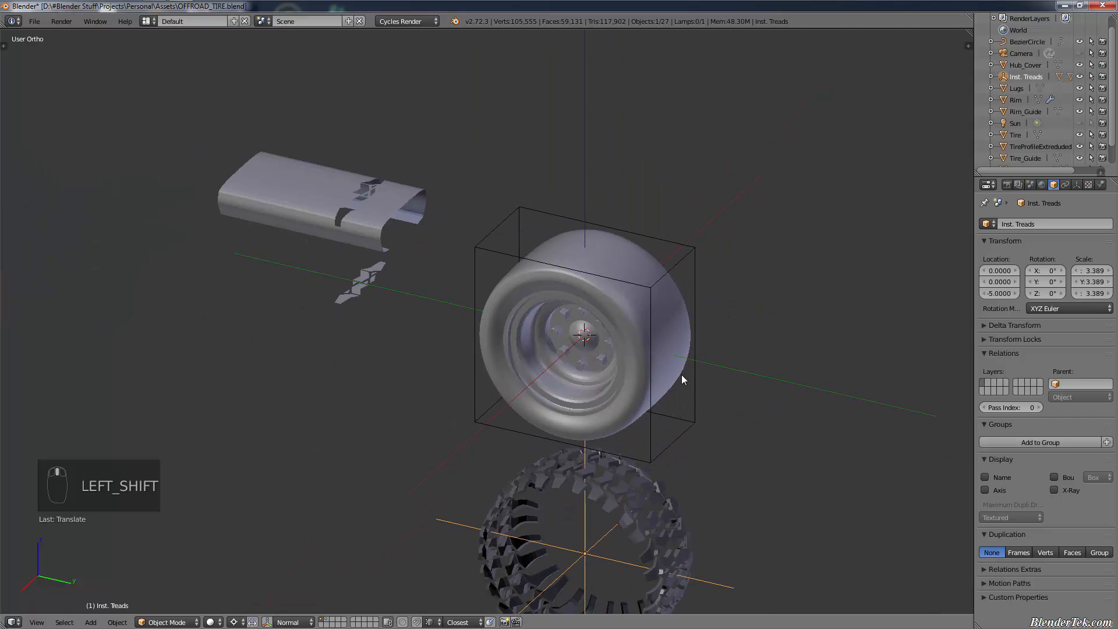
Hide the Inst. Treads empty and the box-shaped wireframe object surrounding the wheel
{"action": "left_click", "coordinate": [1080, 76]}
{"action": "scroll", "coordinate": [728, 298], "scroll_direction": "up", "scroll_amount": 2}
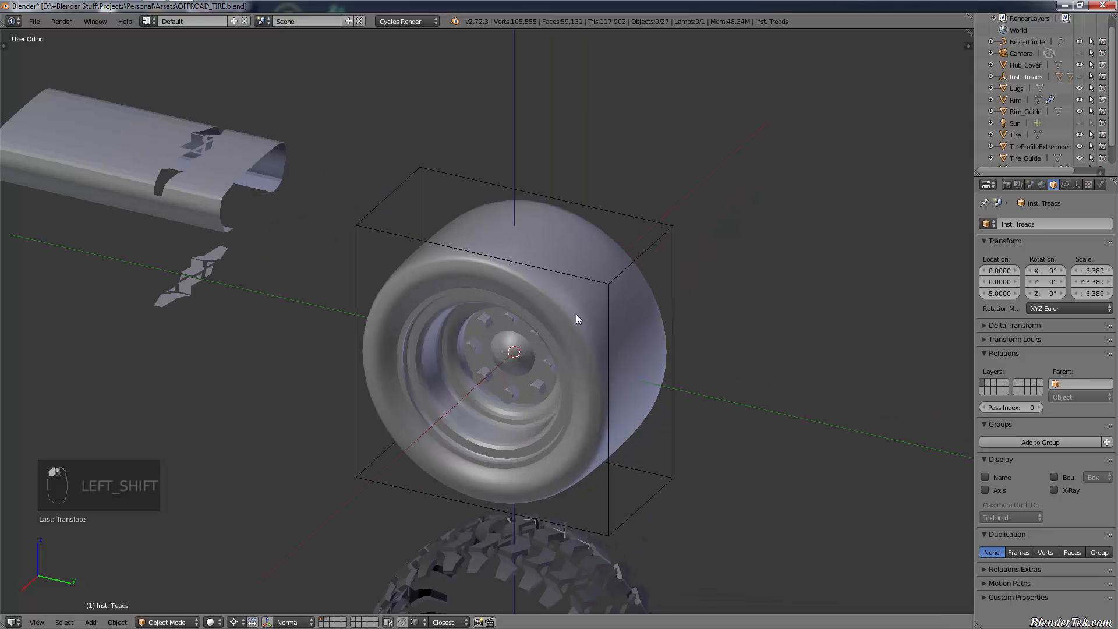
{"action": "right_click", "coordinate": [604, 280]}
{"action": "key", "text": "h"}
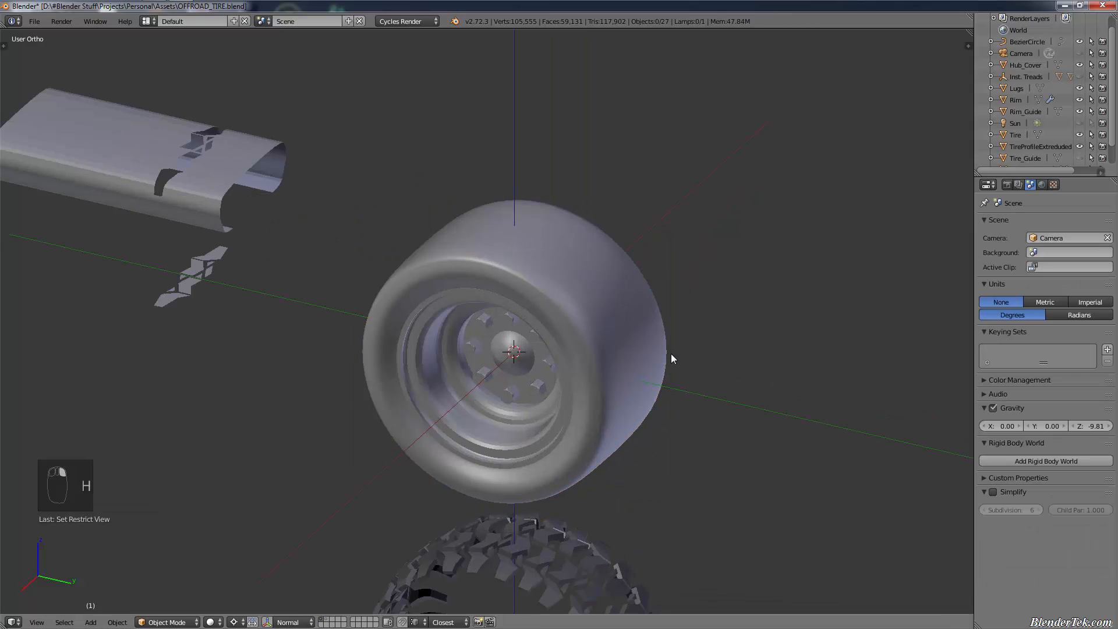
Hide the hub cover, the lugs and the rim inside the tire
{"action": "scroll", "coordinate": [671, 355], "scroll_direction": "up", "scroll_amount": 2}
{"action": "key", "text": "Tab"}
{"action": "right_click", "coordinate": [501, 374]}
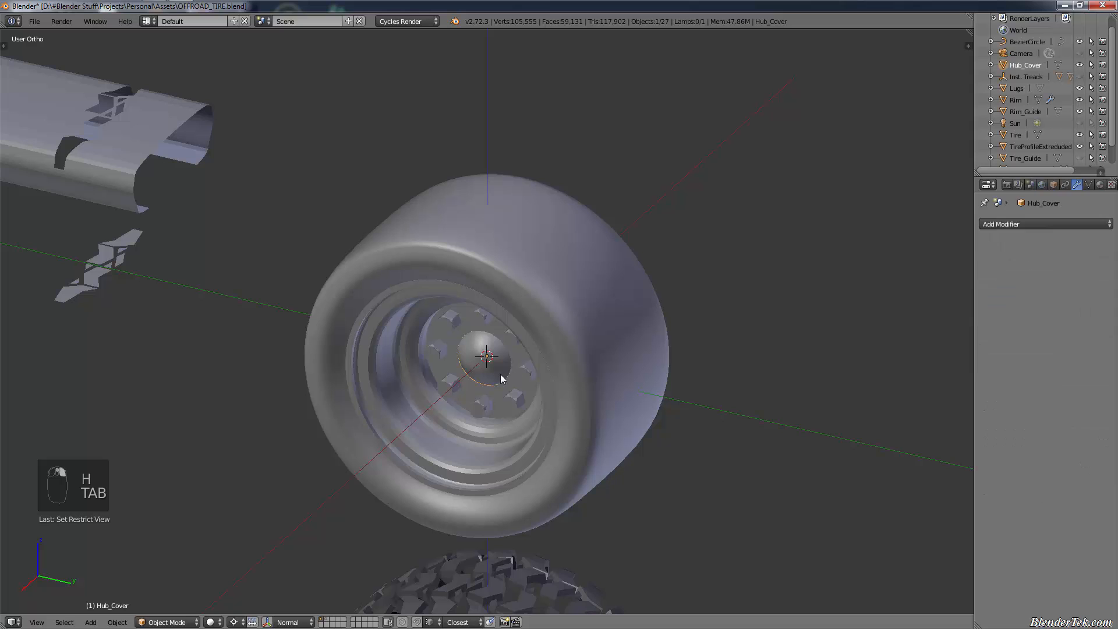
{"action": "middle_click_drag", "start_coordinate": [501, 374], "coordinate": [575, 349]}
{"action": "scroll", "coordinate": [524, 396], "scroll_direction": "up", "scroll_amount": 3}
{"action": "middle_click_drag", "start_coordinate": [502, 431], "coordinate": [470, 432]}
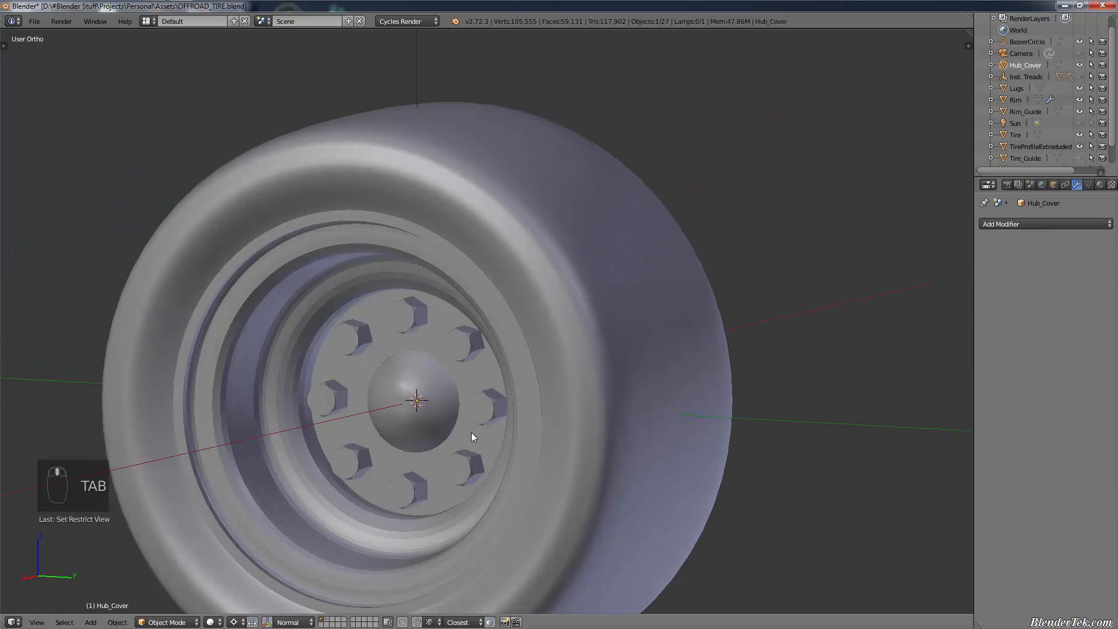
{"action": "key", "text": "h"}
{"action": "right_click", "coordinate": [466, 408]}
{"action": "key", "text": "h"}
{"action": "right_click", "coordinate": [432, 412]}
{"action": "key", "text": "h"}
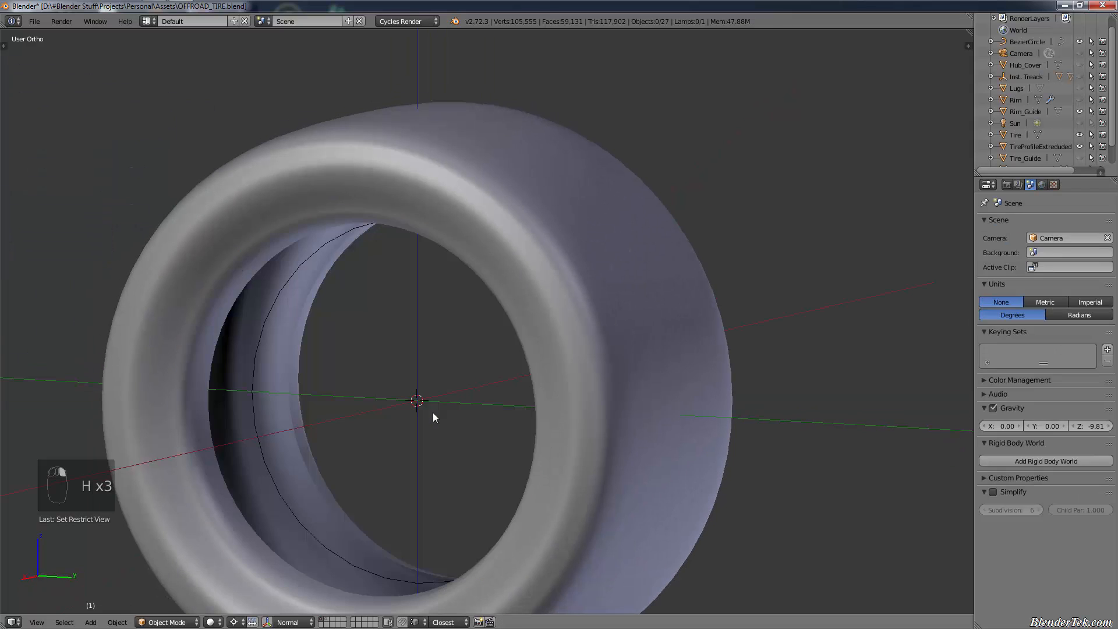
Hide the Rim_Guide circle inside the tire
{"action": "key", "text": "h"}
{"action": "right_click", "coordinate": [250, 377]}
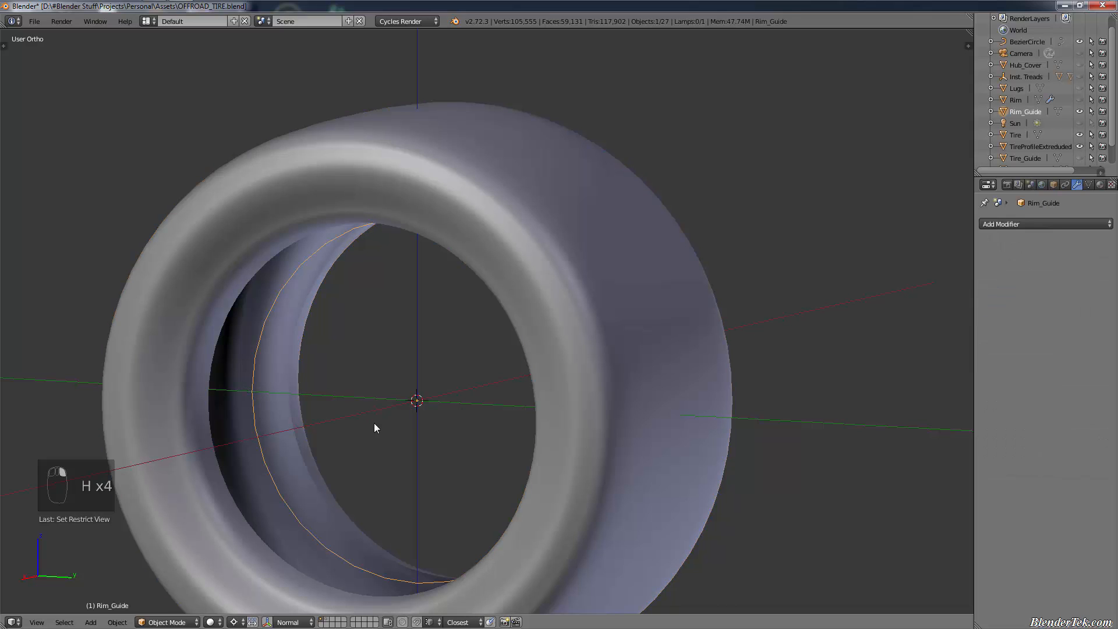
{"action": "key", "text": "h"}
{"action": "scroll", "coordinate": [365, 418], "scroll_direction": "down", "scroll_amount": 4}
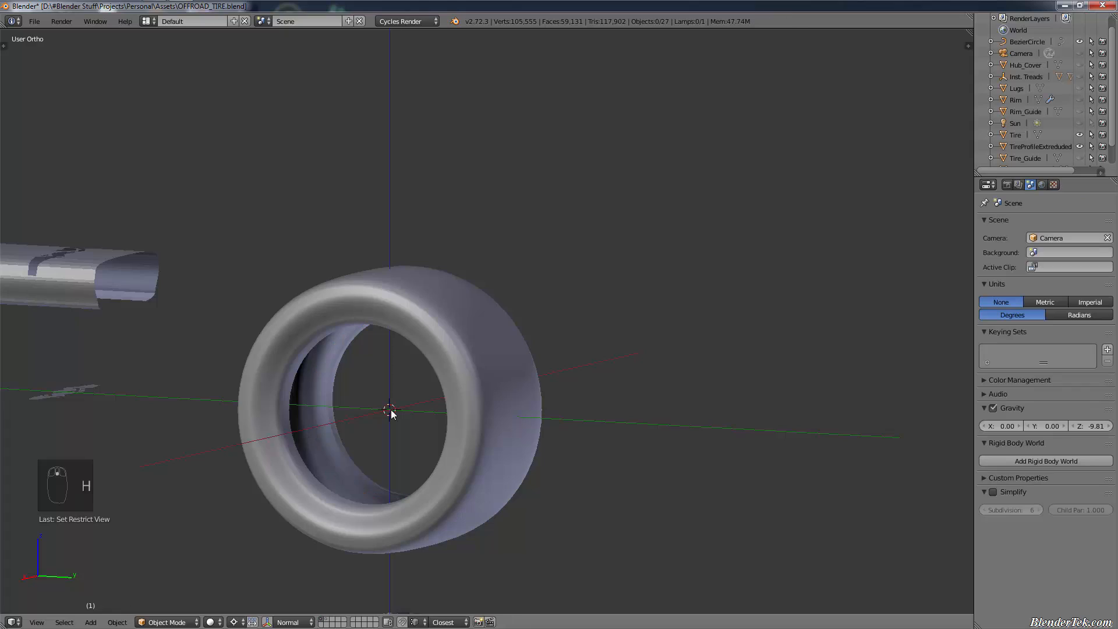
{"action": "mouse_move", "coordinate": [392, 413]}
{"action": "middle_mouse_down"}
{"action": "mouse_move", "coordinate": [356, 395]}
{"action": "mouse_move", "coordinate": [341, 342]}
{"action": "mouse_move", "coordinate": [326, 400]}
{"action": "mouse_move", "coordinate": [363, 431]}
{"action": "mouse_move", "coordinate": [343, 411]}
{"action": "mouse_move", "coordinate": [309, 416]}
{"action": "mouse_move", "coordinate": [315, 434]}
{"action": "mouse_move", "coordinate": [399, 406]}
{"action": "middle_mouse_up"}
Switch to wireframe display and hide the extruded tire profile and the flat tread guide beside the tire
{"action": "key", "text": "z"}
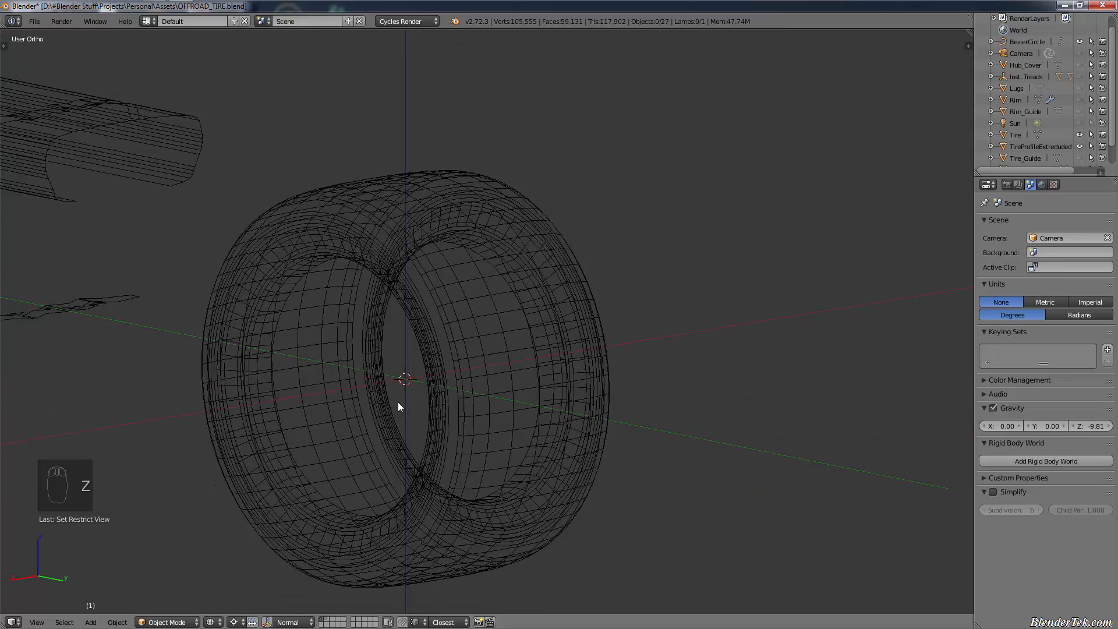
{"action": "scroll", "coordinate": [398, 406], "scroll_direction": "down", "scroll_amount": 4}
{"action": "right_click", "coordinate": [232, 282]}
{"action": "scroll", "coordinate": [229, 366], "scroll_direction": "up", "scroll_amount": 3}
{"action": "key", "text": "h"}
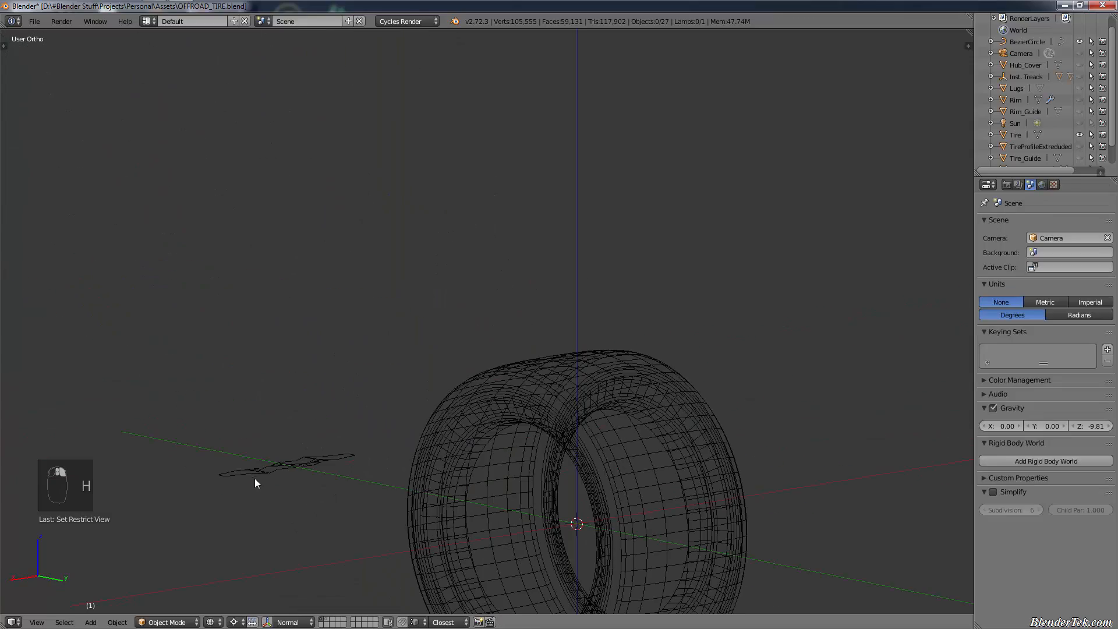
{"action": "right_click", "coordinate": [283, 471]}
{"action": "key", "text": "h"}
{"action": "scroll", "coordinate": [289, 471], "scroll_direction": "down", "scroll_amount": 5}
{"action": "middle_click_drag", "start_coordinate": [364, 465], "coordinate": [395, 401], "text": "shift"}
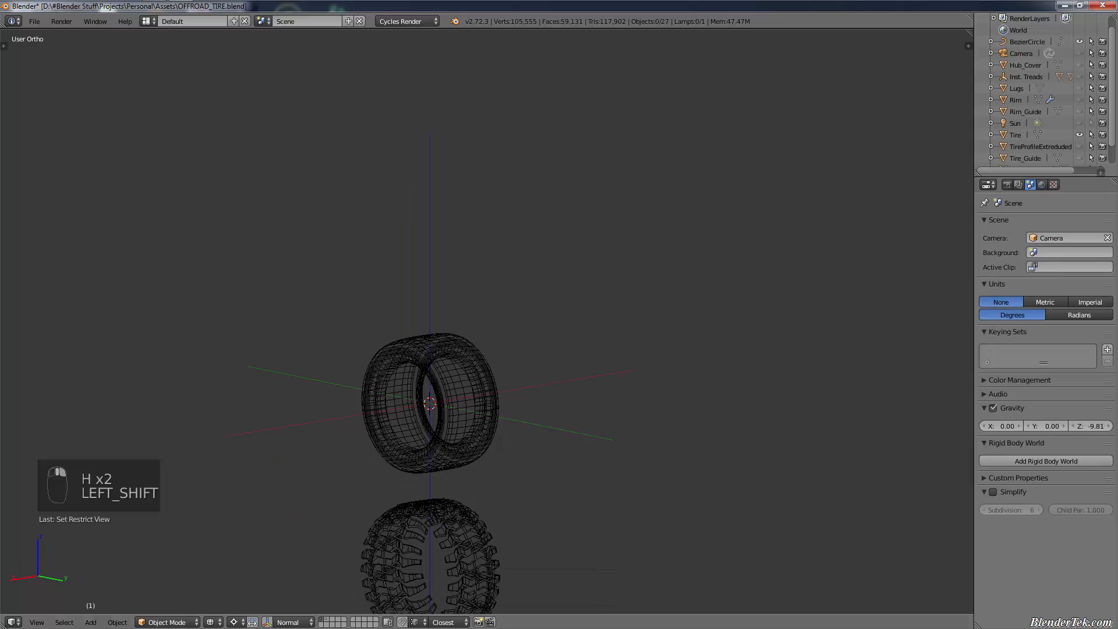
{"action": "scroll", "coordinate": [1075, 122], "scroll_direction": "up", "scroll_amount": 2}
{"action": "scroll", "coordinate": [567, 336], "scroll_direction": "up", "scroll_amount": 5}
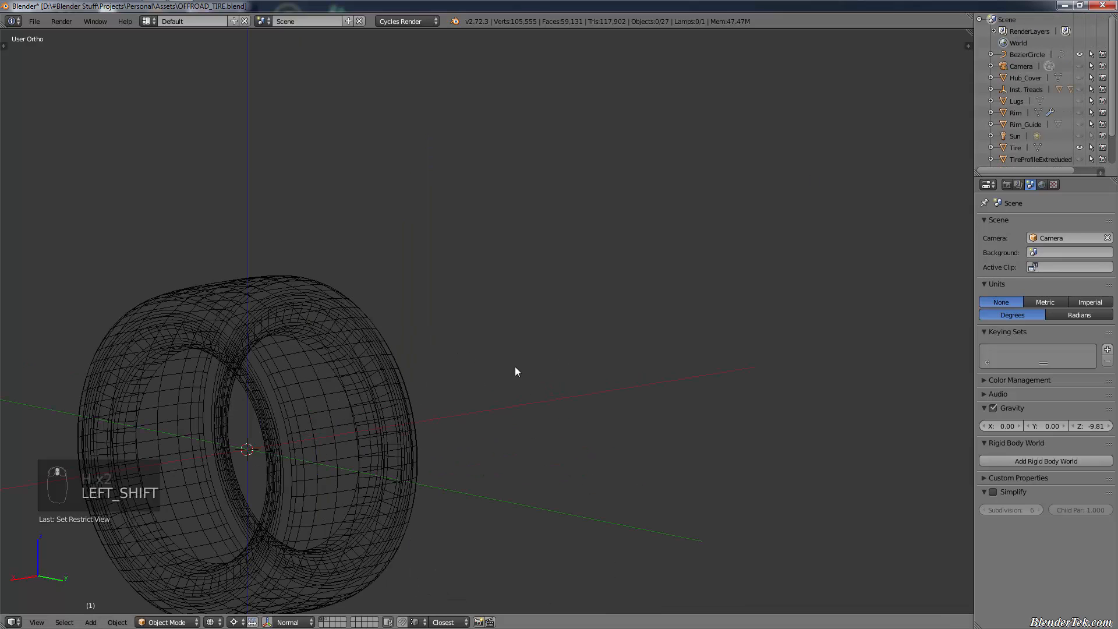
Return the viewport to solid shading and select the Tire object
{"action": "key", "text": "shift+z"}
{"action": "mouse_move", "coordinate": [449, 429]}
{"action": "middle_mouse_down"}
{"action": "mouse_move", "coordinate": [644, 392]}
{"action": "mouse_move", "coordinate": [637, 412]}
{"action": "mouse_move", "coordinate": [667, 415]}
{"action": "middle_mouse_up"}
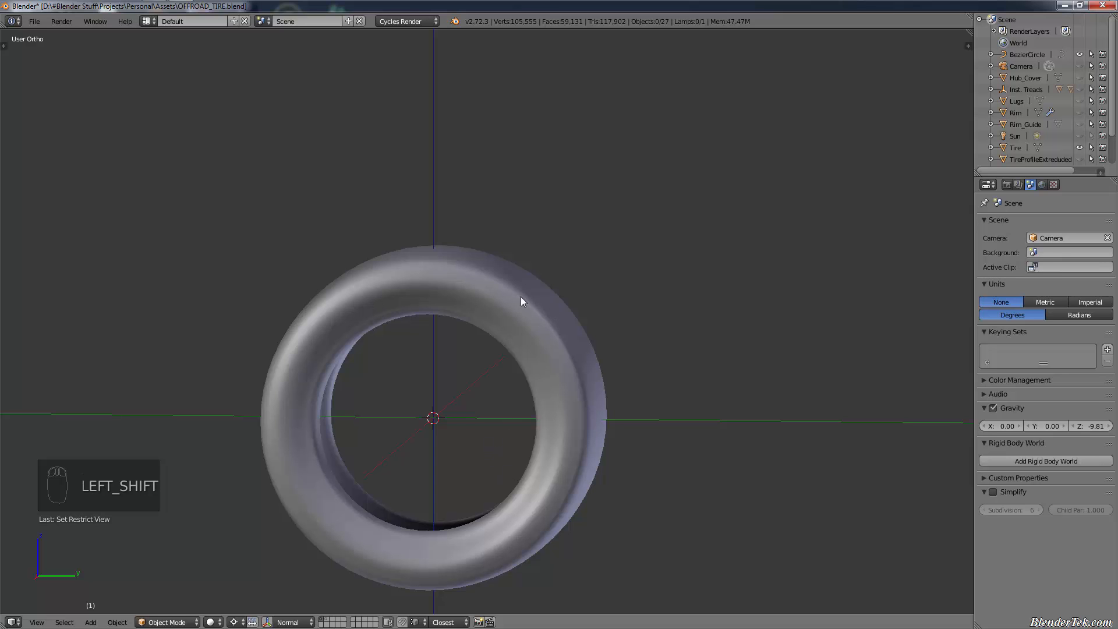
{"action": "right_click", "coordinate": [579, 373]}
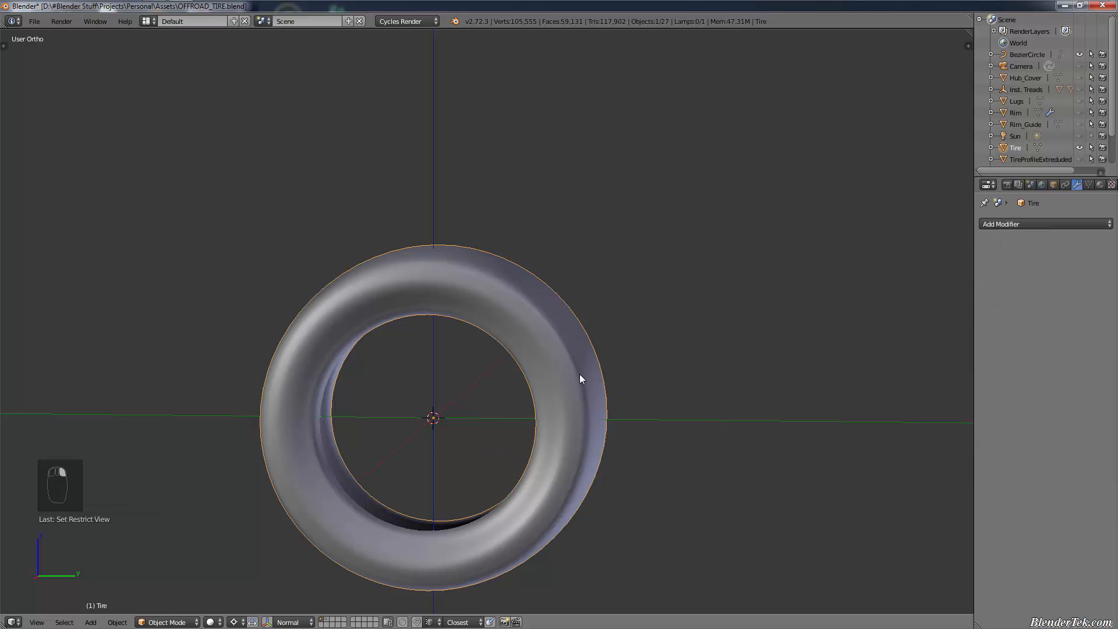
{"action": "middle_click_drag", "start_coordinate": [579, 375], "coordinate": [582, 421]}
Save the file over the existing version and show the tire in the right orthographic view
{"action": "key", "text": "ctrl+s"}
{"action": "left_click", "coordinate": [581, 421]}
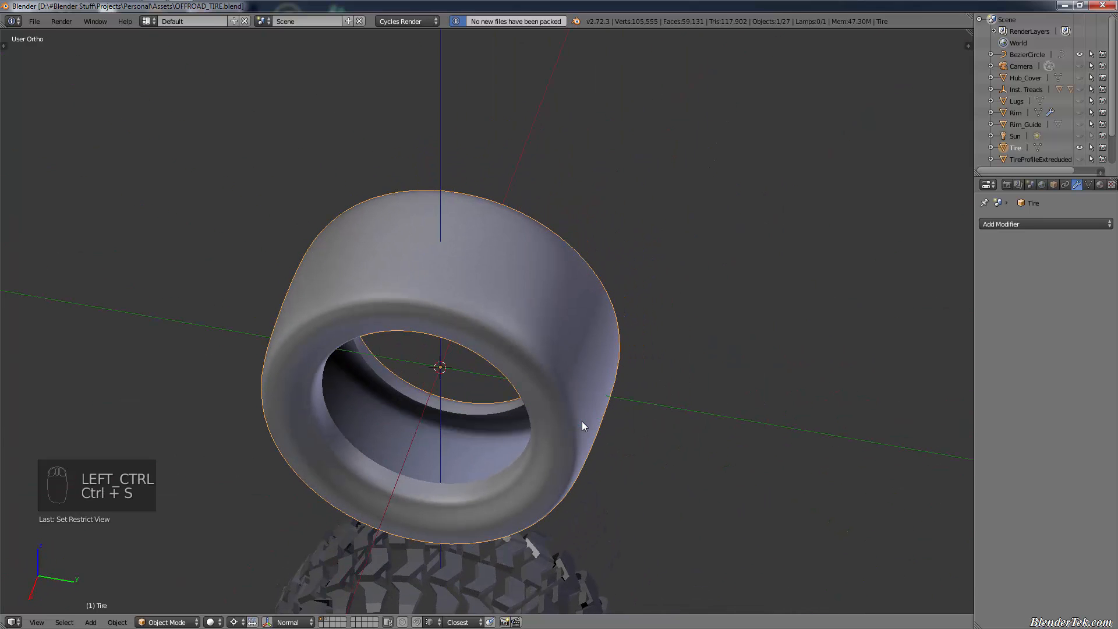
{"action": "key", "text": "KP_3"}
{"action": "key", "text": "KP_6"}
{"action": "key", "text": "KP_3"}
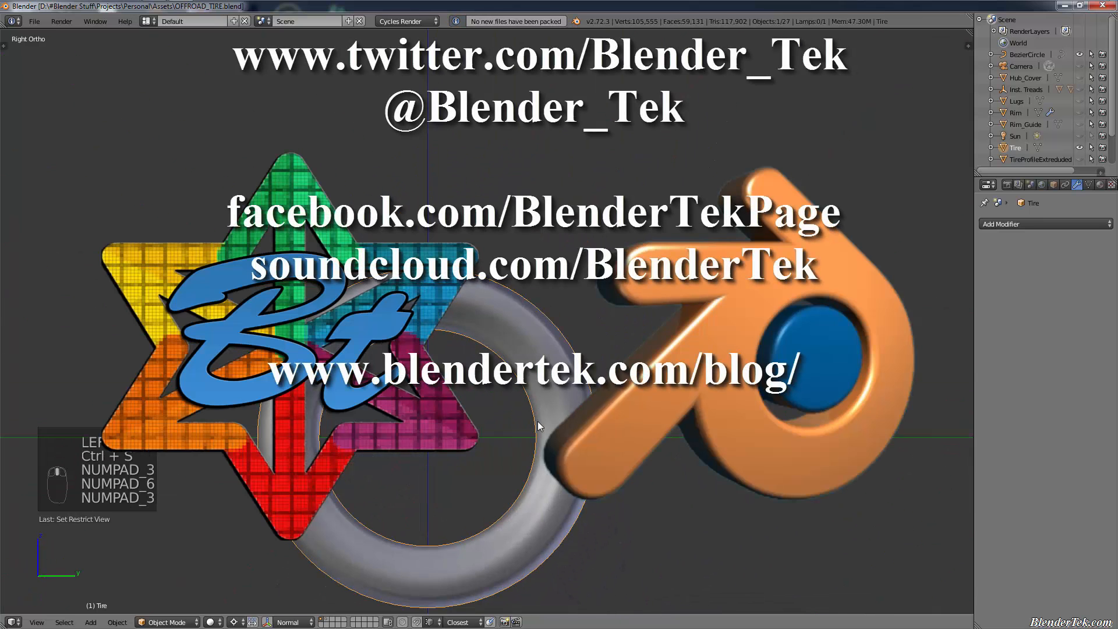